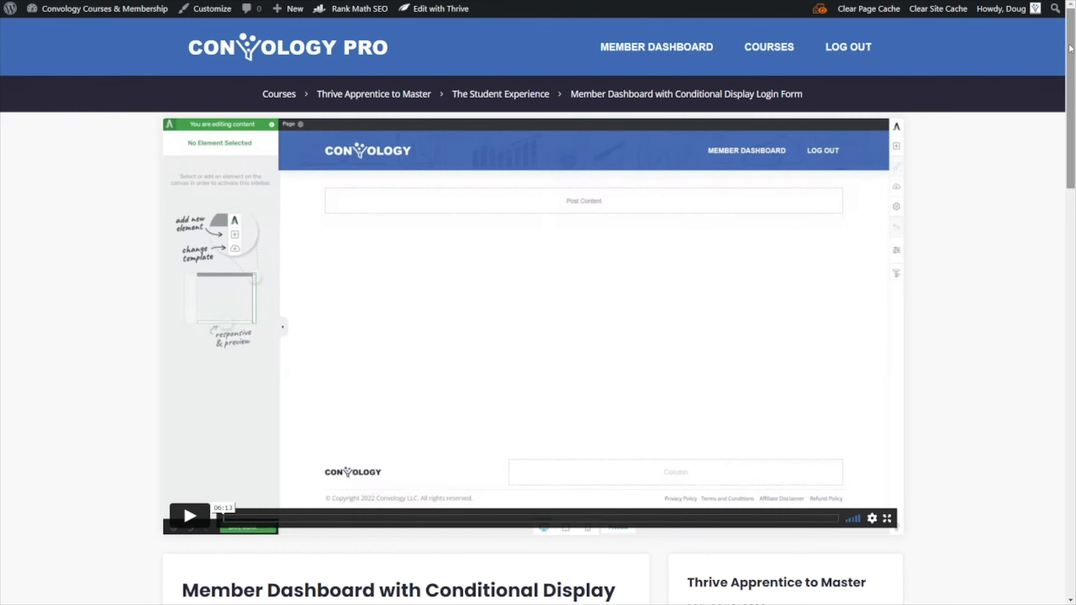
- Review the finished lesson page's layout, including its video, title, comments and resources, both live and in the Thrive editor
left_click_drag(1070, 49, 1071, 264)
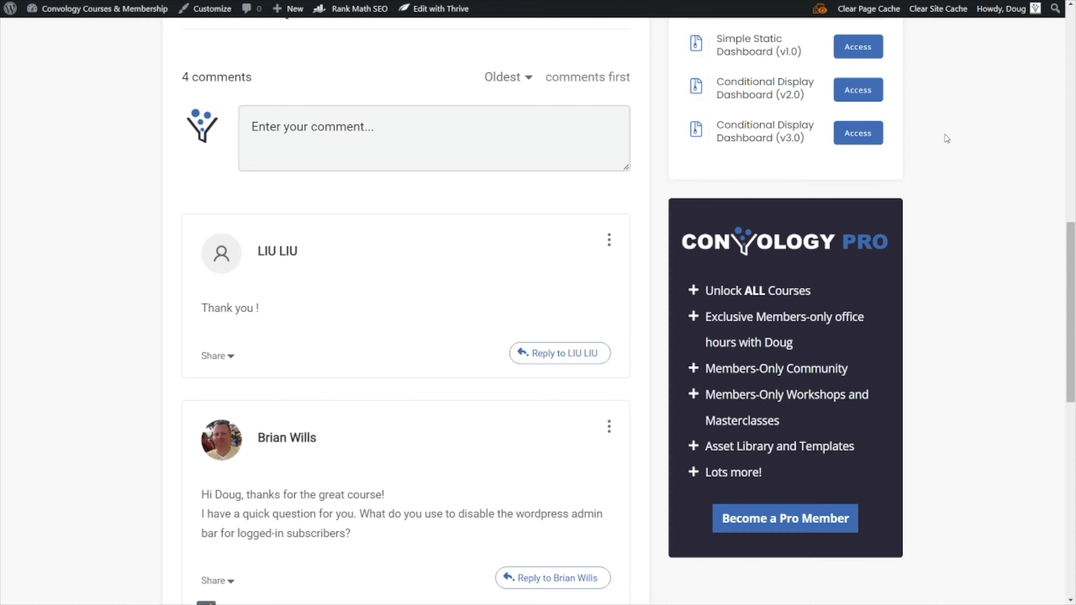
mouse_move(820, 9)
left_click(816, 111)
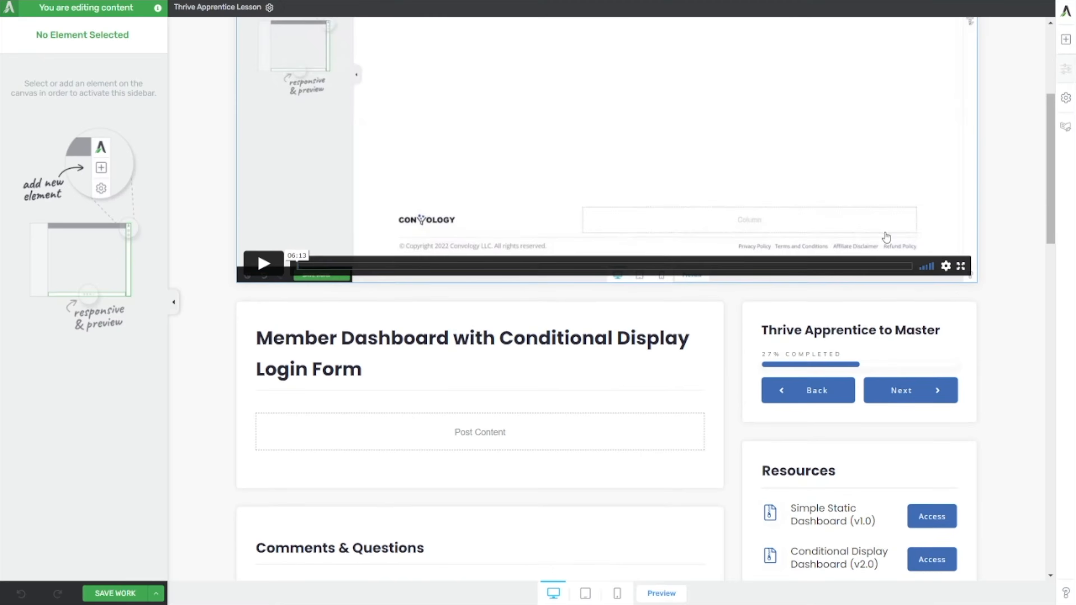
scroll(885, 235, "down", 5)
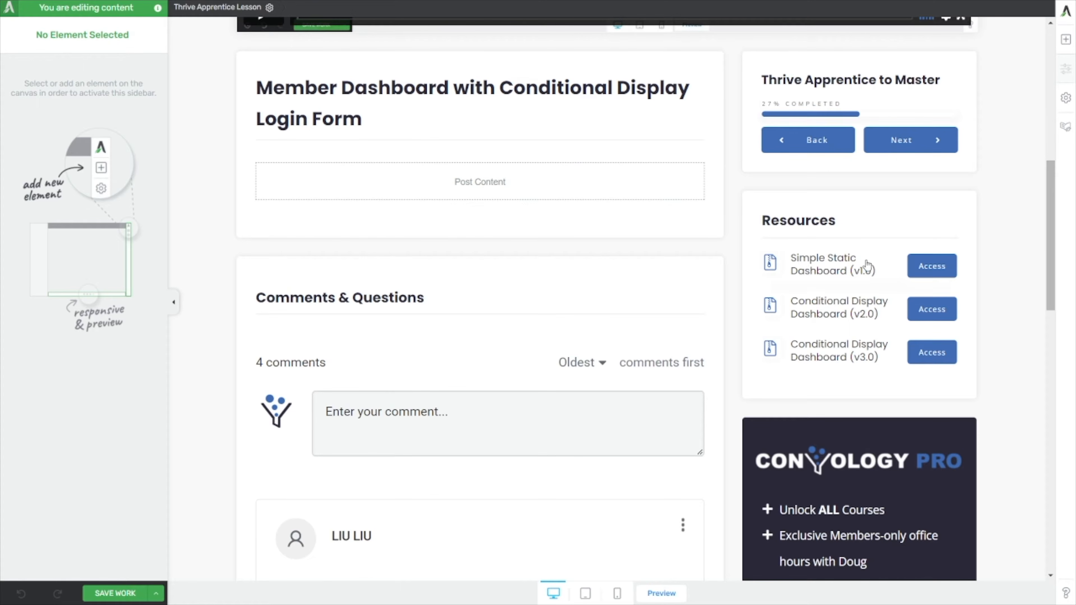
scroll(795, 475, "down", 1)
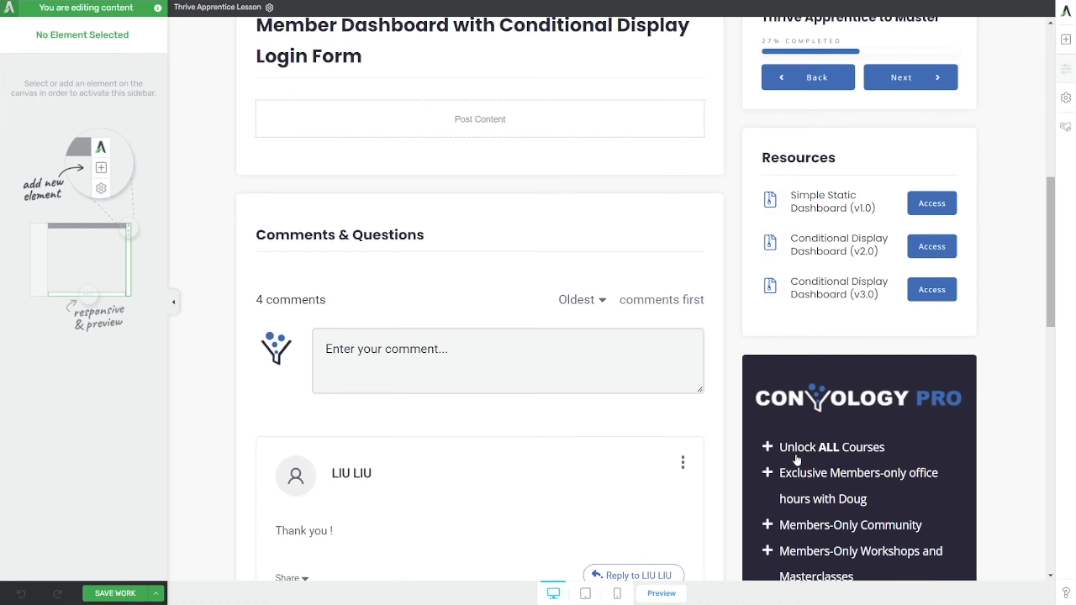
scroll(732, 320, "up", 2)
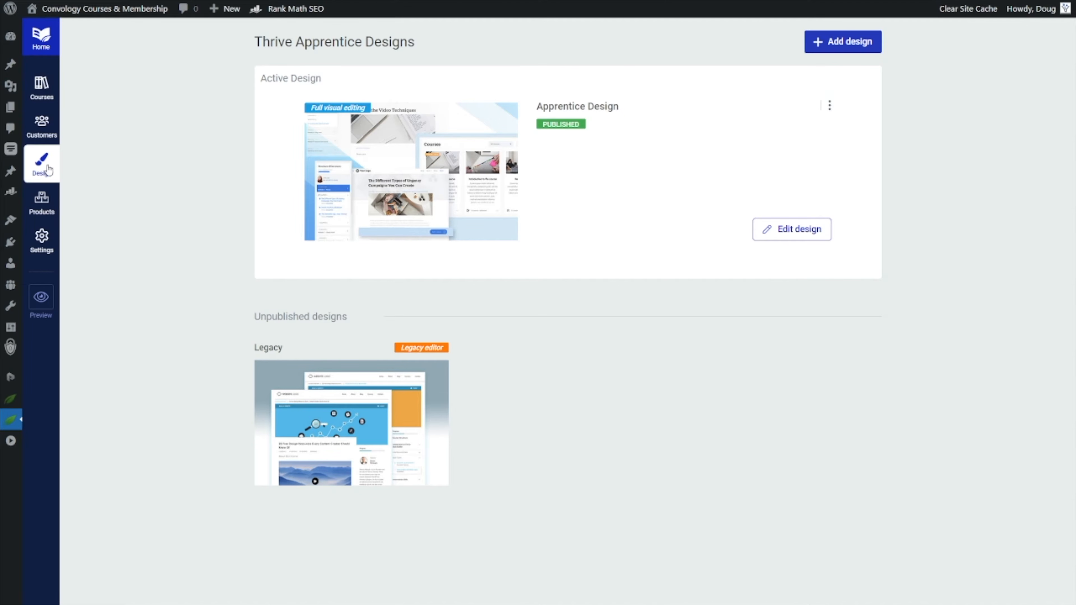
- In the Apprentice Design's templates, create a Lesson template named "Demo TAP Kajabi Look" with the Video post format, starting from scratch
left_click(781, 234)
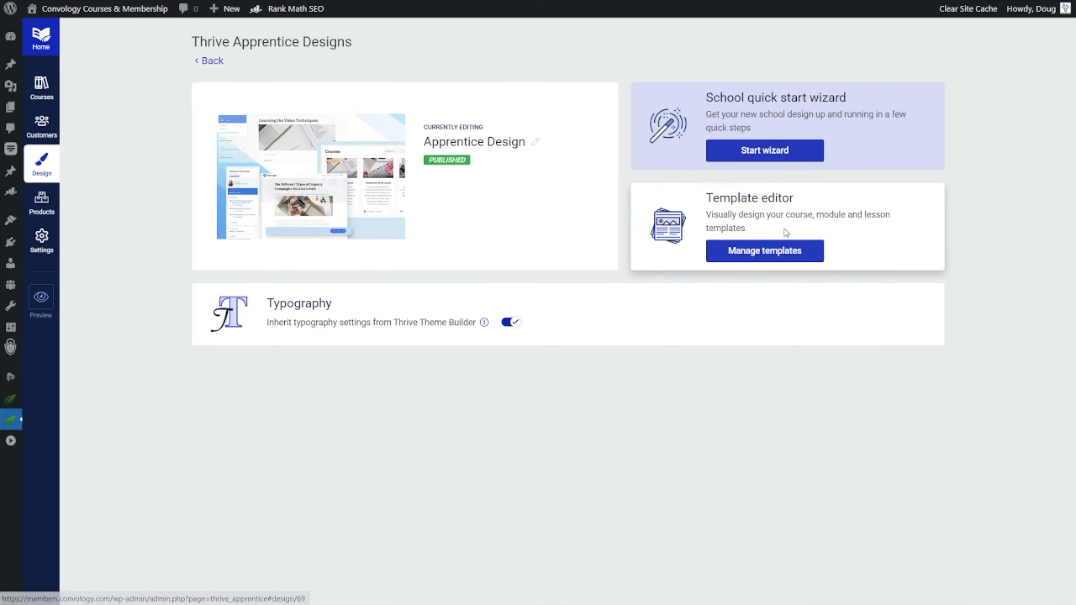
left_click(775, 252)
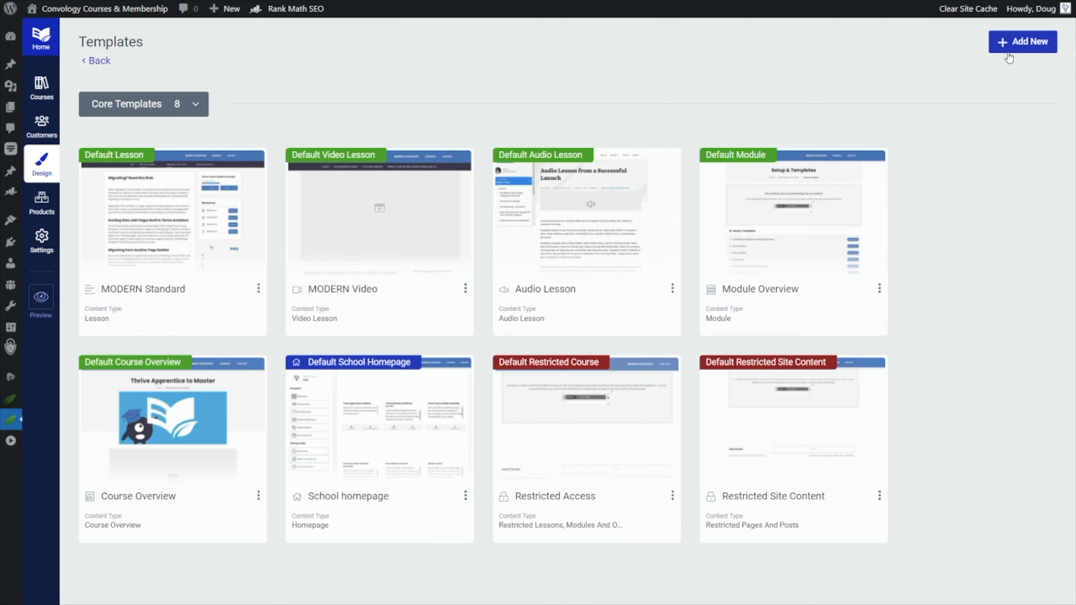
left_click(1012, 44)
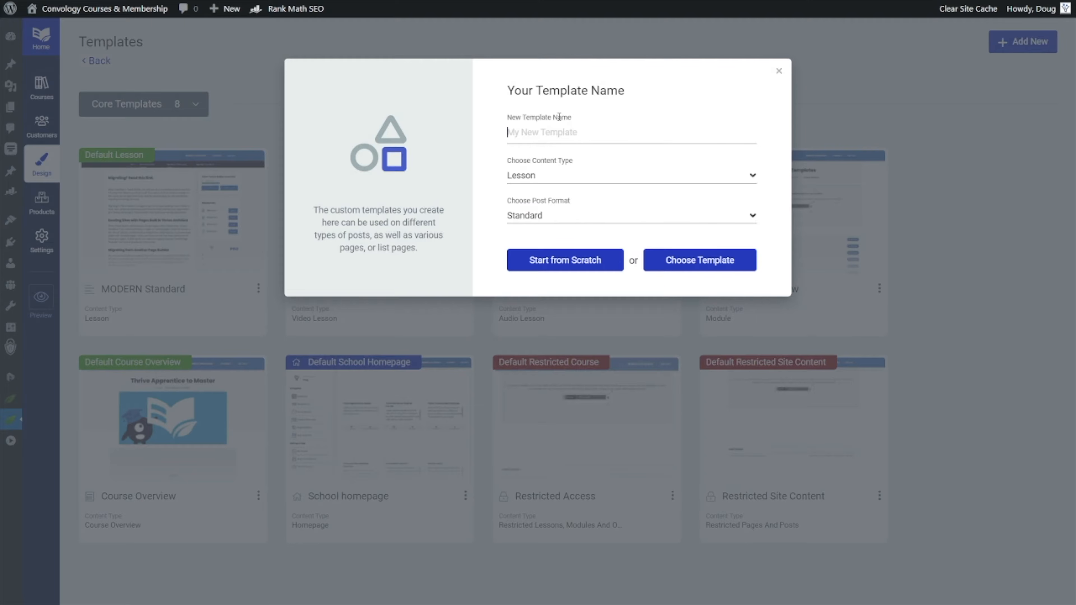
type("Demo TAP Kajabi Look")
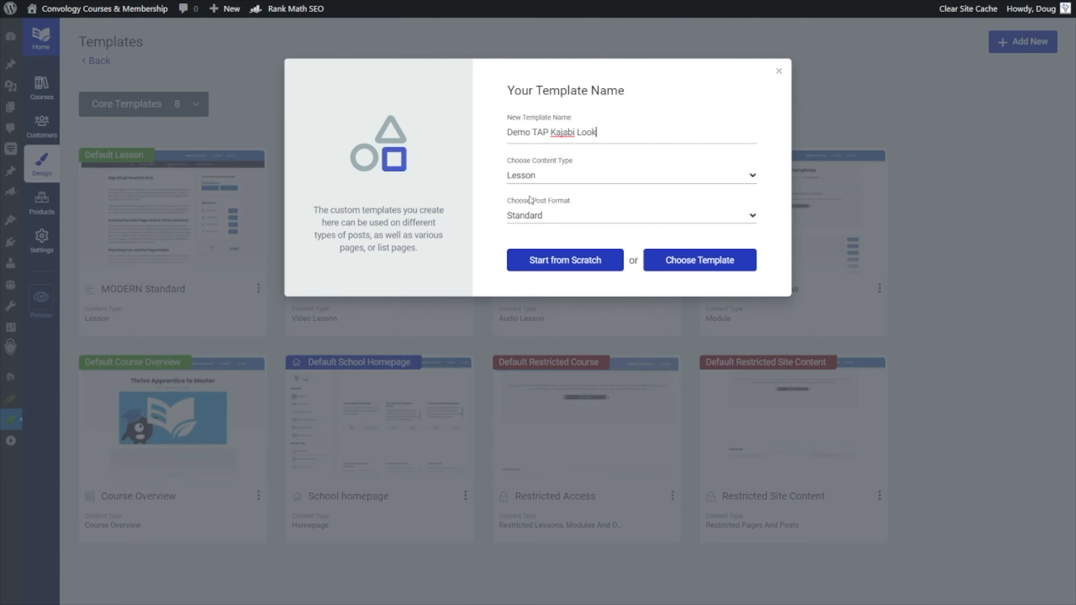
left_click(546, 218)
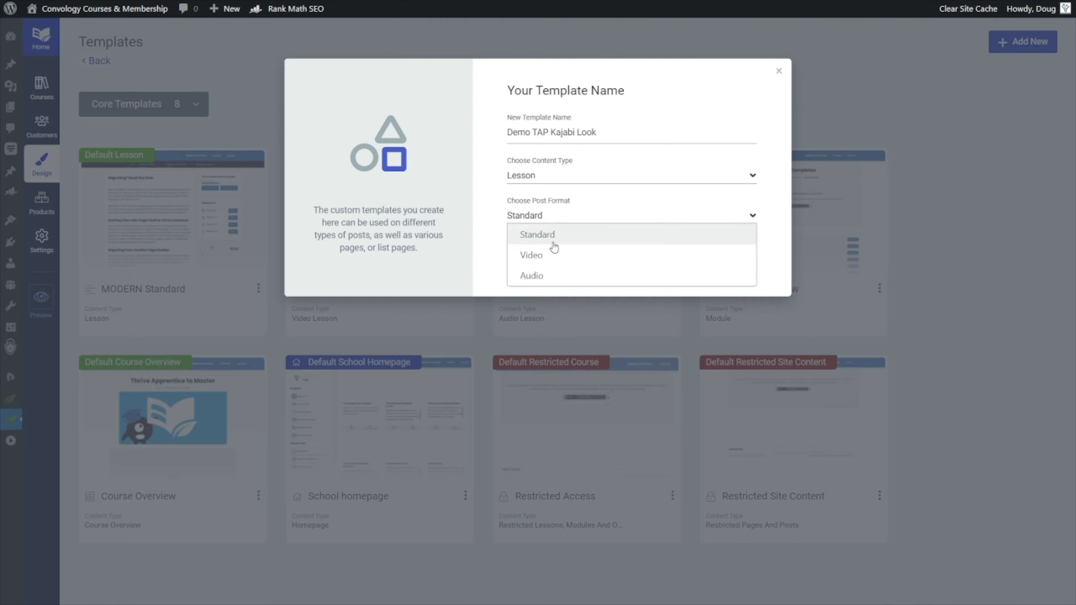
left_click(543, 263)
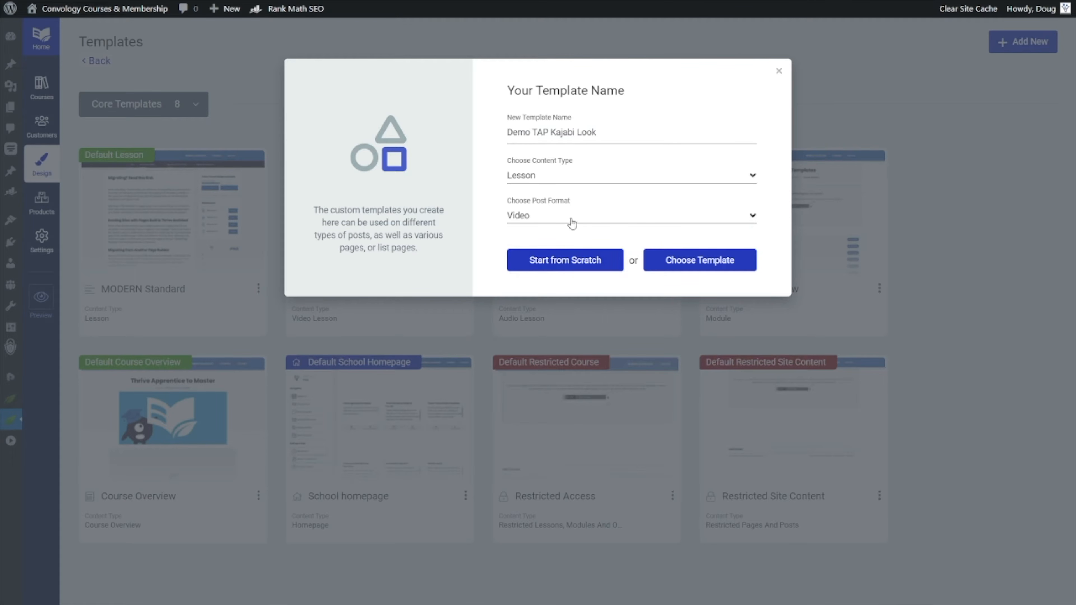
left_click(582, 262)
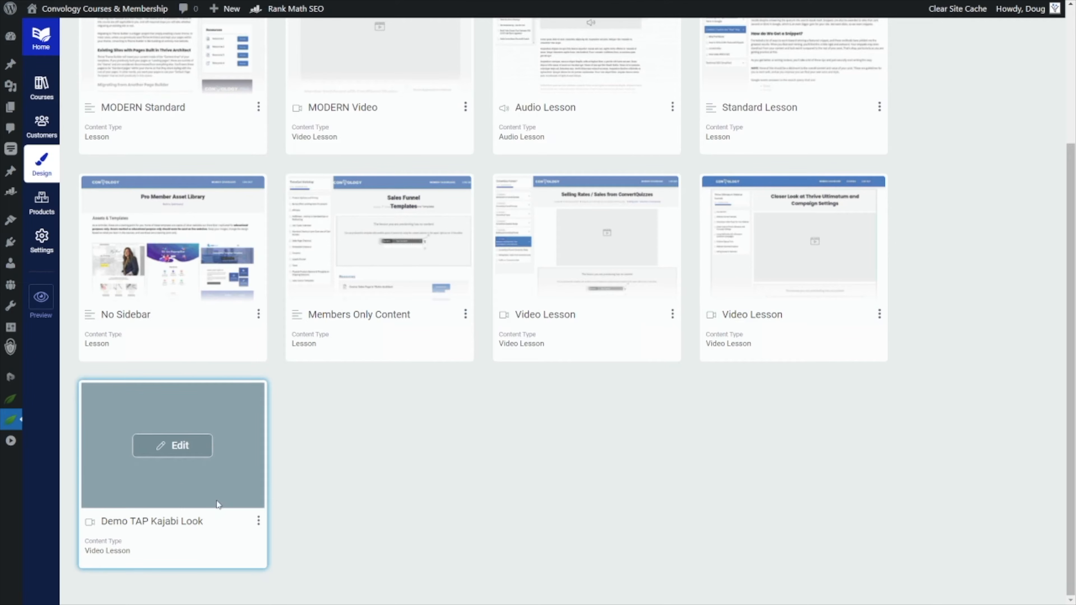
- Open the Demo TAP Kajabi Look template for editing and delete the date, author and comment-count columns below the video
left_click(173, 445)
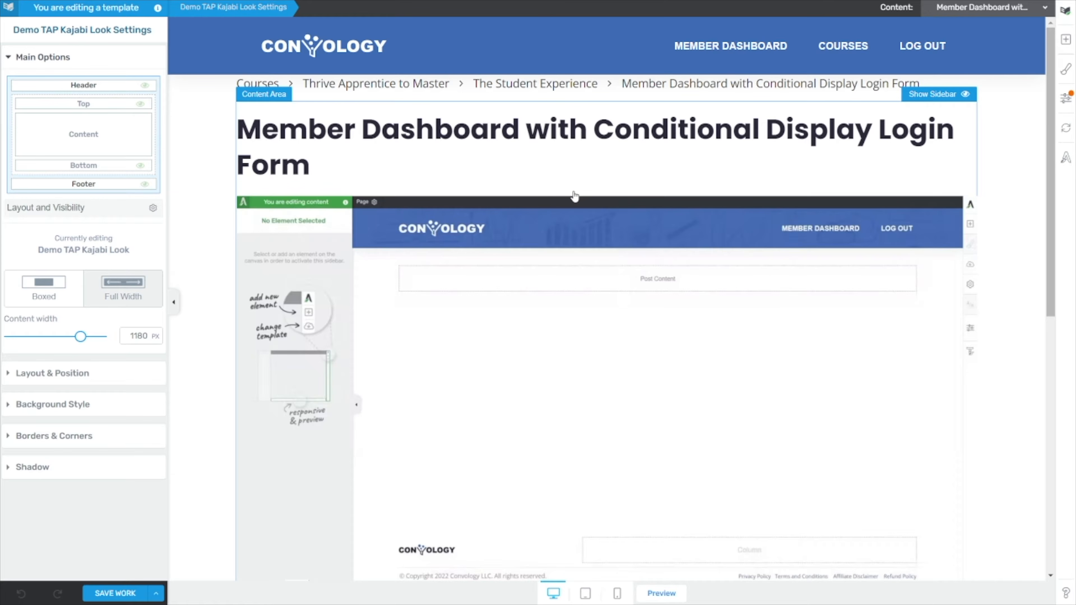
left_click(574, 196)
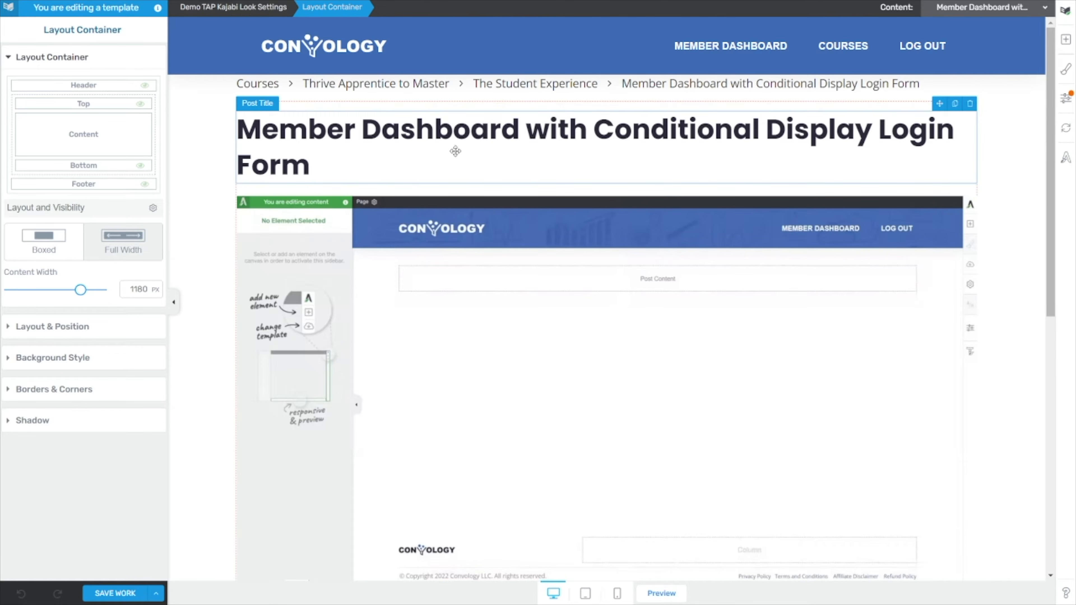
scroll(378, 180, "down", 6)
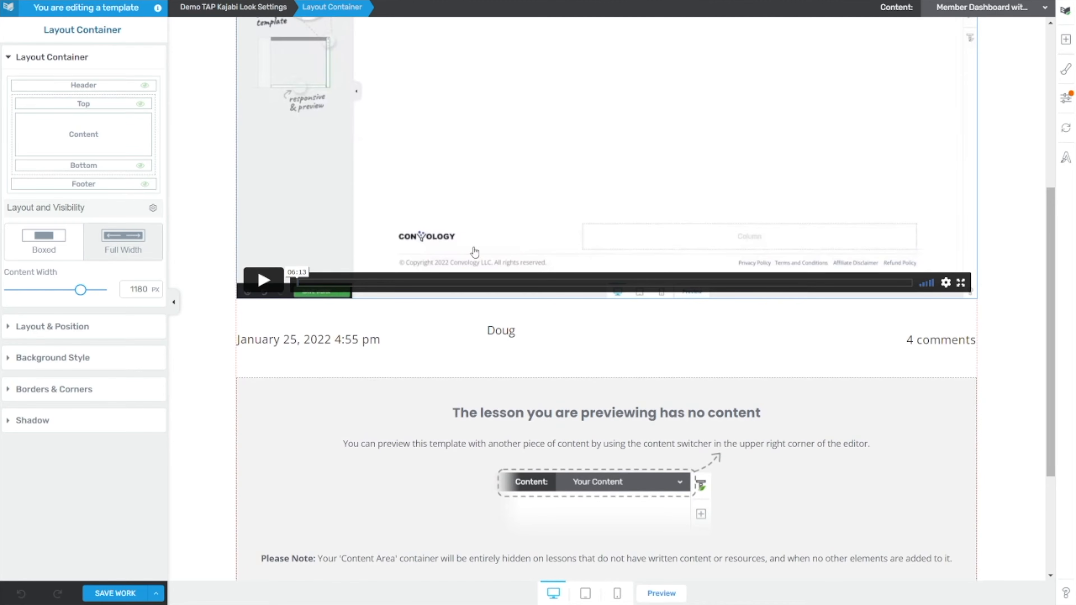
left_click(364, 315)
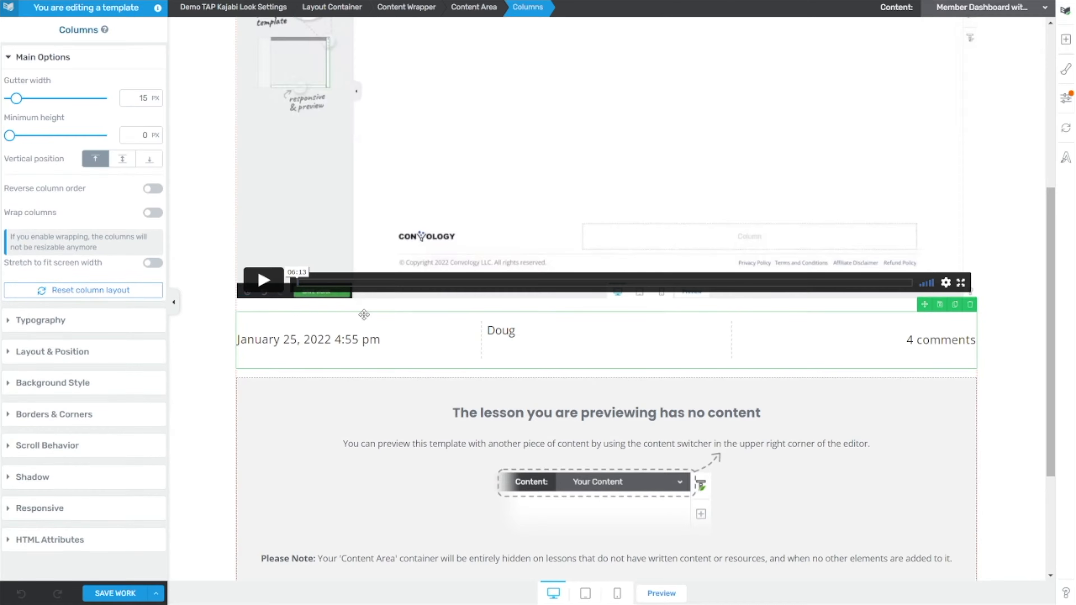
left_click(970, 305)
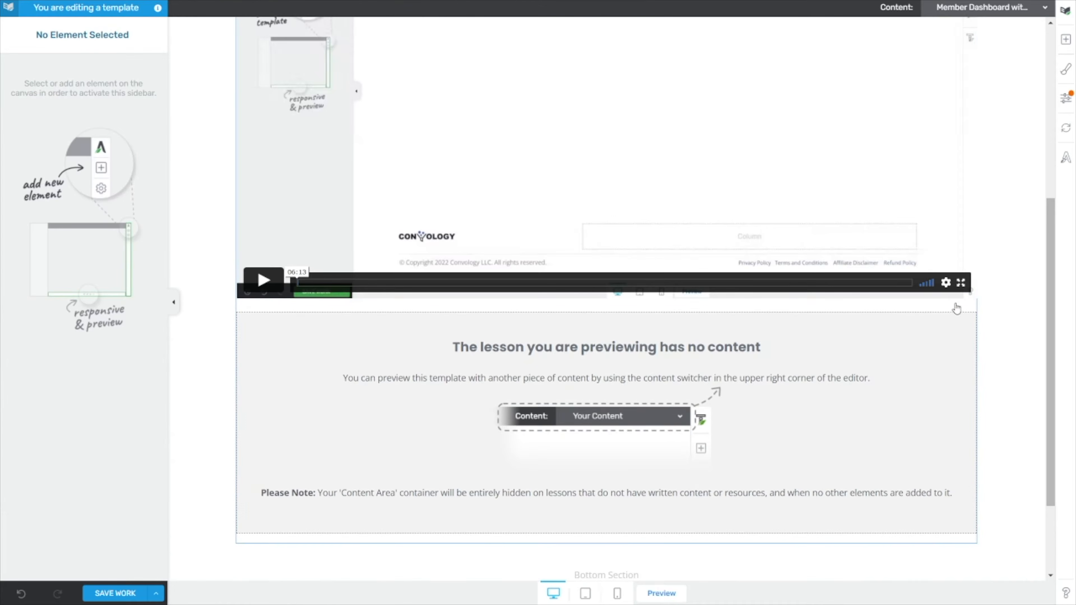
- Hide the template's empty Bottom Section above the footer
scroll(923, 372, "down", 2)
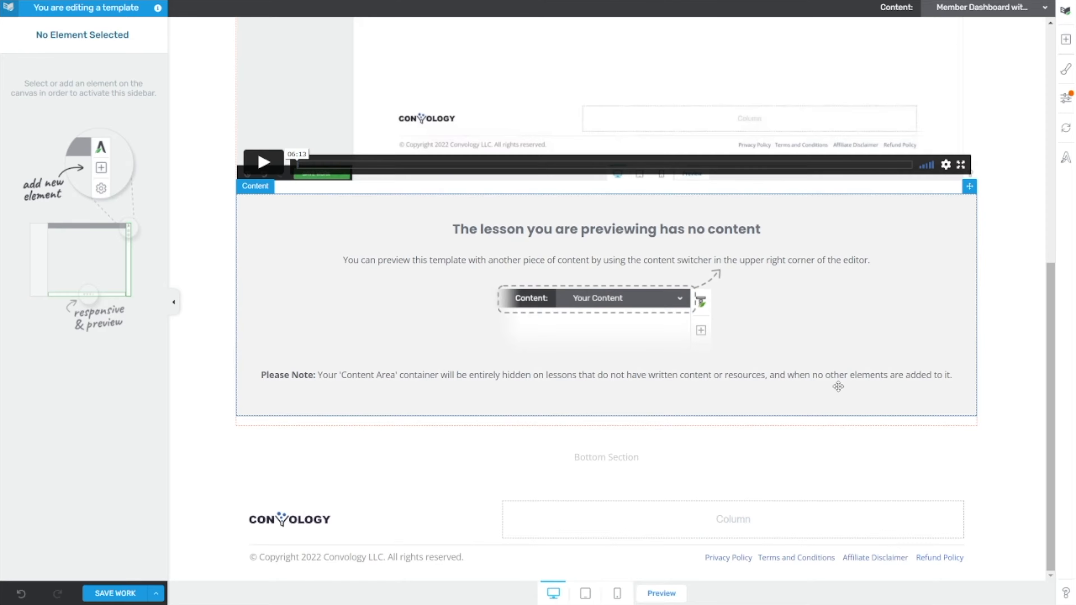
left_click(214, 453)
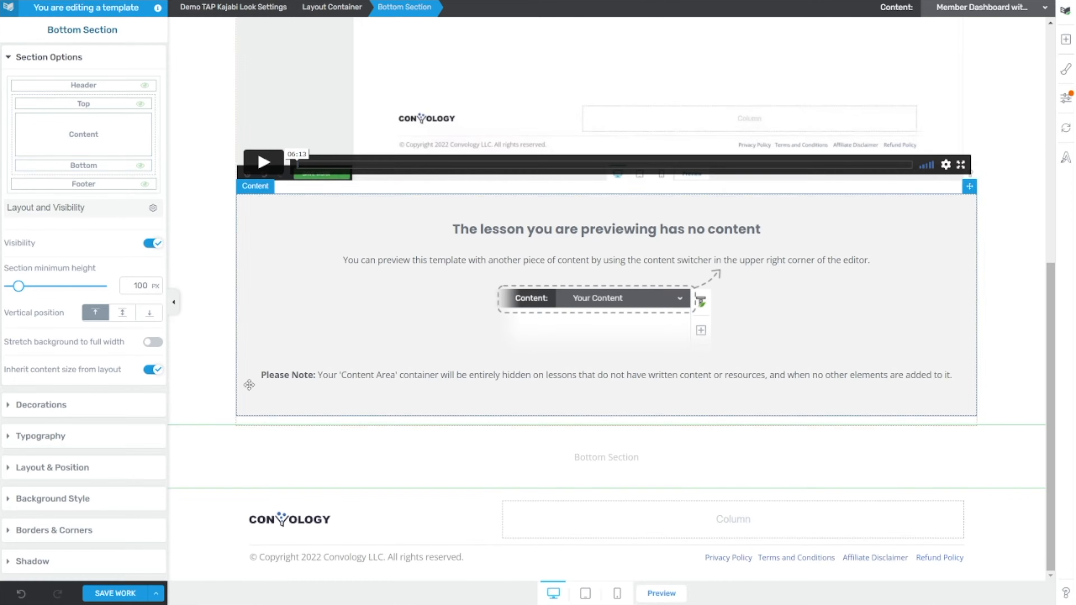
left_click(141, 166)
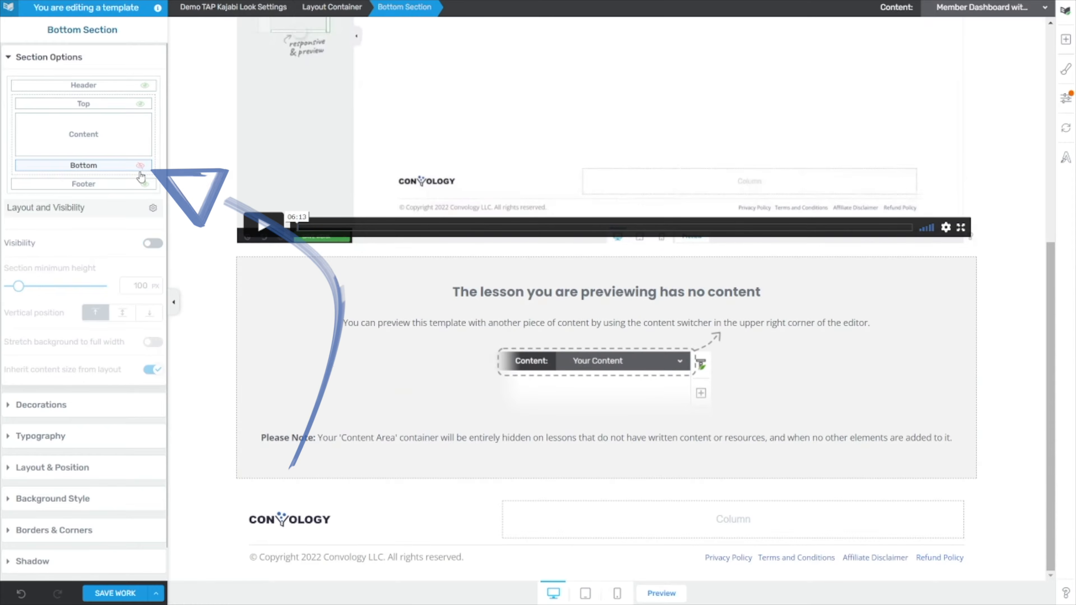
left_click(141, 166)
- Give the Top Section behind the breadcrumbs the dark global color Charade (#2f2e41) as its background
scroll(220, 263, "up", 8)
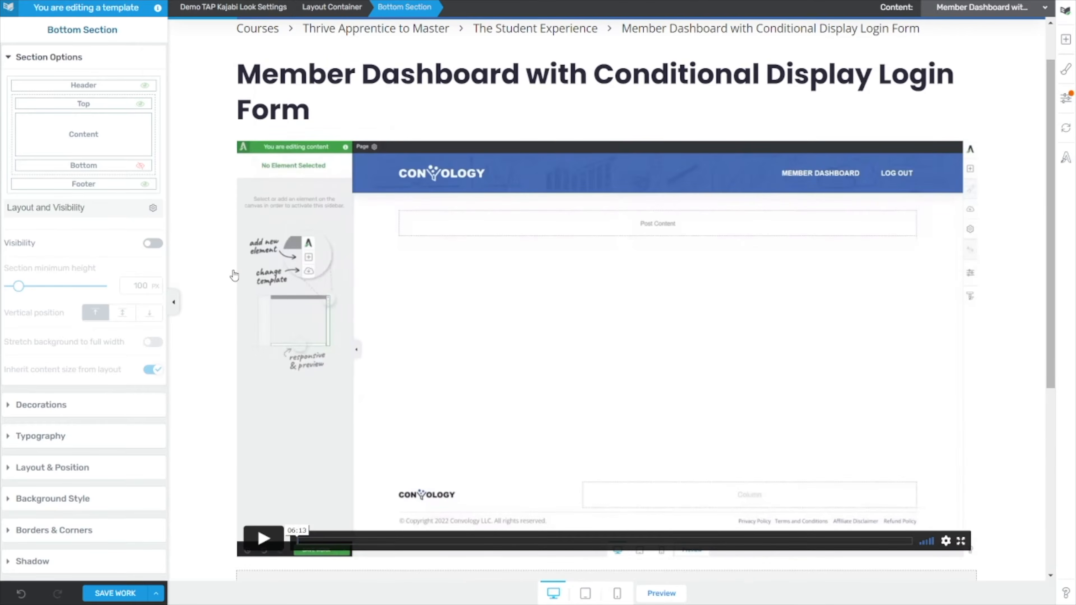
scroll(381, 326, "down", 5)
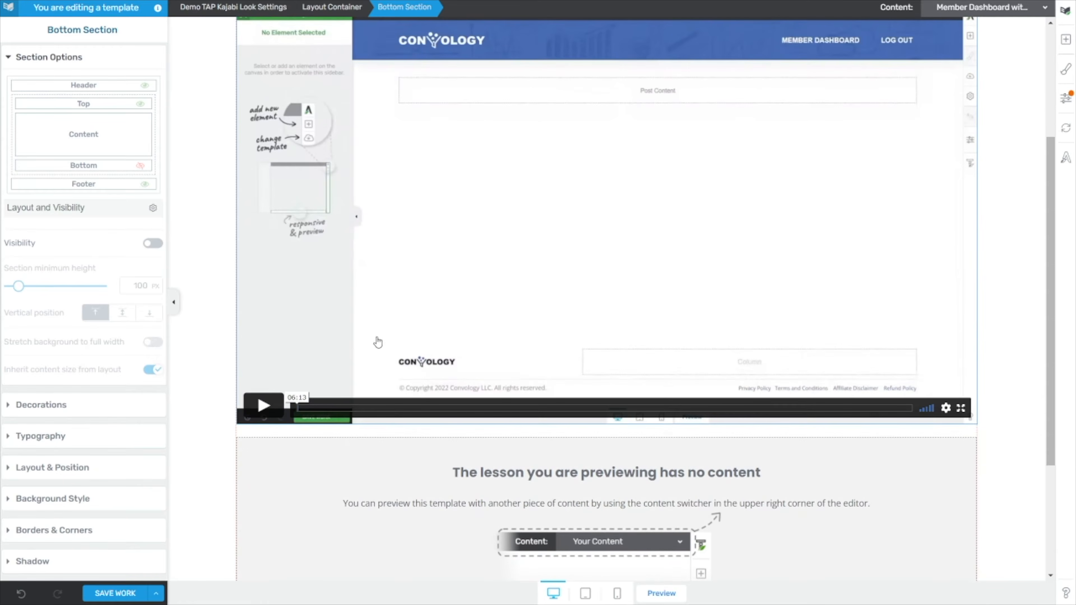
scroll(391, 269, "up", 5)
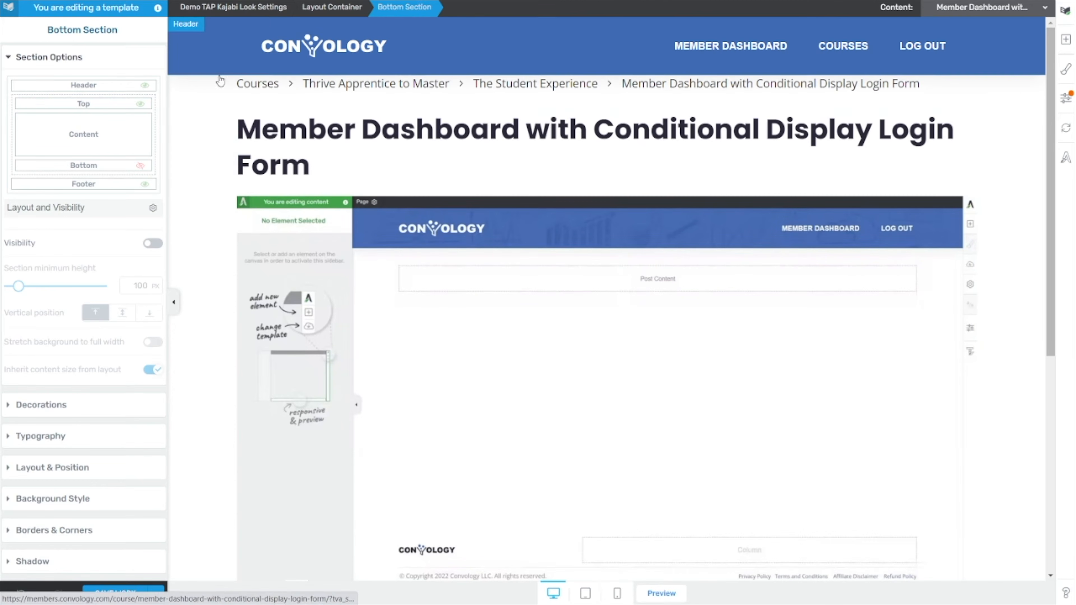
left_click(208, 93)
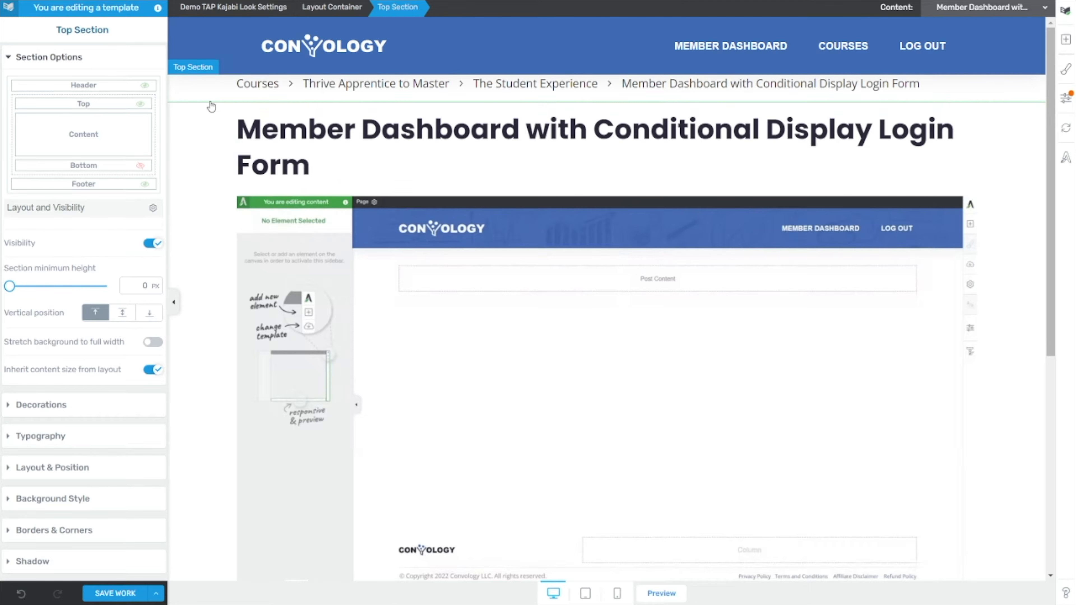
left_click(47, 499)
left_click(12, 259)
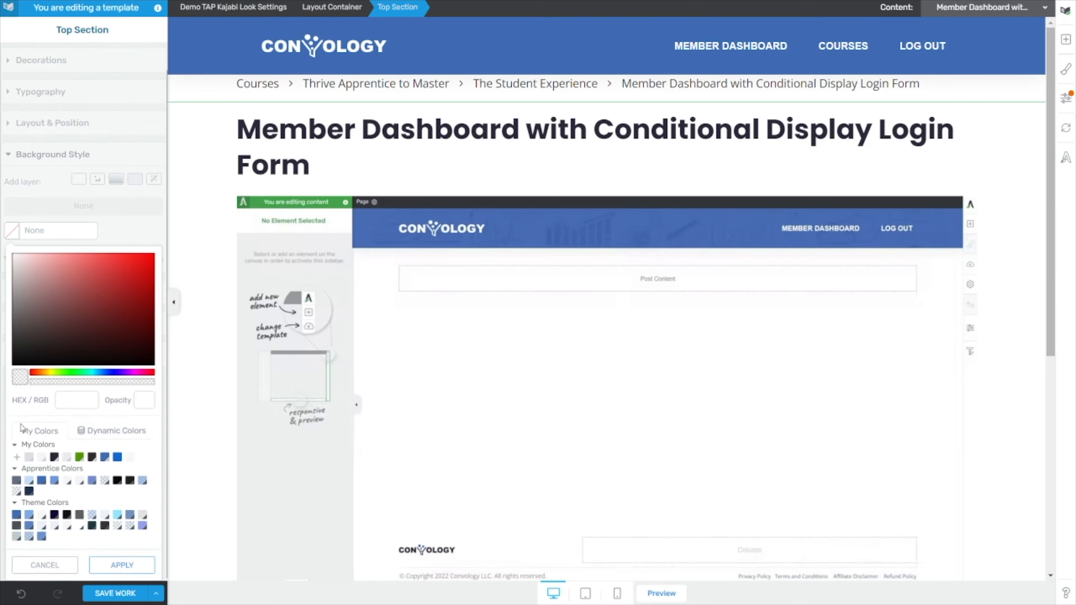
left_click(53, 455)
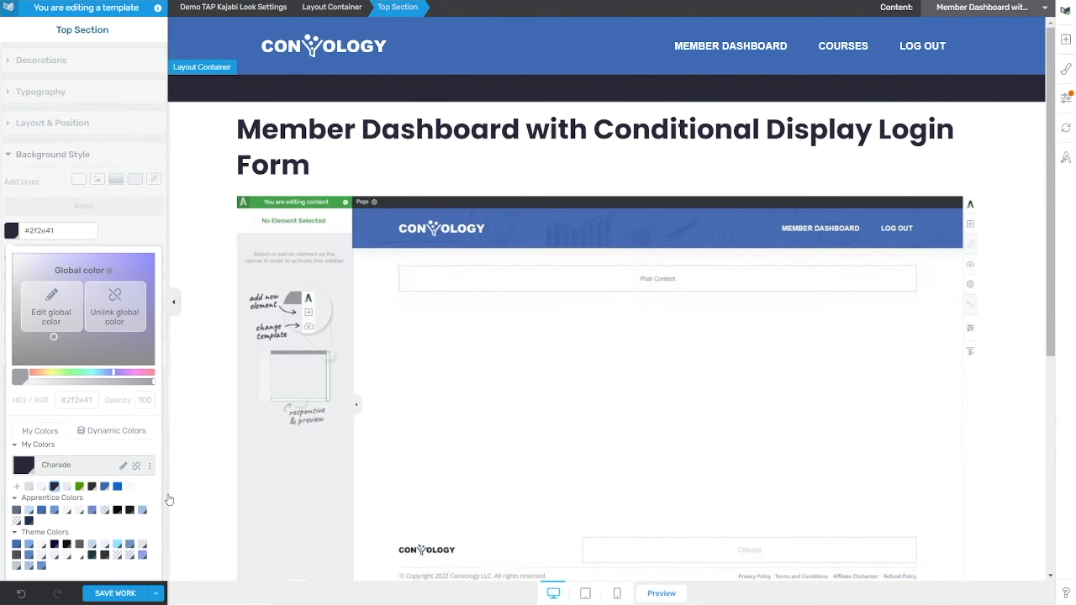
scroll(161, 505, "down", 2)
left_click(128, 567)
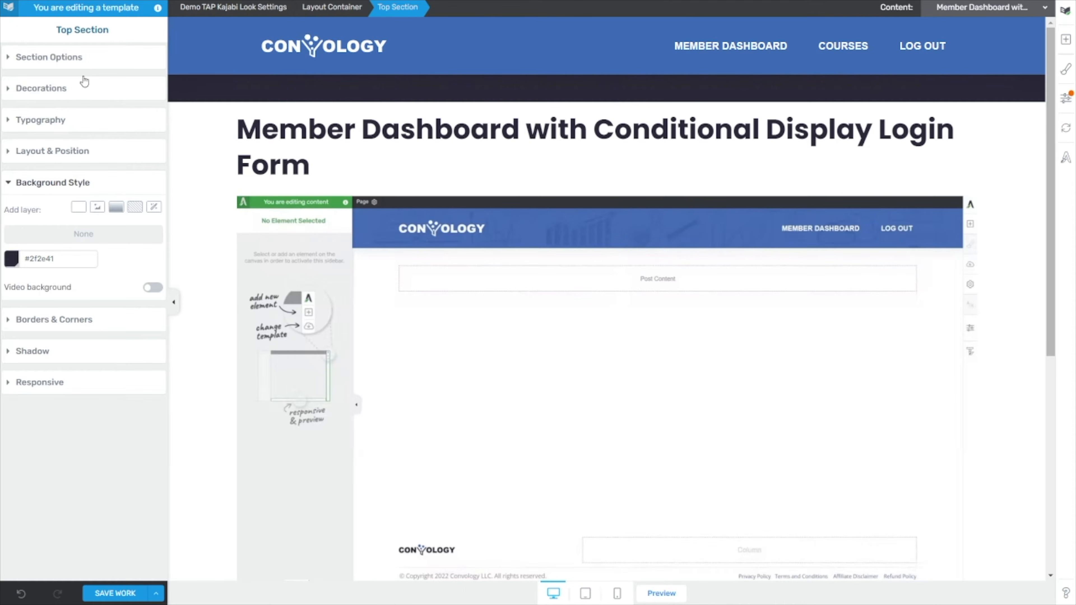
- Set the Top Section's typography color to white (#ffffff)
left_click(51, 62)
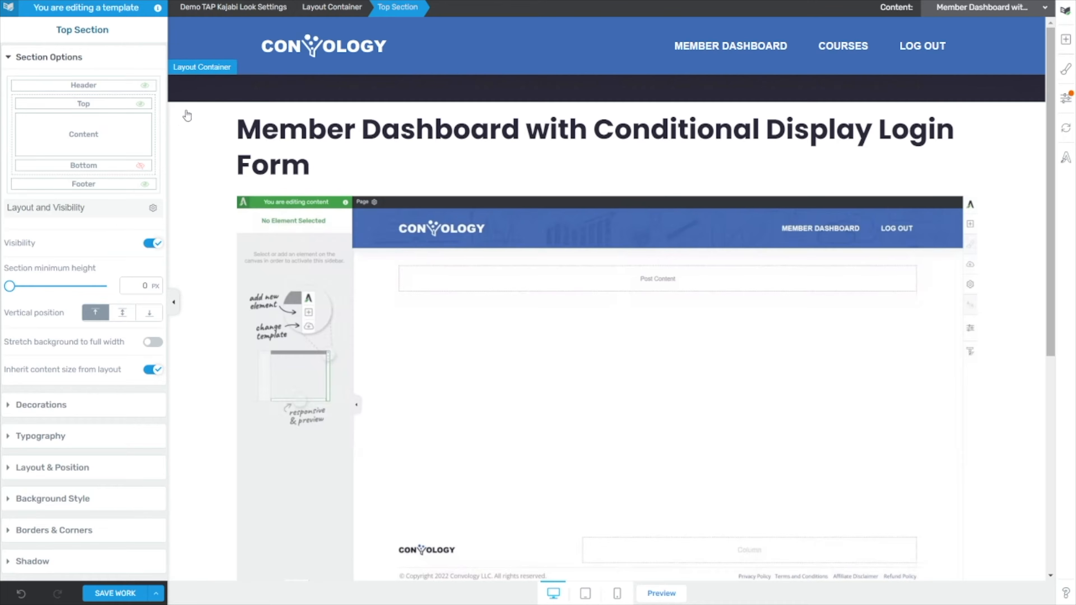
left_click(37, 436)
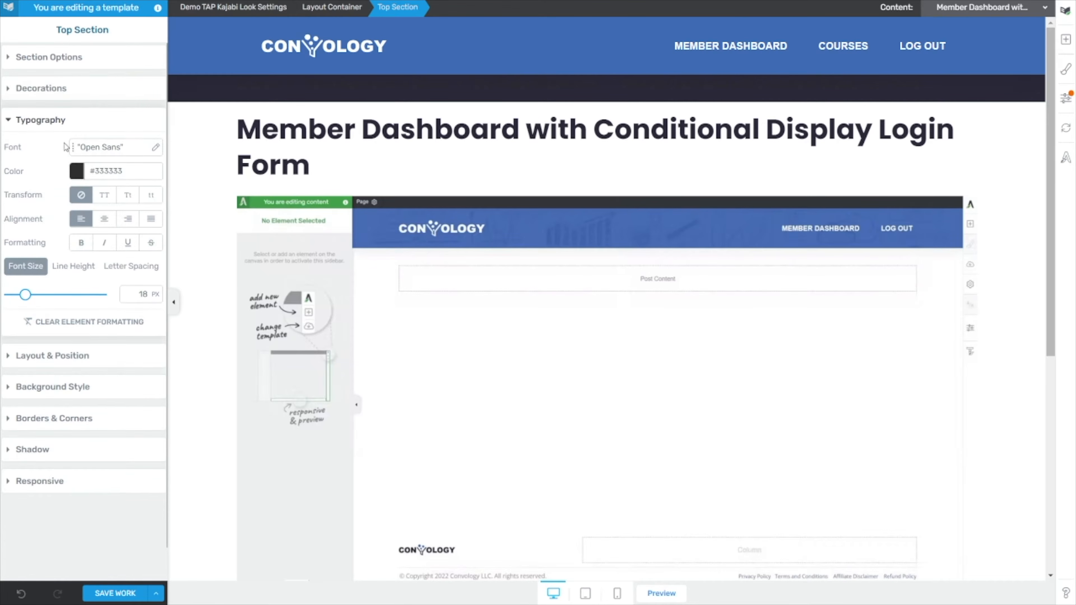
left_click(77, 171)
left_click(122, 505)
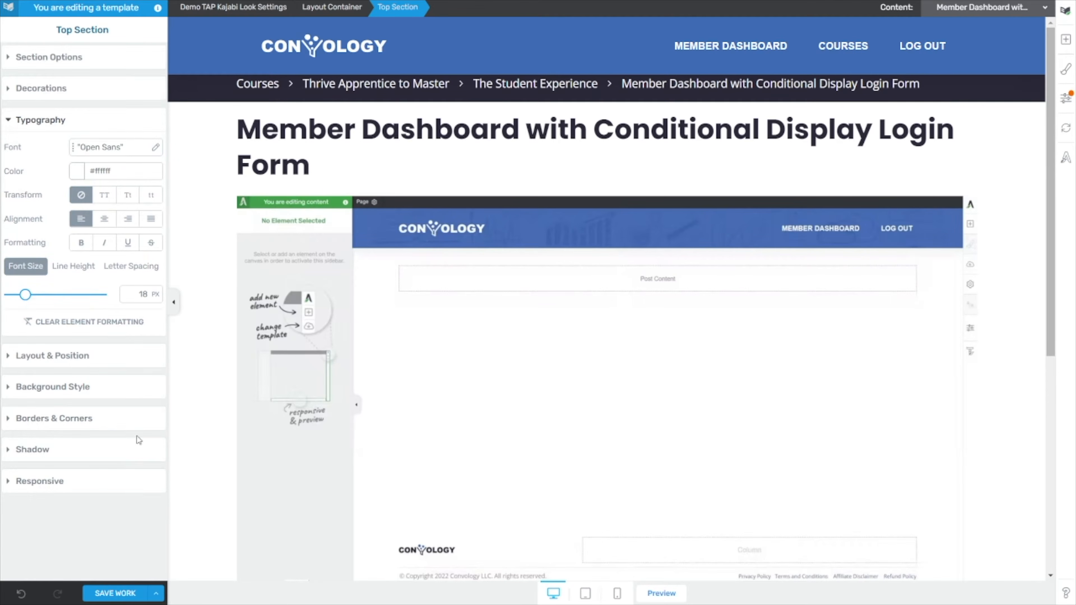
- Set the breadcrumbs' size to 15 px and their bottom padding to 0 px
left_click(257, 89)
double_click(143, 196)
type("15")
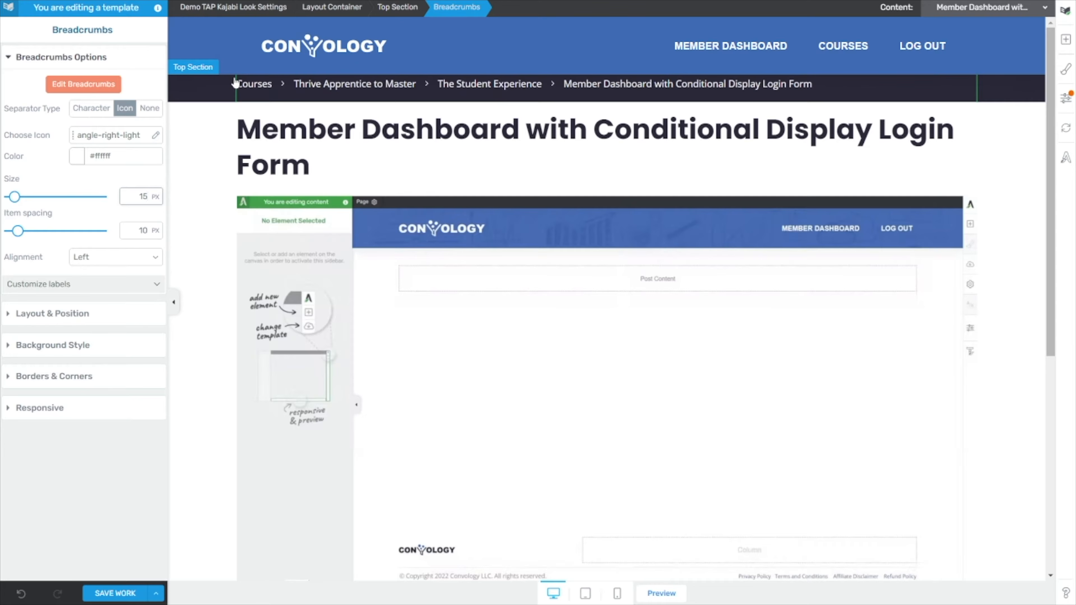
double_click(85, 208)
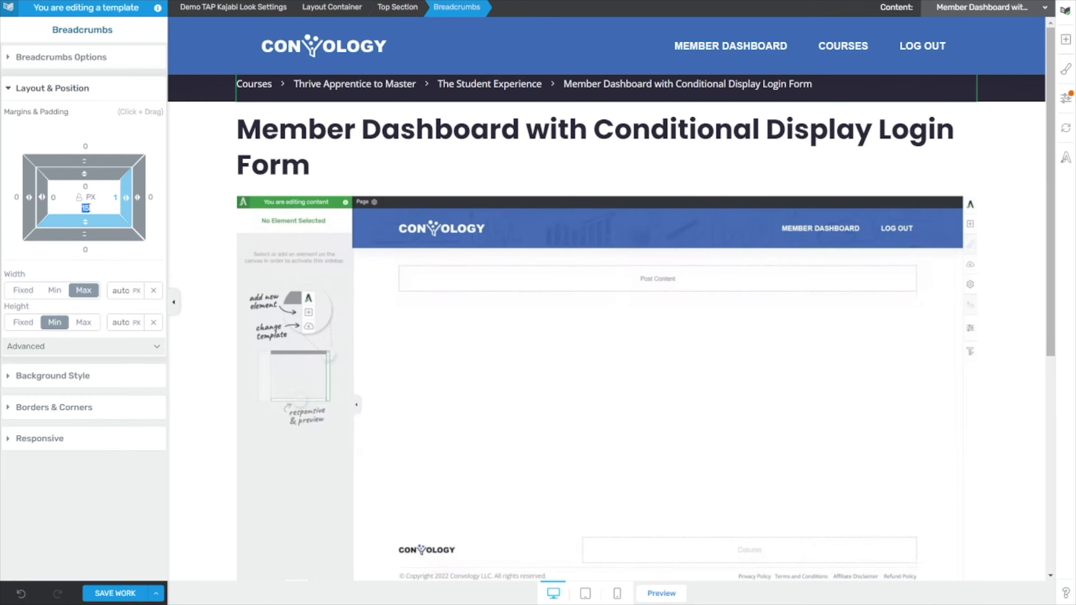
type("0")
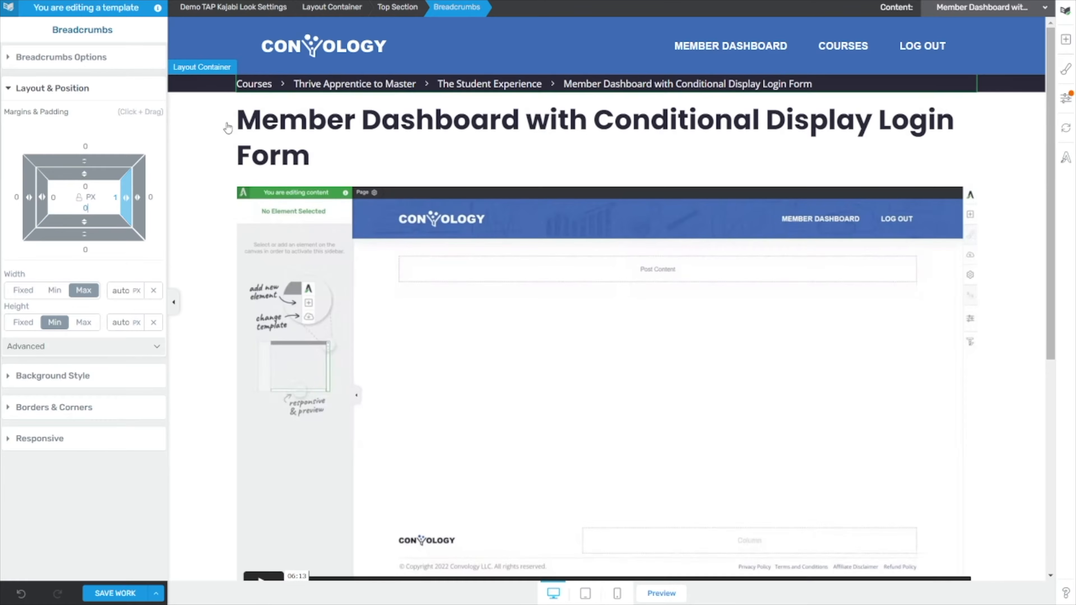
- Set the Top Section's minimum height to 50 px and center its content vertically
left_click(207, 88)
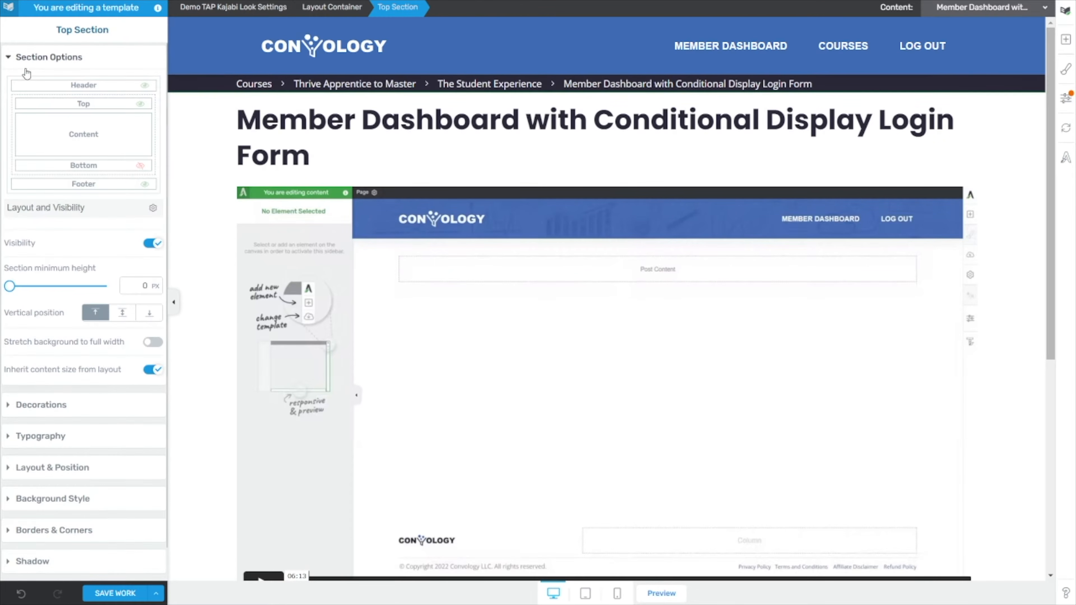
left_click(20, 286)
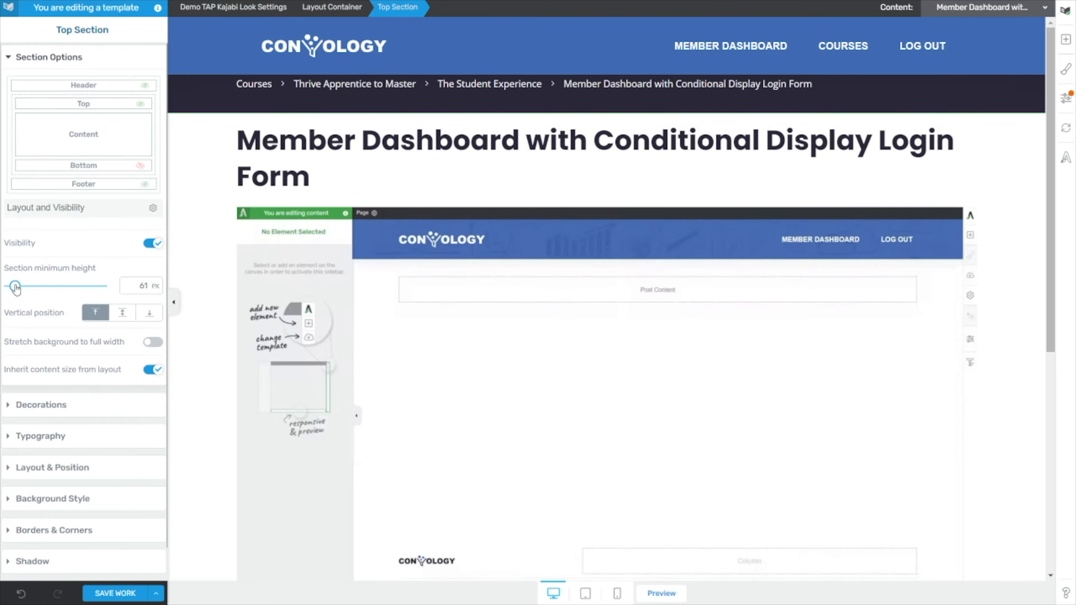
double_click(143, 286)
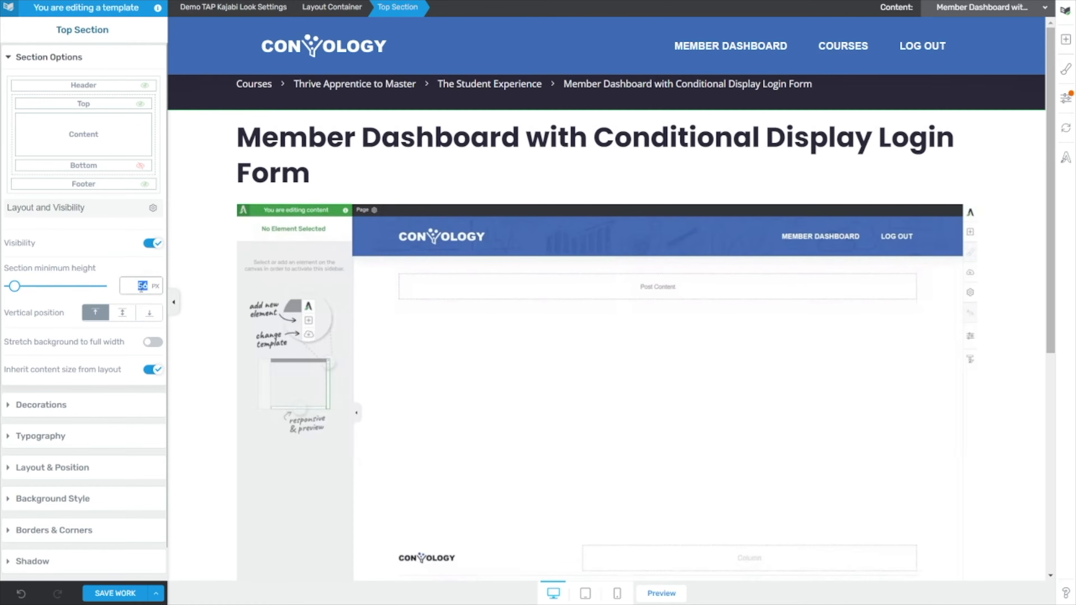
type("50")
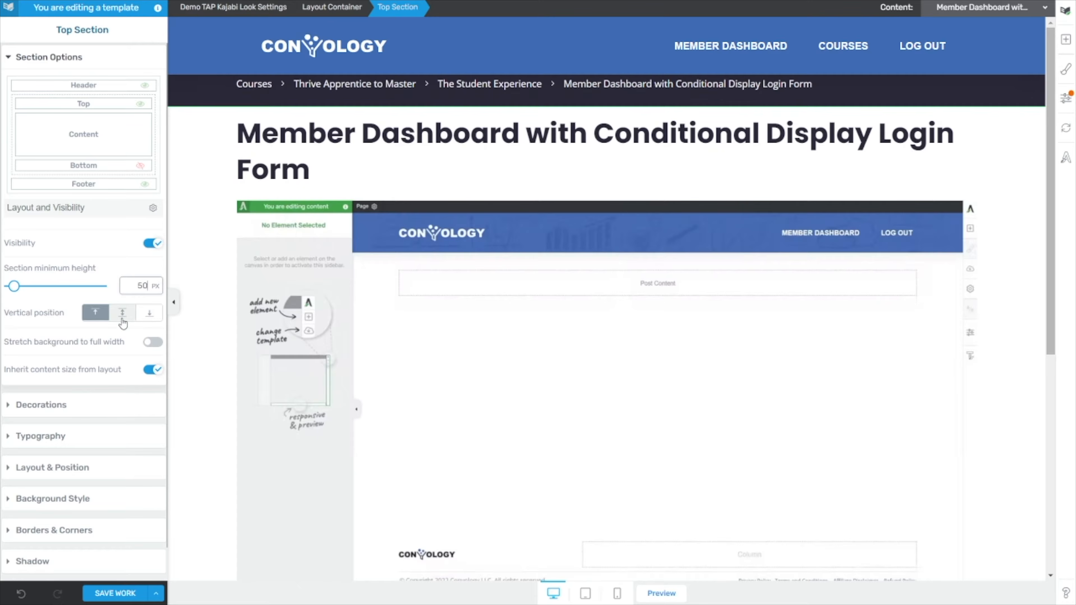
left_click(122, 322)
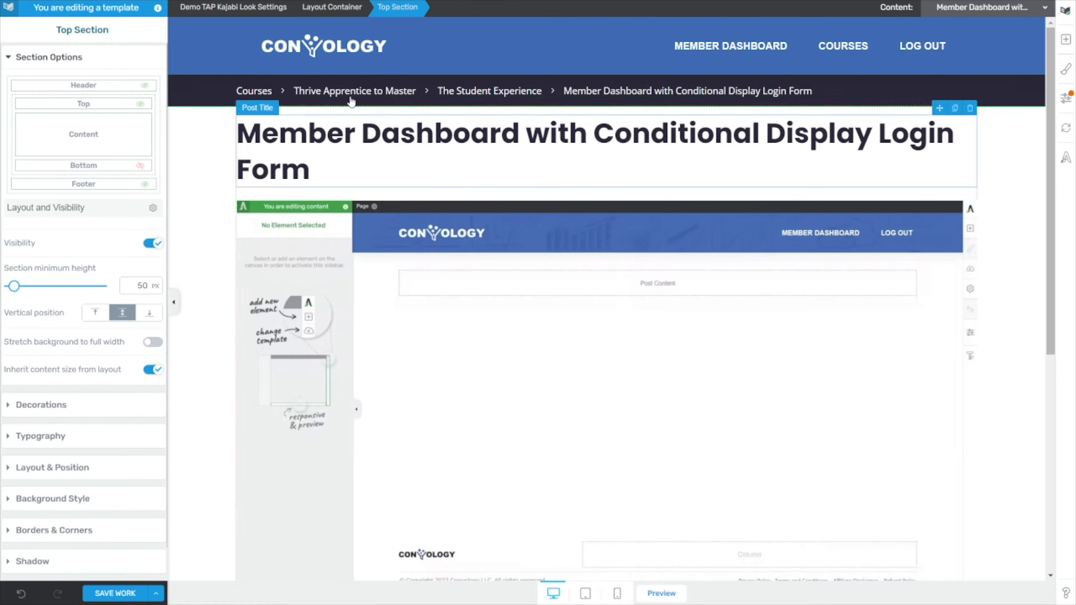
- Set the alignment of the breadcrumbs in the dark bar to Centered
left_click(343, 87)
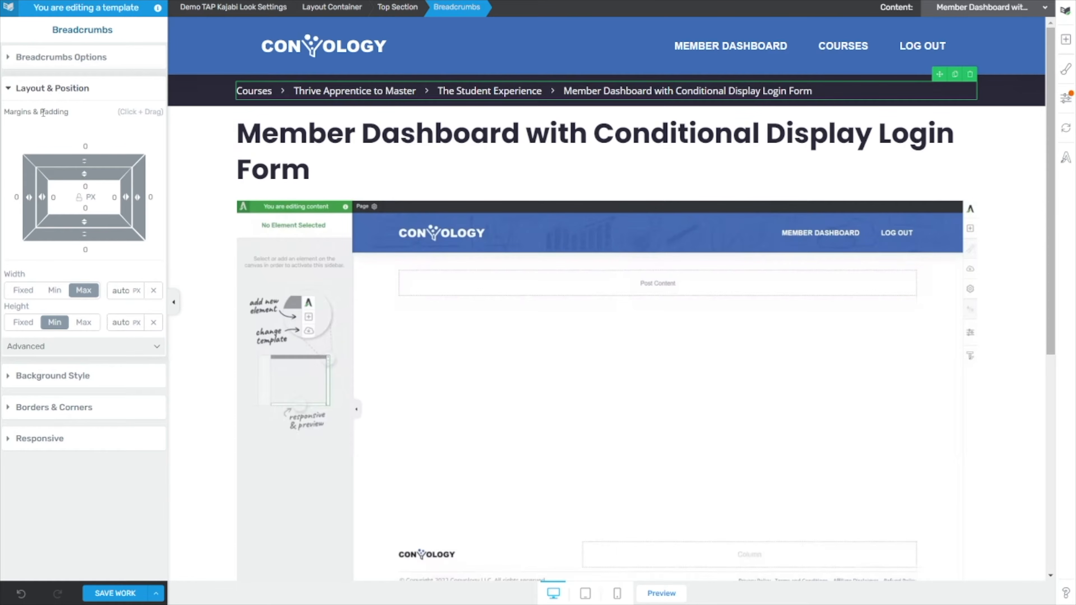
left_click(57, 64)
left_click(153, 257)
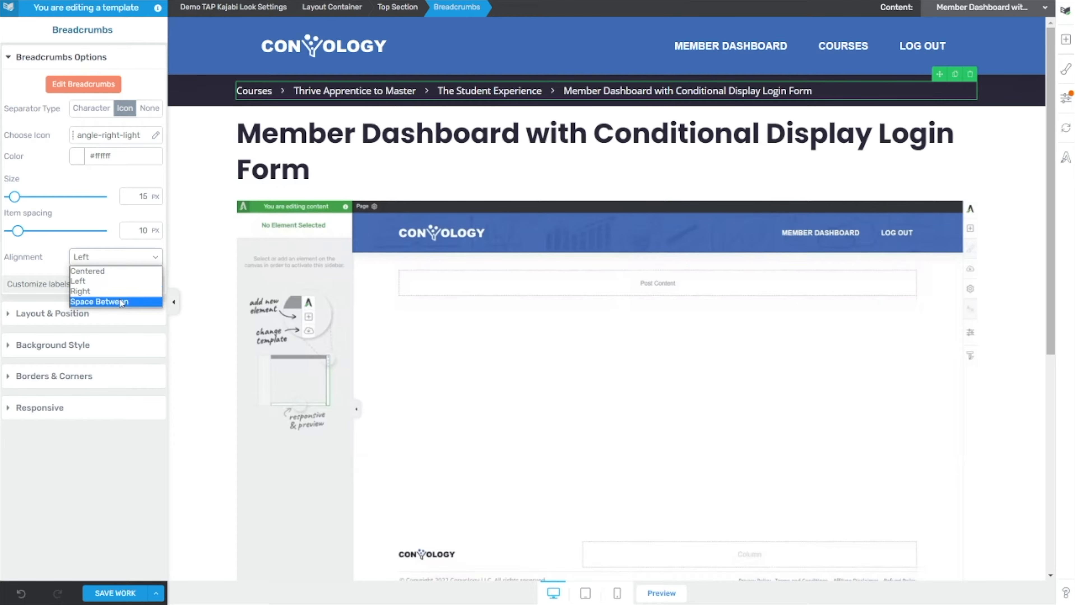
left_click(126, 272)
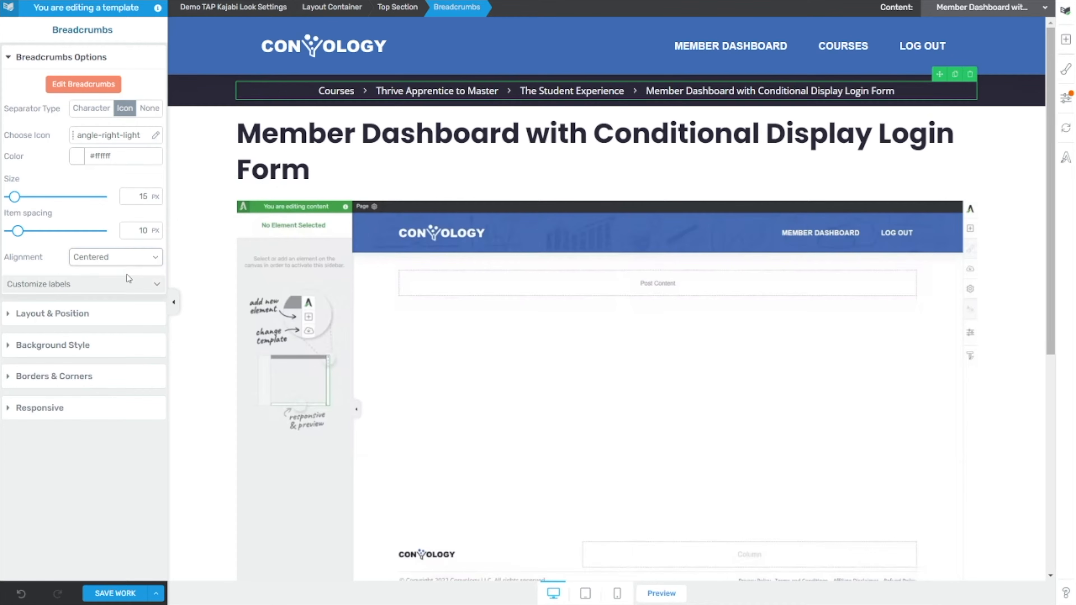
left_click(184, 152)
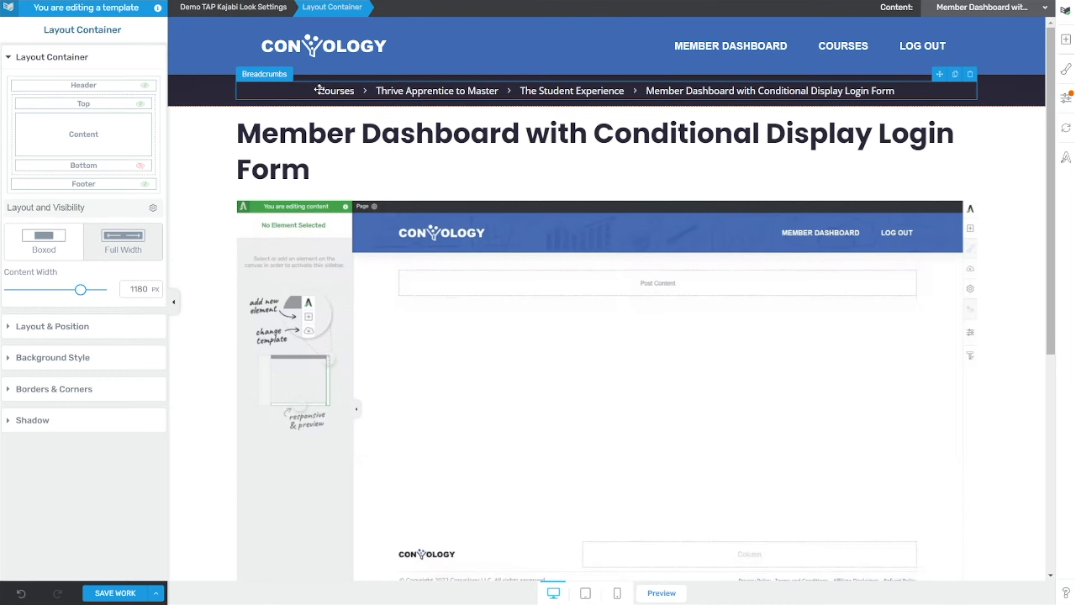
- Search the element library for "bread" to locate the Breadcrumbs element, then select the breadcrumbs on the page
left_click(1068, 41)
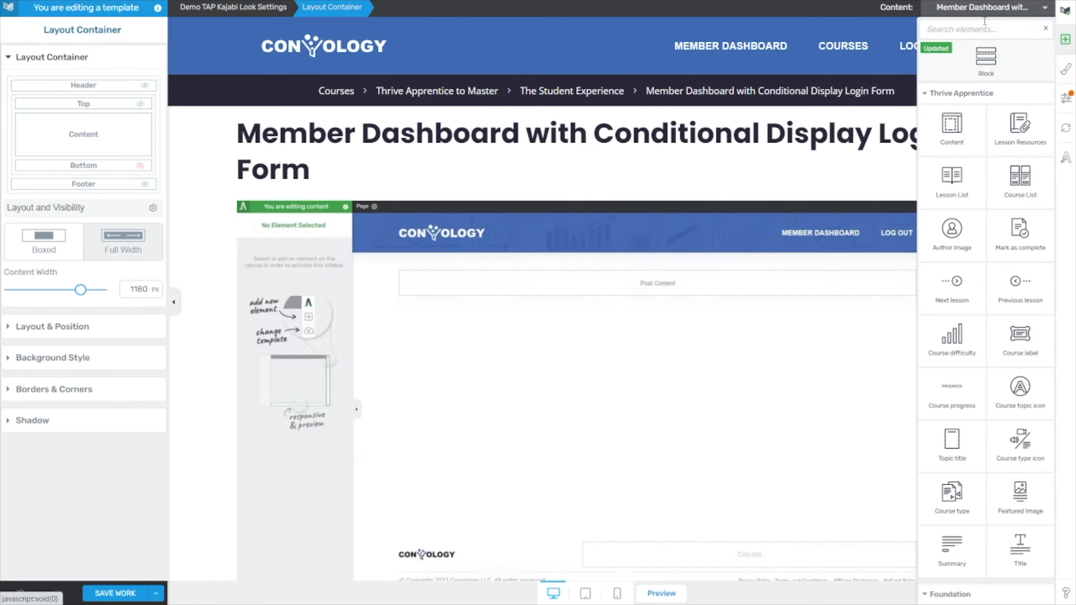
type("bread")
left_click_drag(959, 198, 635, 78)
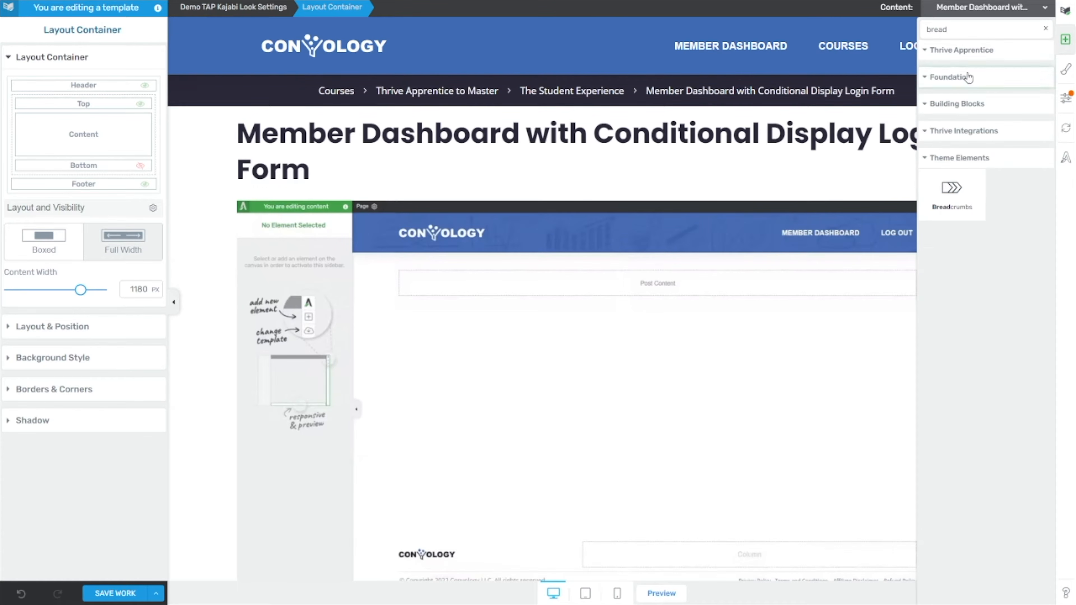
left_click(1066, 40)
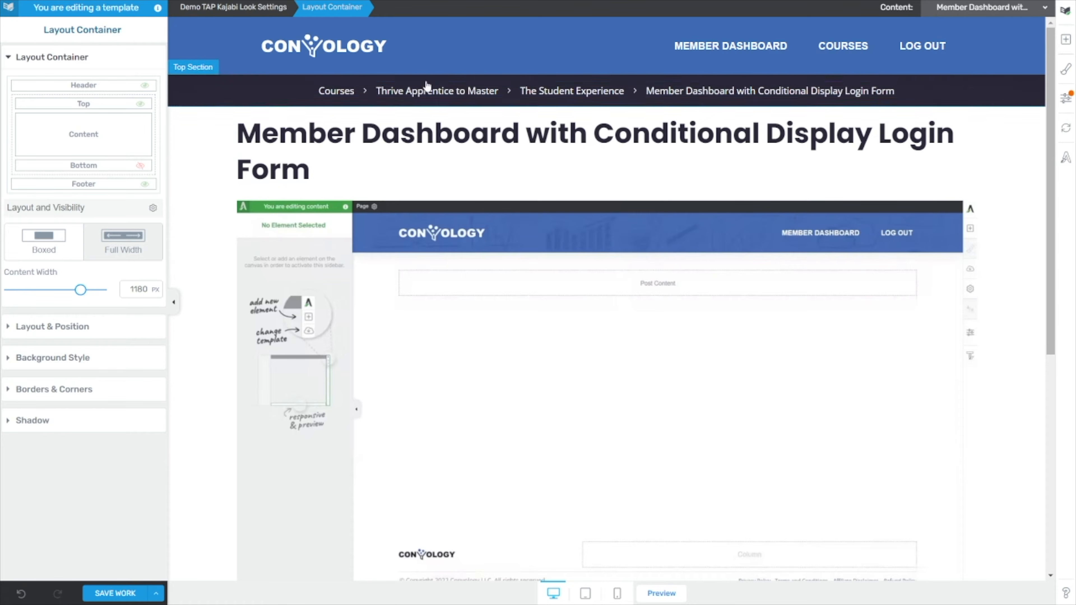
left_click(364, 92)
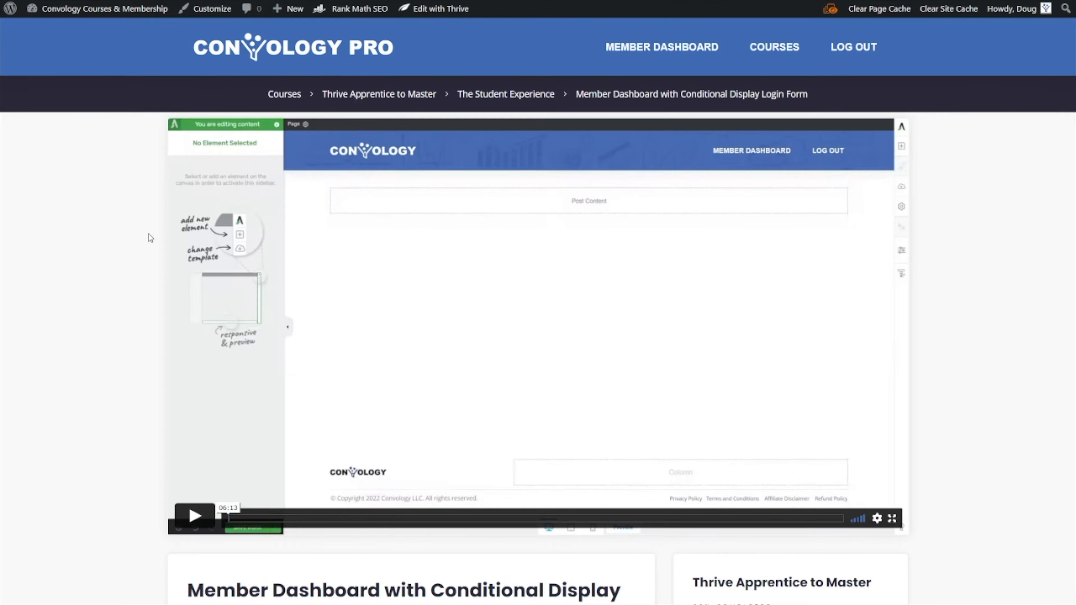
- Examine the finished lesson page's layout below the breadcrumbs: video, title, comments, course progress, resources and community boxes
scroll(151, 238, "down", 1)
scroll(864, 184, "down", 3)
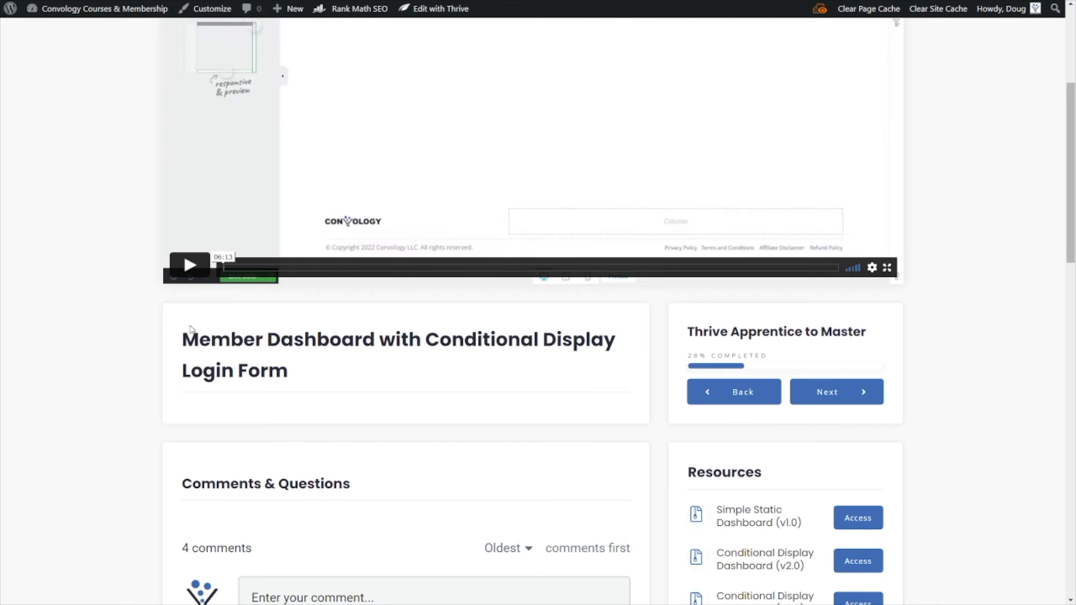
scroll(560, 385, "down", 1)
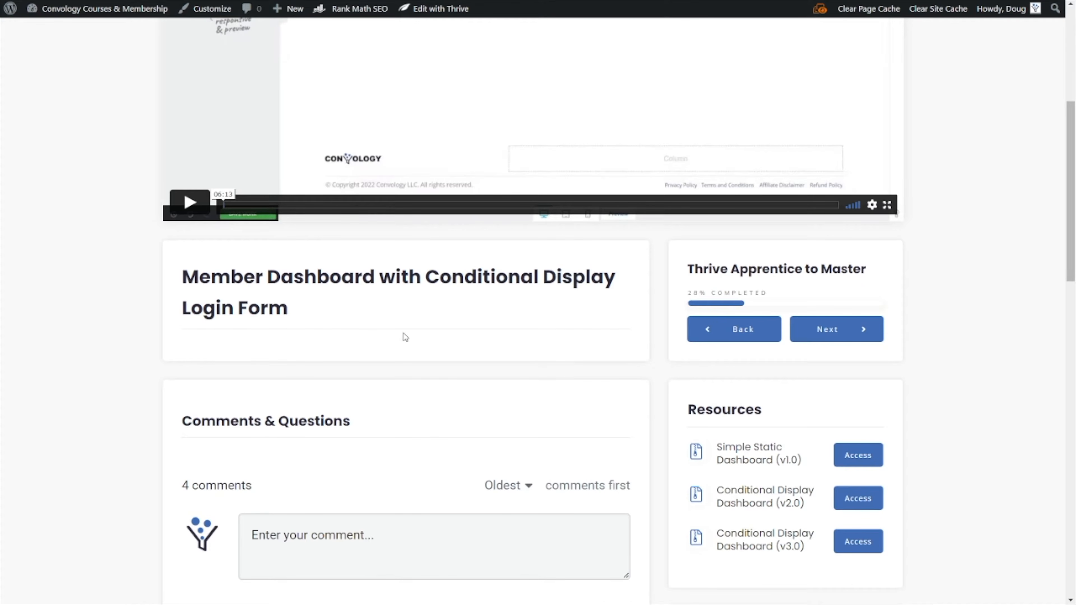
scroll(423, 363, "down", 2)
scroll(340, 282, "up", 4)
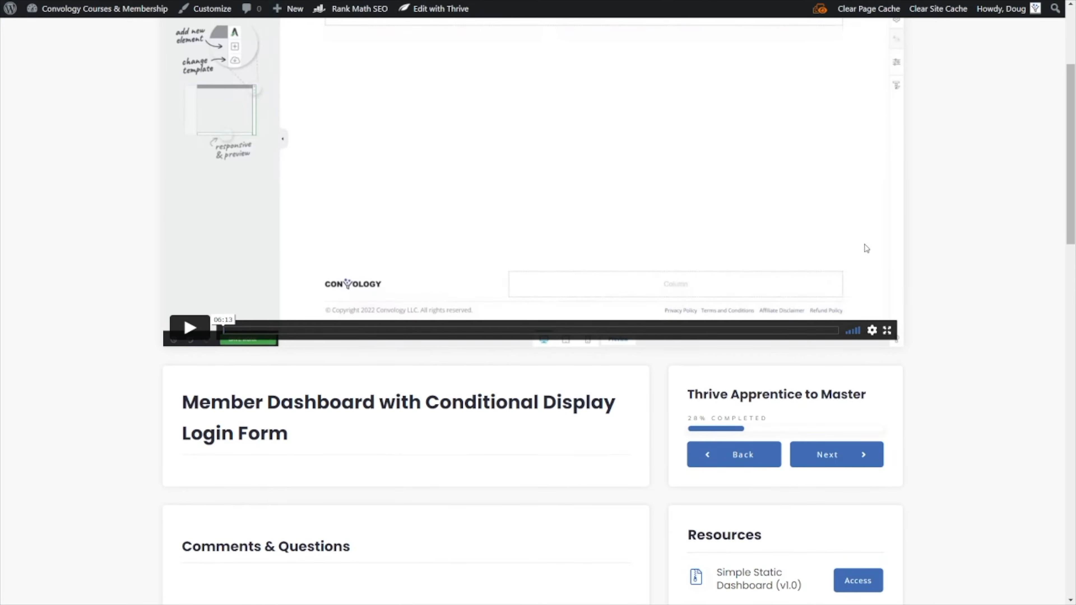
scroll(682, 373, "down", 2)
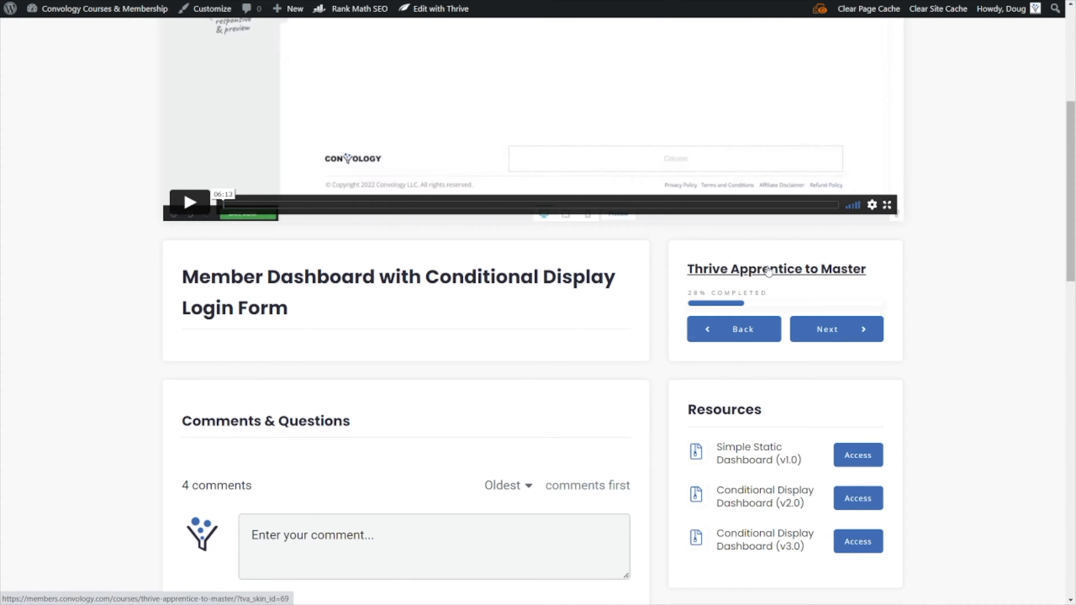
scroll(798, 358, "down", 3)
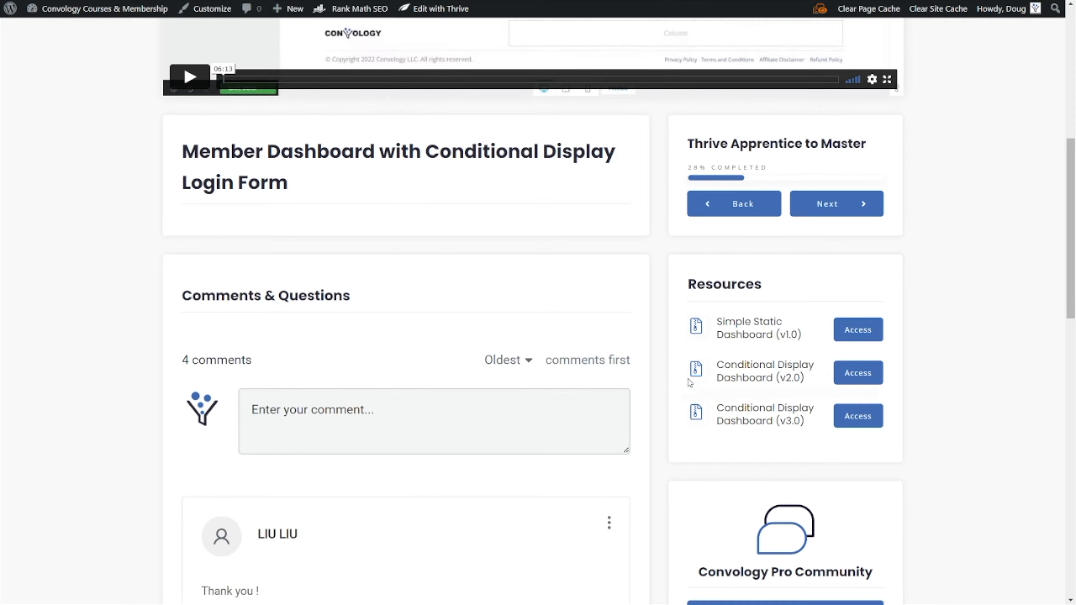
scroll(734, 254, "down", 6)
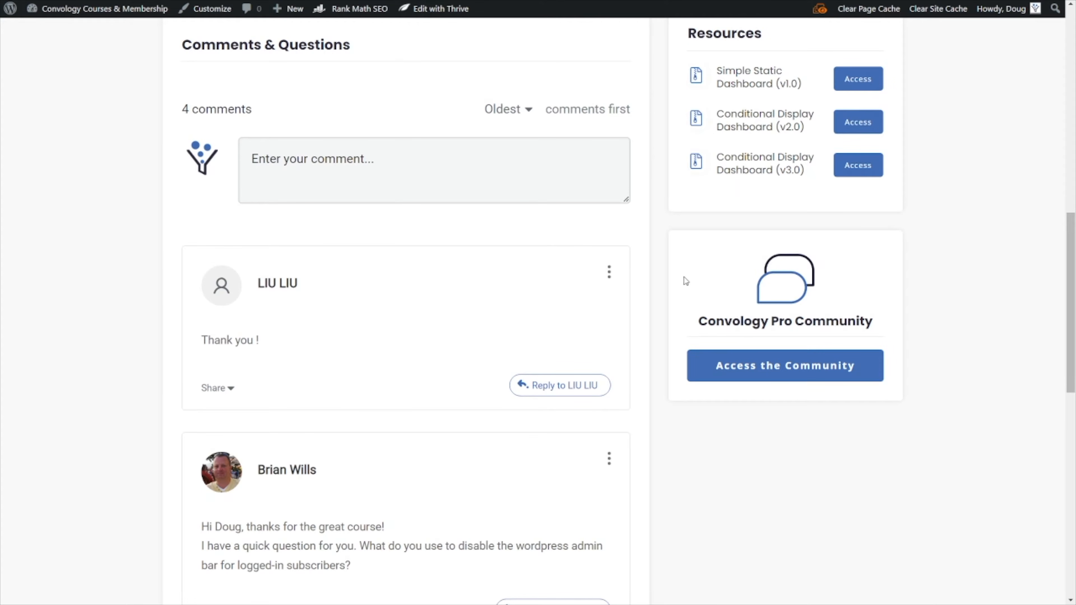
scroll(686, 231, "up", 7)
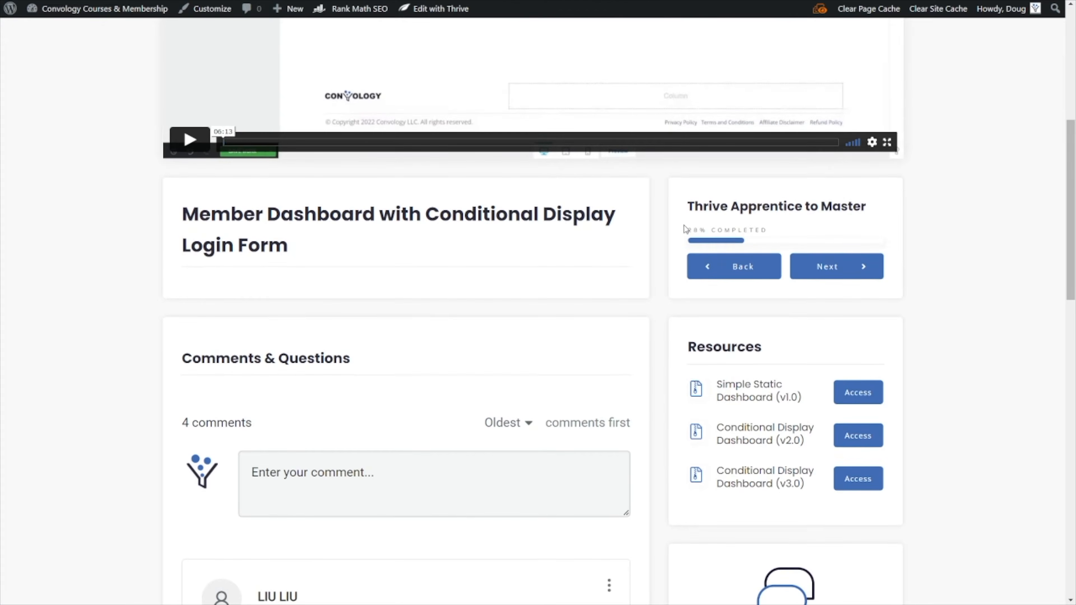
scroll(686, 229, "up", 3)
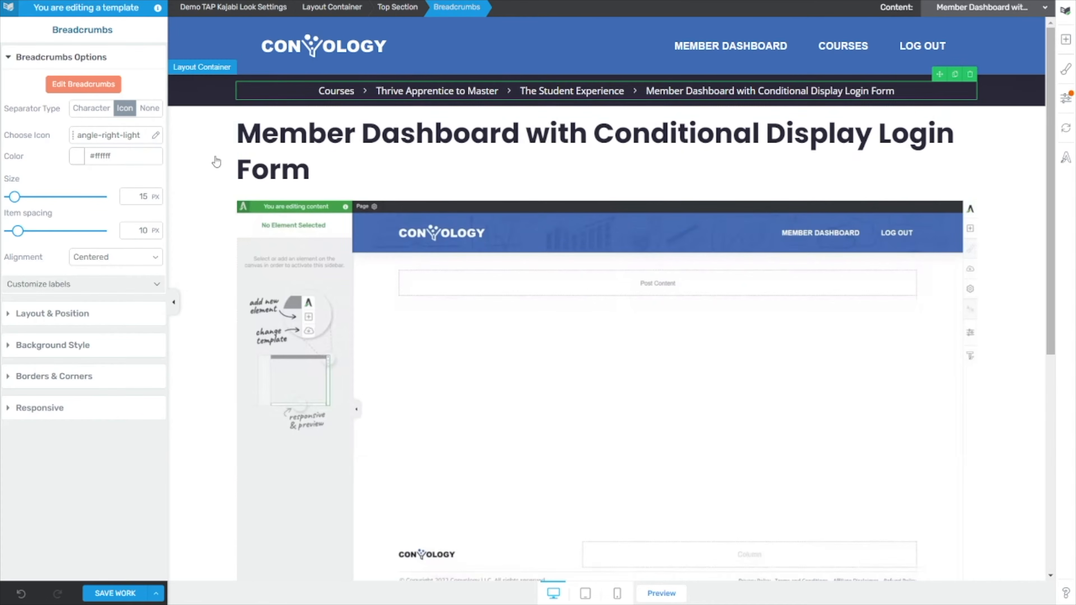
- Give the whole template the light gray saved color Alabaster (#f9f9f9) as its background
left_click(216, 162)
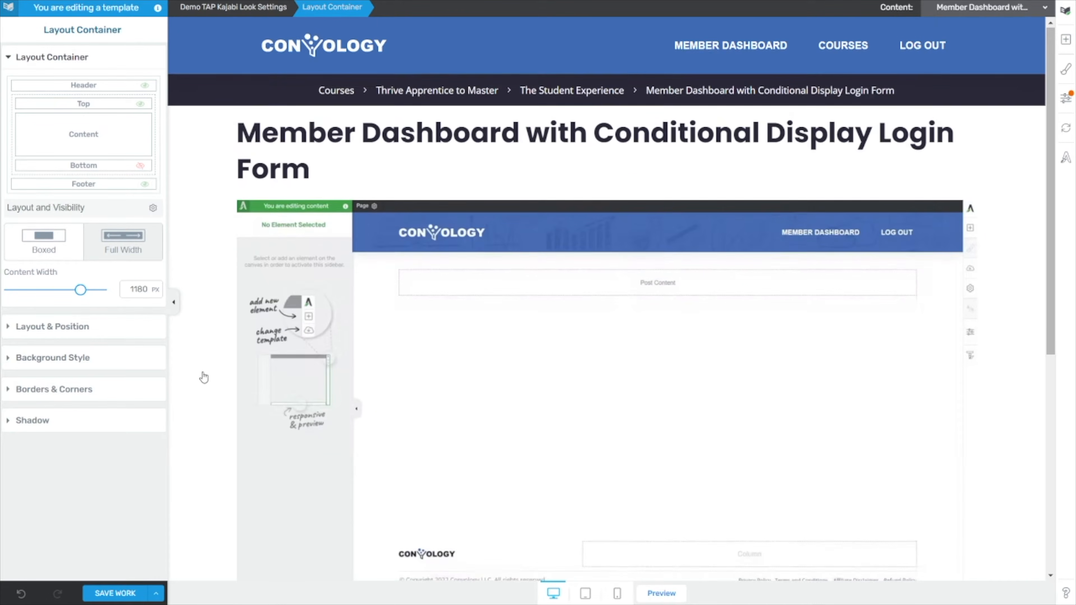
scroll(207, 364, "down", 5)
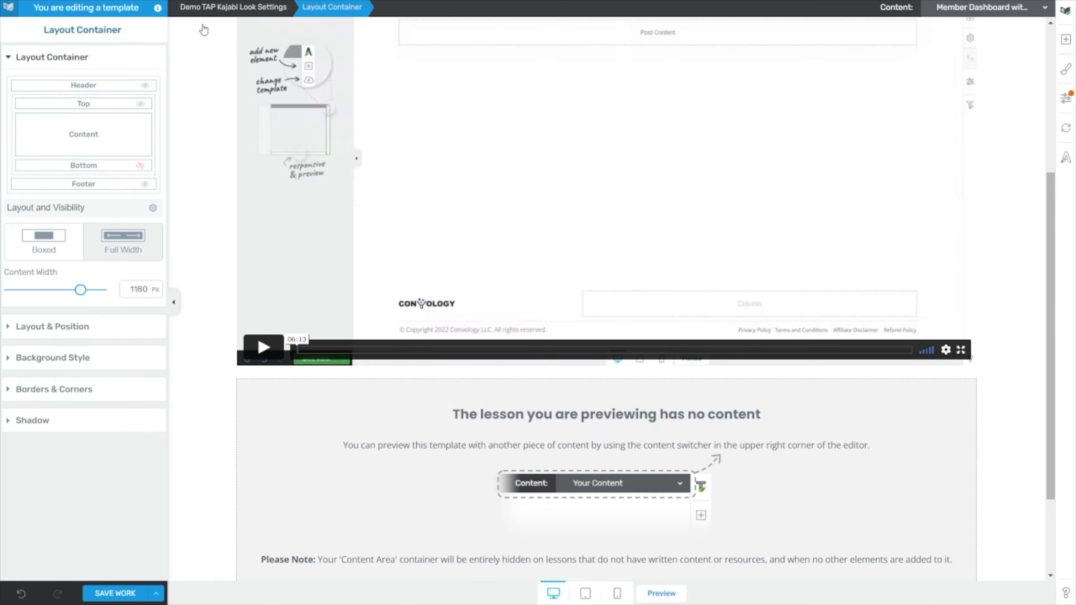
scroll(214, 85, "up", 5)
left_click(221, 12)
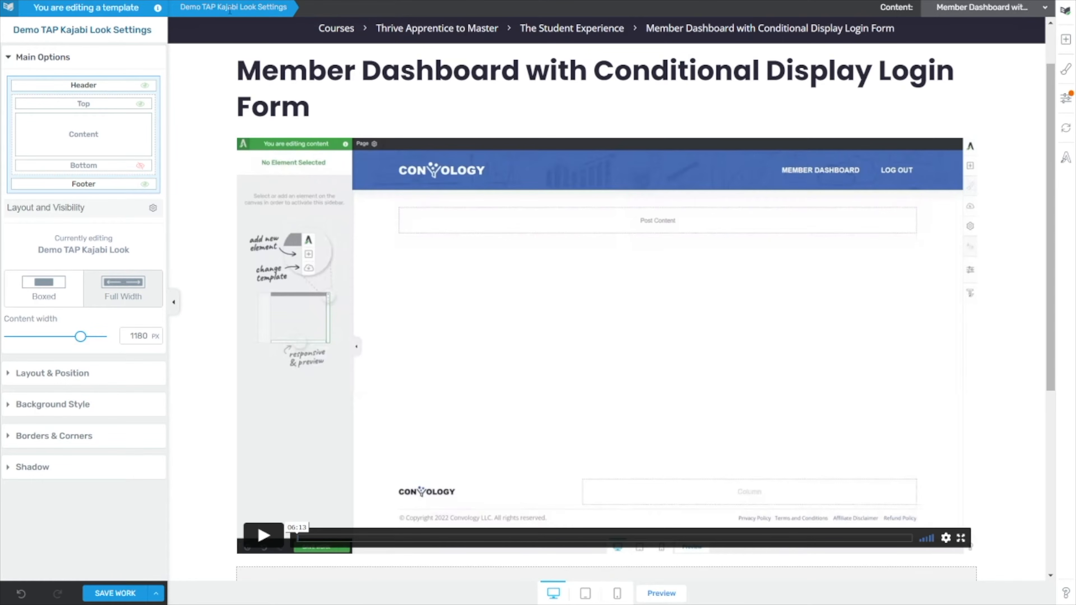
scroll(235, 127, "up", 2)
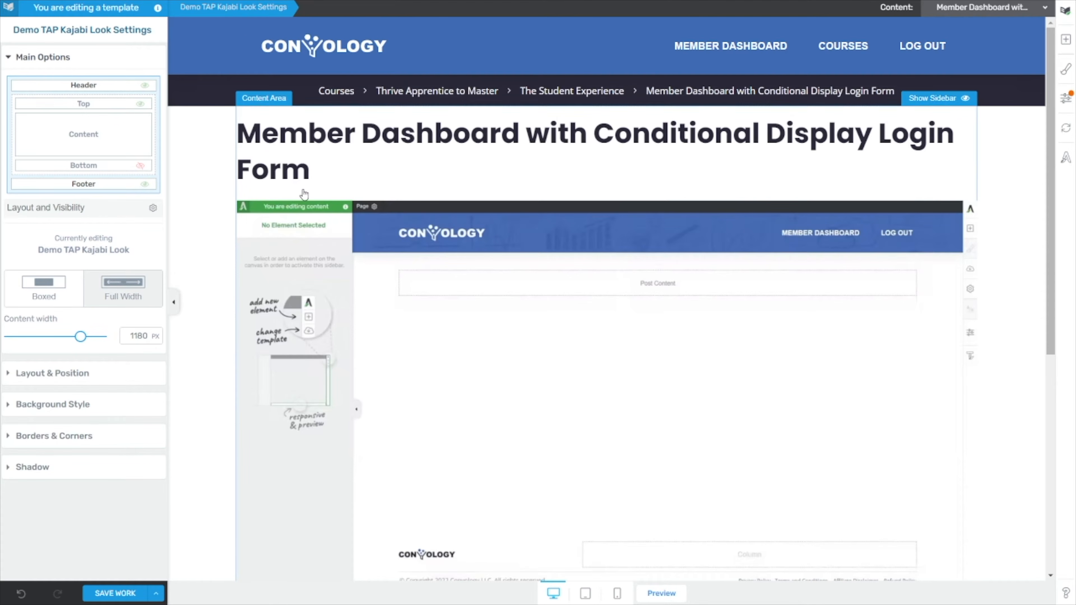
left_click(54, 406)
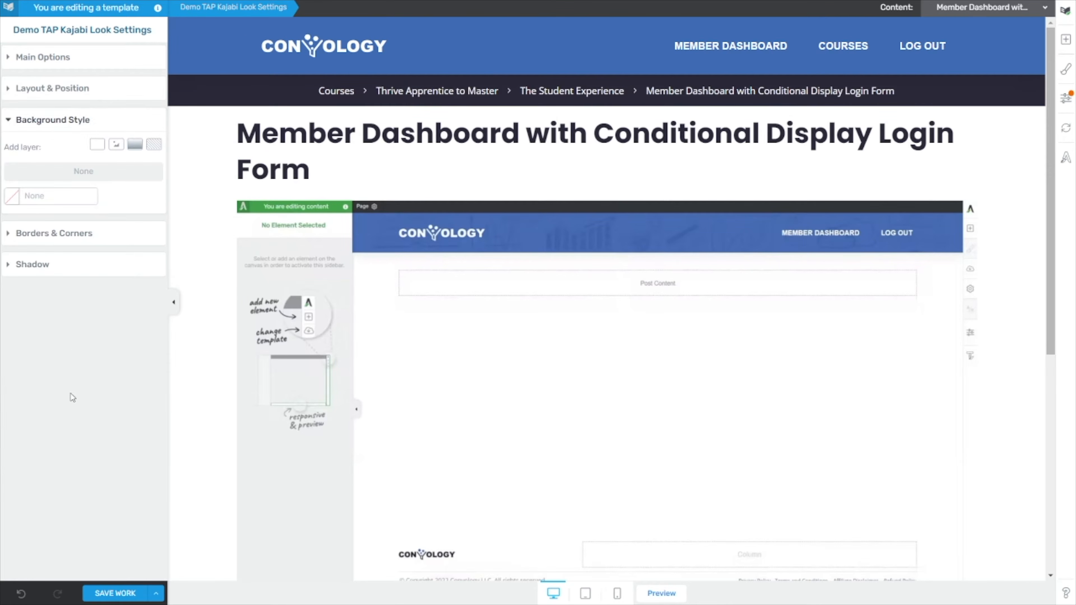
left_click(14, 200)
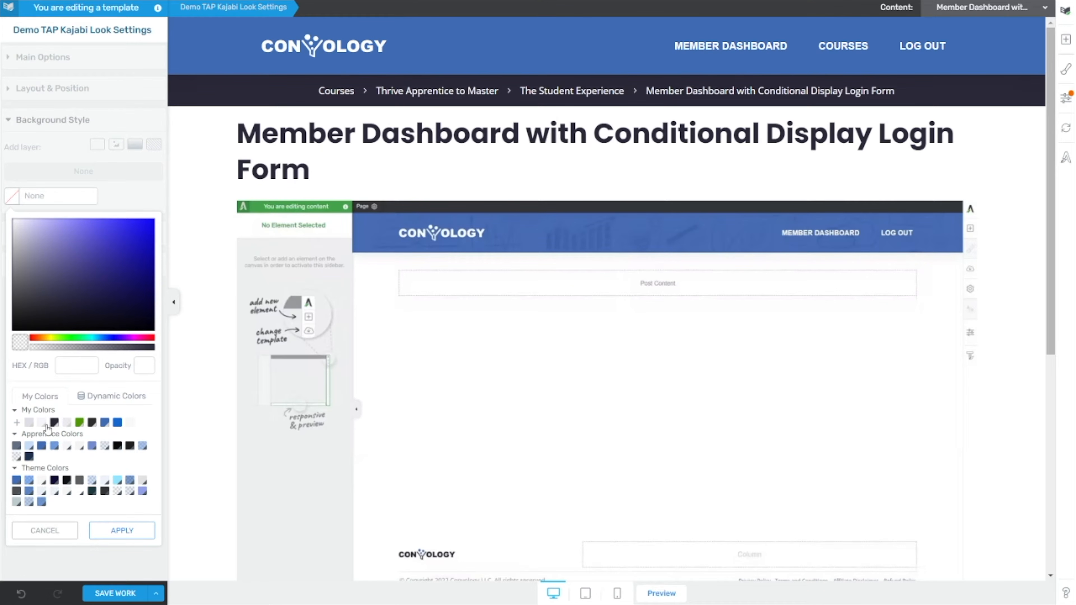
left_click(130, 424)
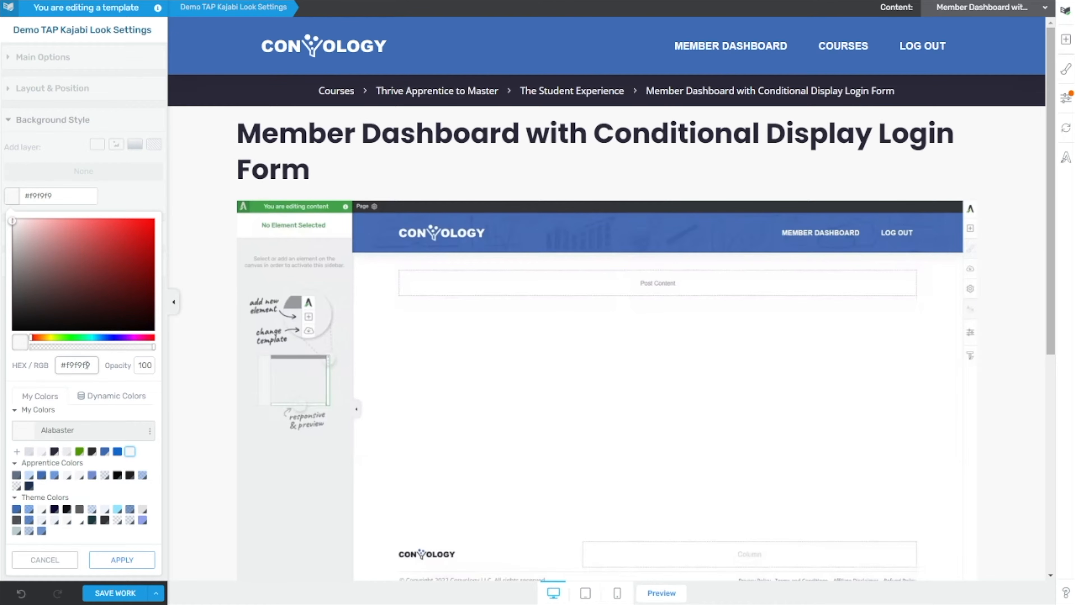
left_click(121, 559)
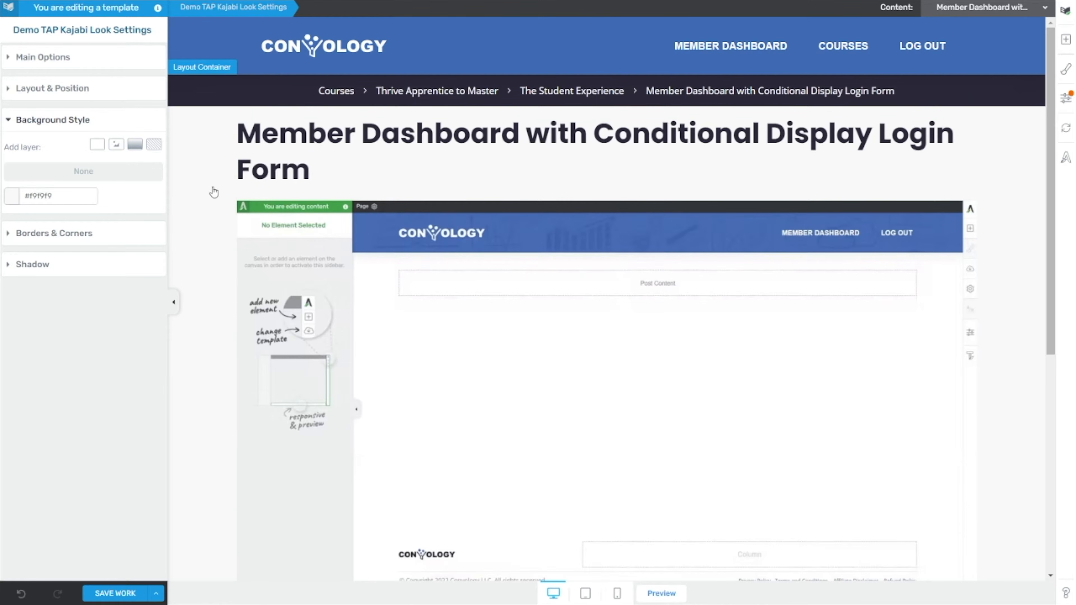
scroll(210, 243, "down", 3)
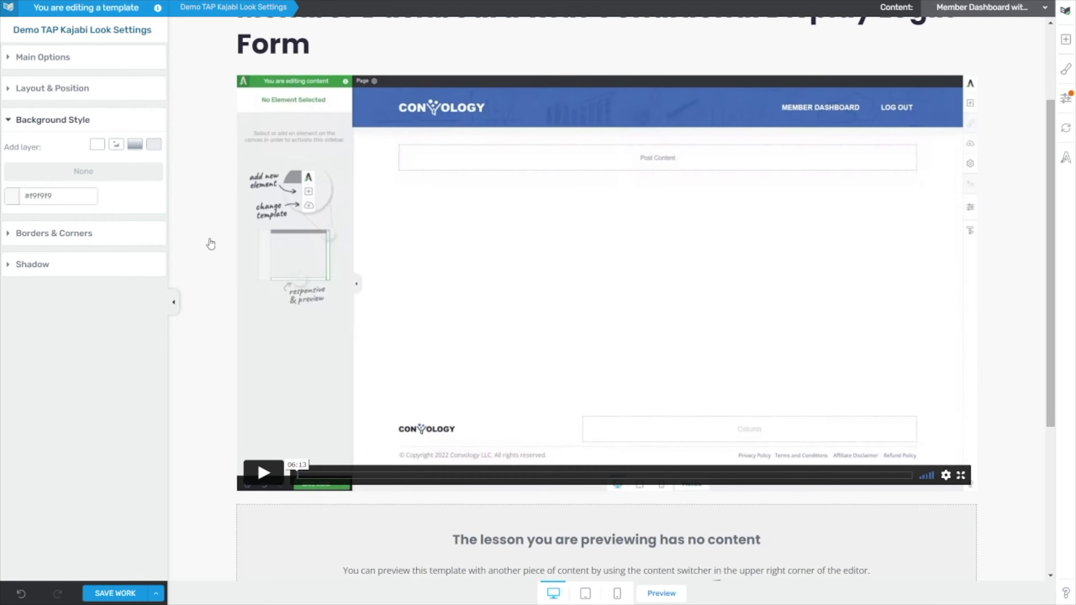
scroll(211, 244, "up", 3)
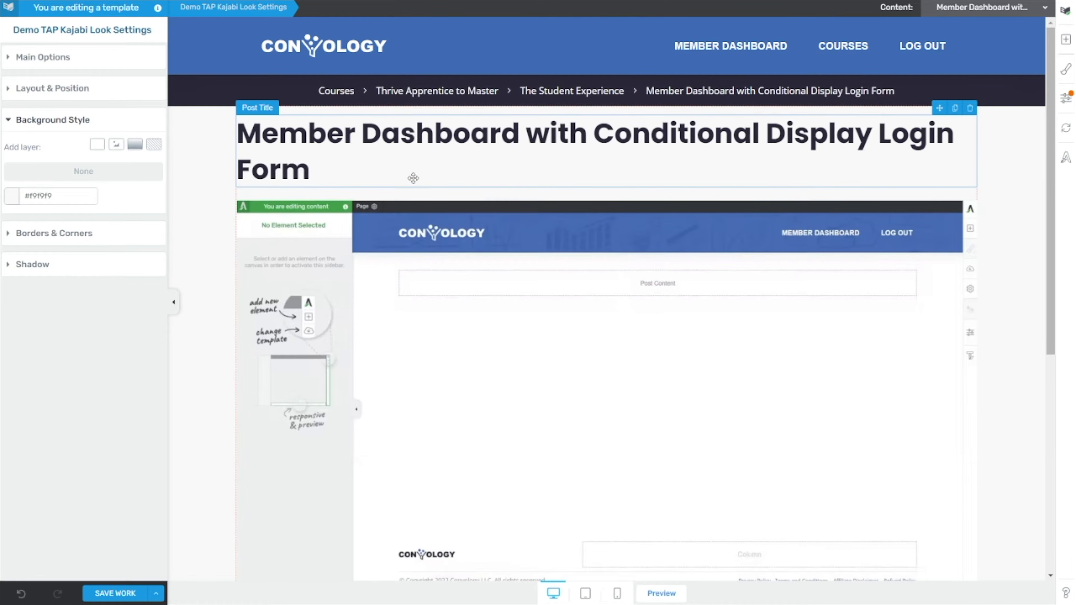
- Inspect the containers around the post title, from the Content Wrapper's background style up to the Layout Container's settings
left_click(423, 146)
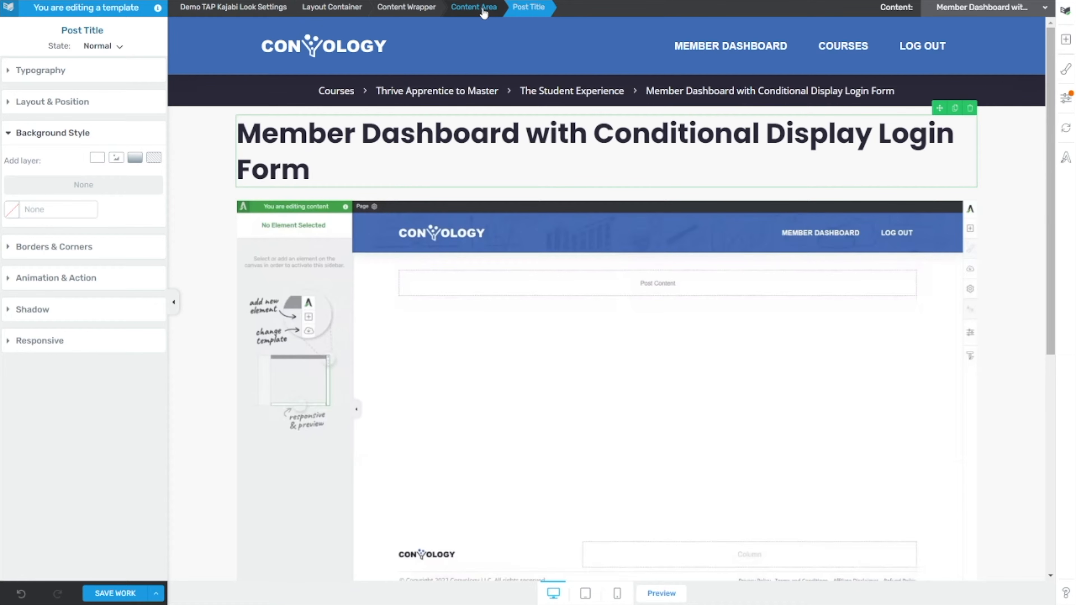
left_click(415, 12)
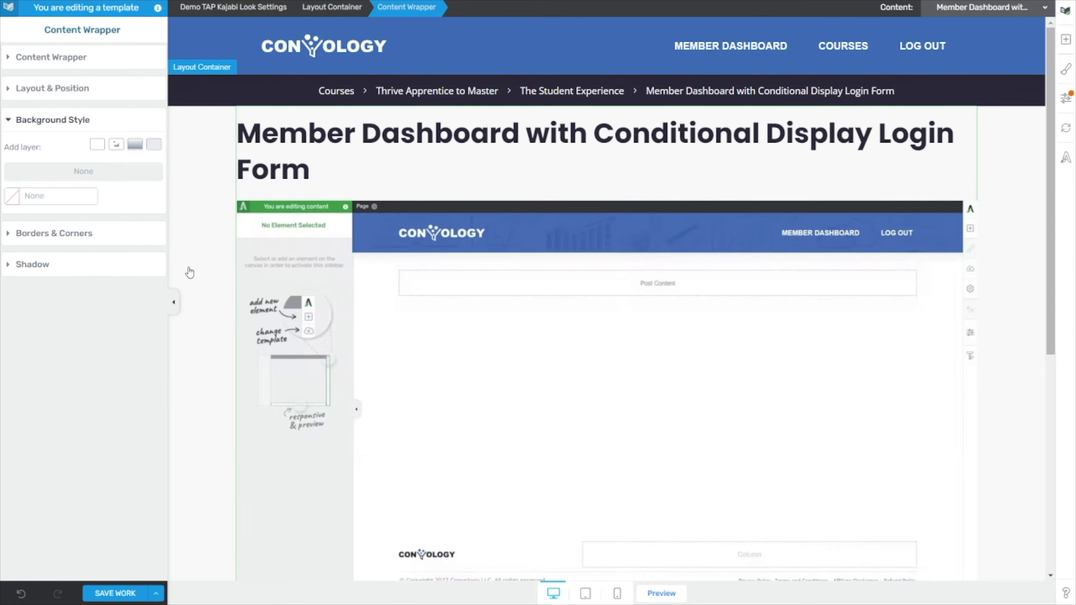
scroll(191, 263, "down", 6)
scroll(190, 263, "up", 4)
scroll(191, 259, "up", 3)
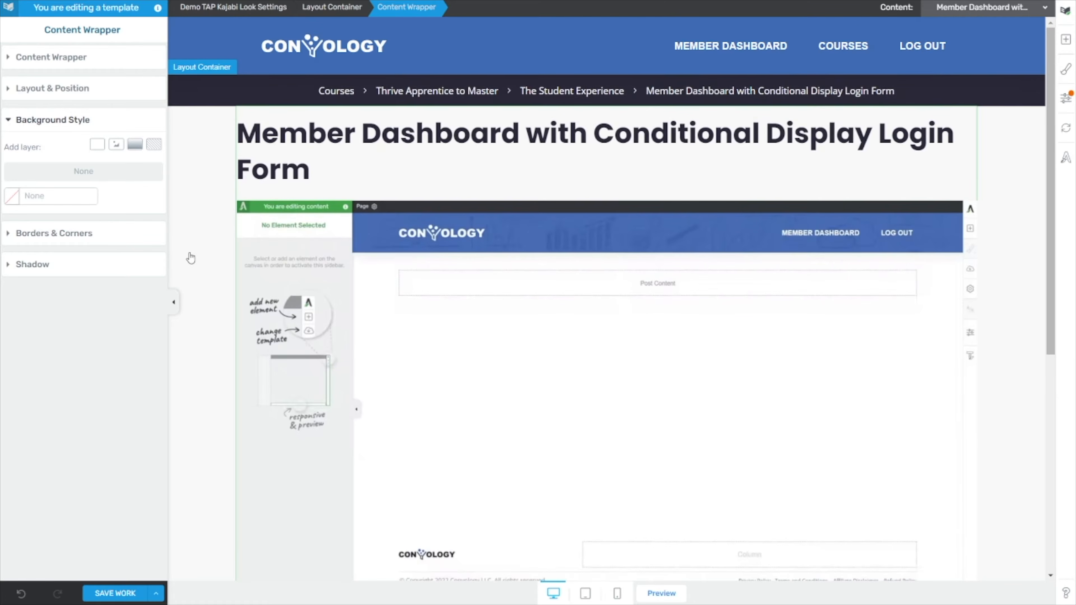
left_click(343, 9)
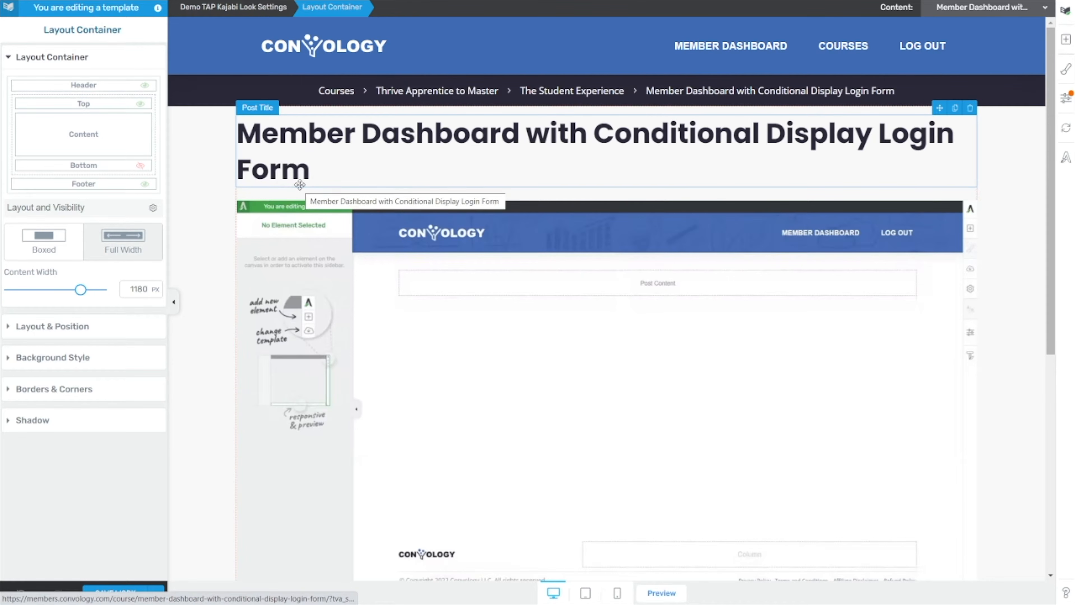
- Insert a two-column Columns element above the post title, then review the finished page's two-column arrangement
left_click(450, 115)
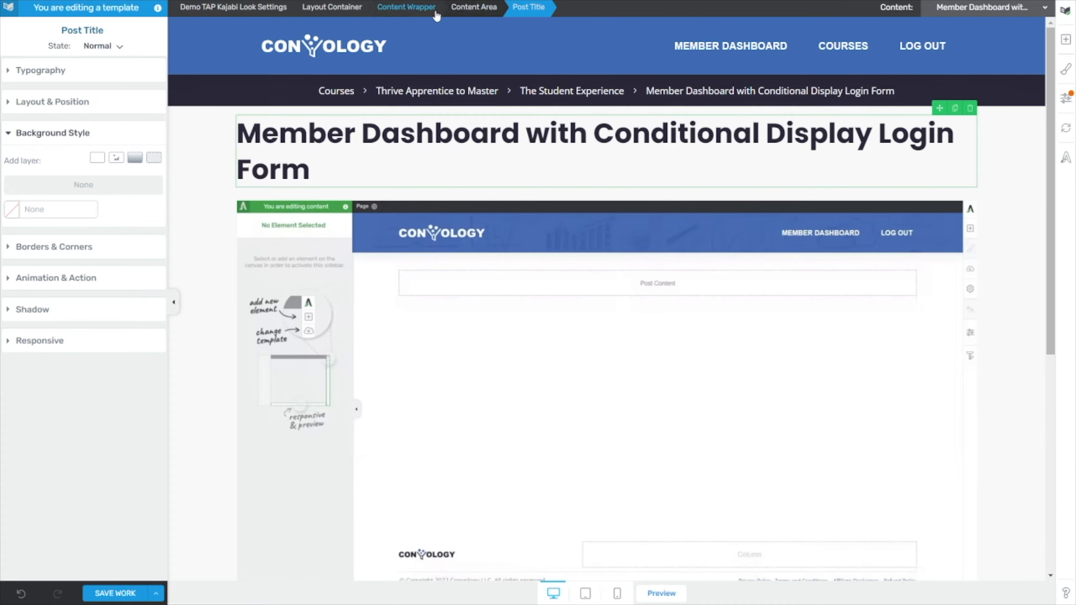
left_click(419, 9)
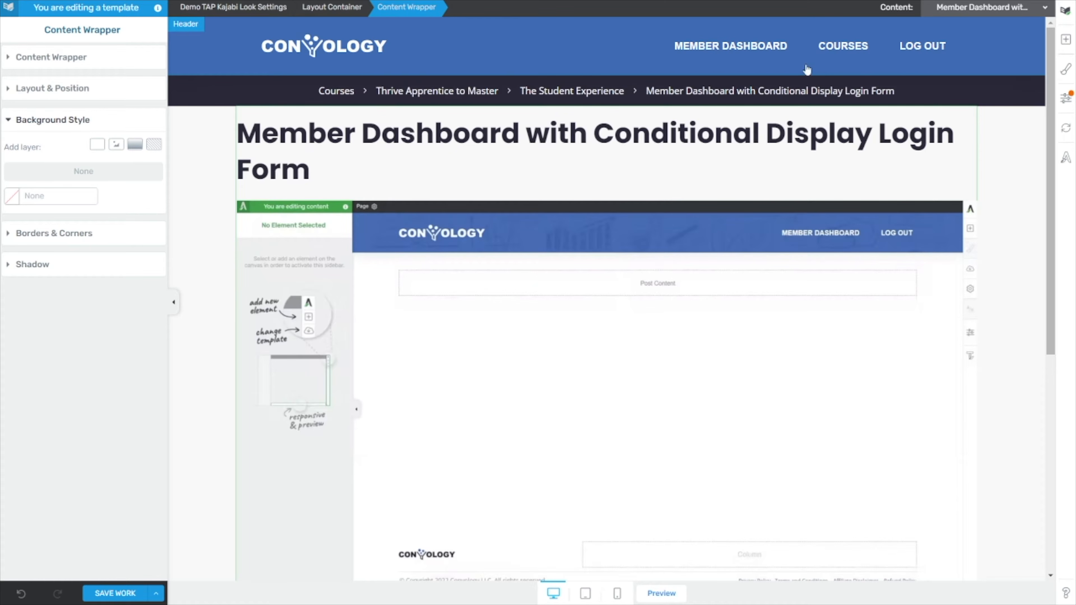
left_click(1067, 41)
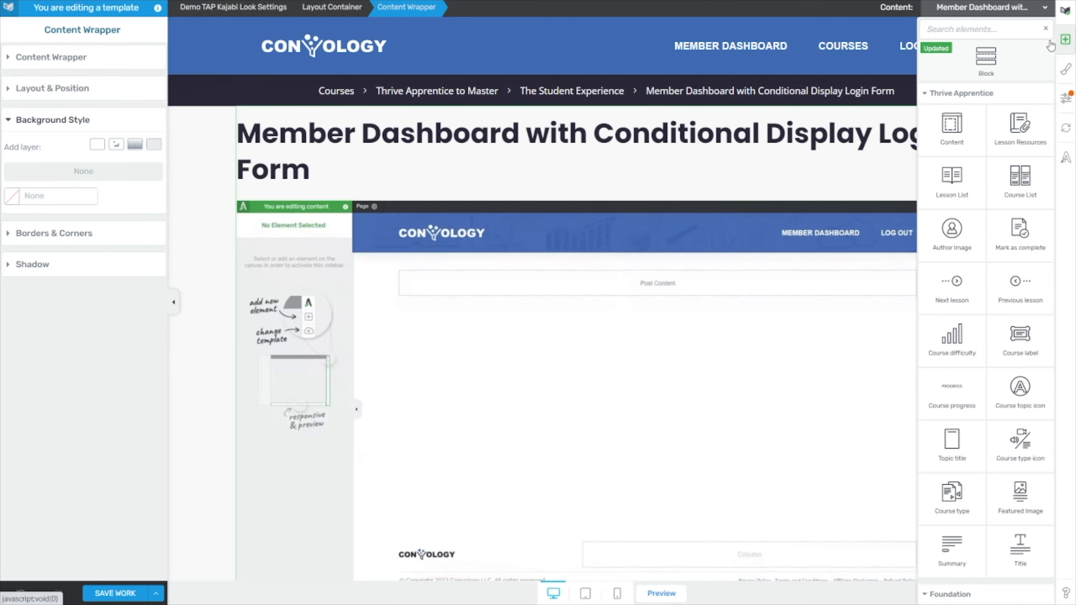
type("col")
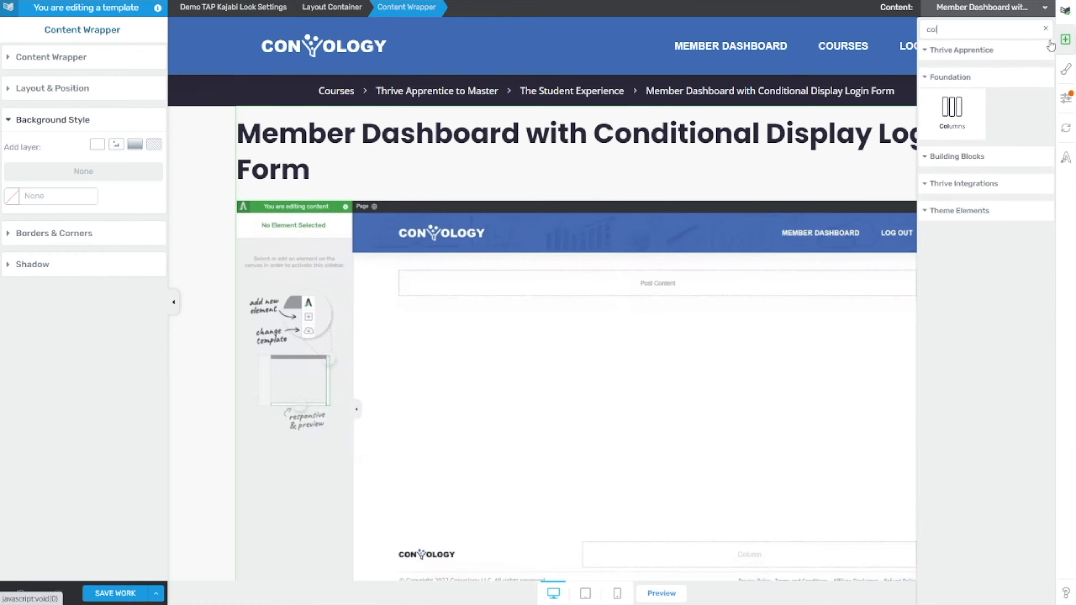
left_click_drag(952, 110, 693, 146)
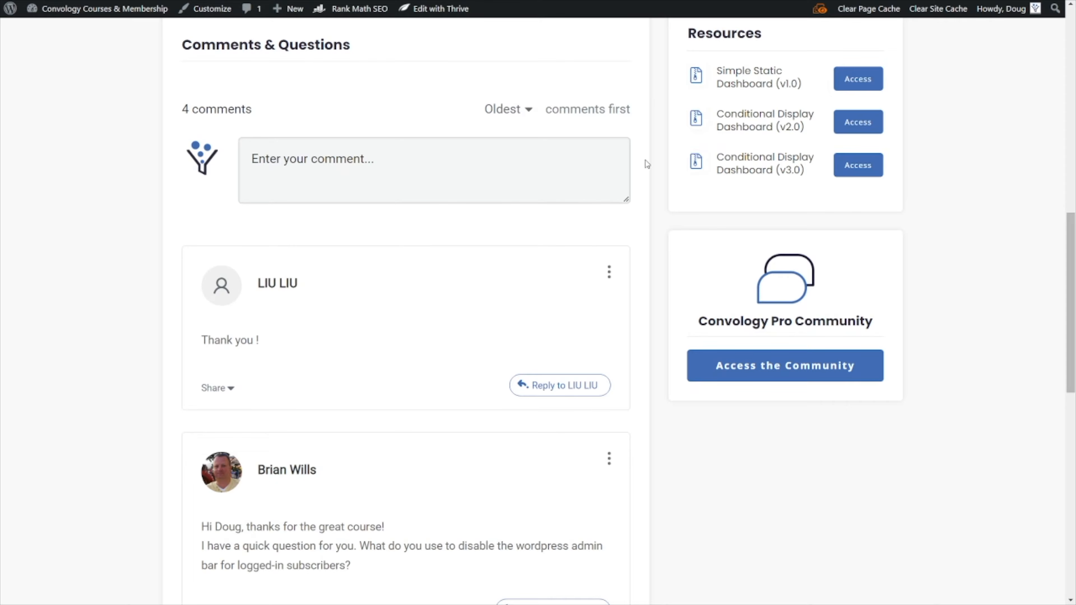
scroll(647, 164, "up", 10)
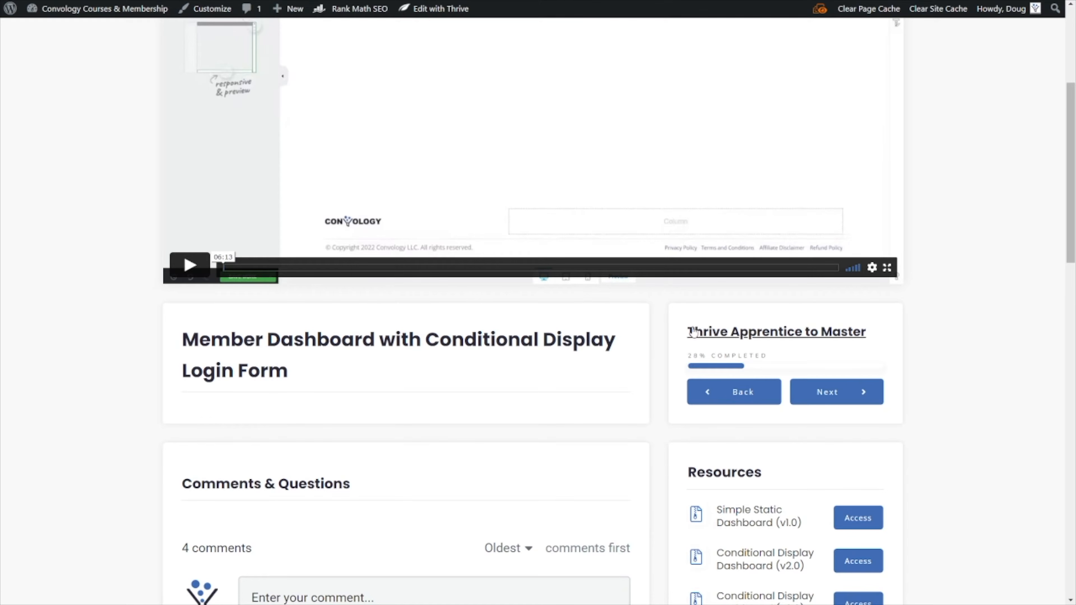
scroll(622, 371, "down", 3)
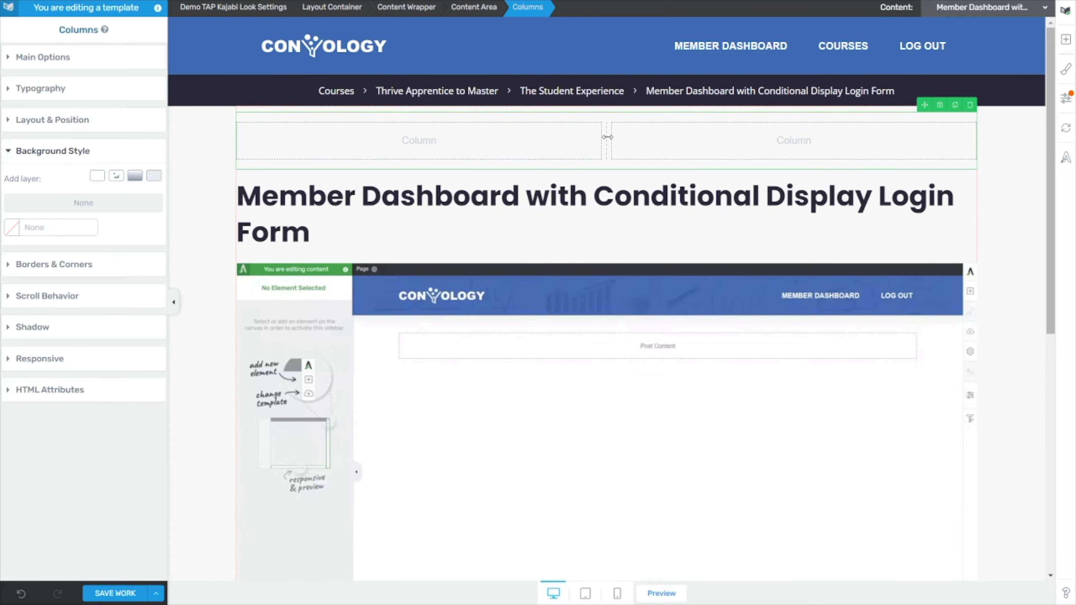
- Widen the first column by applying the preset 2/3 and 1/3 column layout
left_click_drag(611, 137, 649, 144)
left_click_drag(649, 144, 722, 147)
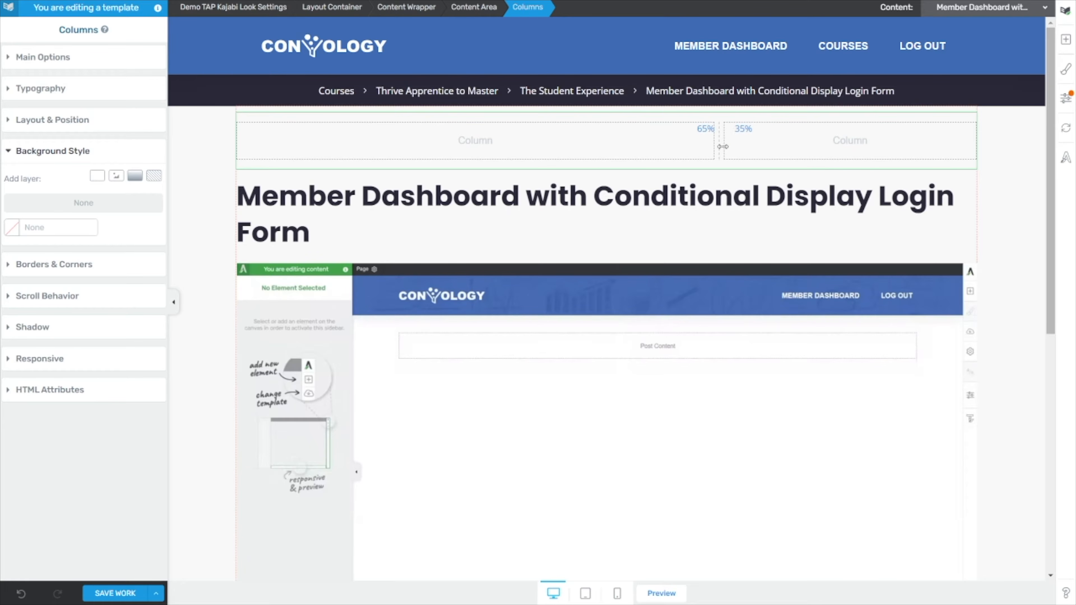
left_click_drag(723, 146, 723, 146)
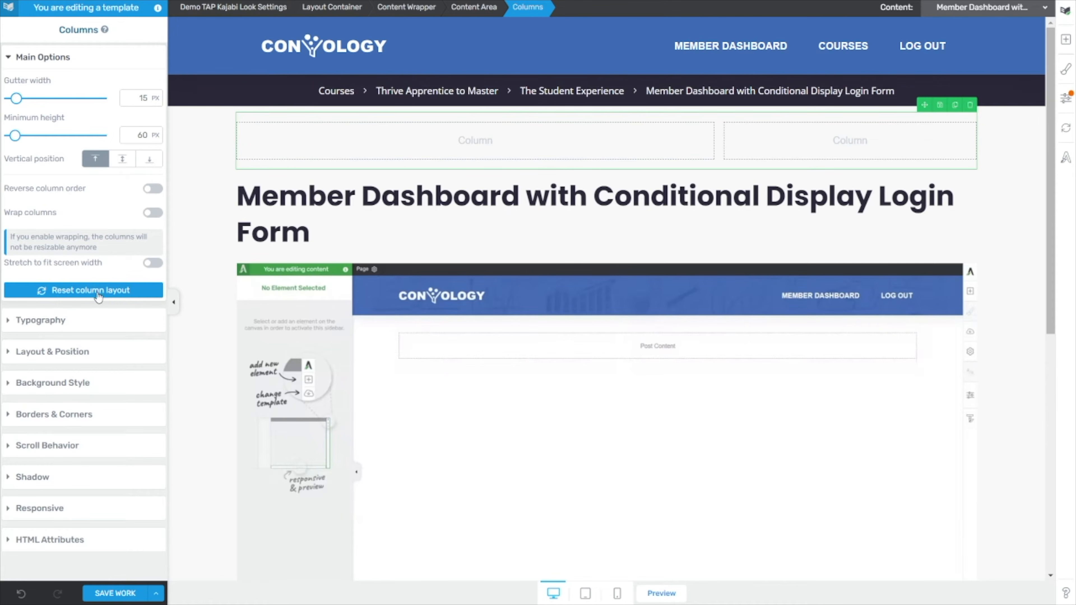
left_click(115, 293)
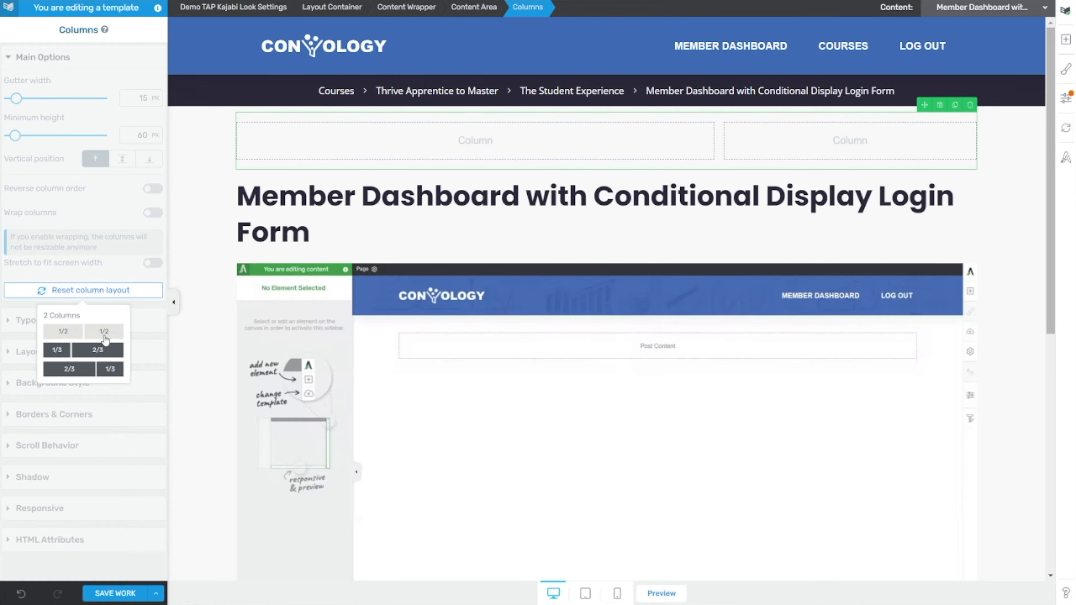
left_click(96, 369)
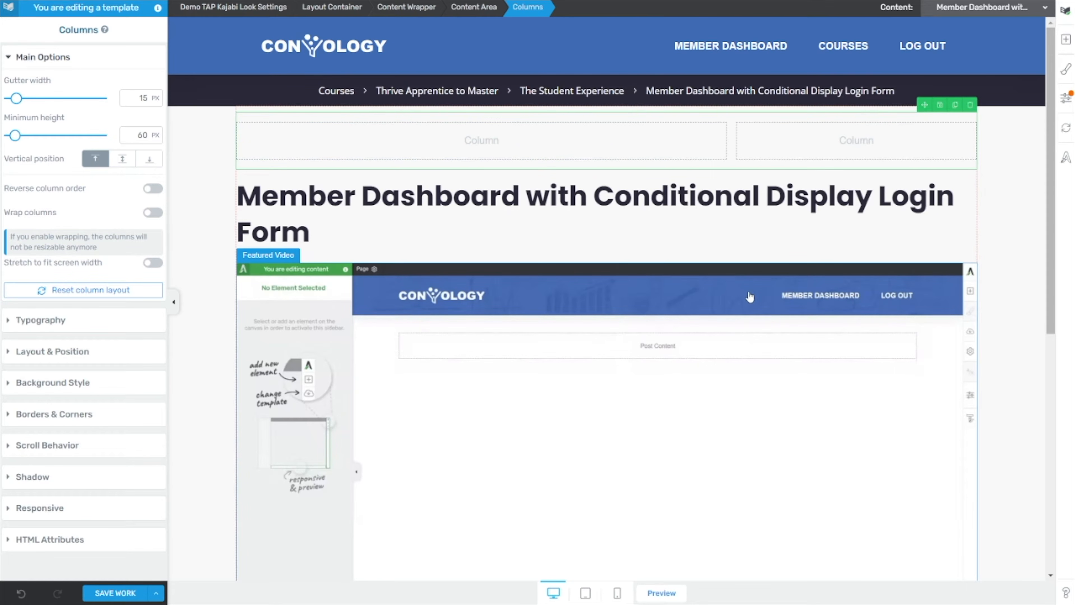
- Move the featured video above the two columns so it spans the full content width directly below the breadcrumbs
left_click(865, 271)
left_click_drag(925, 255, 649, 118)
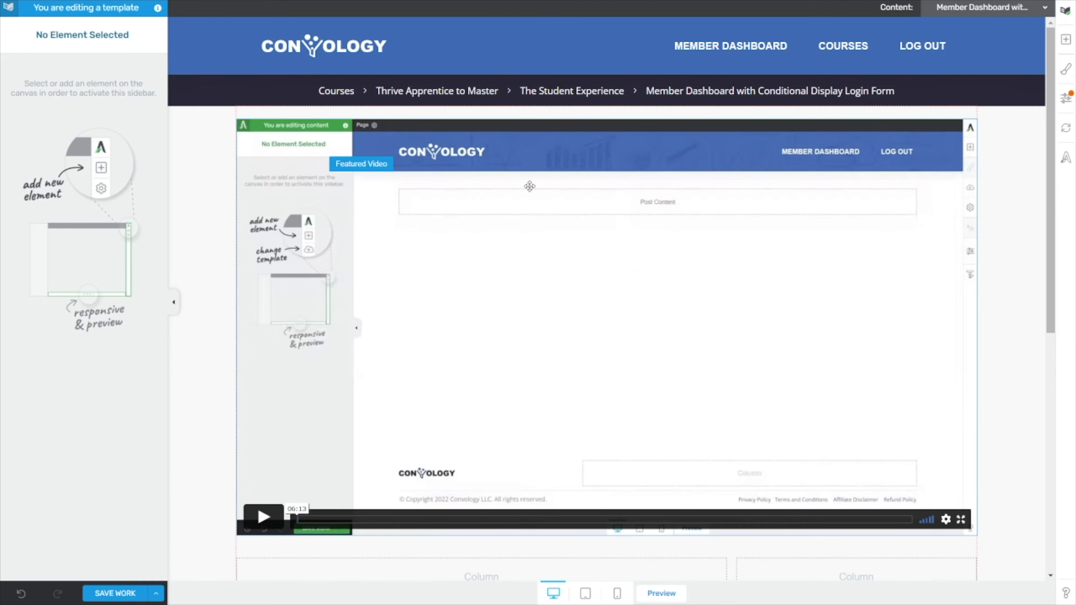
scroll(574, 209, "down", 10)
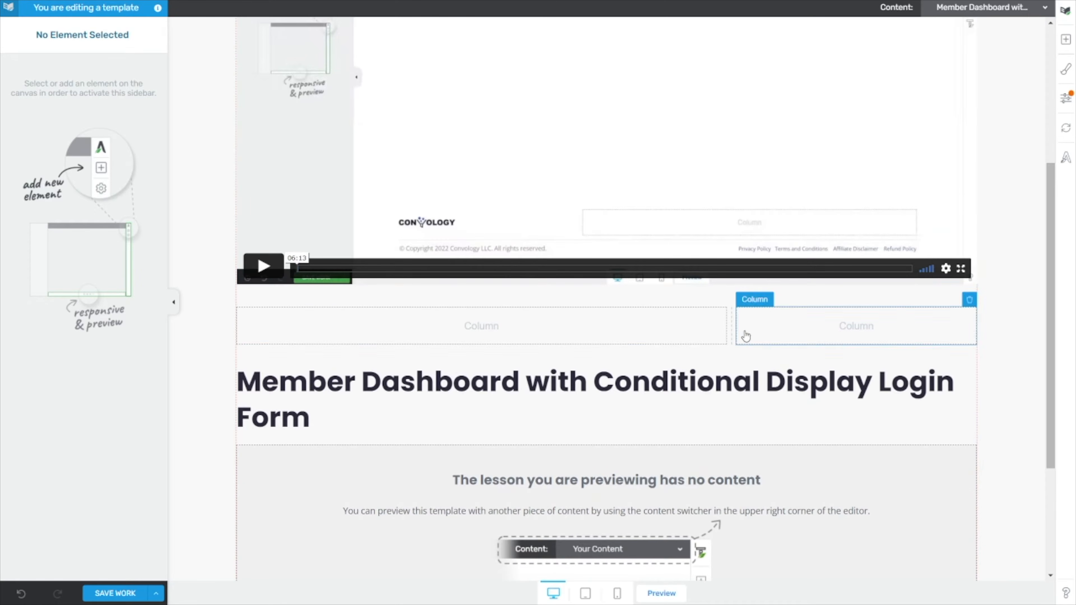
scroll(602, 351, "up", 6)
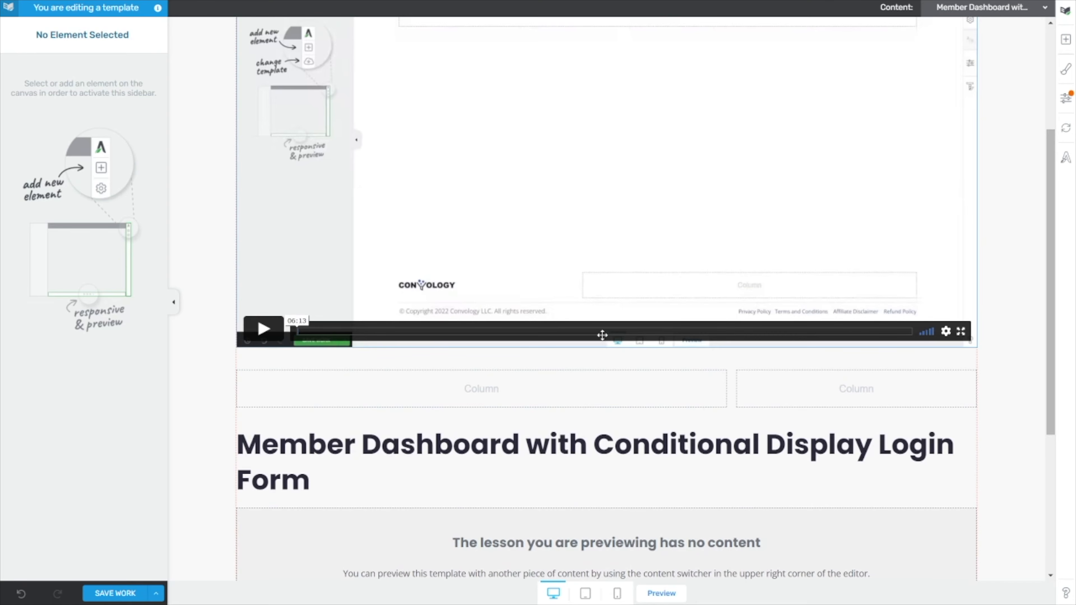
scroll(644, 295, "down", 3)
- Find the Content Box in the element library and place one in the wider column below the video
left_click(644, 324)
left_click(1066, 39)
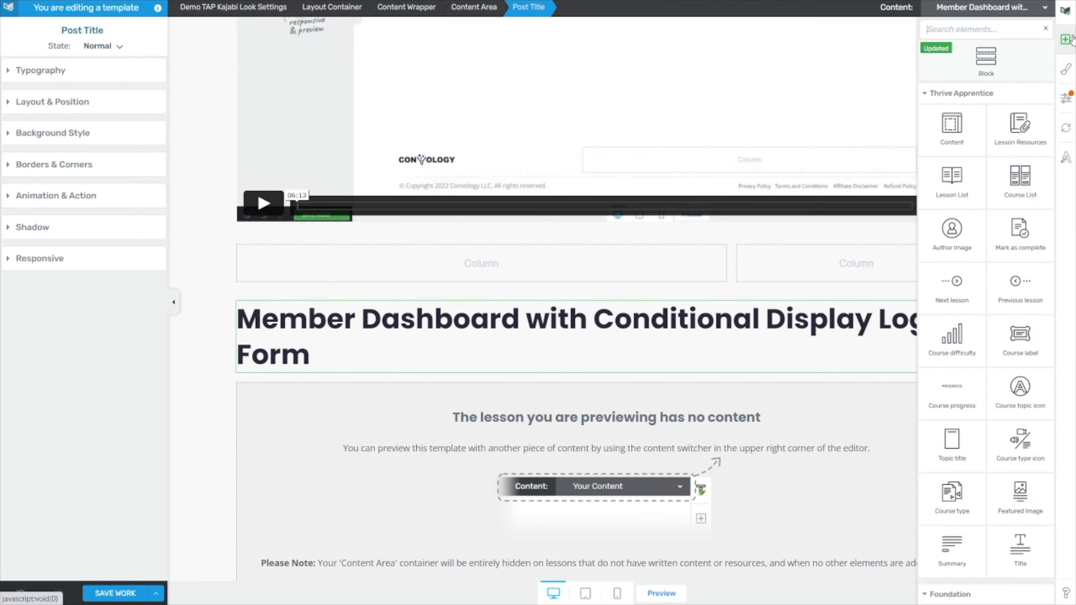
type("content")
left_click_drag(952, 268, 479, 265)
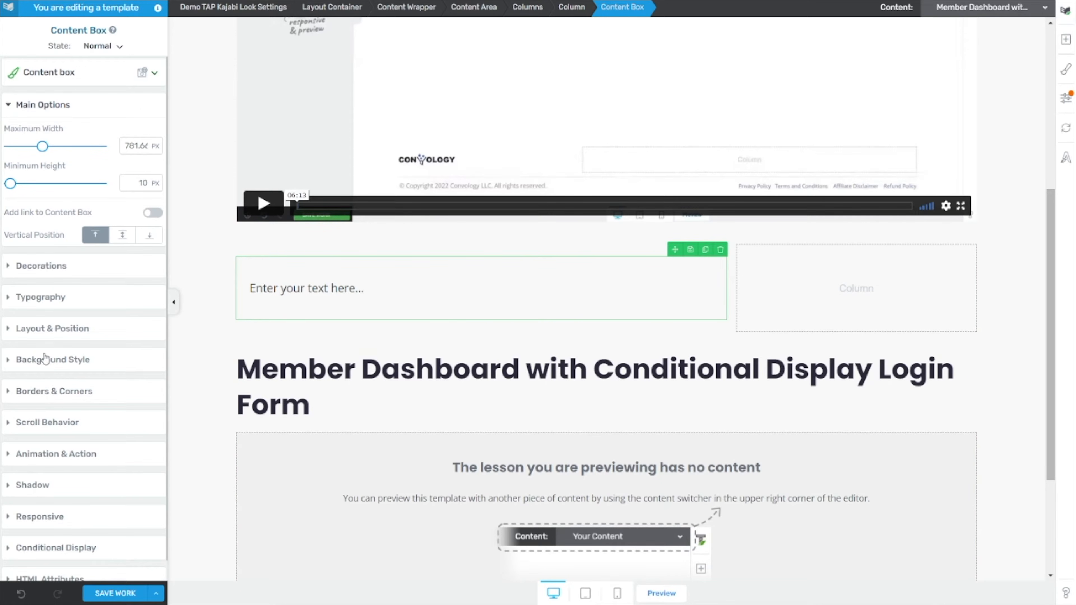
- Give the content box a solid white #ffffff background color
left_click(33, 360)
left_click(12, 305)
scroll(63, 424, "down", 2)
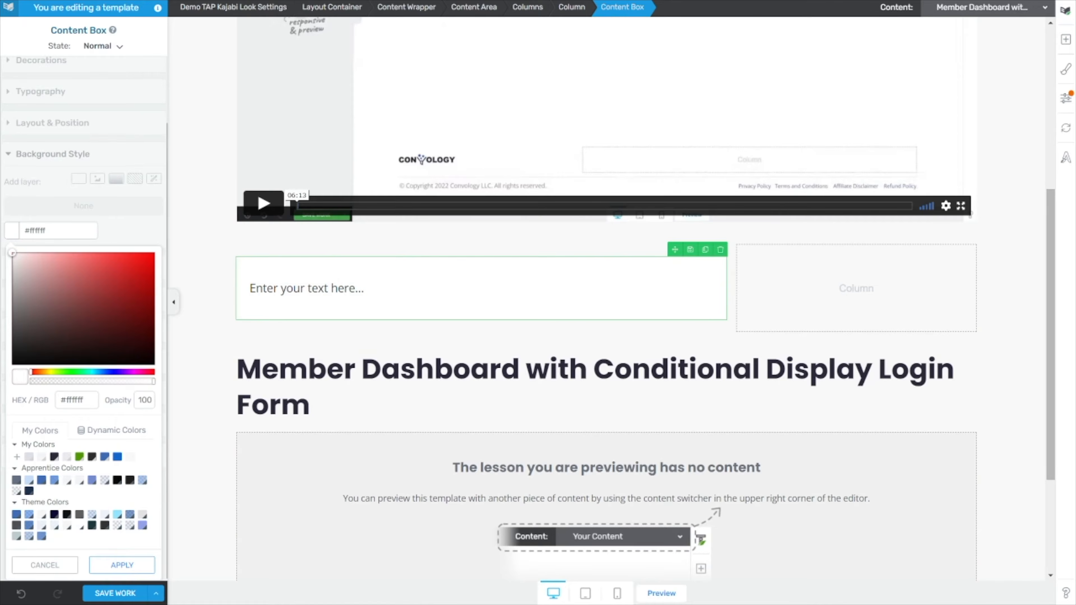
left_click(122, 565)
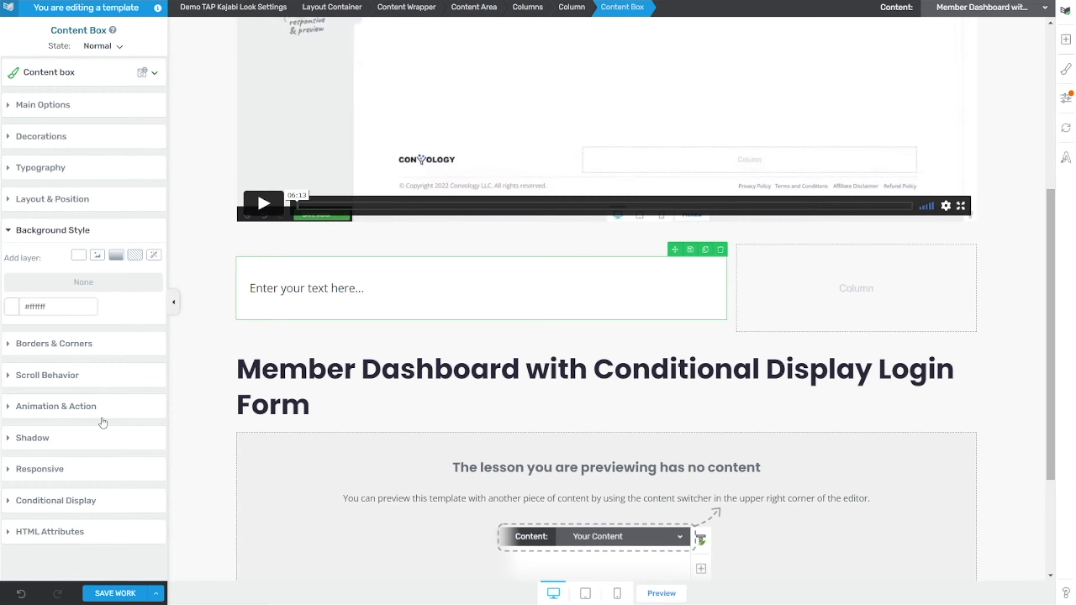
- Add a drop shadow to the content box in the wider column
left_click(76, 436)
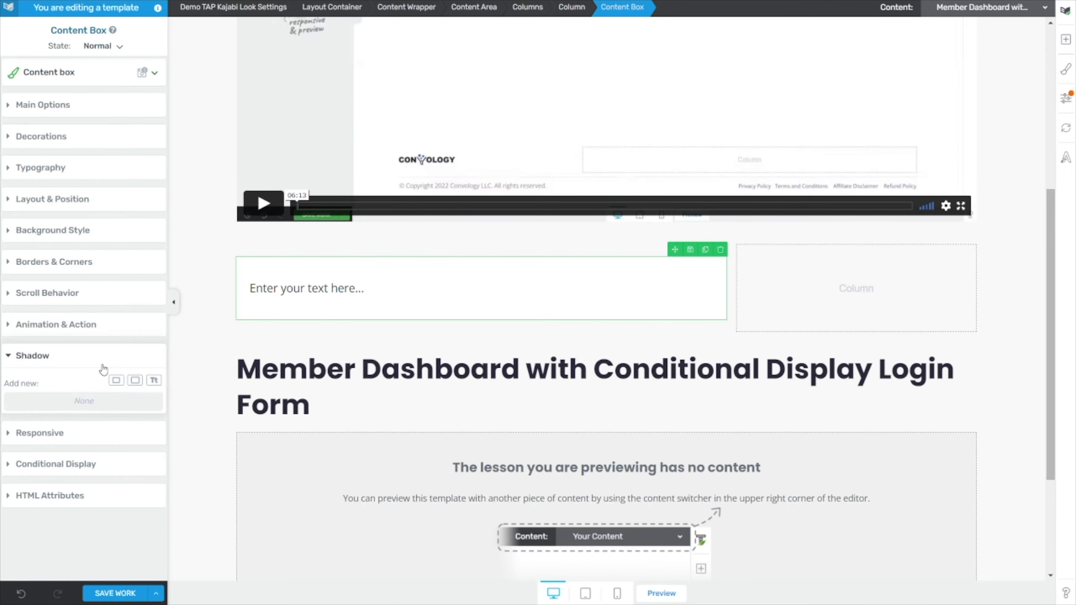
left_click(135, 384)
left_click(159, 349)
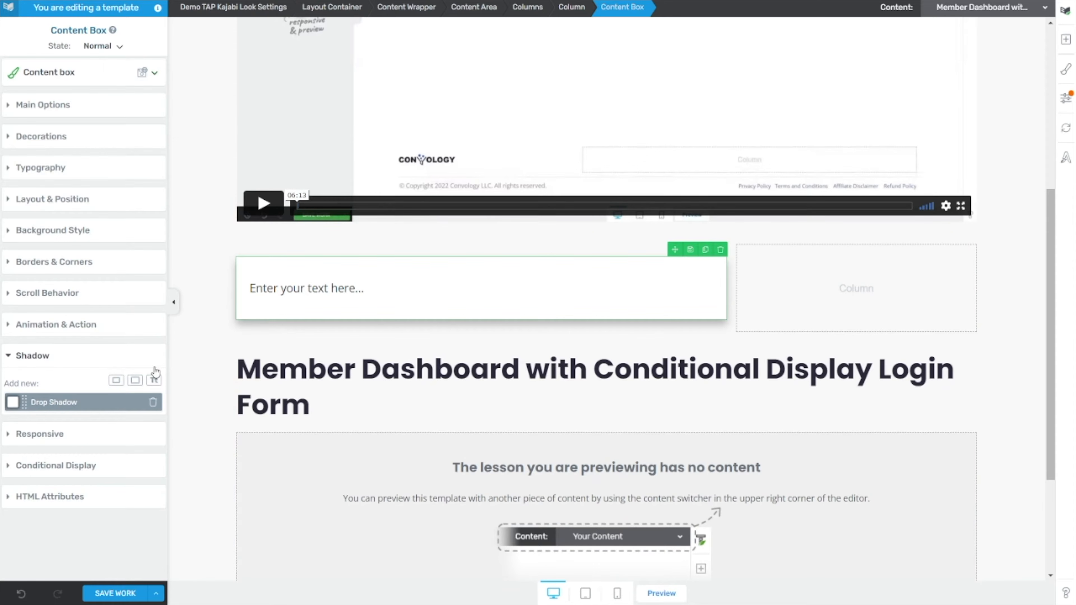
- Set the content box's drop shadow to angle 360°, opacity 8%, distance 0 px and blur 8 px
left_click(68, 403)
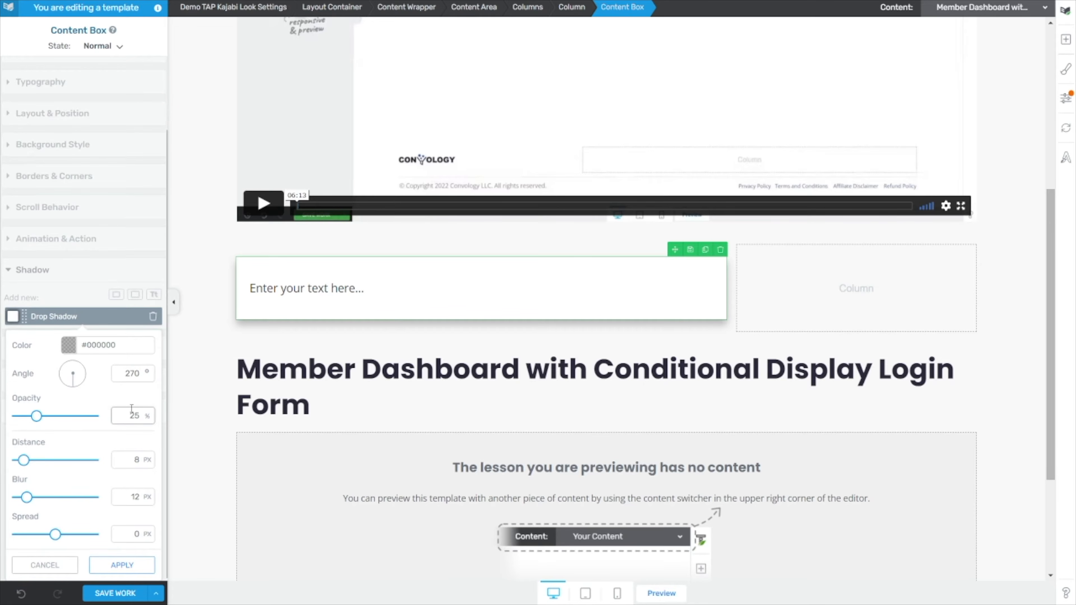
double_click(134, 372)
type("360")
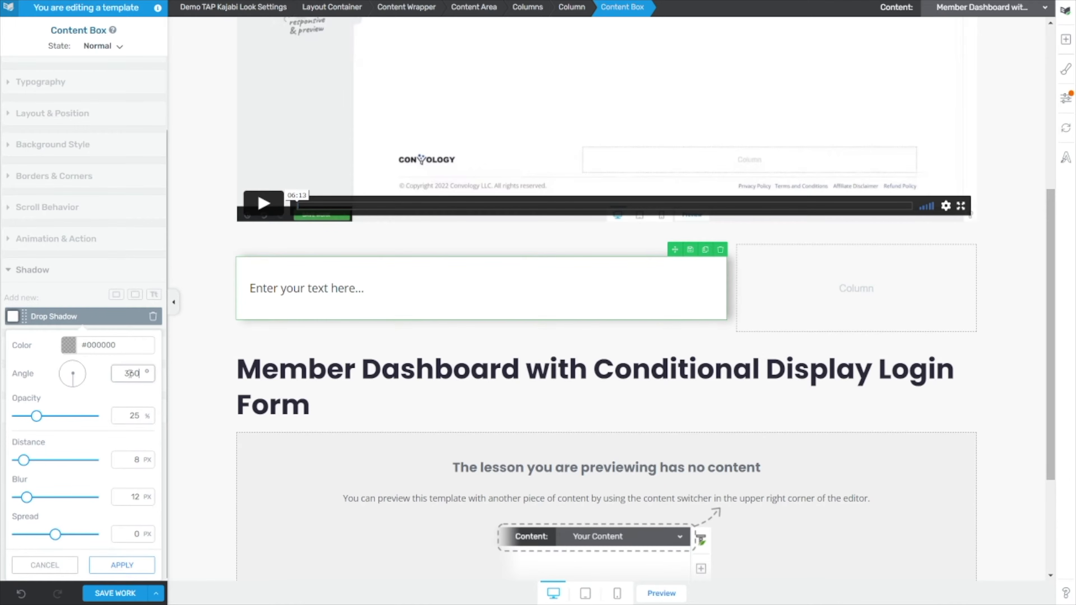
double_click(133, 414)
type("8")
double_click(134, 460)
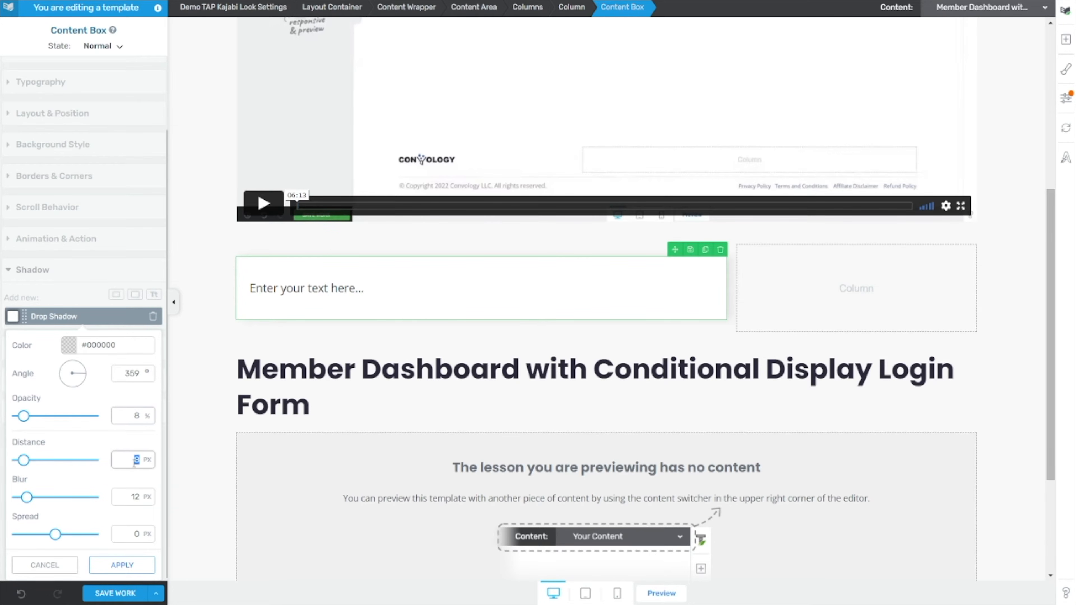
type("0")
double_click(135, 497)
type("8")
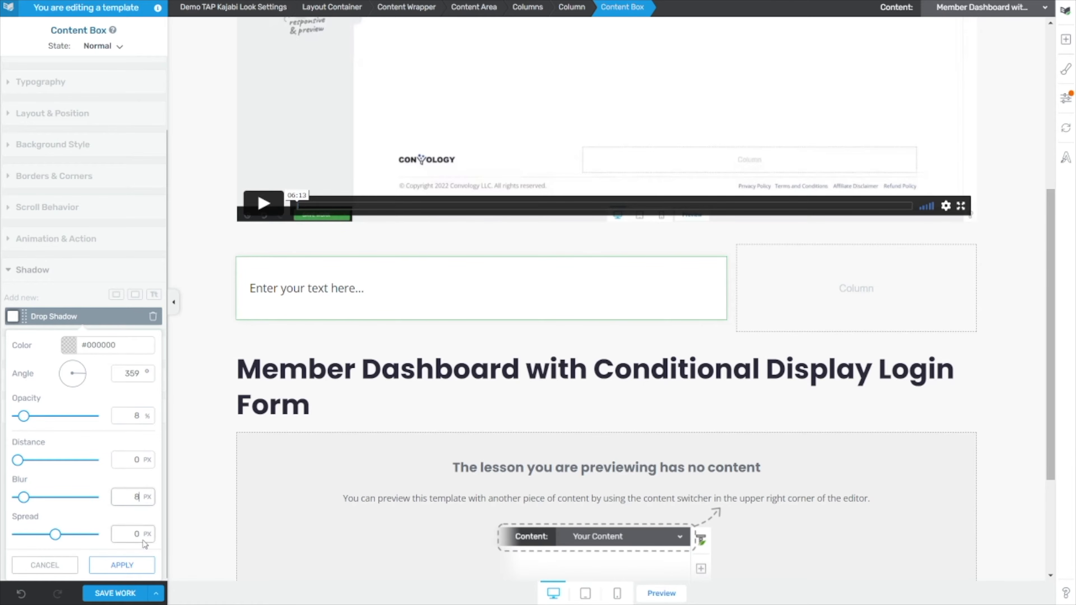
left_click(129, 565)
left_click(209, 345)
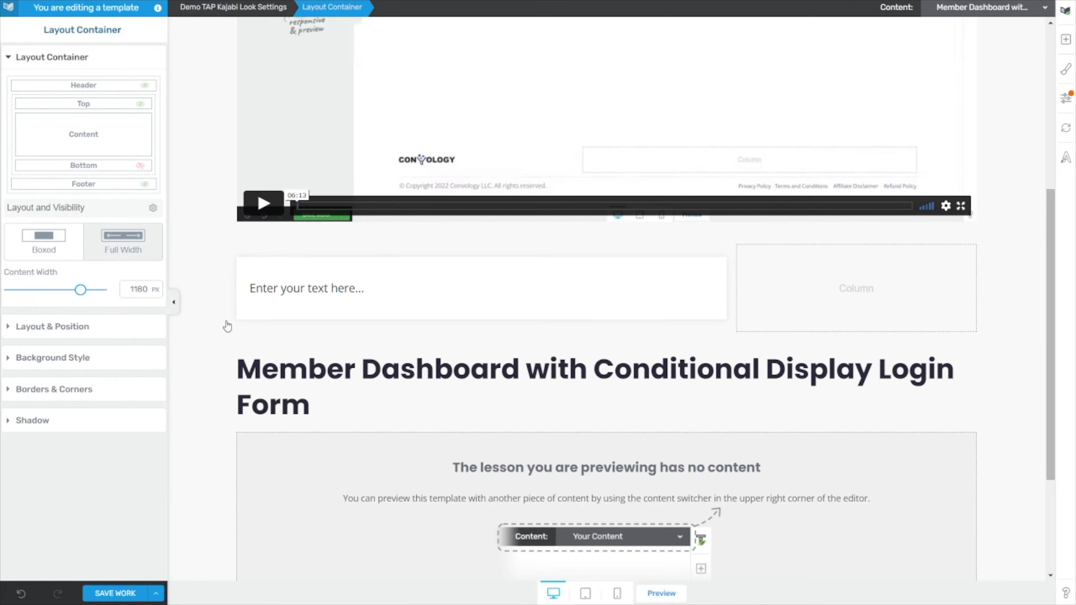
- Round all corners of the content box to a 5 px radius
left_click(257, 310)
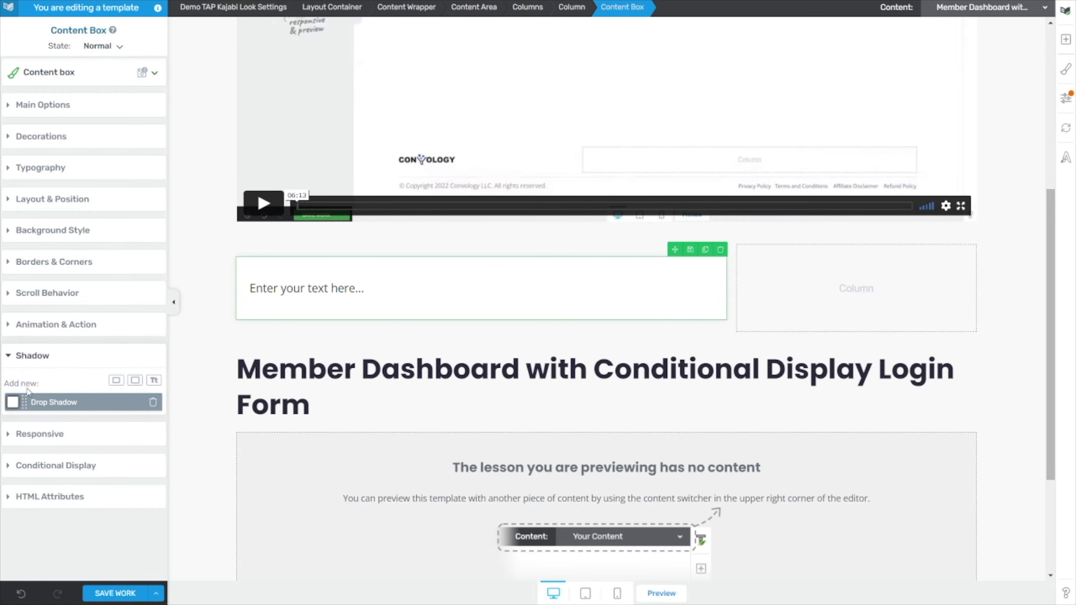
left_click(41, 262)
left_click(143, 363)
type("5")
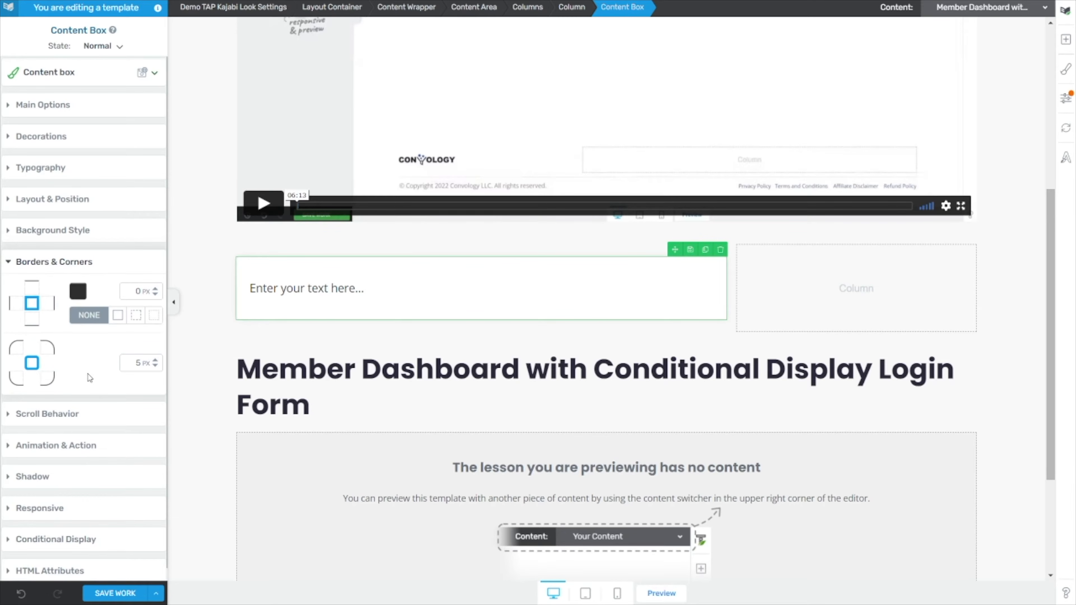
left_click(208, 348)
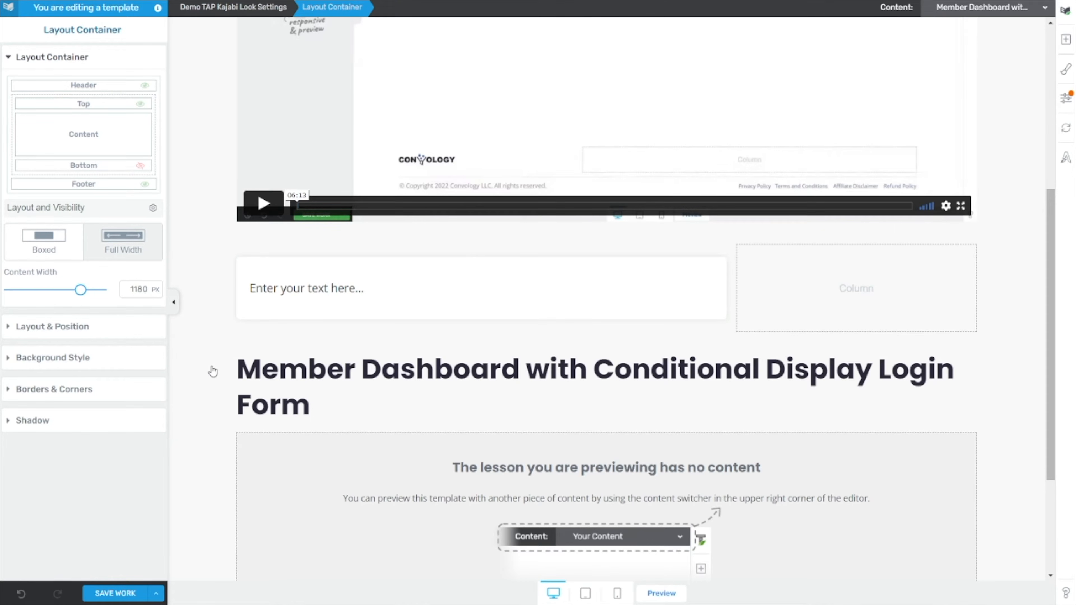
- Duplicate the content box within the wider column and move the post title into the upper box
left_click(716, 267)
left_click(705, 250)
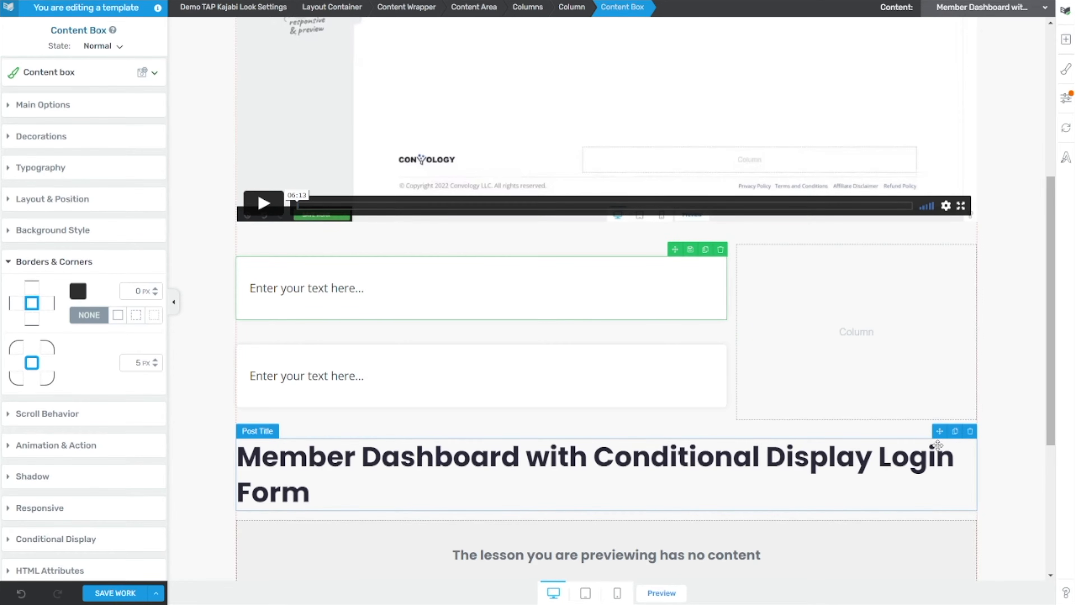
left_click_drag(941, 431, 421, 291)
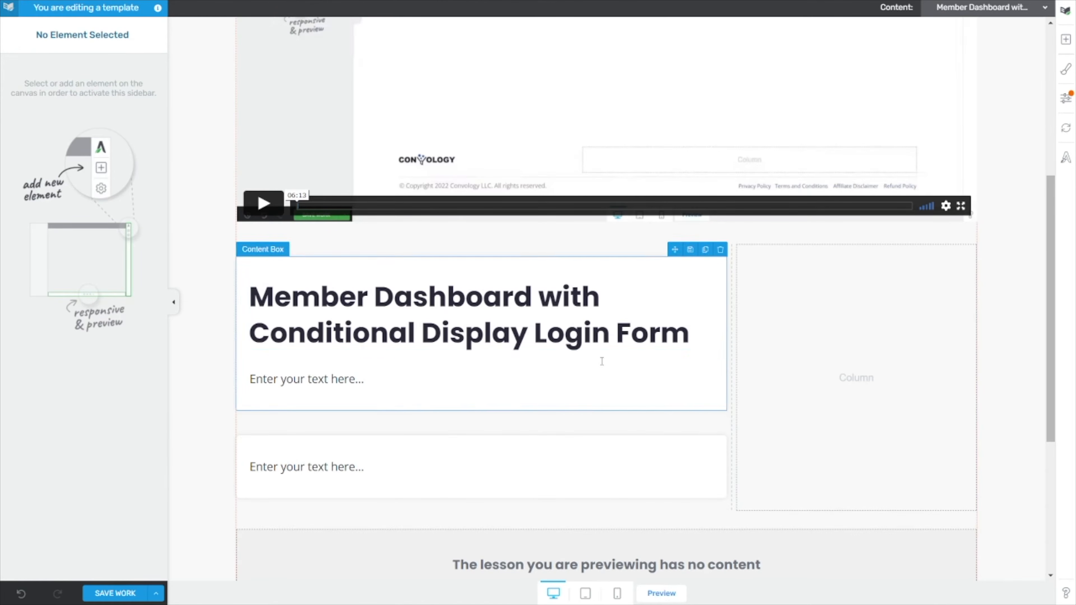
- Reduce the post title's font size to 30 px and delete the placeholder text beneath it in the same box
left_click(551, 330)
left_click(21, 69)
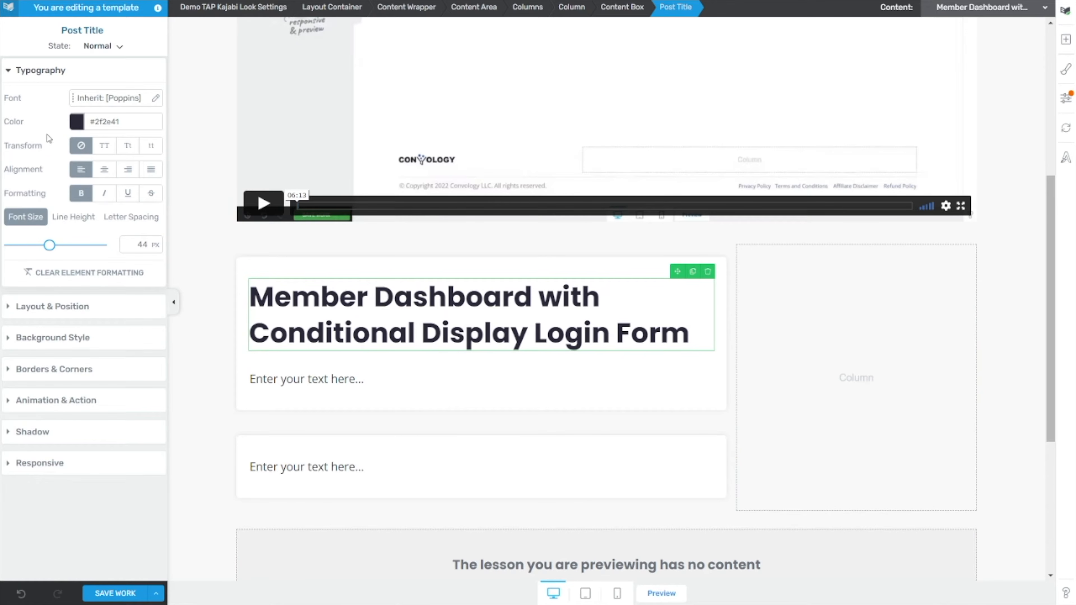
left_click_drag(54, 246, 36, 246)
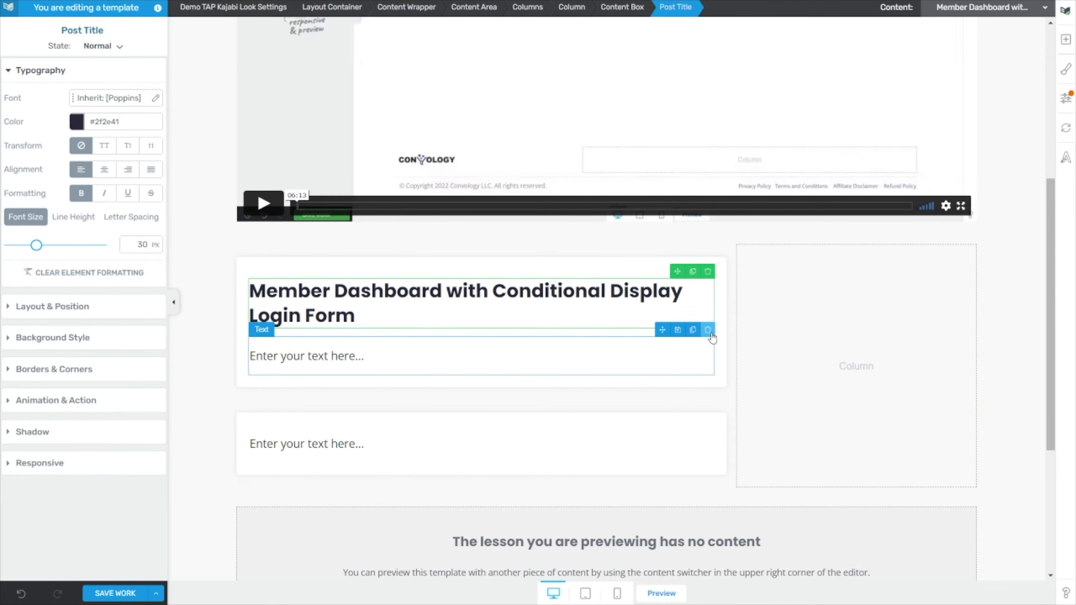
left_click(708, 331)
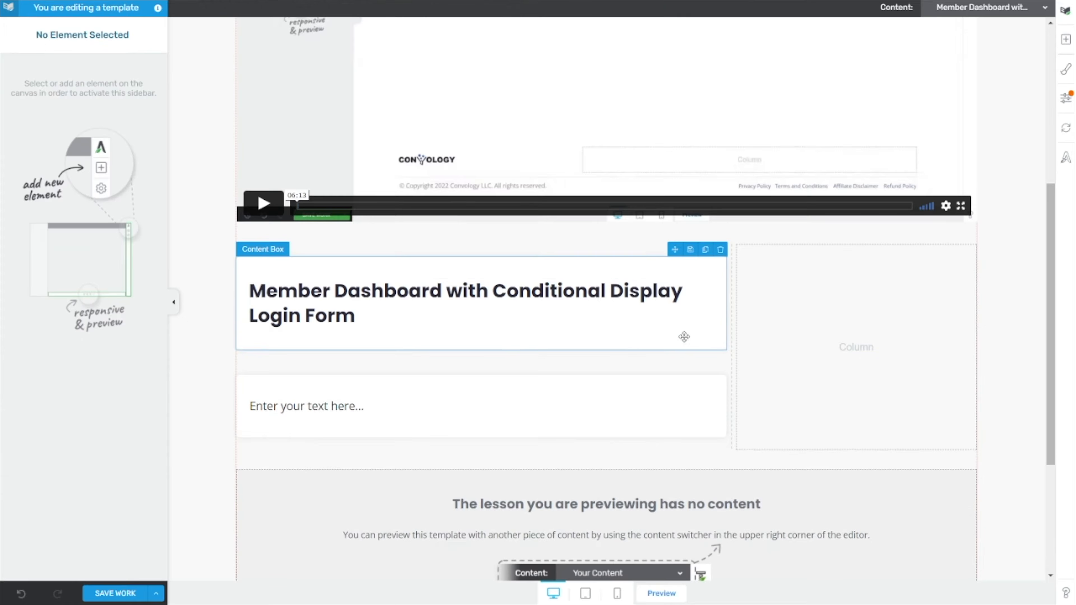
left_click(196, 369)
scroll(504, 192, "down", 1)
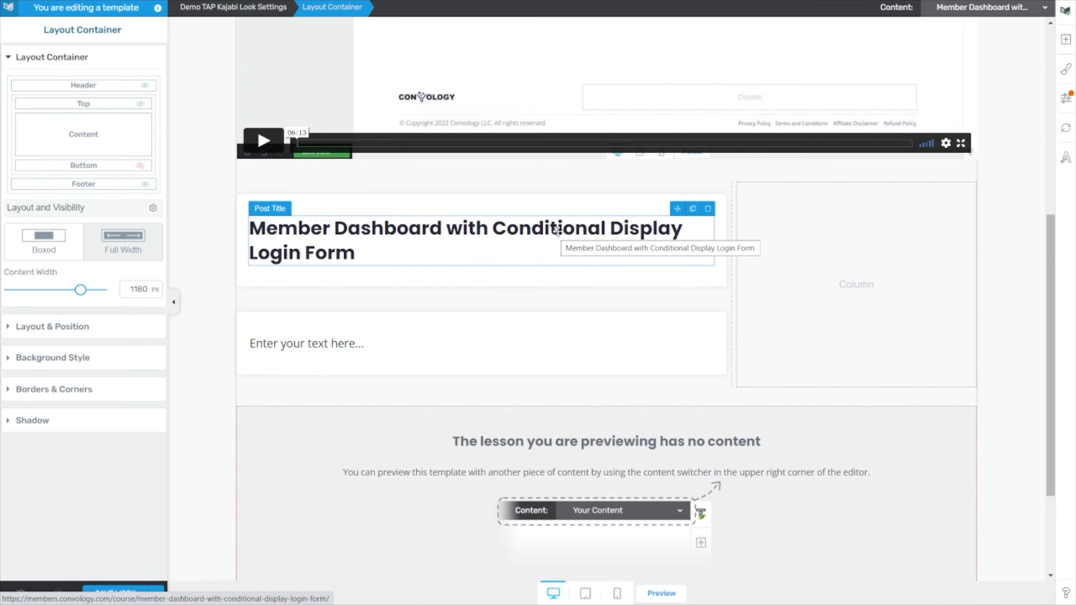
scroll(684, 291, "down", 1)
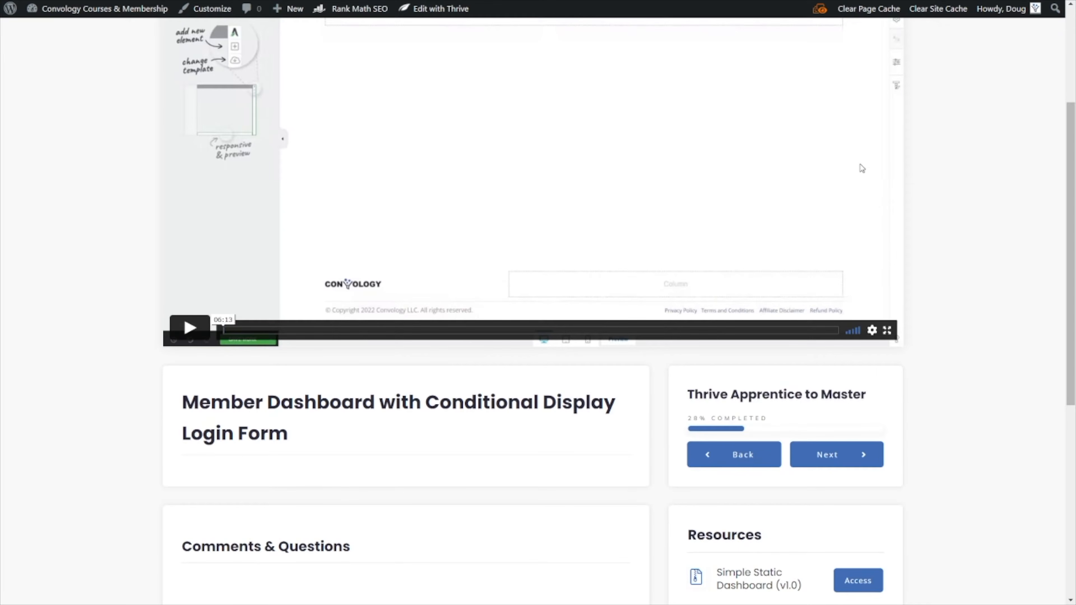
- Open the finished lesson in Thrive Architect and examine its Post Content area and the elements that can be added there
scroll(557, 84, "up", 5)
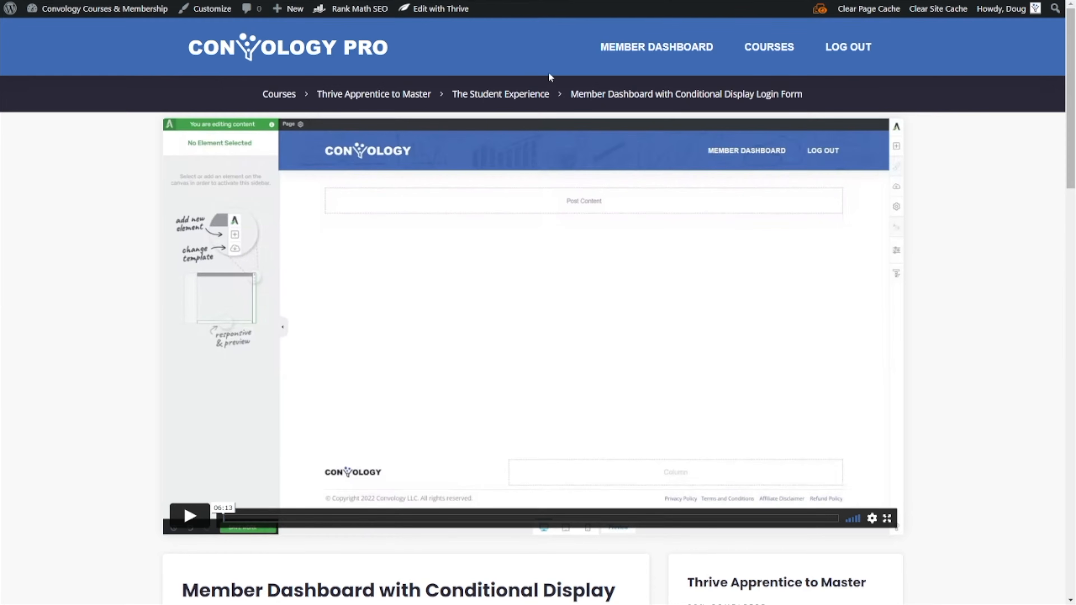
mouse_move(445, 13)
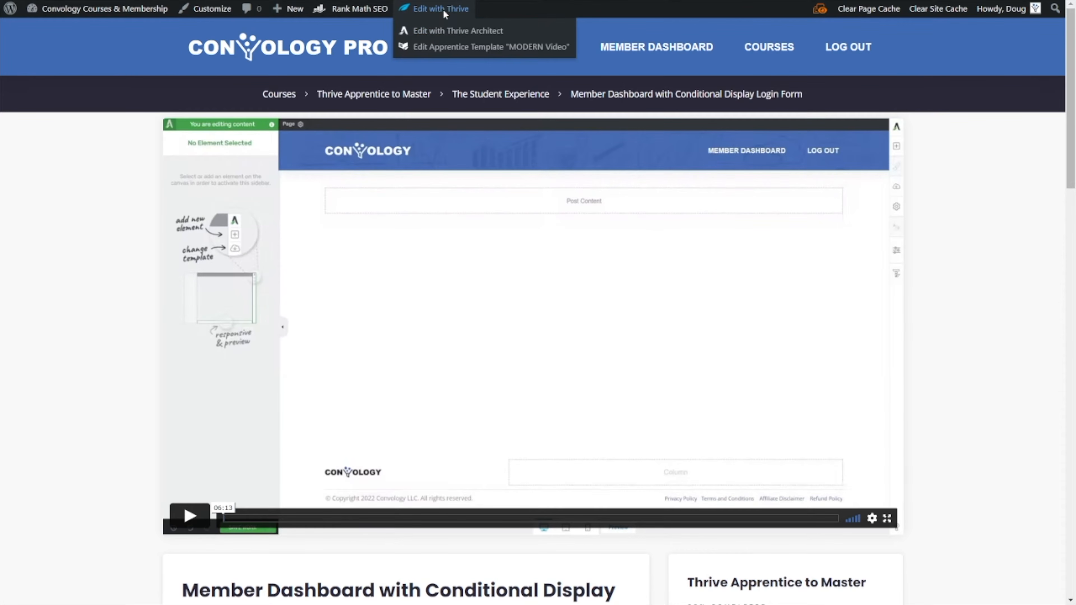
left_click(462, 32)
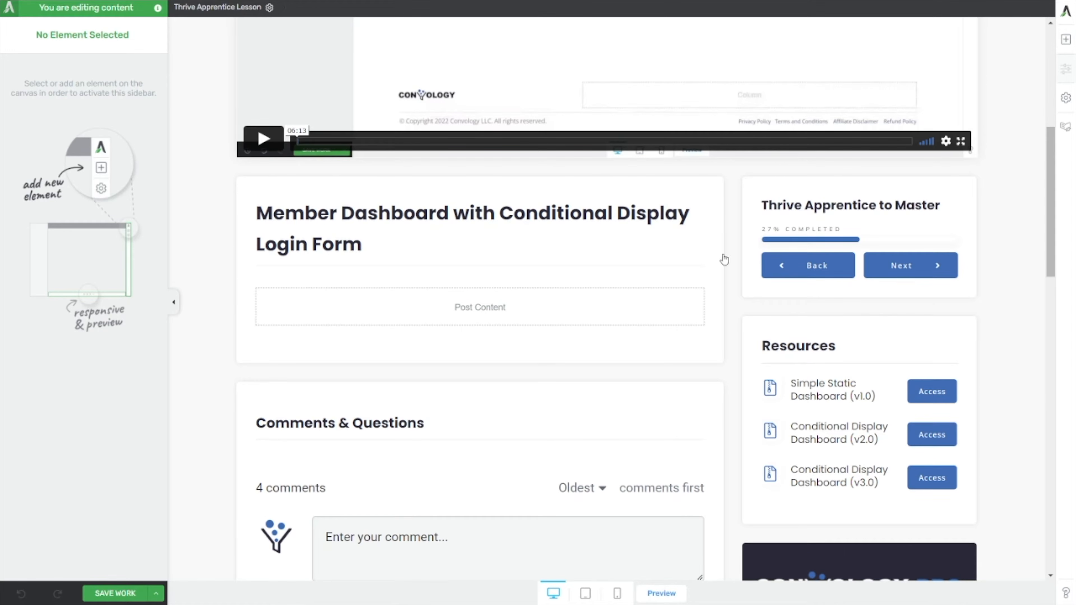
left_click(1065, 39)
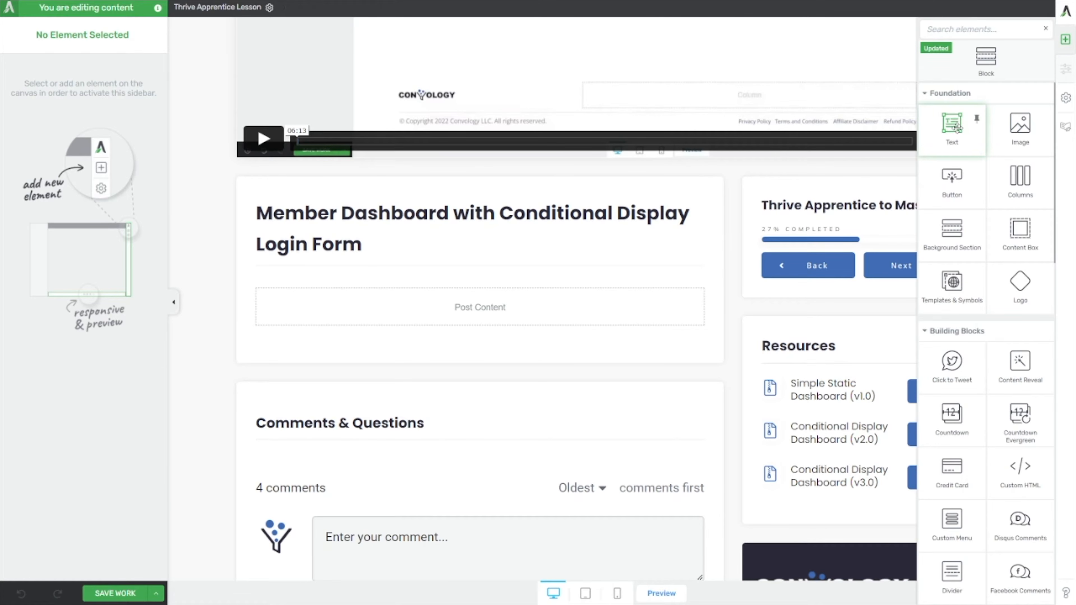
left_click_drag(1027, 182, 546, 307)
left_click_drag(952, 127, 546, 339)
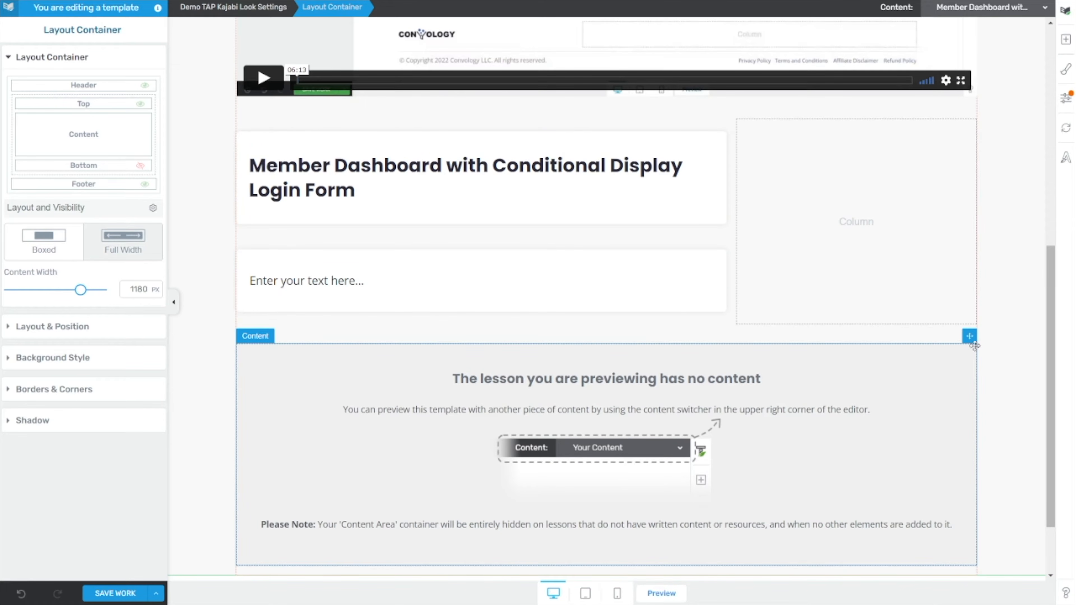
- Move the Content element from below the columns into the upper white box, directly beneath the post title
left_click_drag(936, 339, 473, 211)
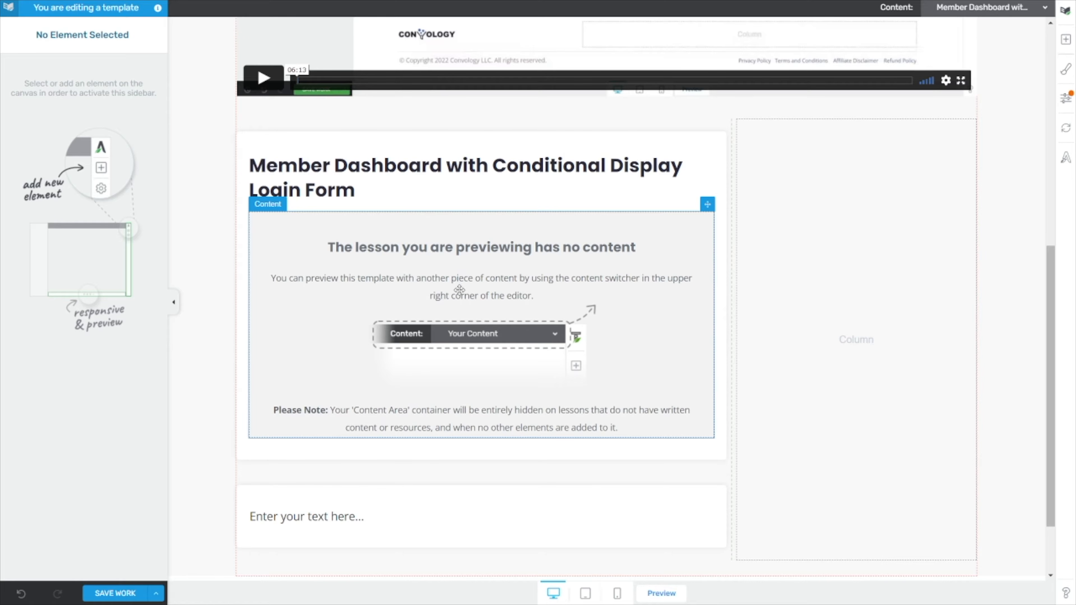
scroll(440, 372, "down", 1)
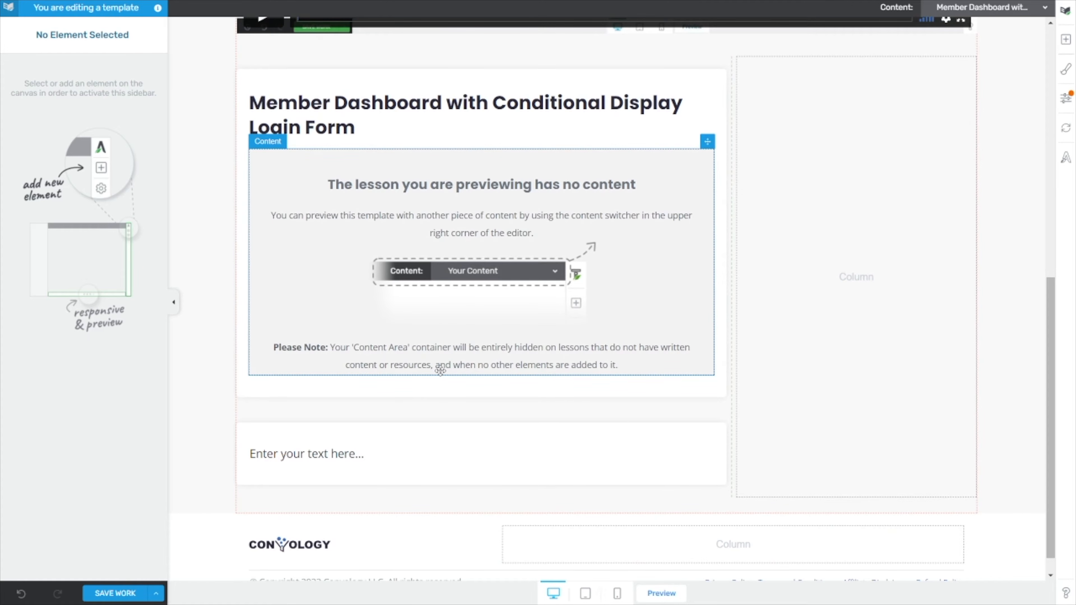
scroll(478, 323, "up", 2)
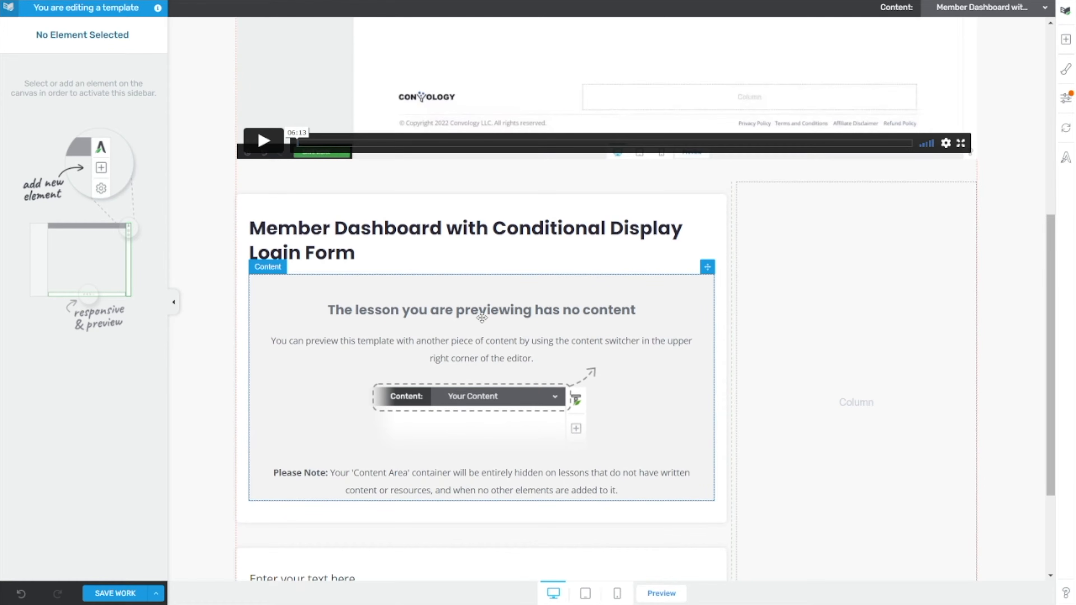
scroll(488, 313, "down", 2)
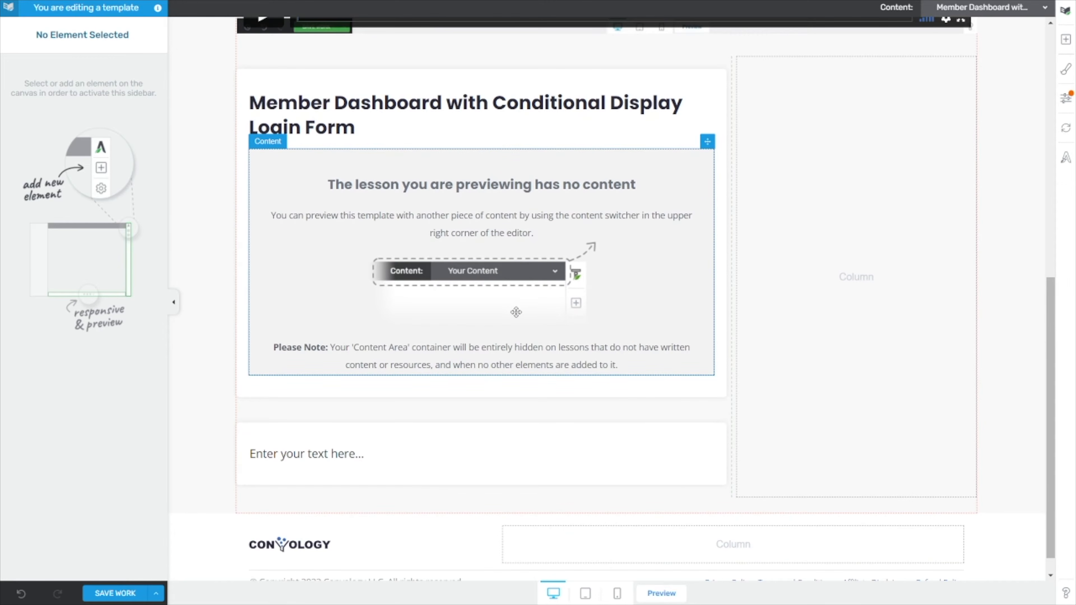
- Duplicate the white content box holding placeholder text below the post title box in the wider column
left_click(1067, 41)
type("commen")
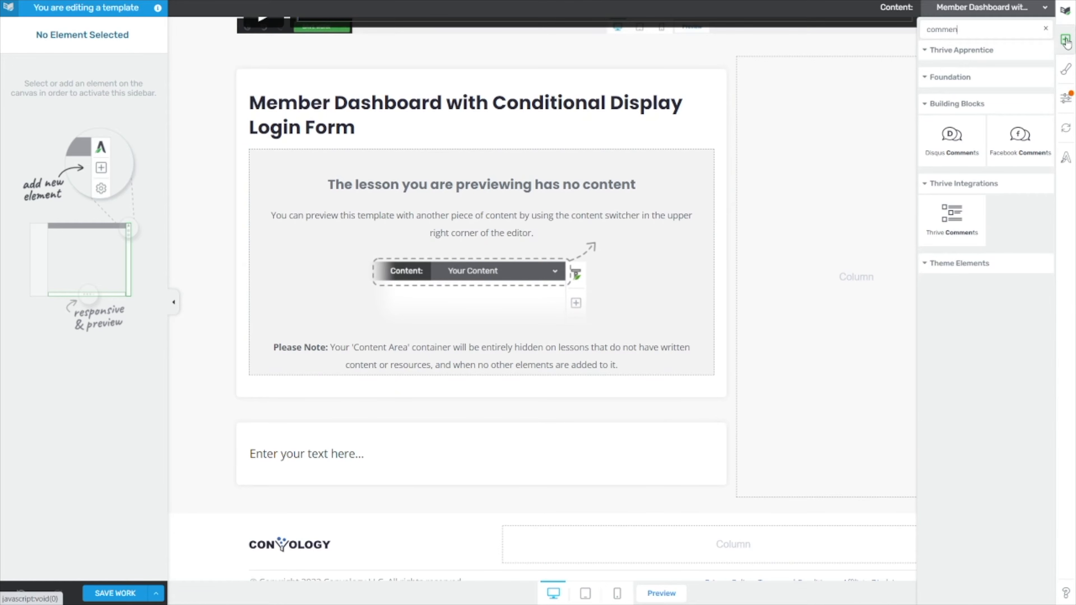
left_click(608, 339)
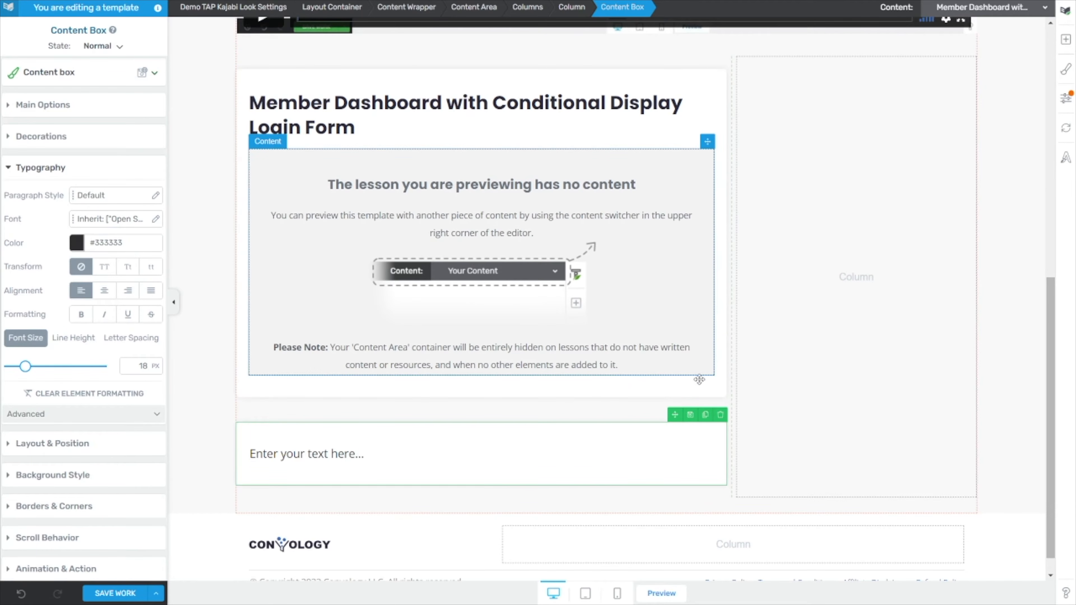
left_click(705, 418)
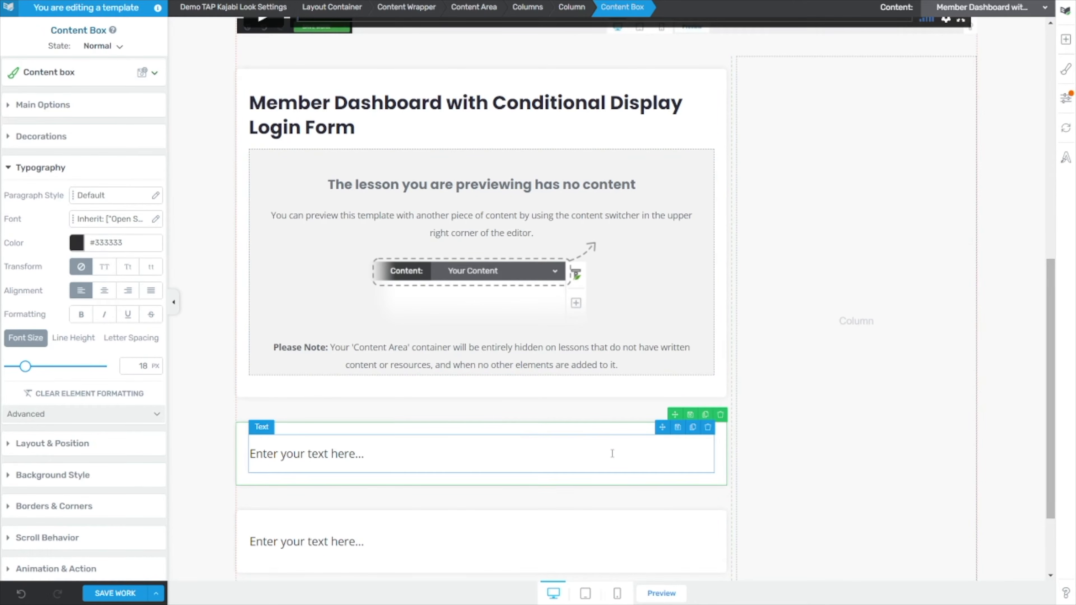
- Add the Thrive Comments element to the upper placeholder box and delete the placeholder text beneath the comments
scroll(736, 381, "down", 3)
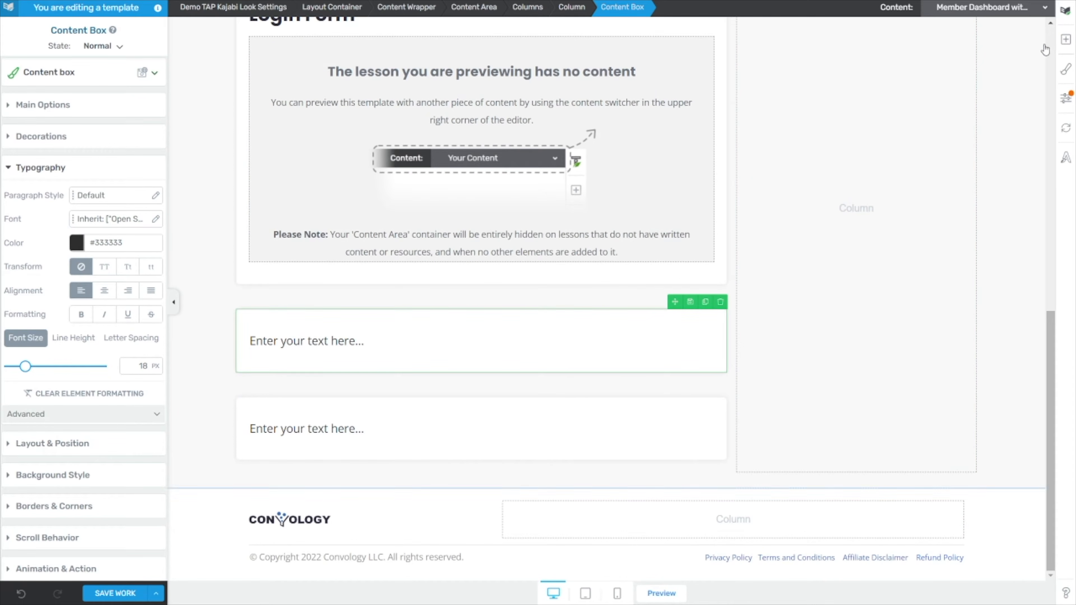
left_click(1064, 41)
type("comment")
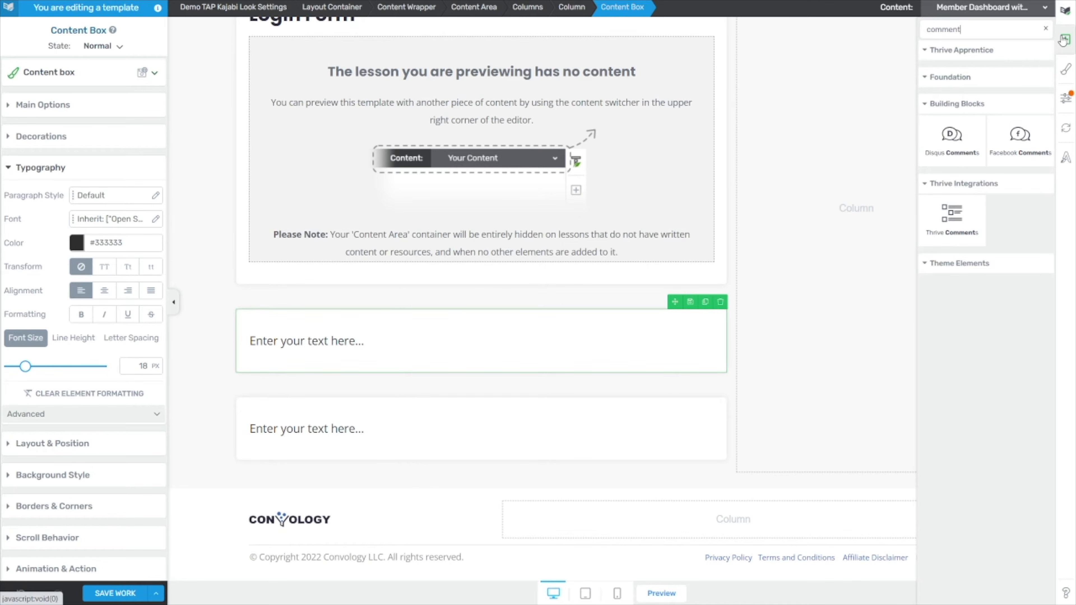
left_click_drag(952, 218, 481, 315)
scroll(430, 441, "down", 15)
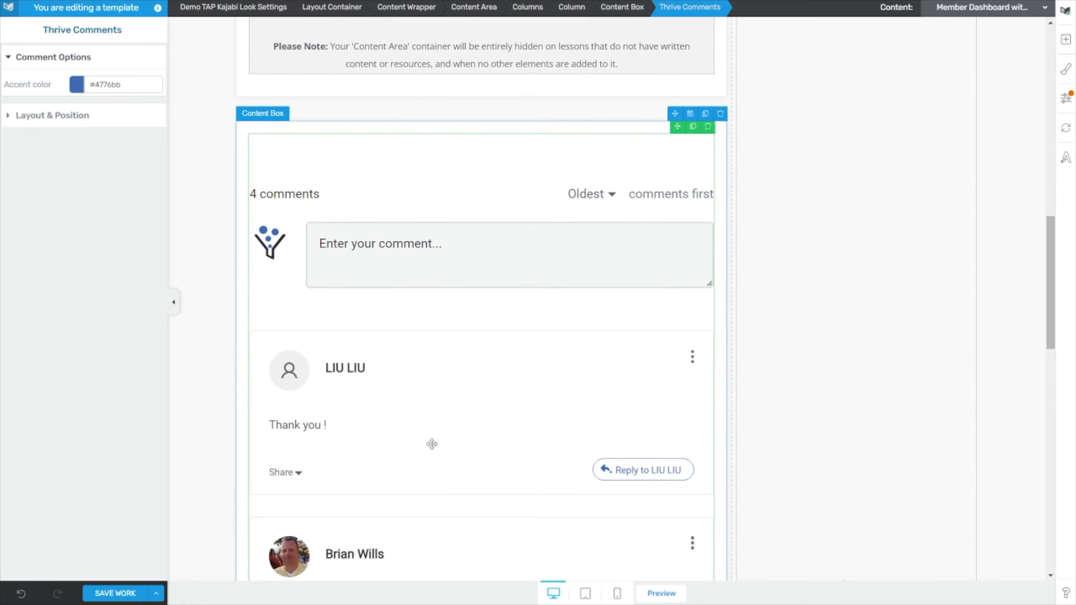
scroll(427, 435, "down", 10)
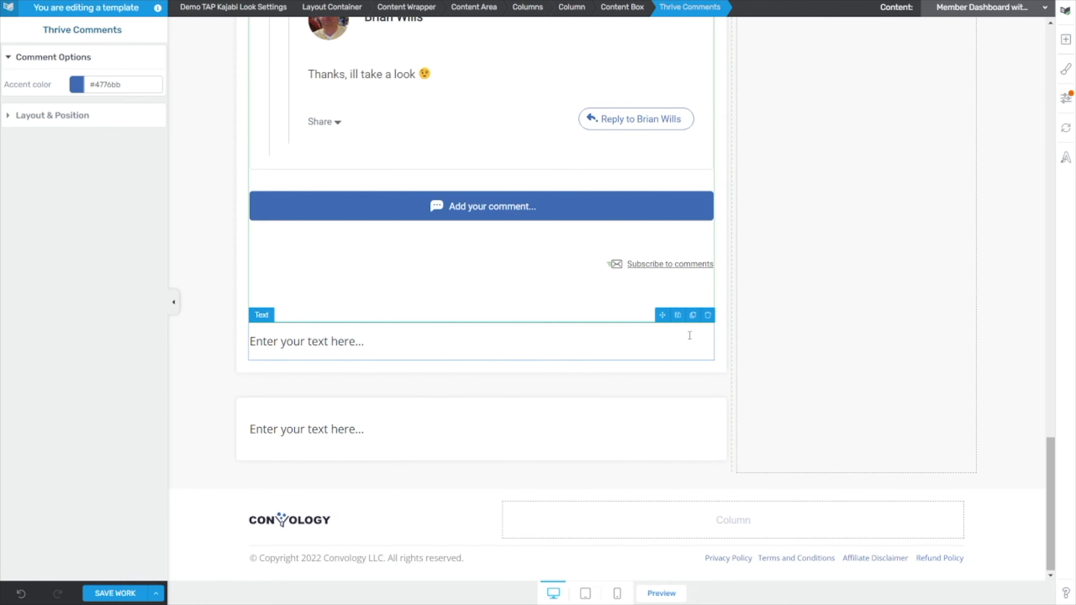
left_click(709, 318)
- Duplicate the empty content box below the comments and move one copy into the narrower column
scroll(761, 344, "up", 12)
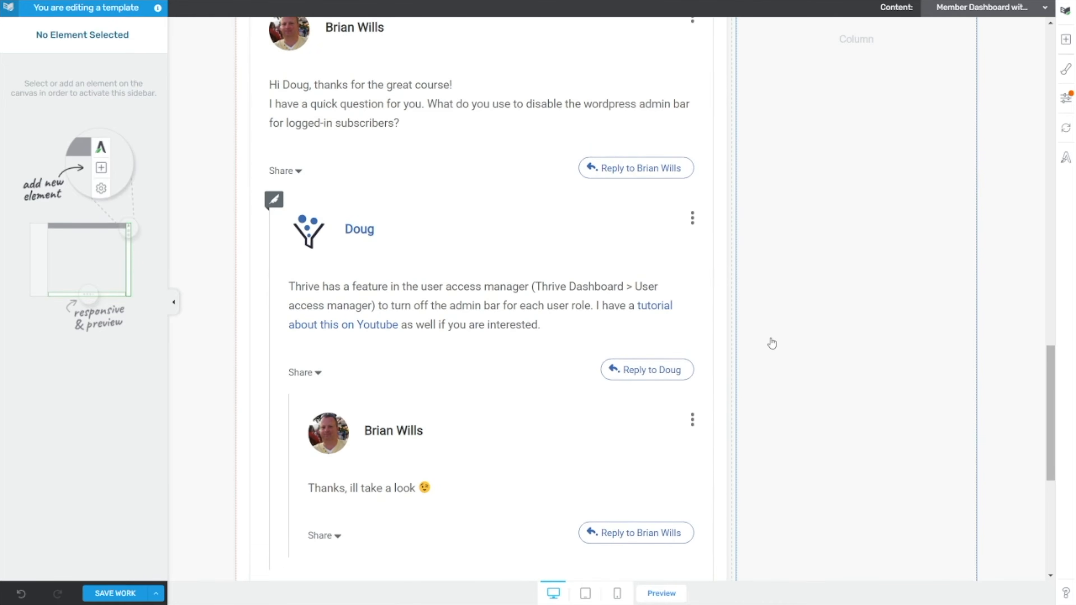
scroll(762, 341, "up", 5)
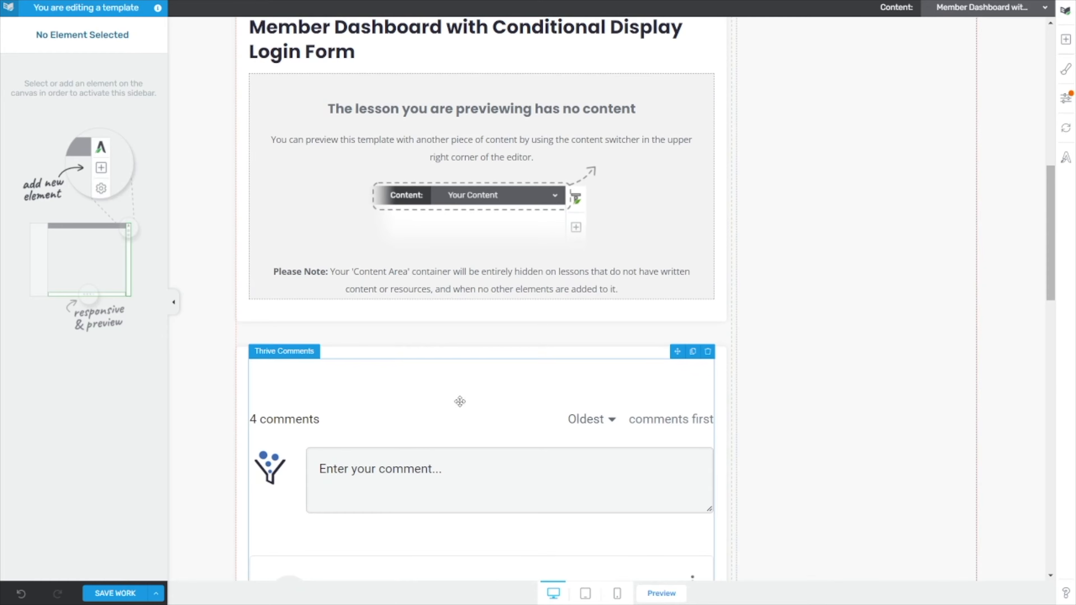
scroll(458, 409, "up", 10)
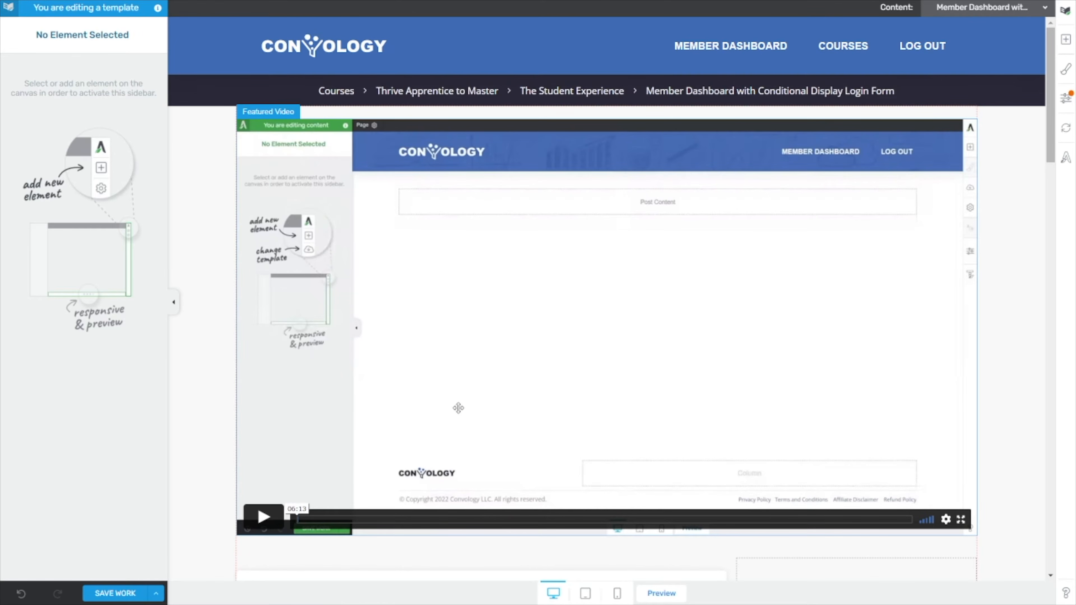
scroll(459, 407, "down", 15)
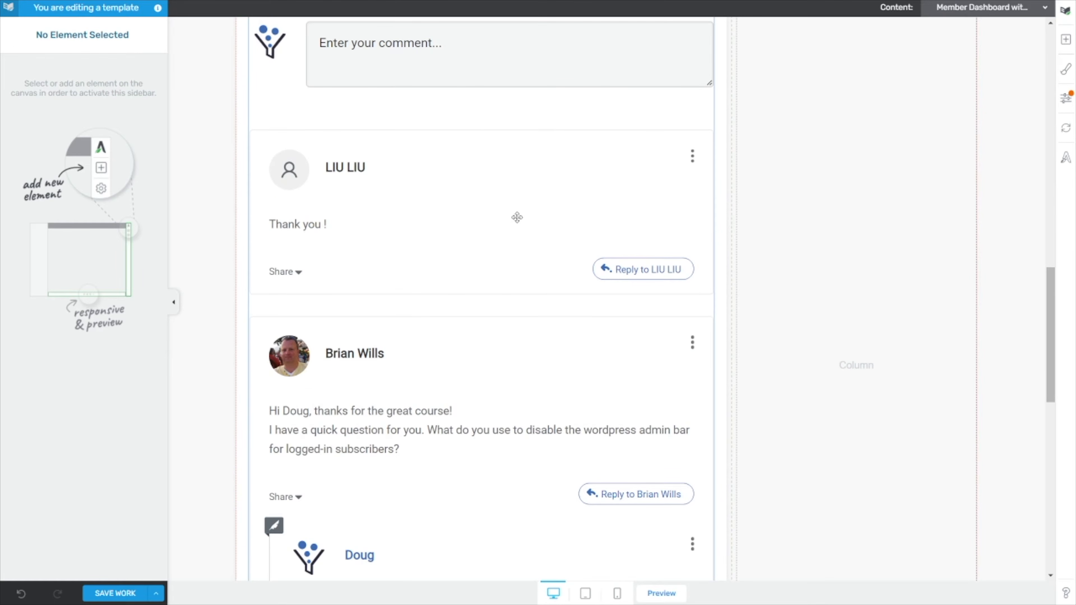
scroll(517, 216, "up", 5)
scroll(598, 315, "up", 3)
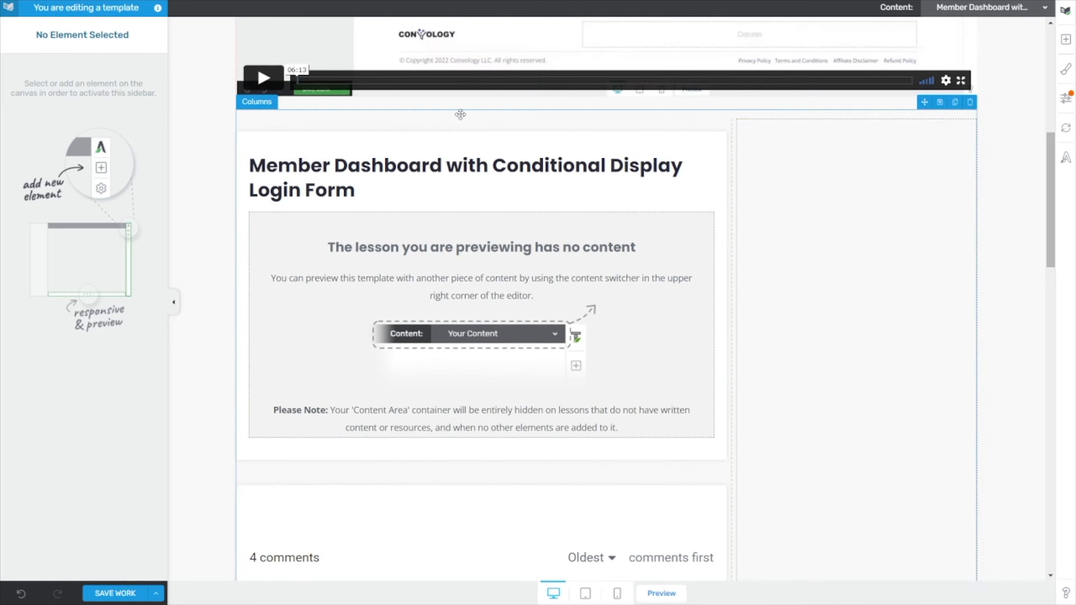
scroll(598, 315, "down", 5)
scroll(599, 82, "down", 6)
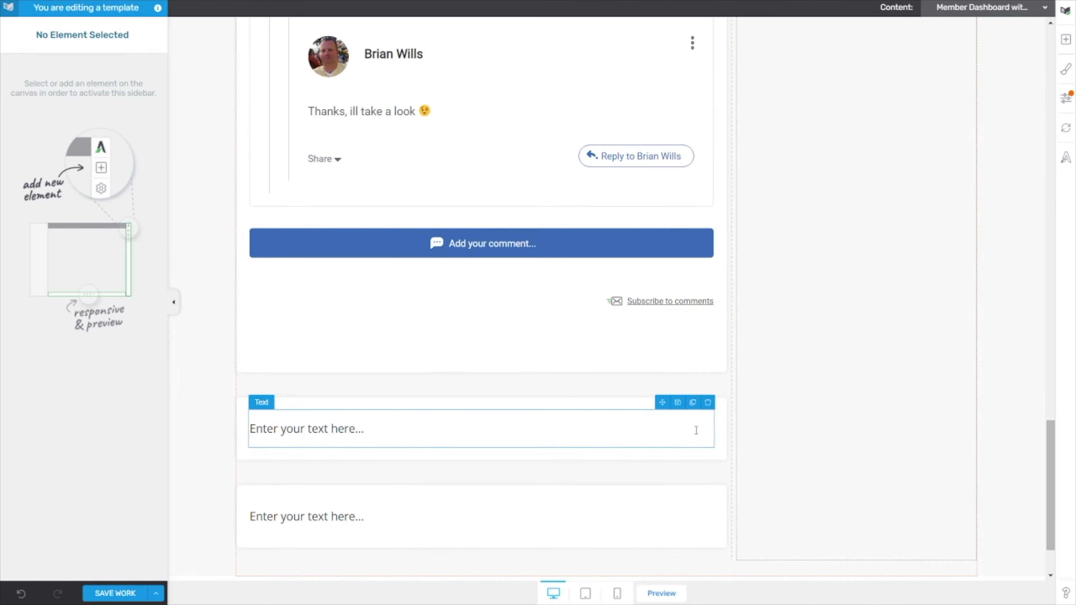
left_click_drag(675, 391, 875, 263)
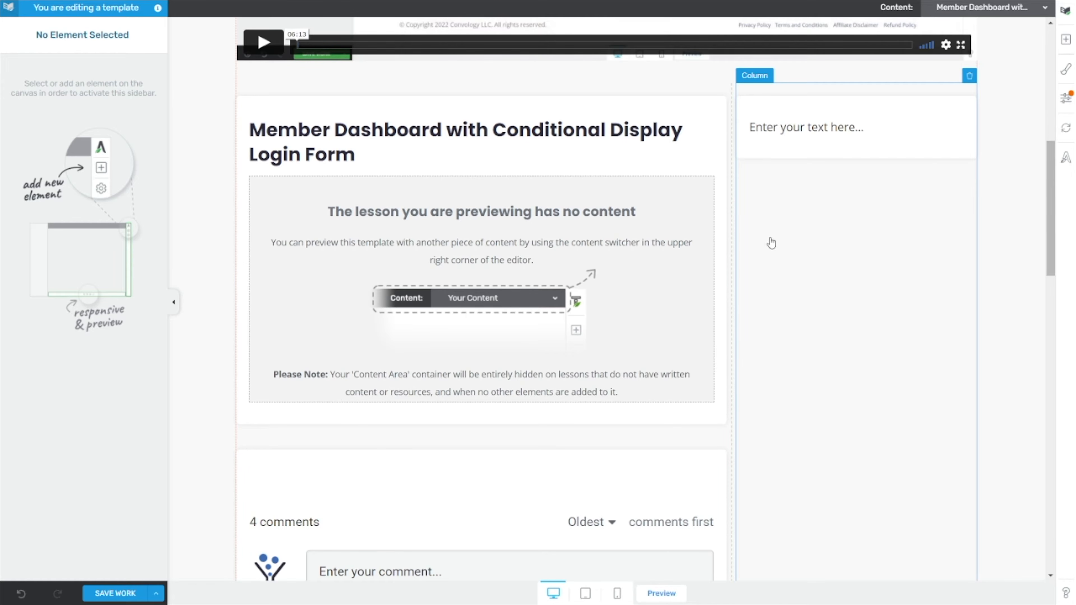
- Add a Progress Bar element with the Progress Bar 01 template below the course title in the narrower column's box
left_click(1066, 40)
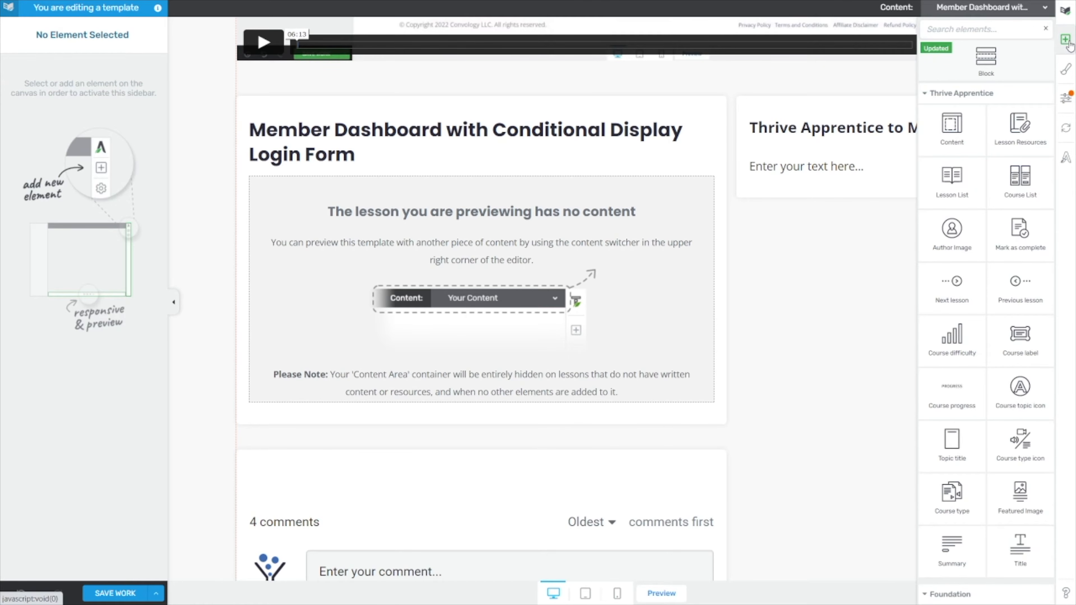
type("progress")
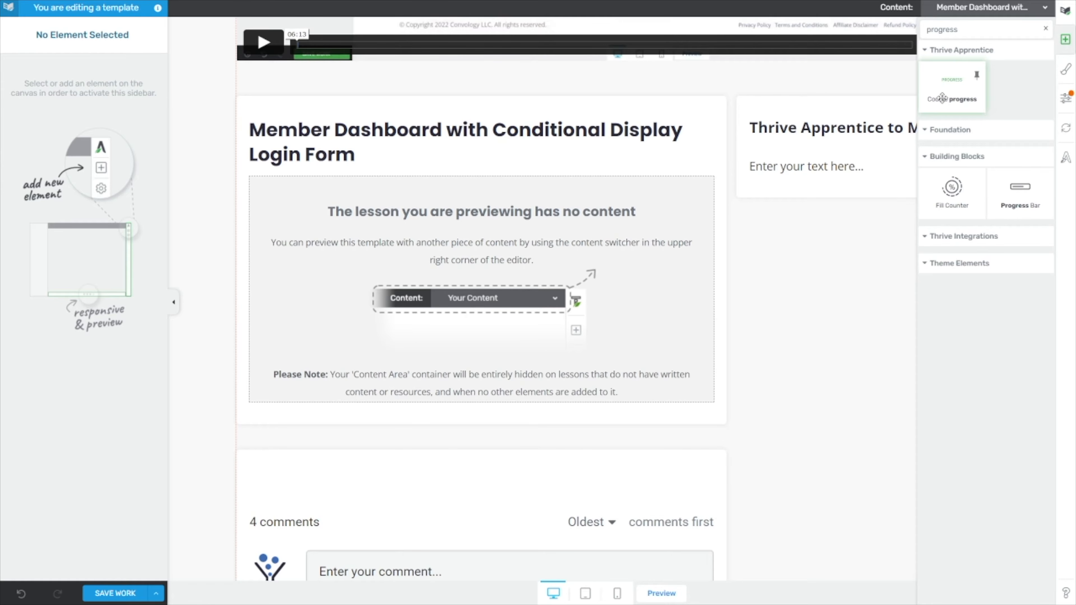
left_click_drag(1026, 176, 845, 148)
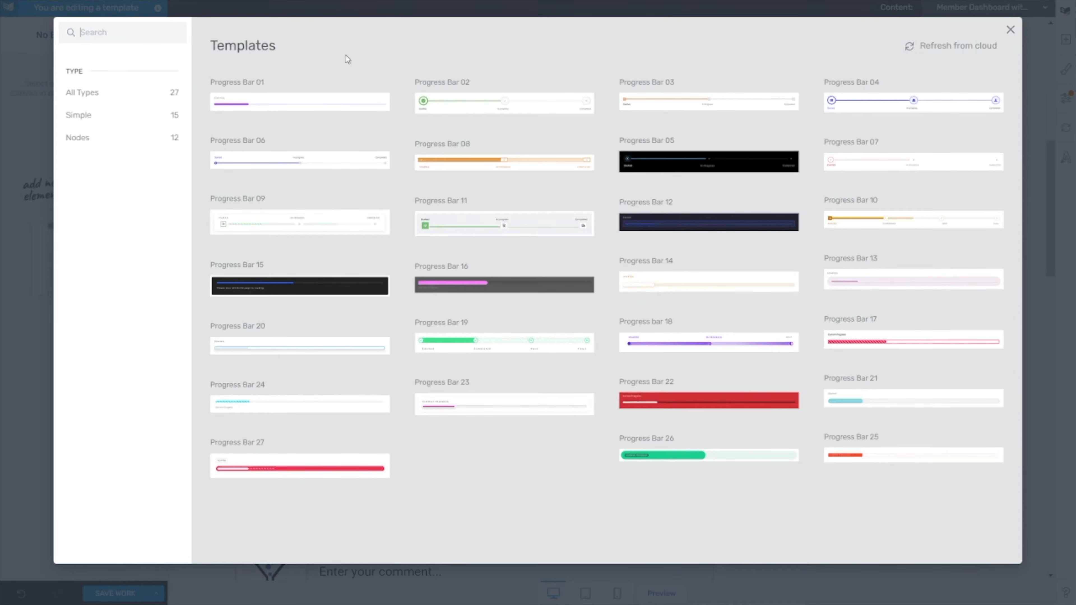
left_click(303, 105)
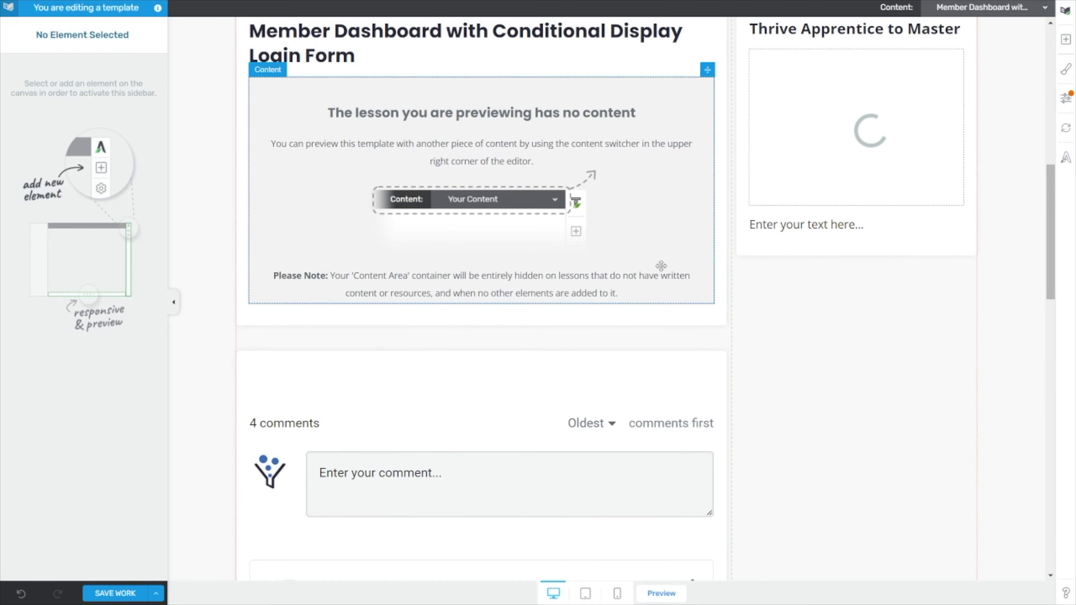
- Set the progress bar's top margin to 0 px
scroll(826, 272, "up", 4)
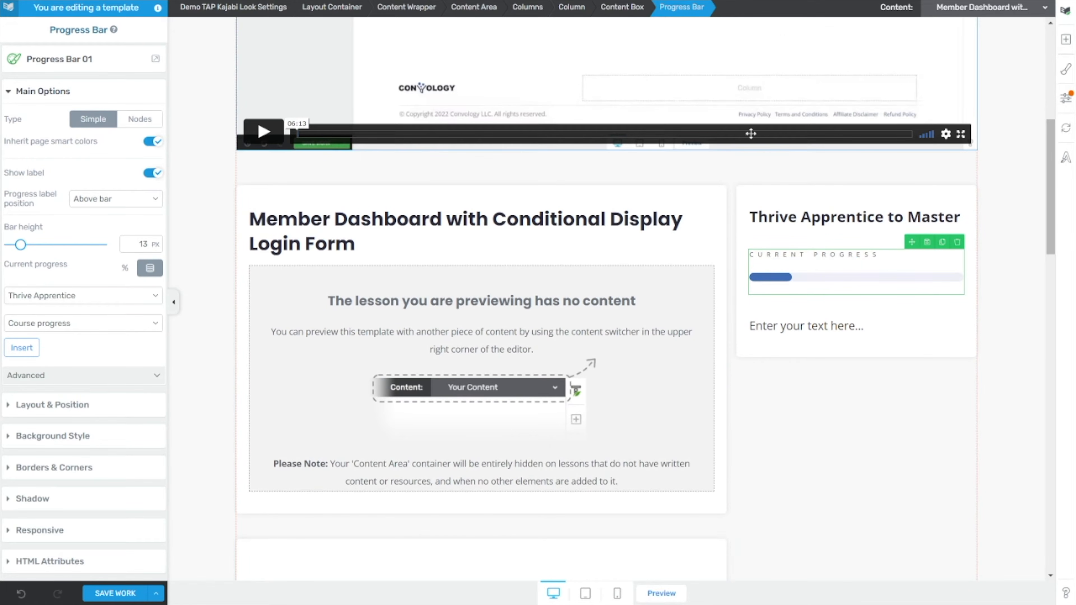
left_click(64, 405)
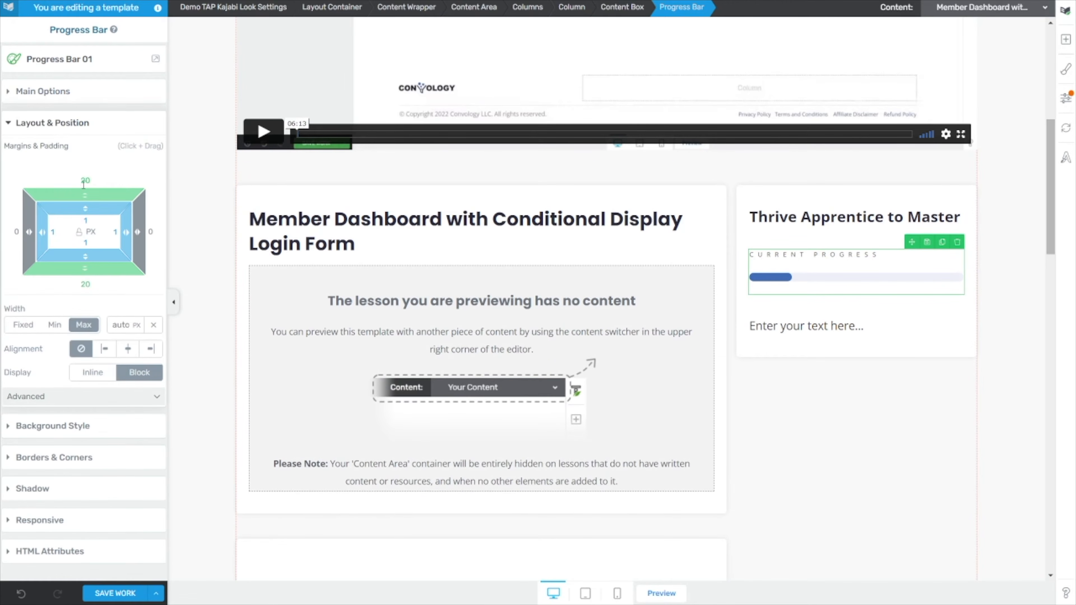
type("0")
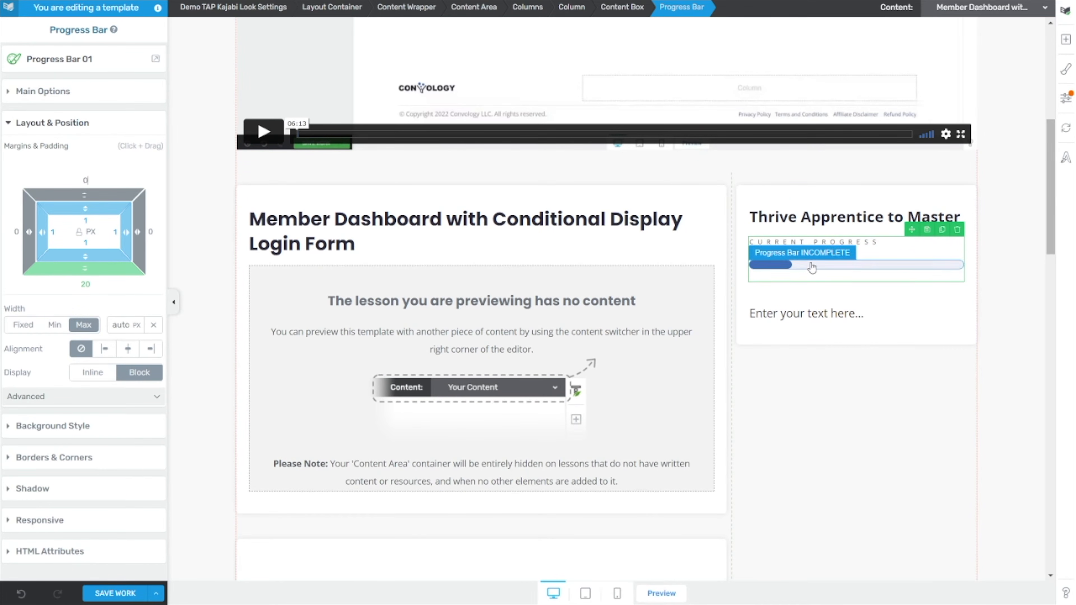
- Add Thrive Apprentice "Course progress" dynamic text before the progress bar label, with the label reading "Current Progress"
triple_click(841, 243)
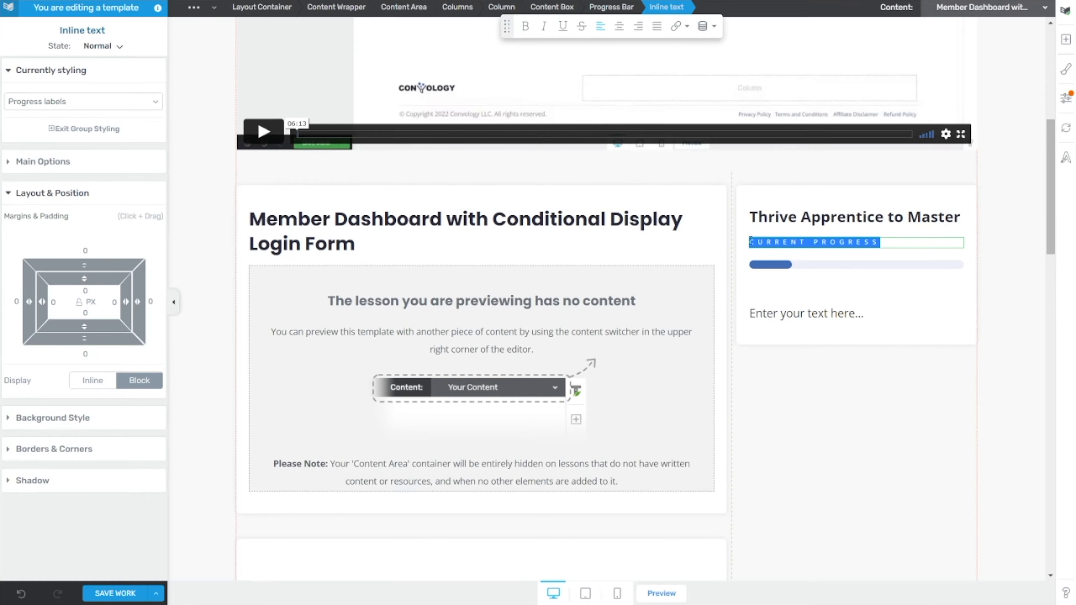
left_click(40, 162)
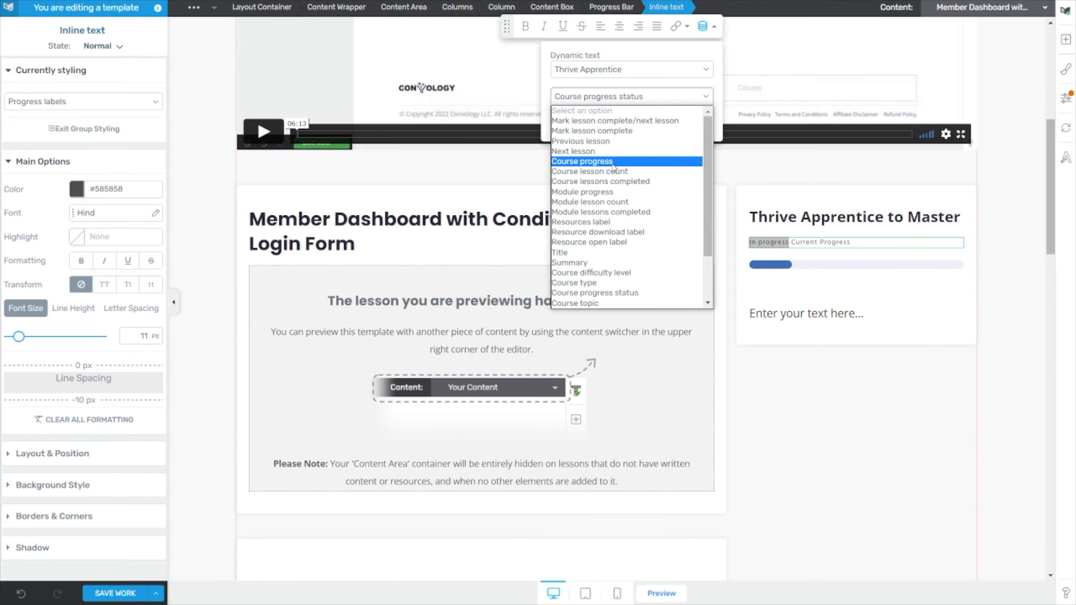
left_click(610, 161)
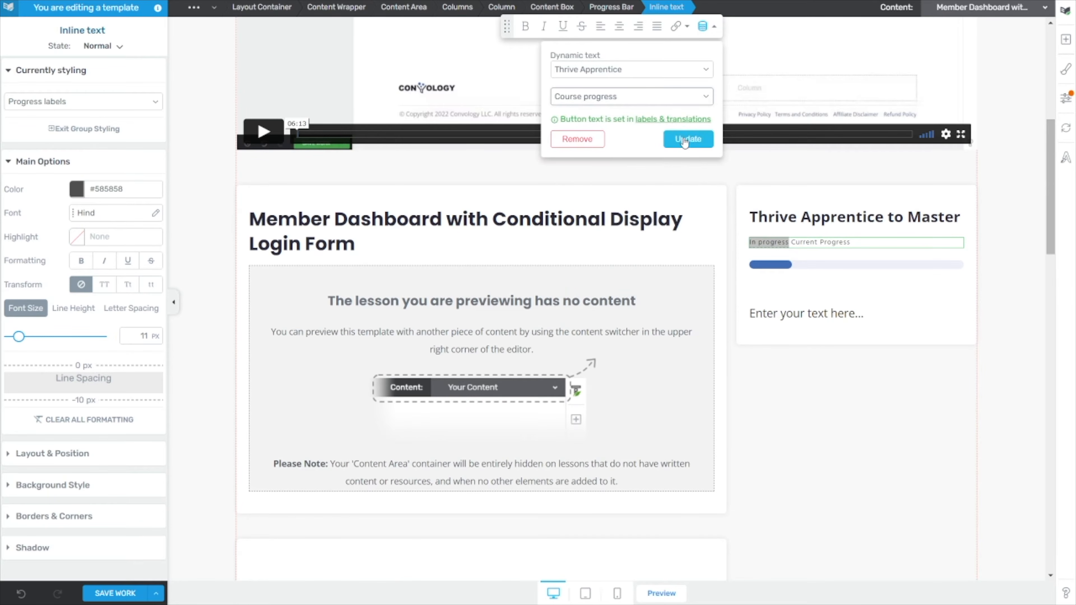
left_click(686, 140)
left_click(760, 219)
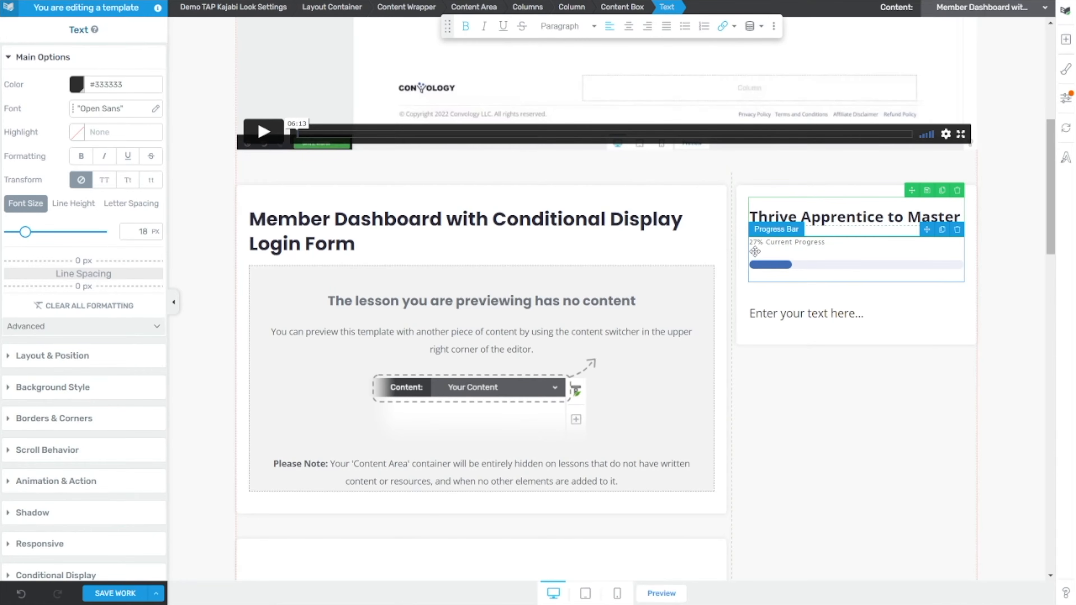
- Review the Thrive Apprentice dynamic text options available for the percentage in the progress bar label
double_click(757, 243)
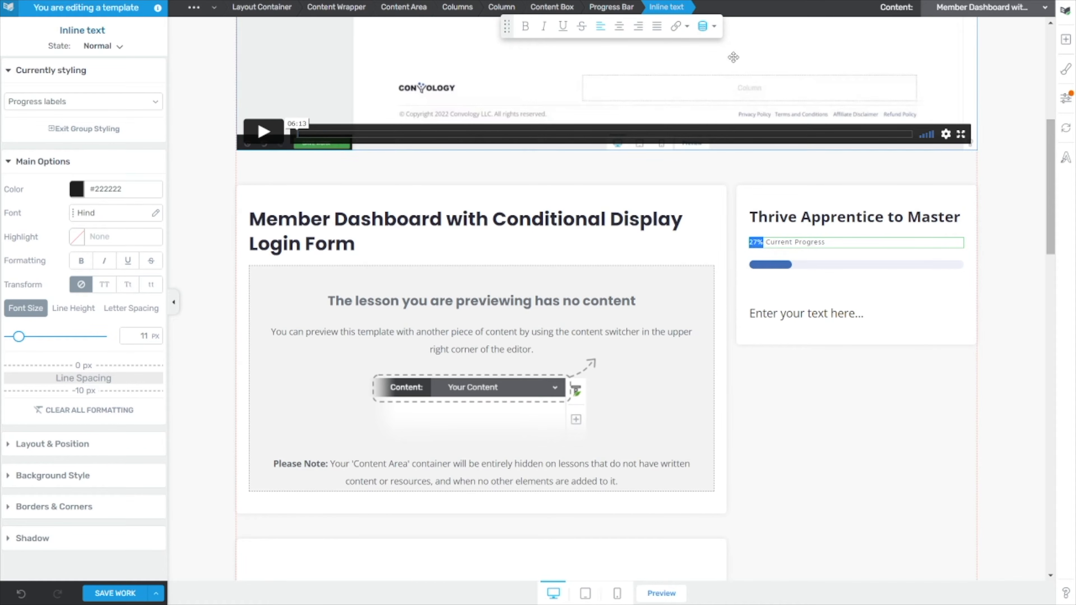
left_click(714, 27)
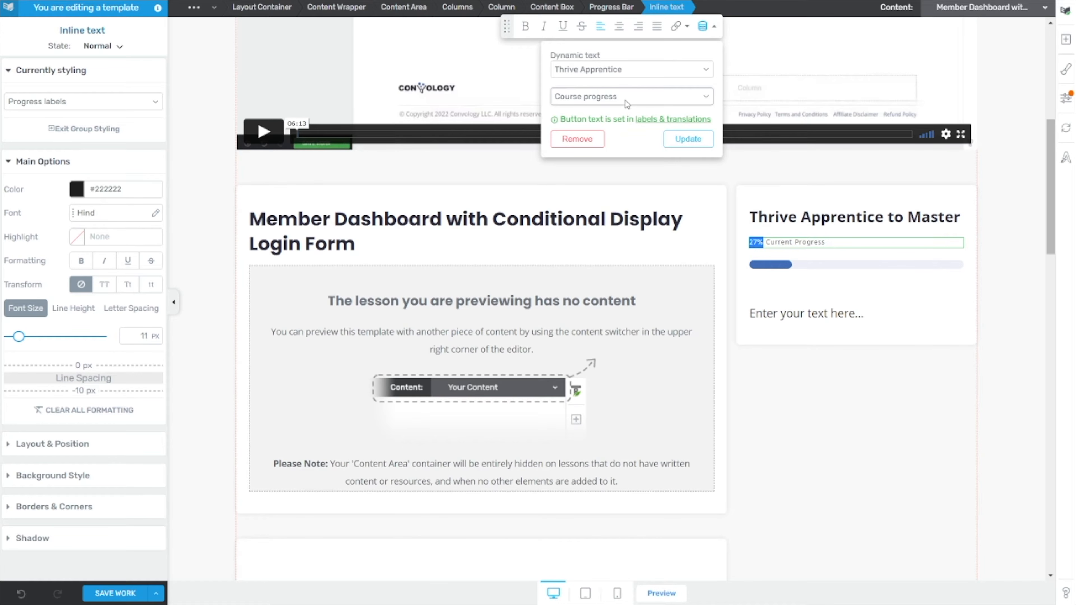
left_click(636, 98)
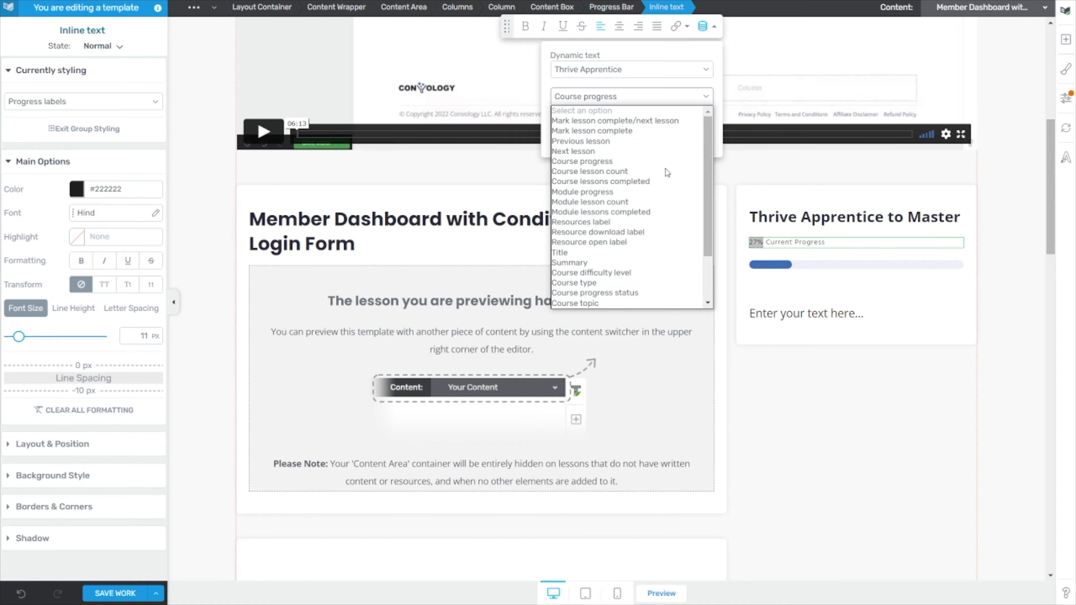
left_click(751, 49)
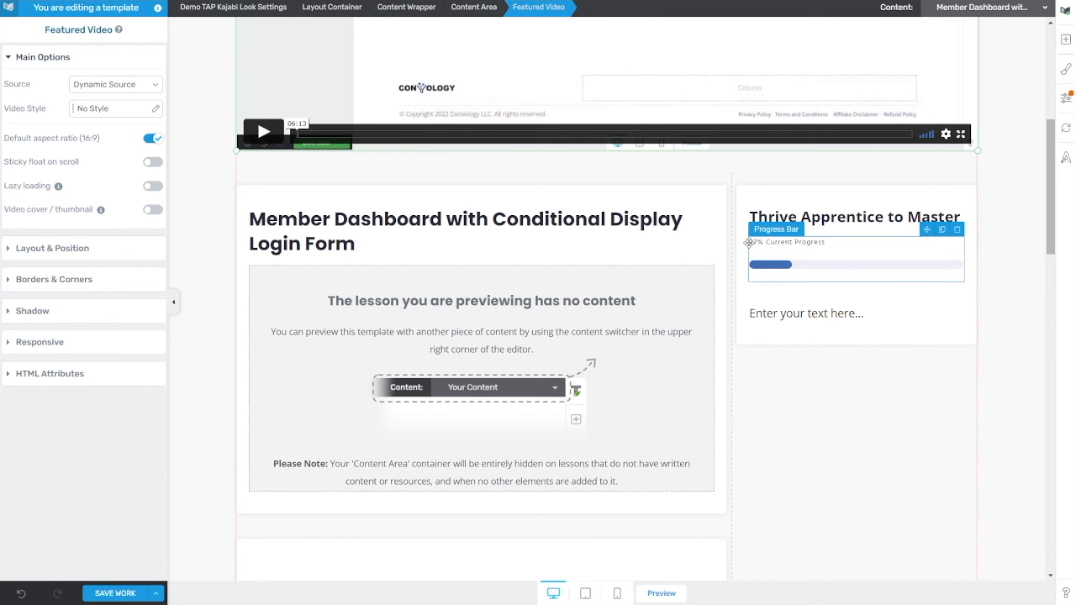
- Replace the "Current Progress" wording after the dynamic percentage with "COMPLETED"
left_click_drag(826, 243, 771, 241)
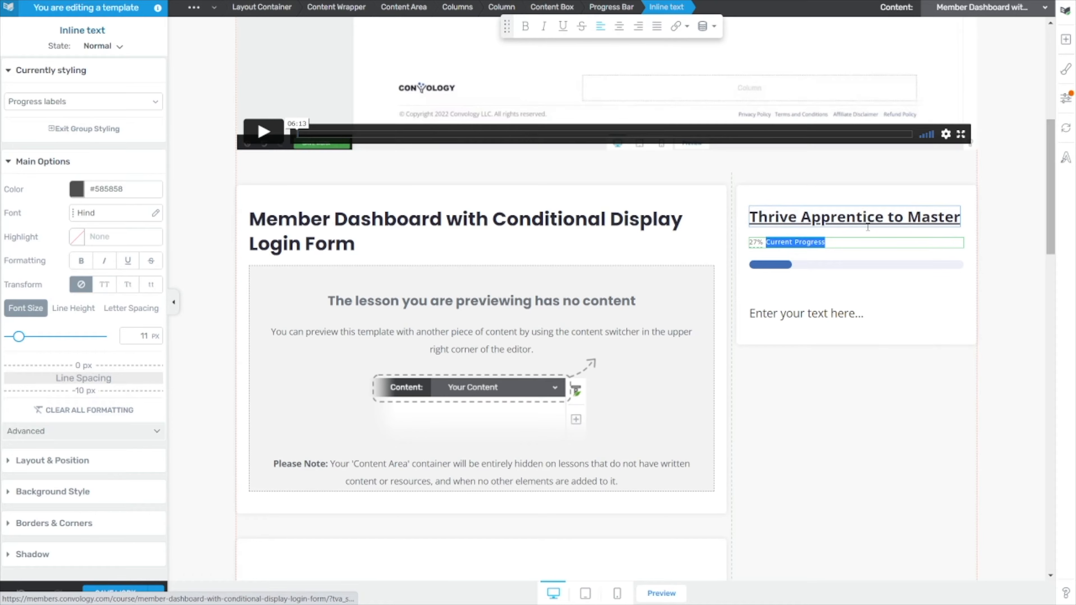
type("of the course completed.")
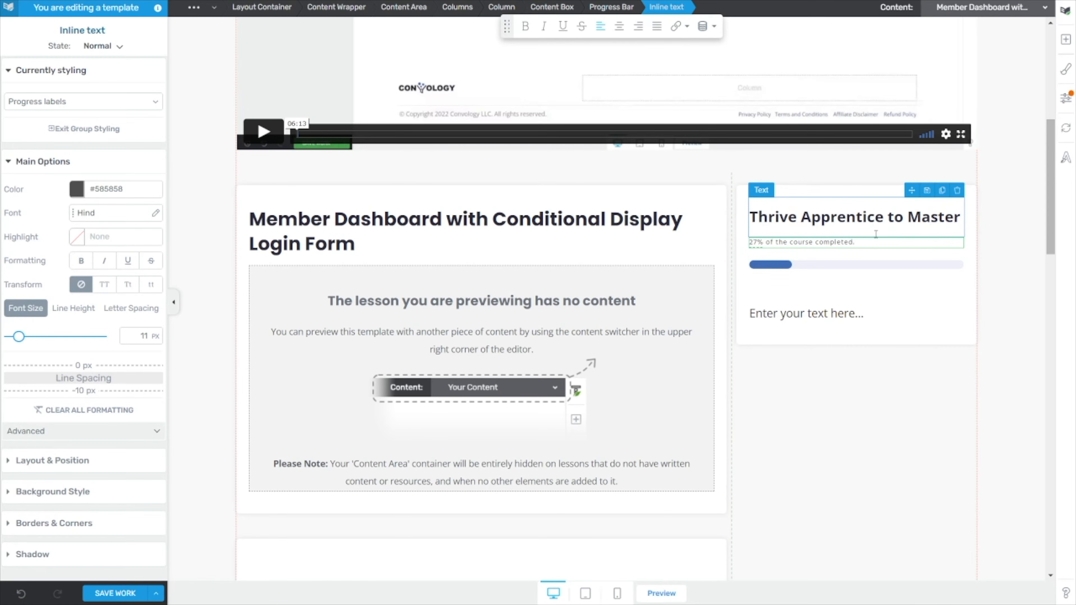
left_click_drag(858, 243, 720, 208)
key("BackSpace")
type("COMPLETED")
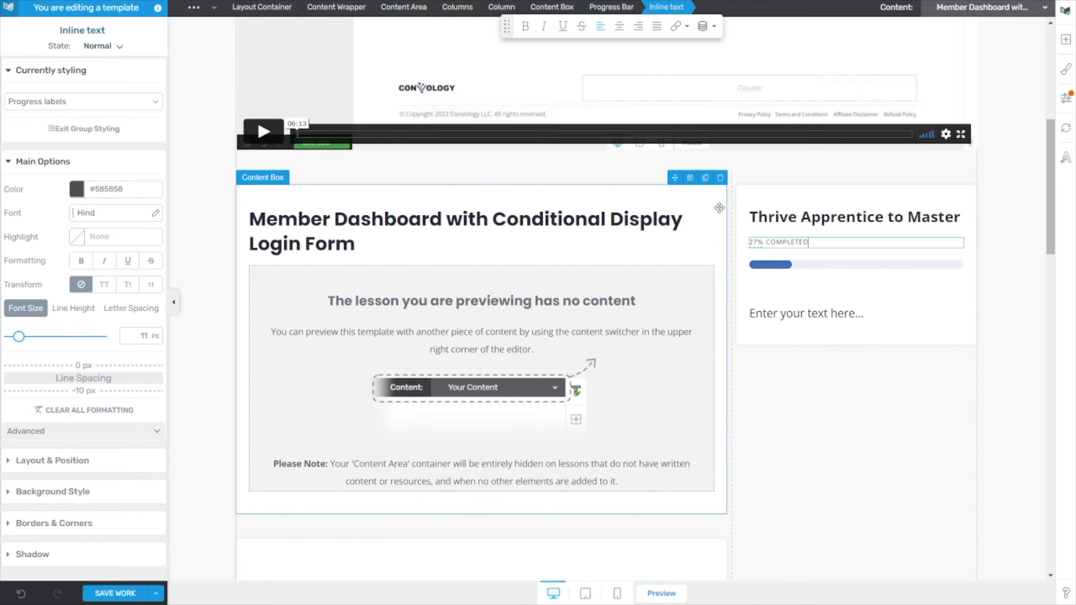
- Set the progress label's font size to 12 px and its bottom margin to -18 px
double_click(144, 336)
type("12")
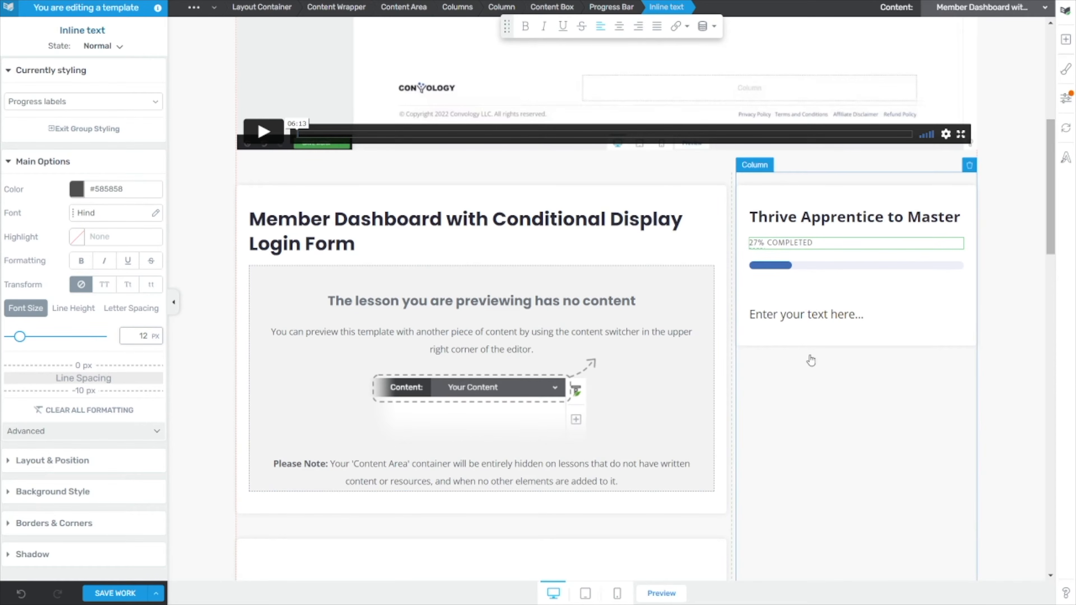
left_click(52, 461)
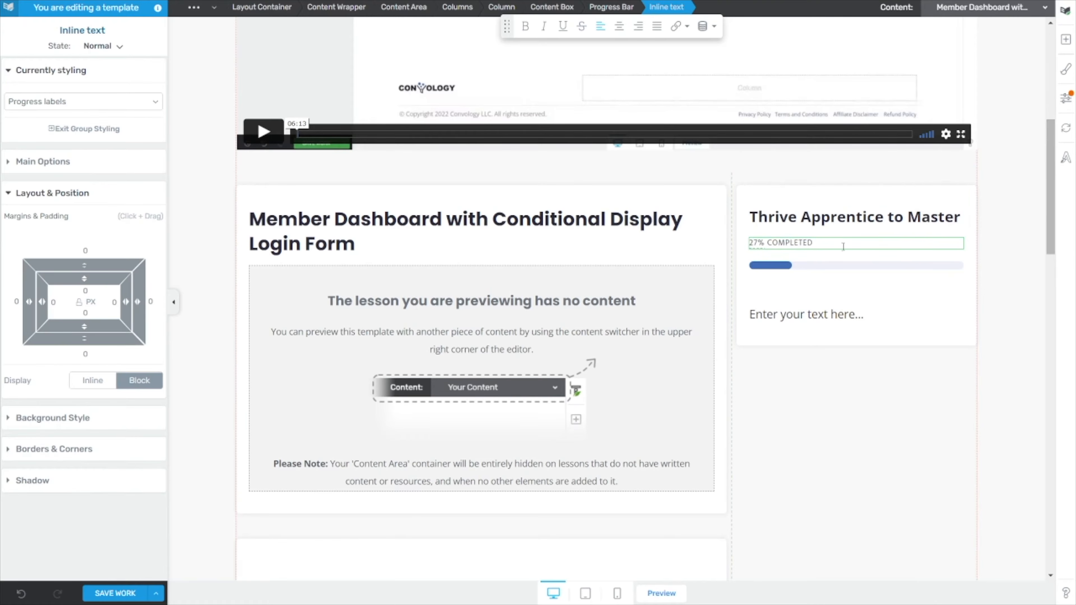
left_click_drag(86, 339, 89, 317)
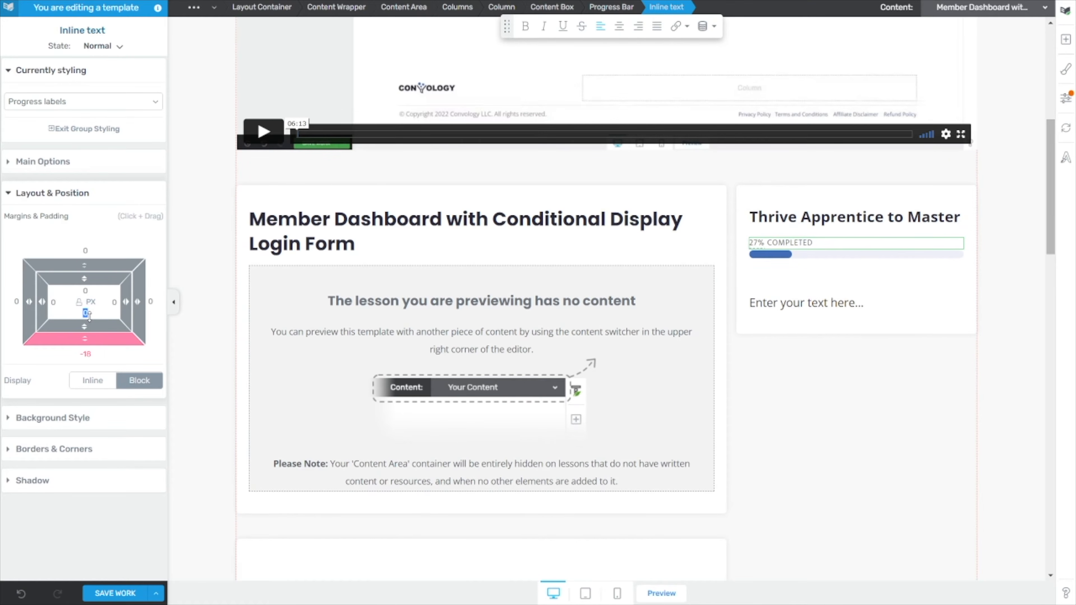
left_click(813, 422)
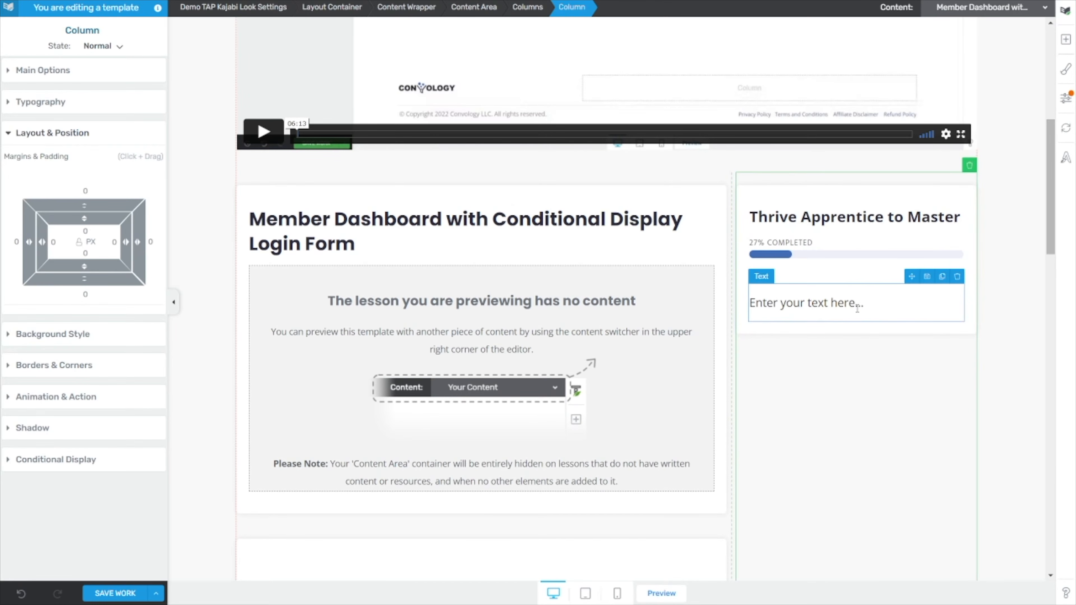
- Add a Button element between the progress bar and the placeholder text, and label it "Next"
left_click_drag(982, 116, 849, 274)
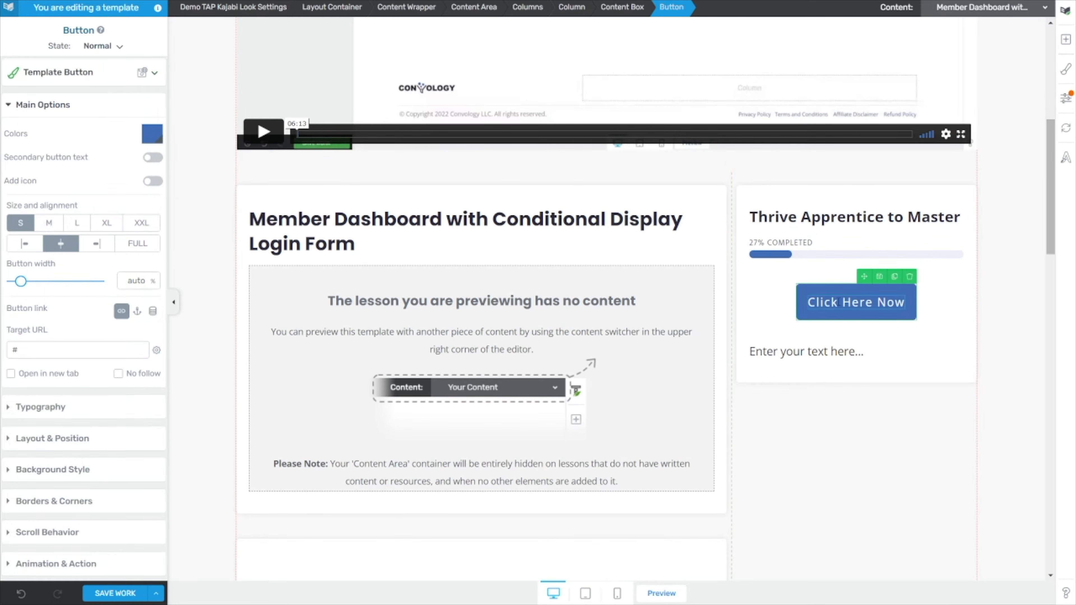
triple_click(846, 302)
type("Next")
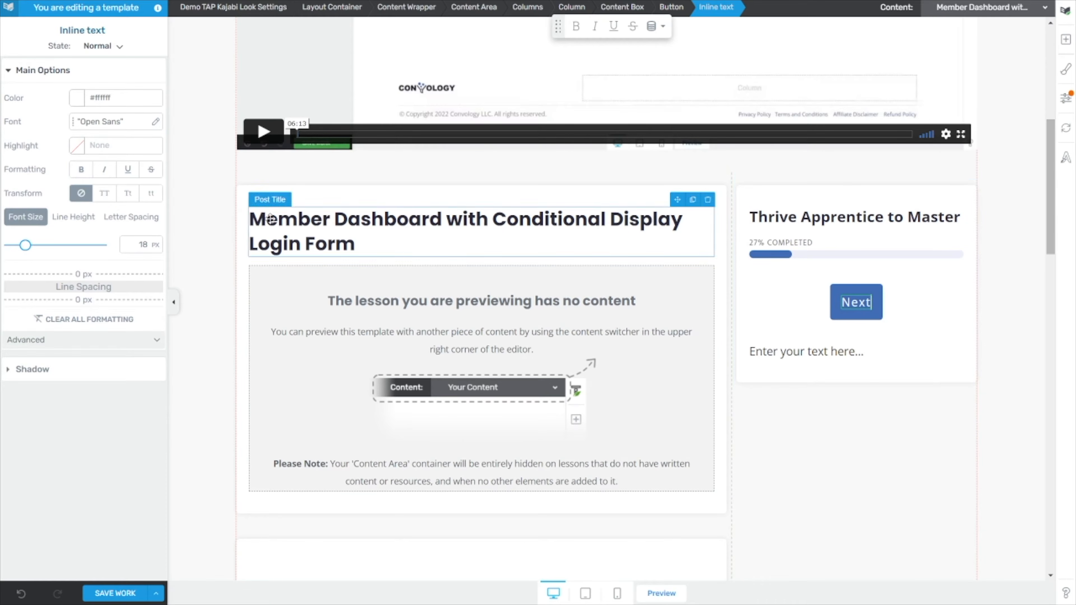
- Set the Next button to size S with a width of 100 px
left_click(674, 8)
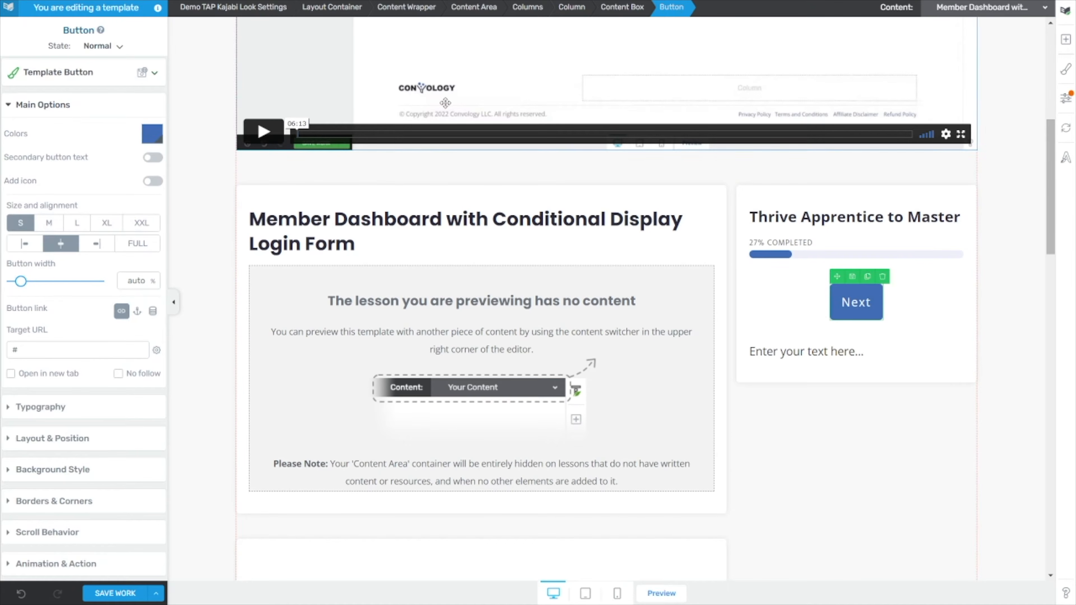
left_click(27, 229)
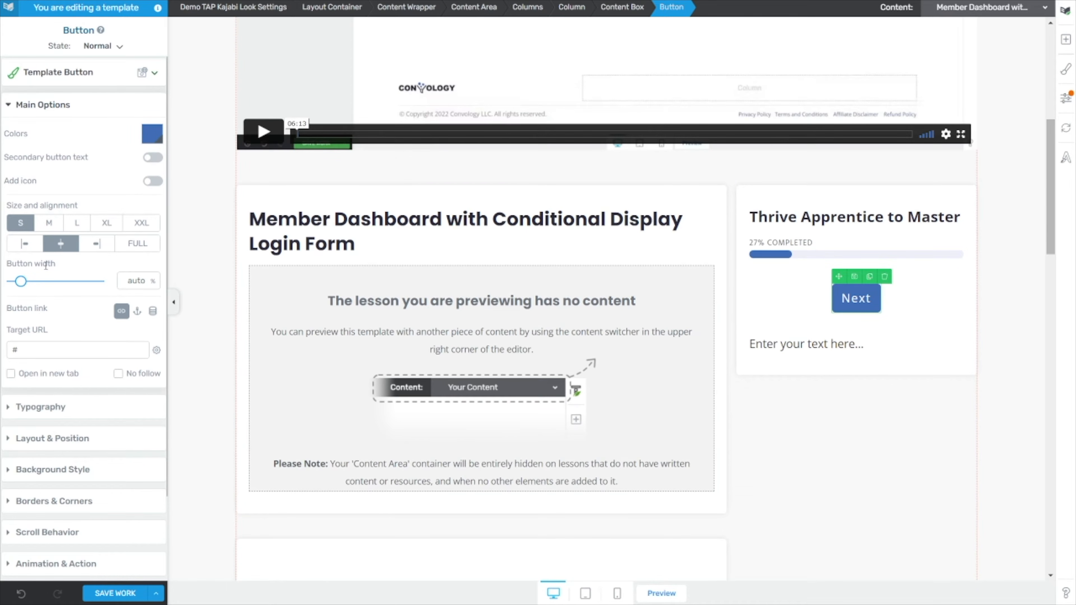
mouse_move(153, 282)
left_click(152, 311)
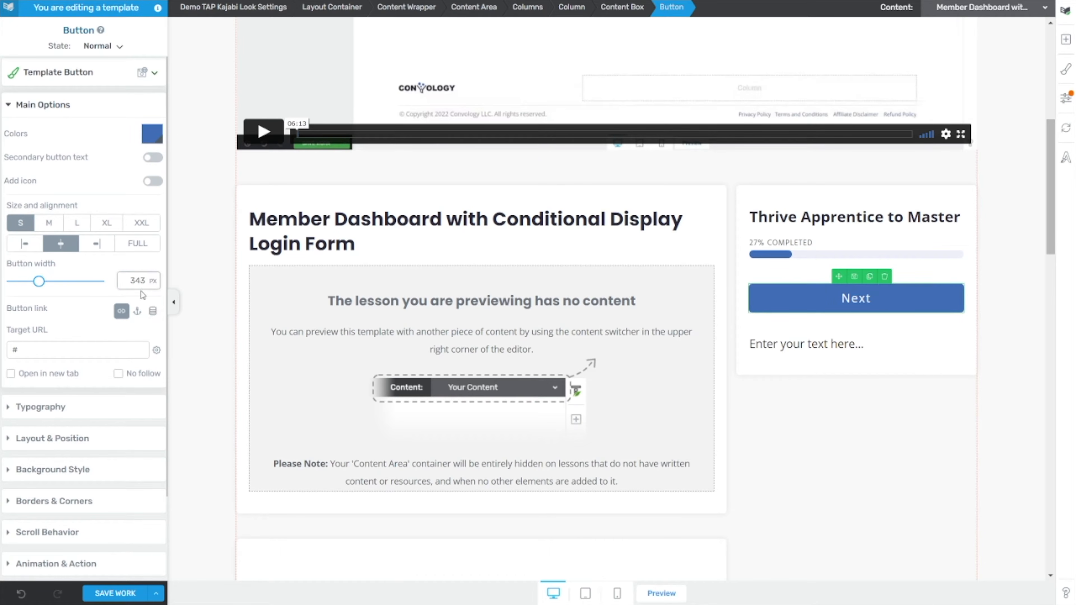
left_click_drag(39, 283, 19, 283)
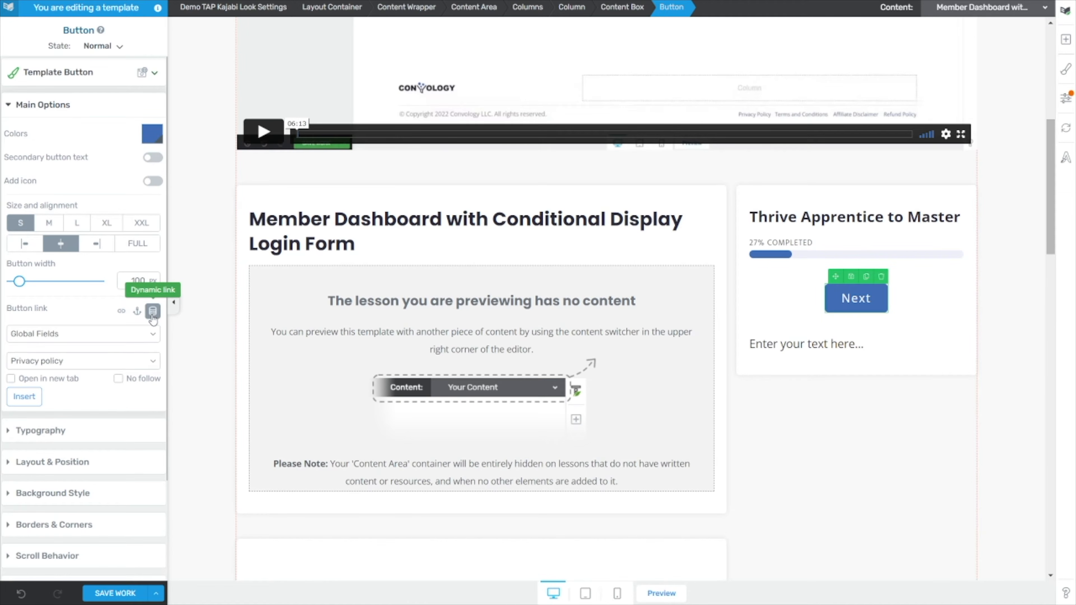
- Give the Next button the Thrive Apprentice dynamic link "Mark lesson complete/next lesson" with "Also go to next lesson" enabled
left_click(127, 334)
left_click(101, 364)
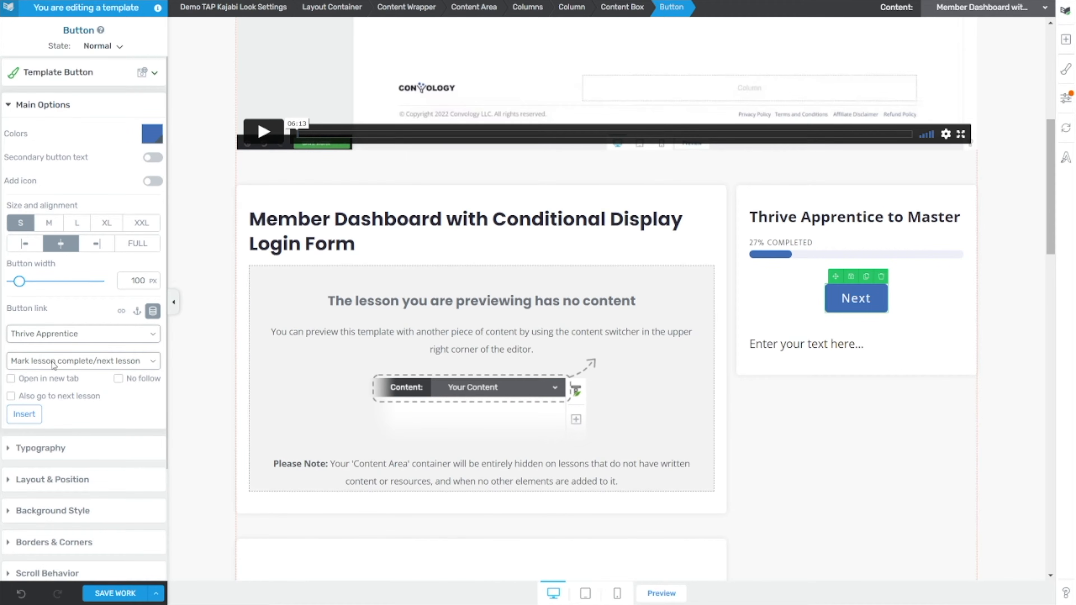
left_click(128, 362)
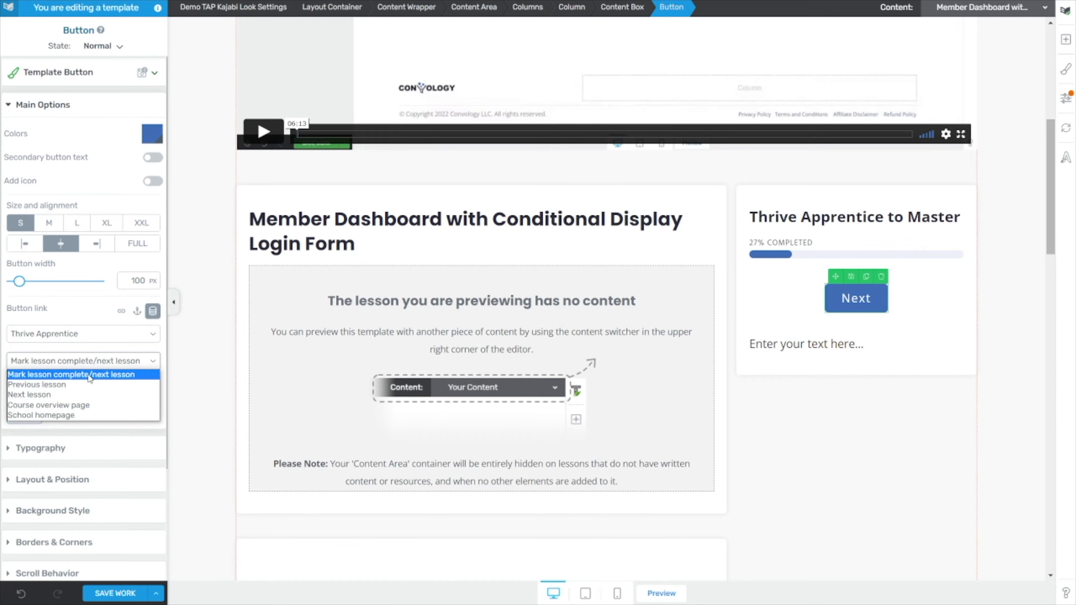
left_click(97, 374)
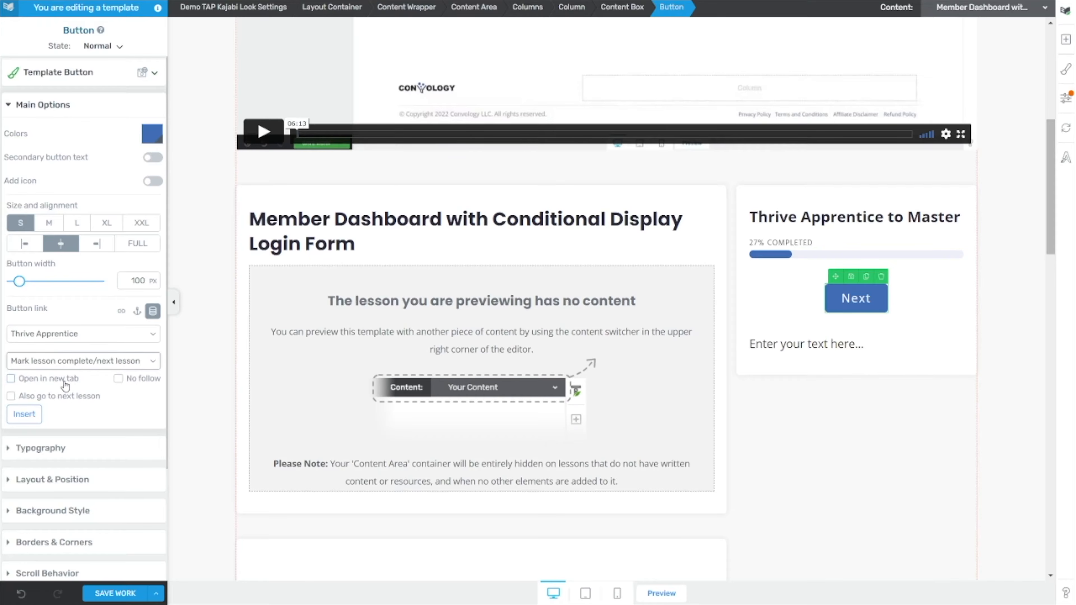
left_click(11, 396)
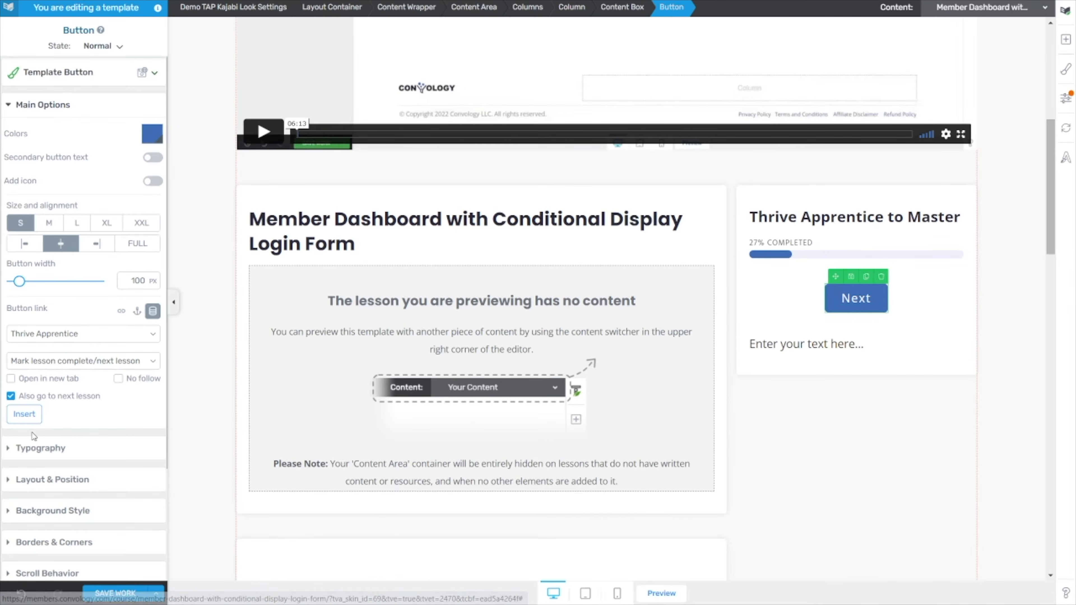
left_click(29, 414)
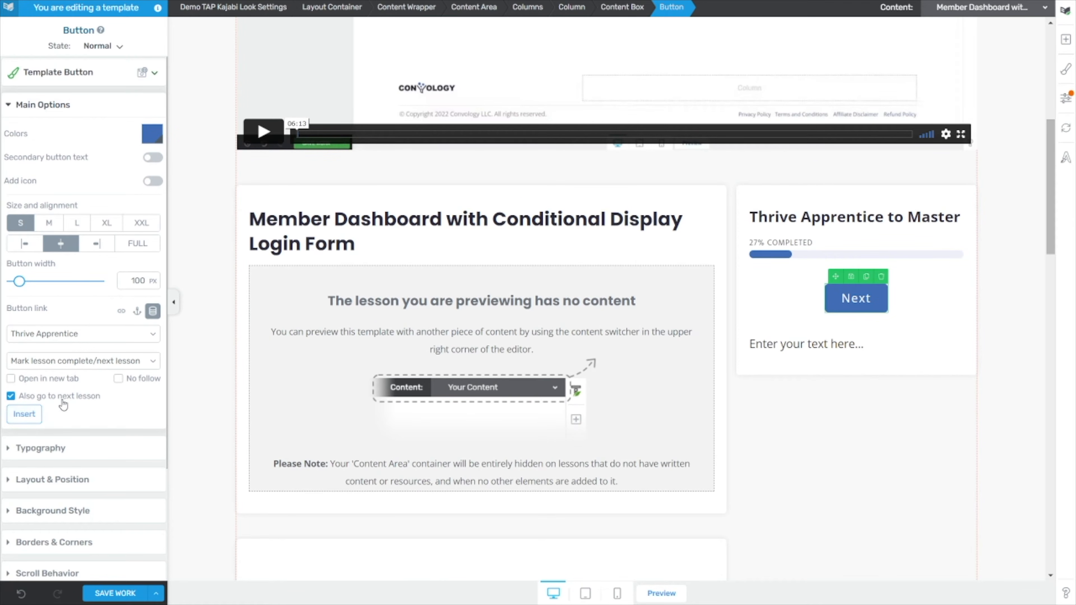
left_click(33, 416)
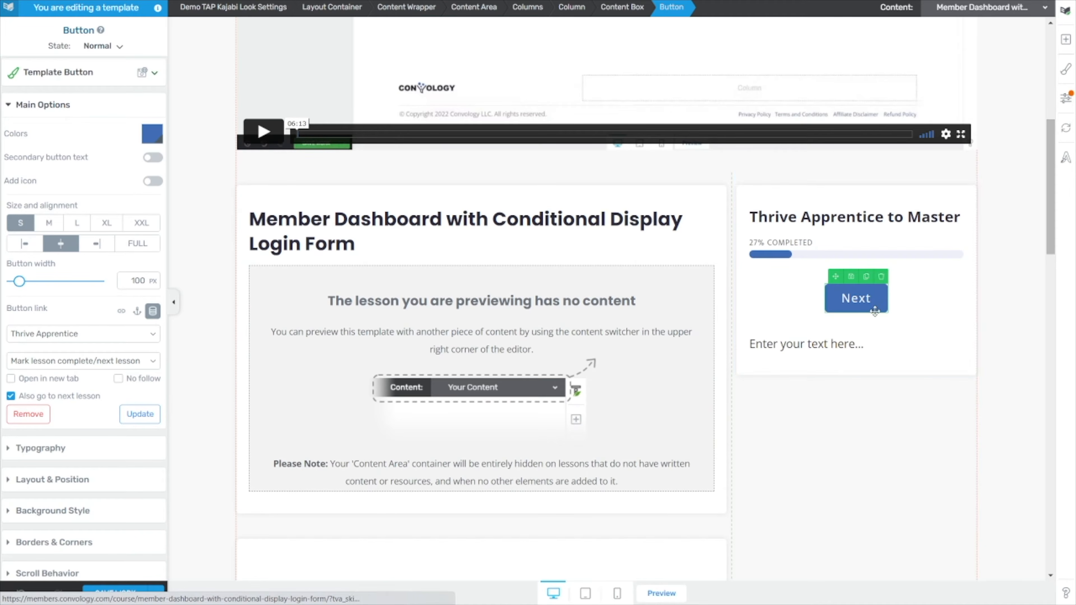
- Duplicate the Next button and place both copies side by side in a new 1/2 + 1/2 Columns element below the progress bar
left_click(867, 278)
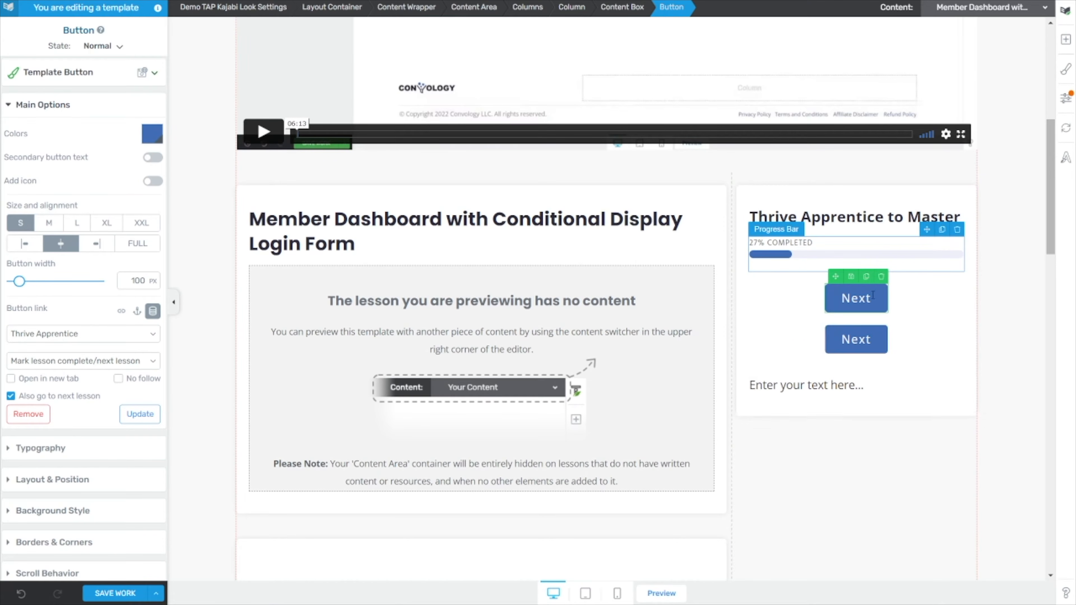
left_click(1066, 40)
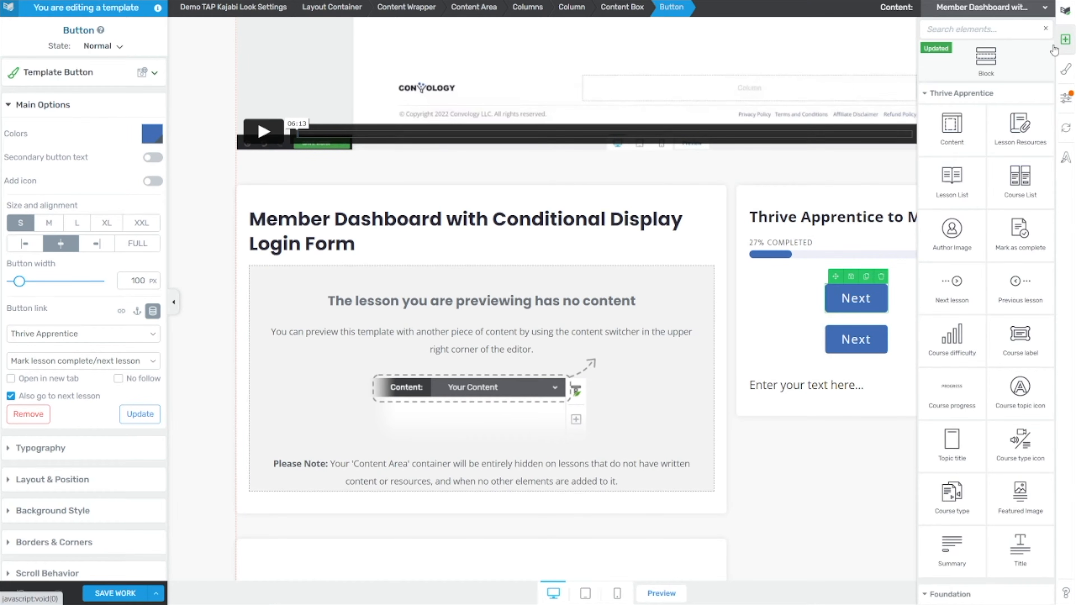
type("colum")
left_click_drag(952, 111, 864, 283)
left_click(856, 308)
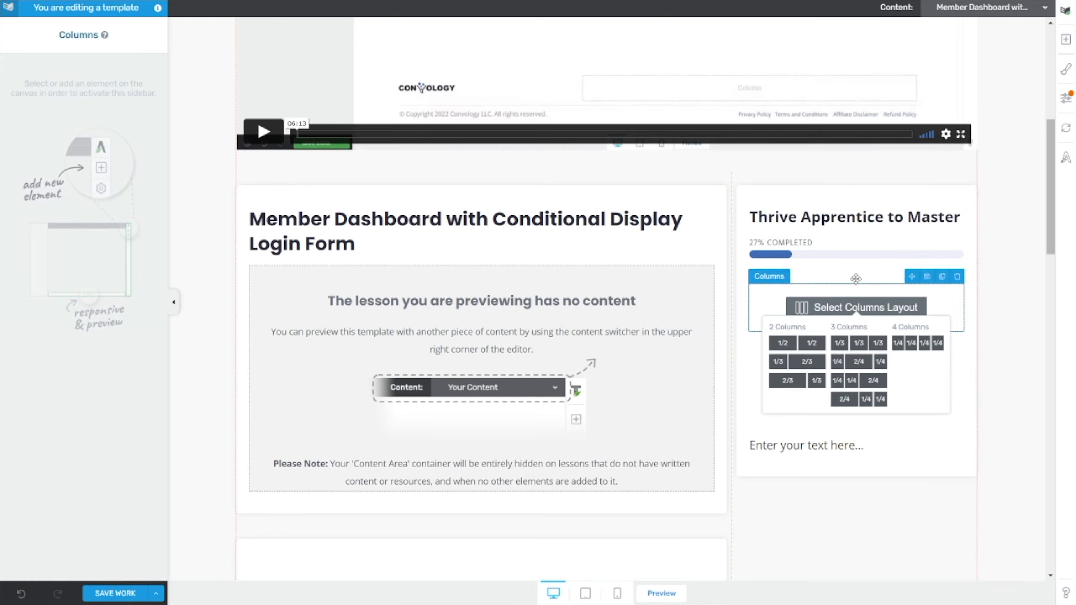
left_click(795, 345)
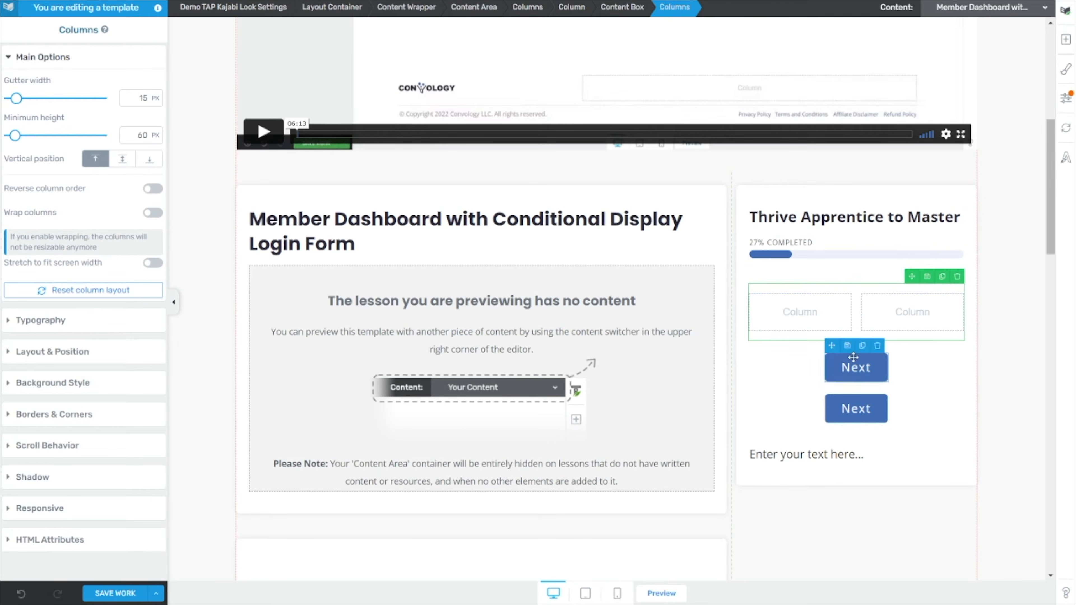
mouse_move(853, 360)
left_mouse_down()
mouse_move(884, 315)
mouse_move(911, 318)
left_mouse_up()
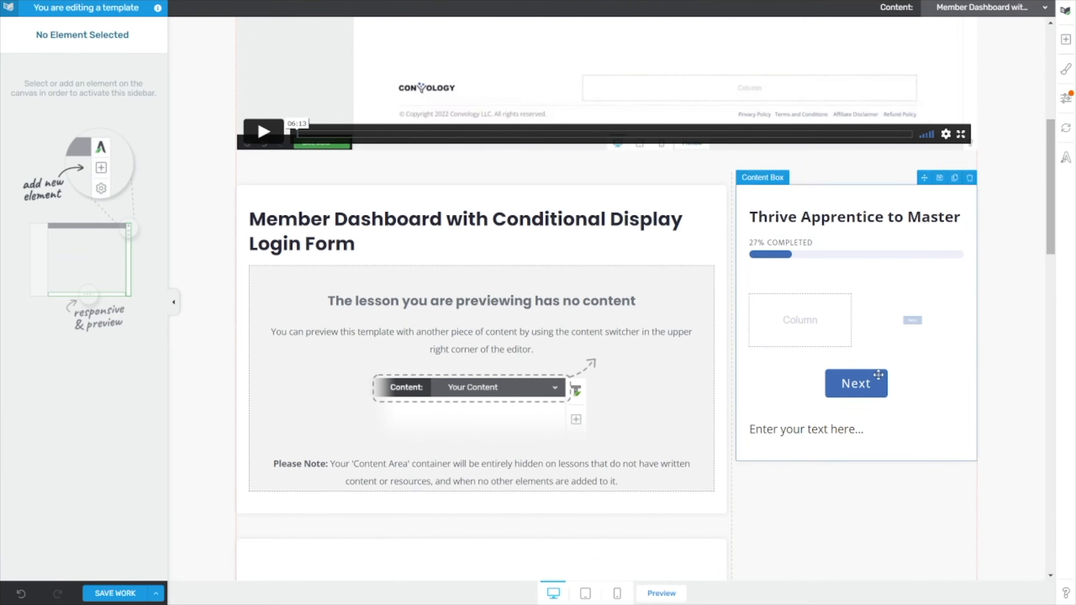
left_click_drag(852, 379, 800, 321)
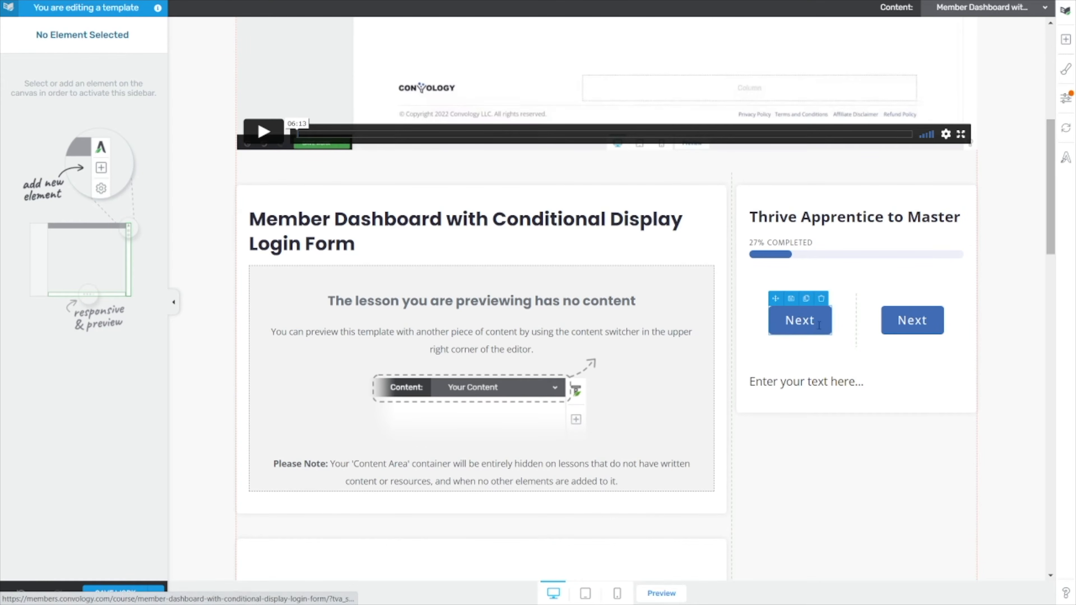
- Relabel the button in the first of the two new columns as "Back"
left_click(799, 321)
type("Previous")
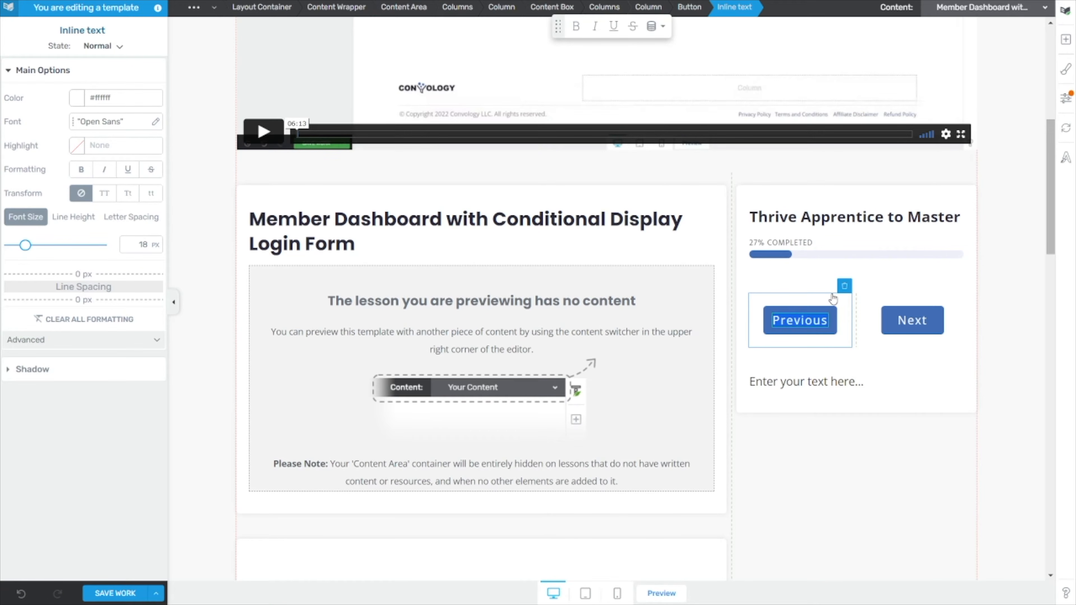
key("ctrl+a")
type("Back")
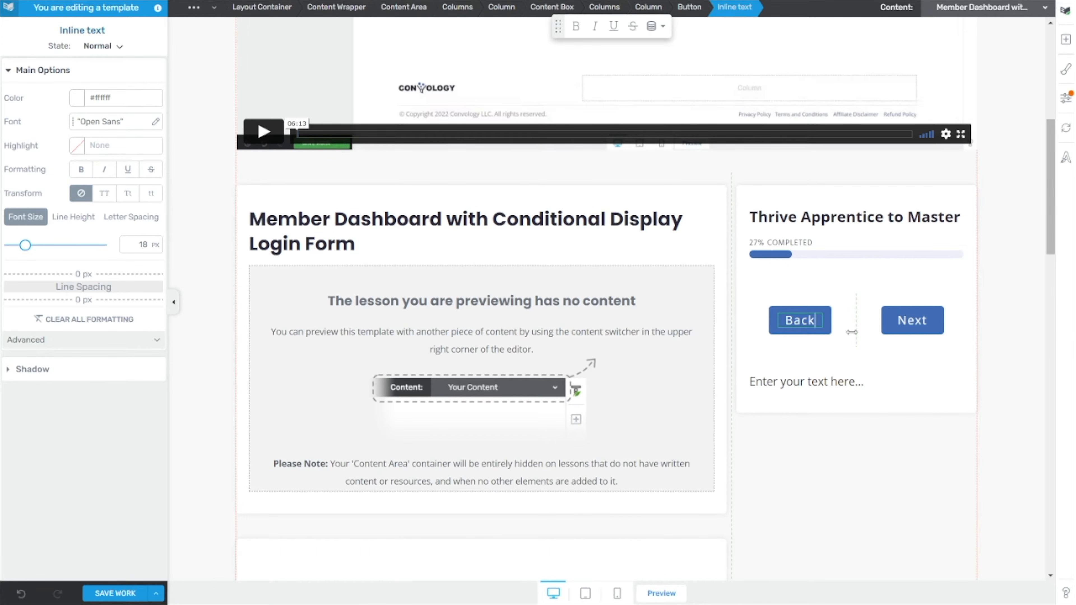
- Change the Back button's Thrive Apprentice dynamic link to "Previous lesson" and update it
left_click(827, 329)
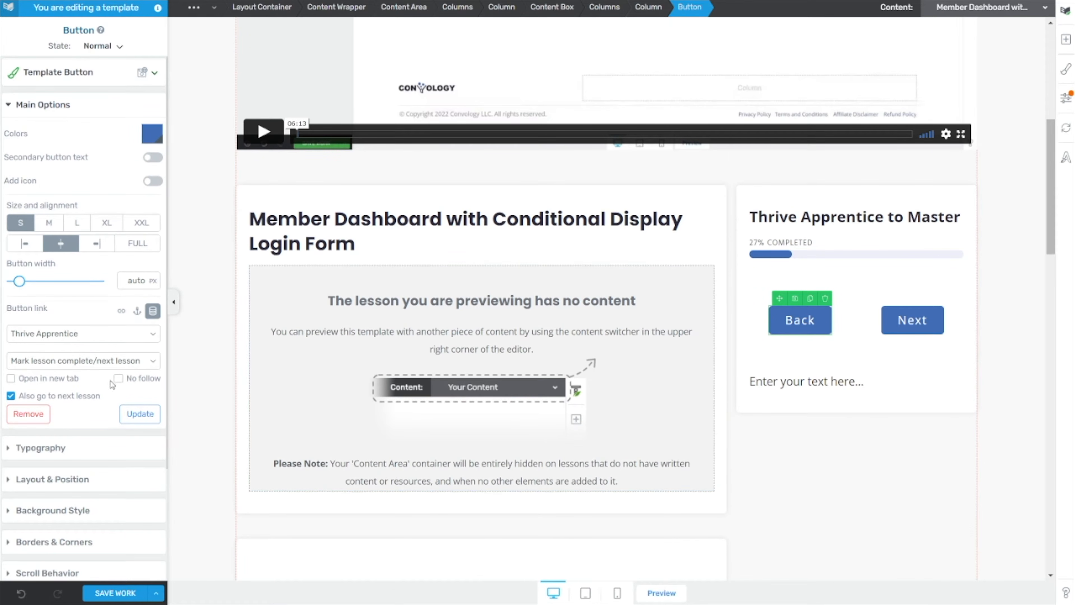
left_click(50, 363)
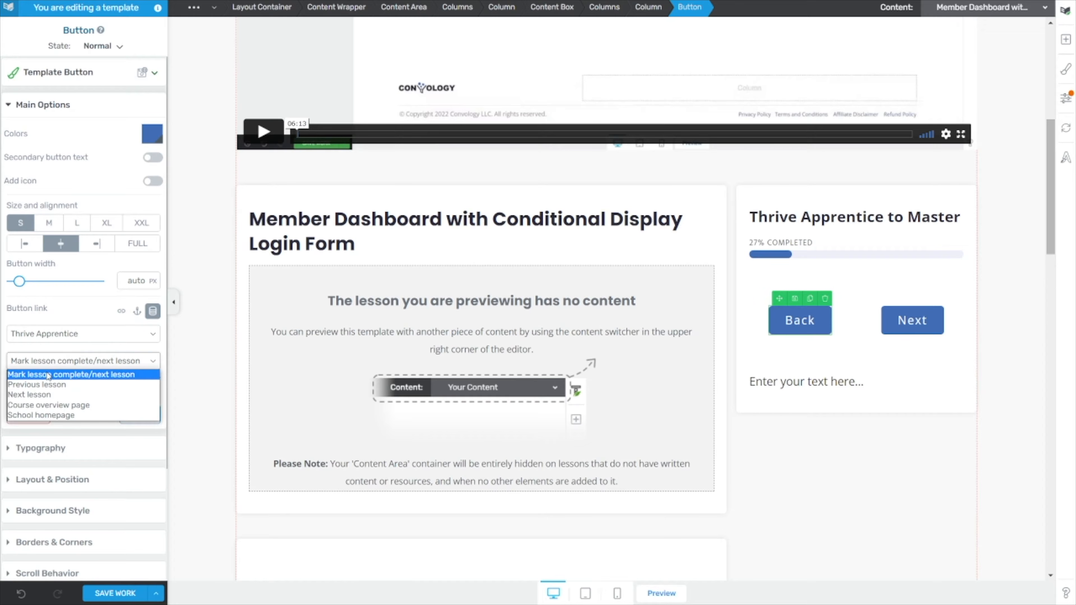
left_click(48, 386)
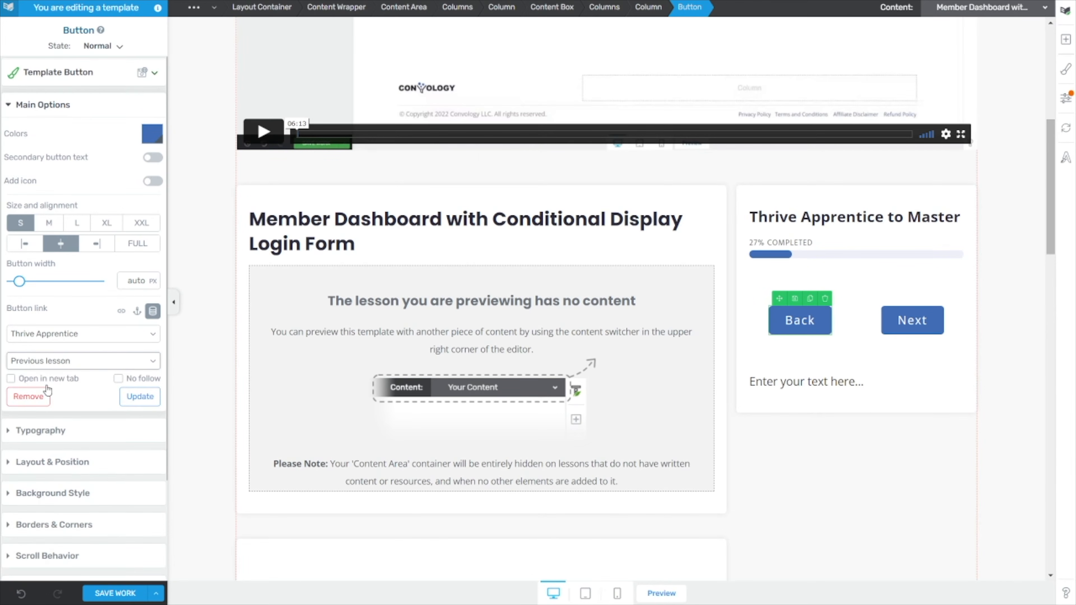
left_click(134, 404)
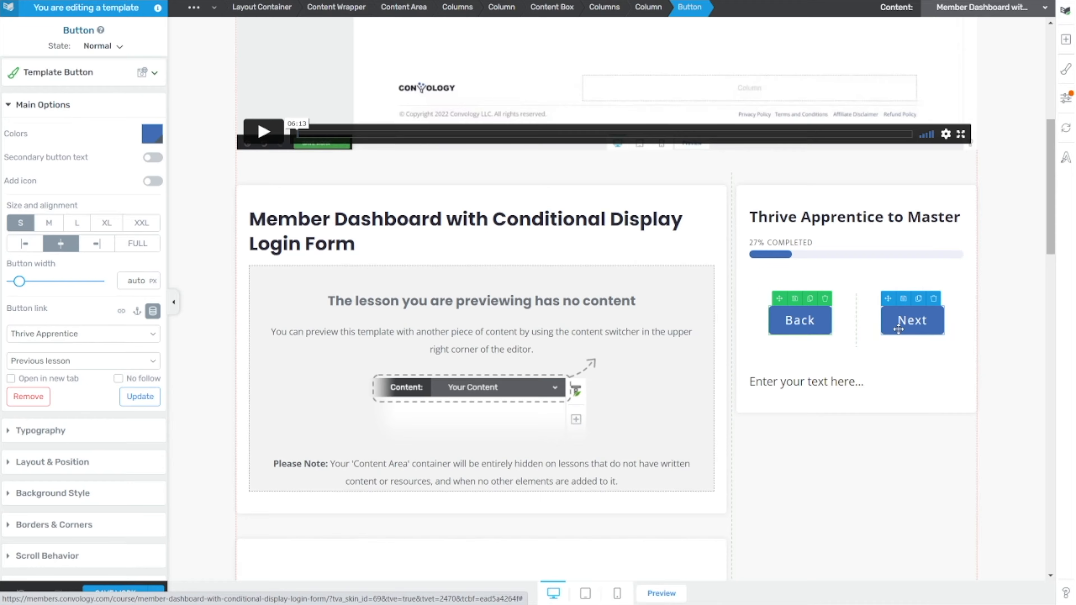
left_click(843, 445)
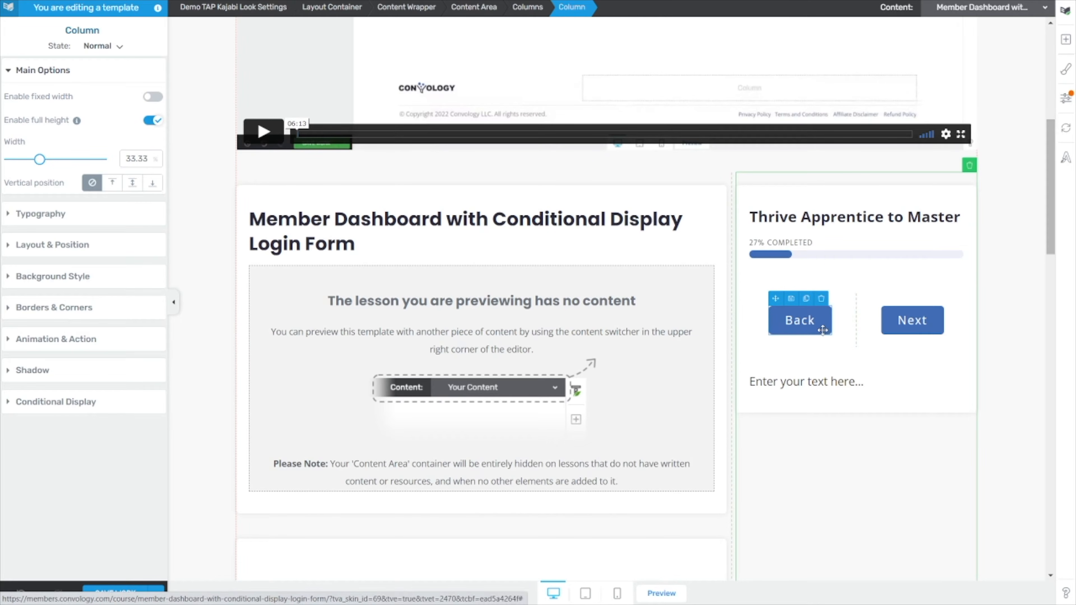
- Set both the Back and Next buttons to full width within their columns
left_click(824, 330)
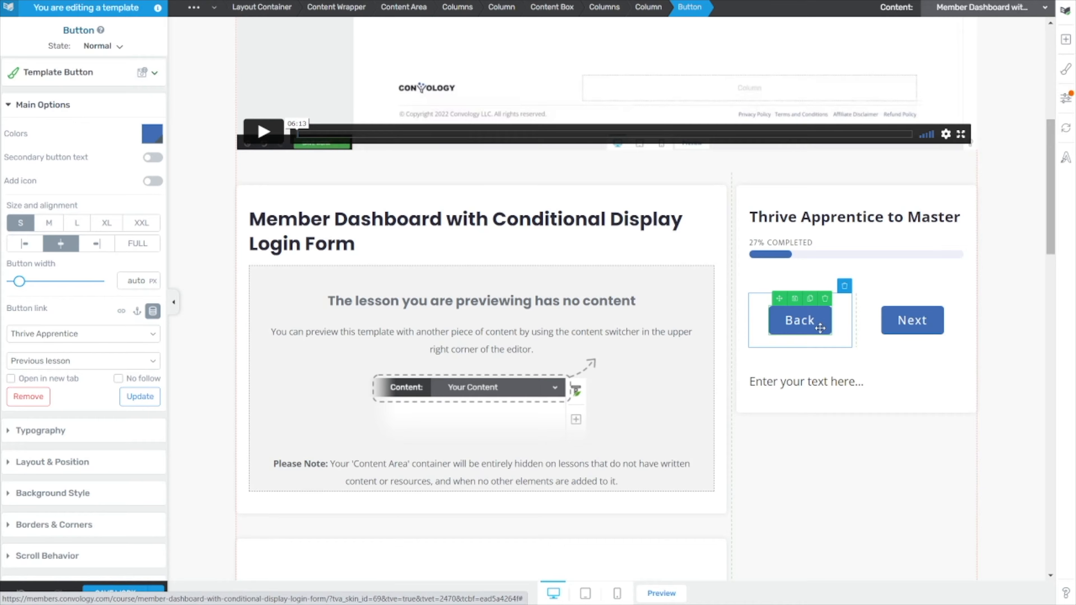
left_click(136, 245)
left_click(911, 328)
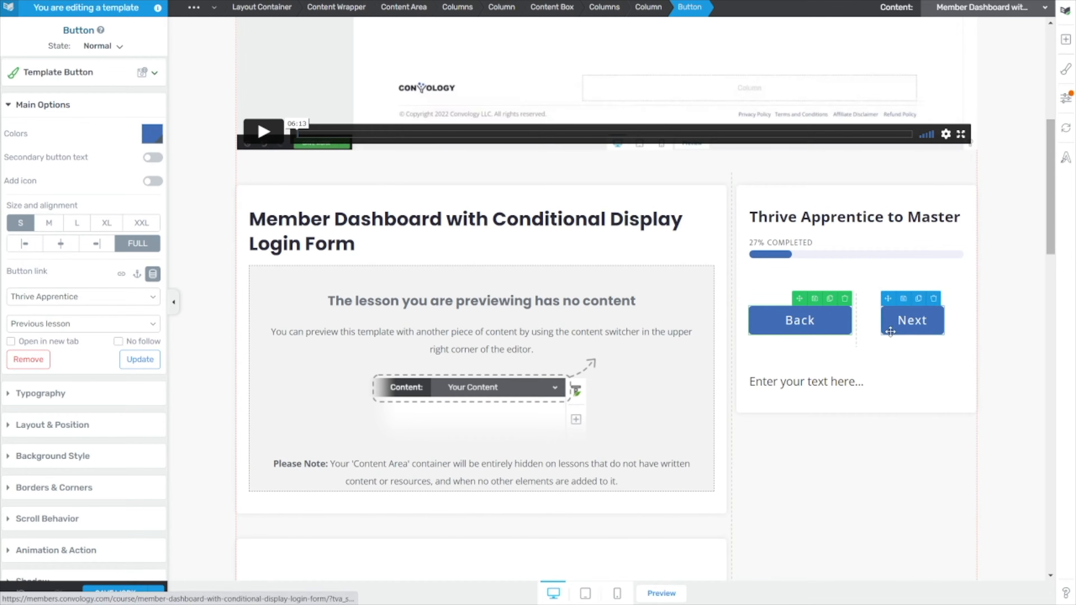
left_click(137, 243)
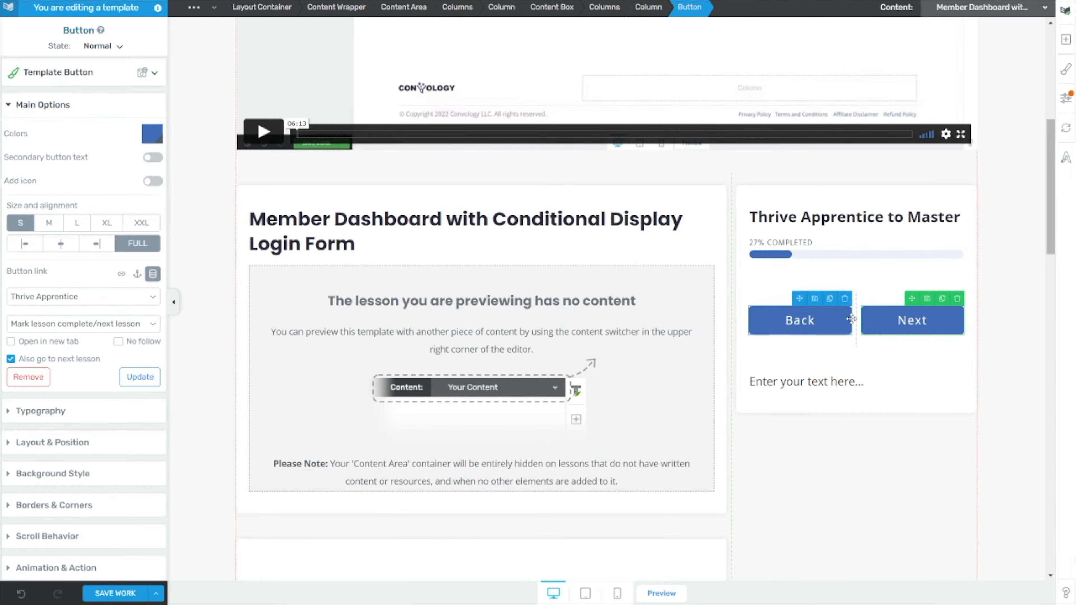
left_click(651, 14)
left_click(674, 8)
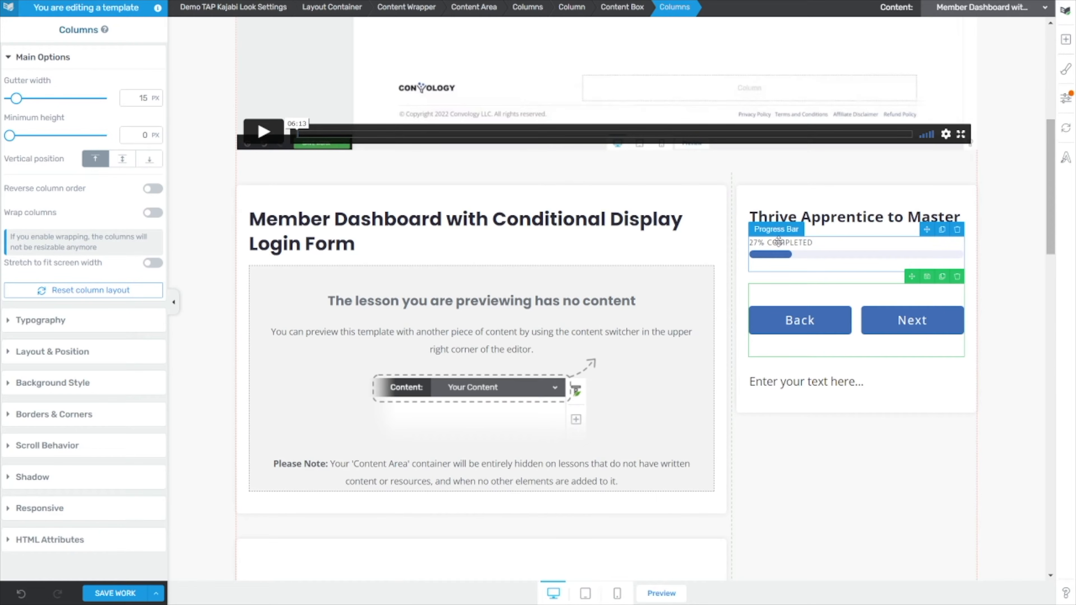
- Add an icon to the left side of the Back button's label and choose the solid angle-left icon for it
left_click(837, 333)
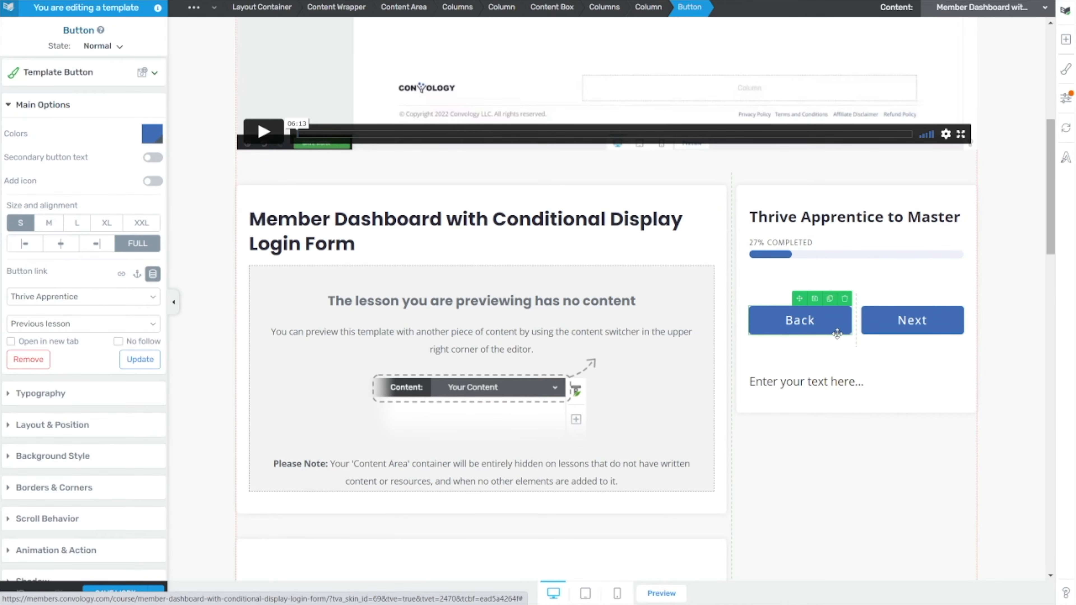
left_click(152, 181)
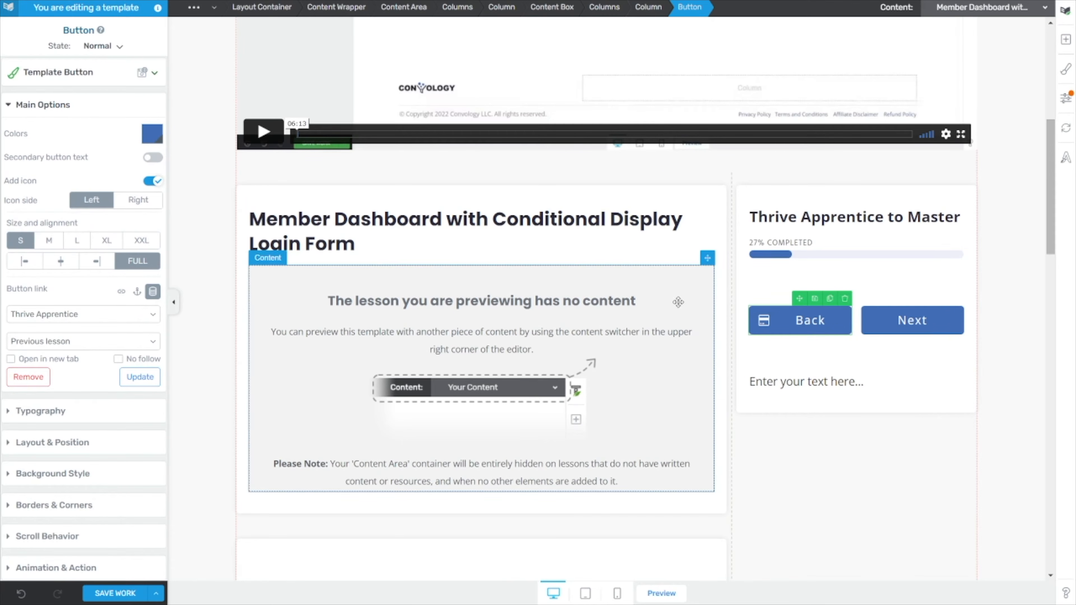
left_click(765, 322)
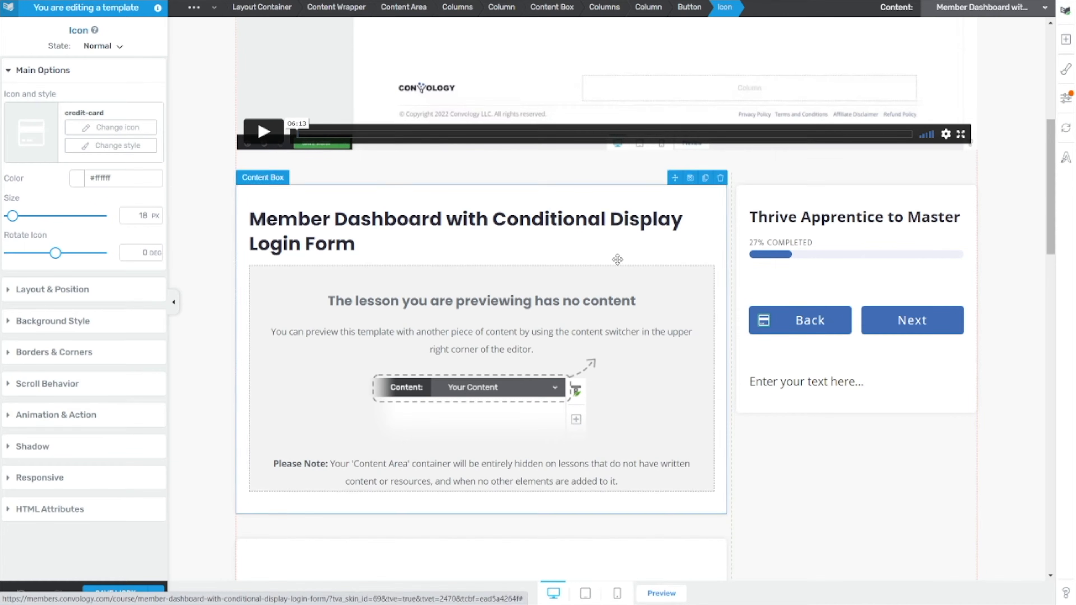
left_click(91, 129)
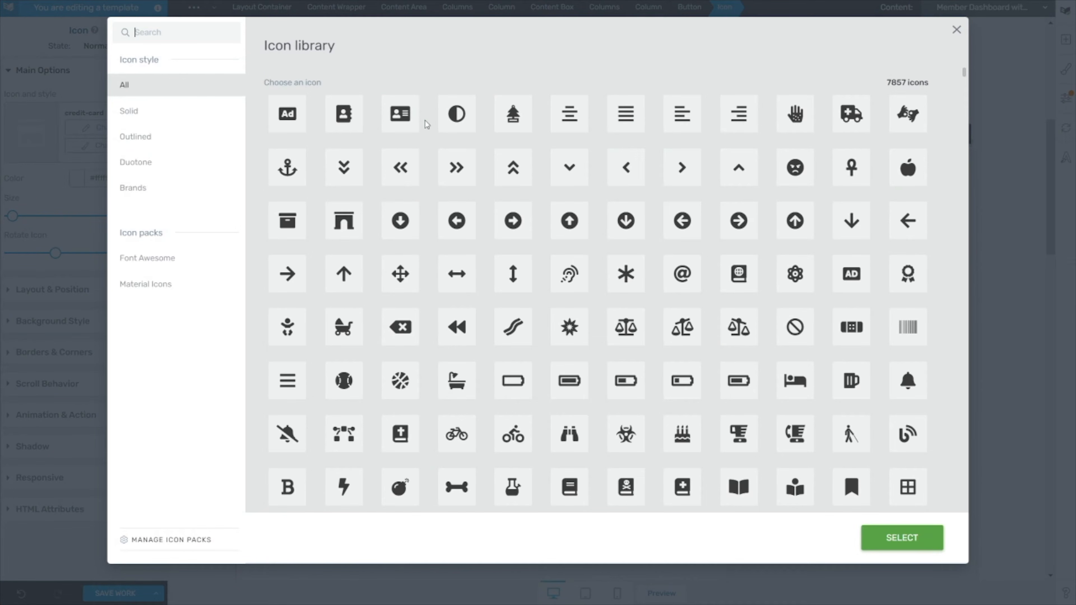
left_click(627, 172)
left_click(898, 535)
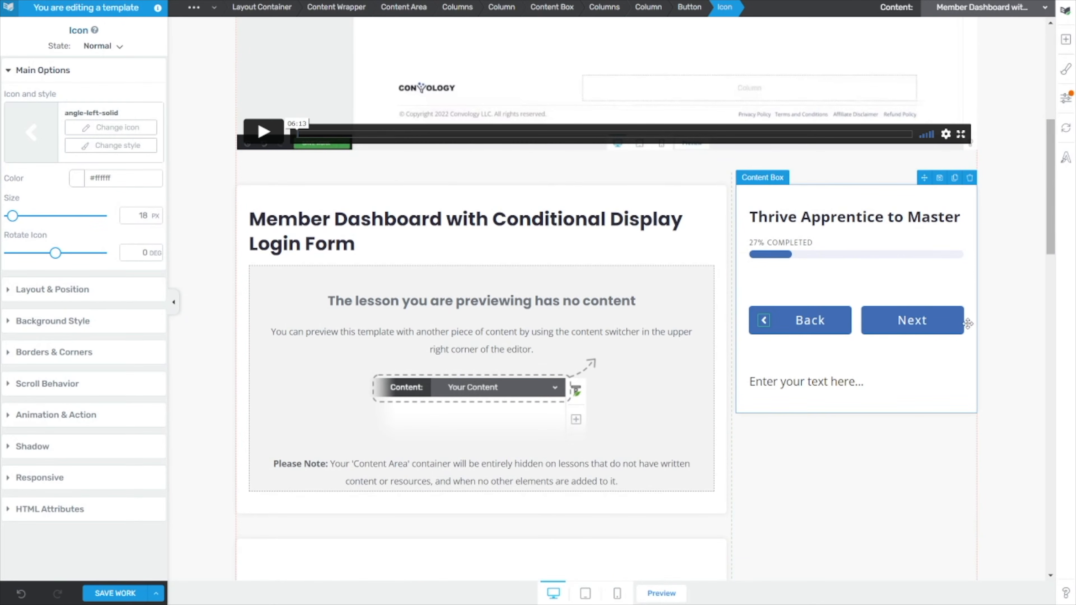
- Add an icon on the right side of the Next button's label and choose the solid angle-right icon for it
left_click(949, 325)
left_click(153, 181)
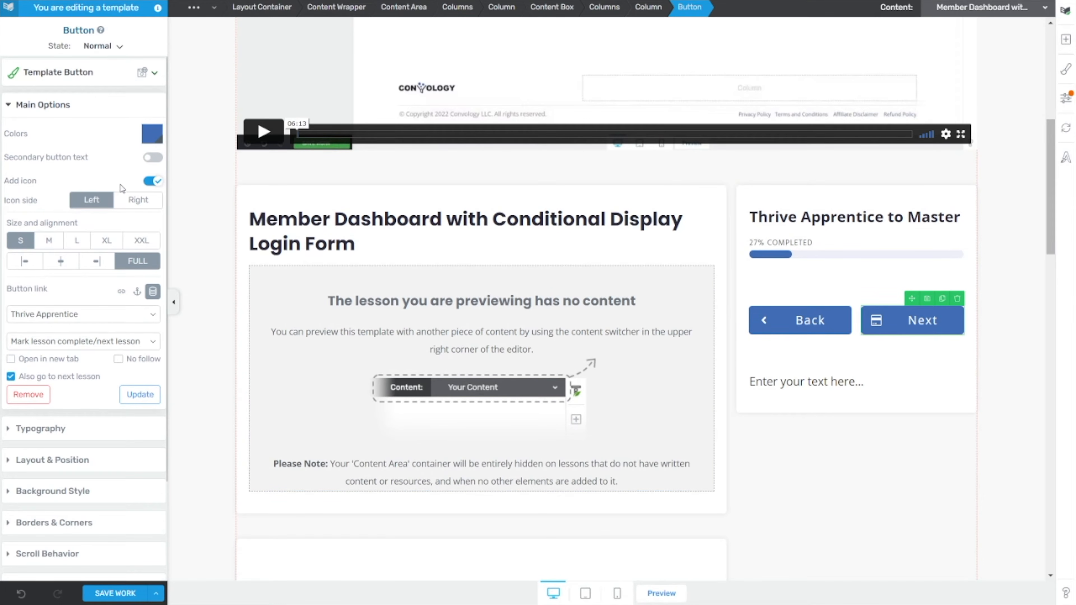
left_click(139, 201)
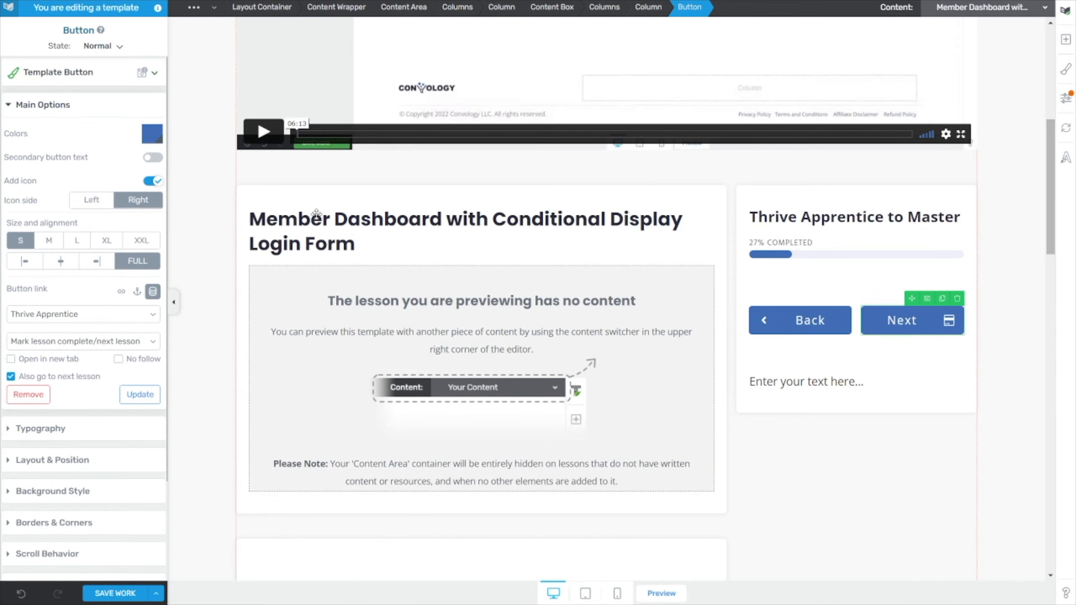
left_click(950, 324)
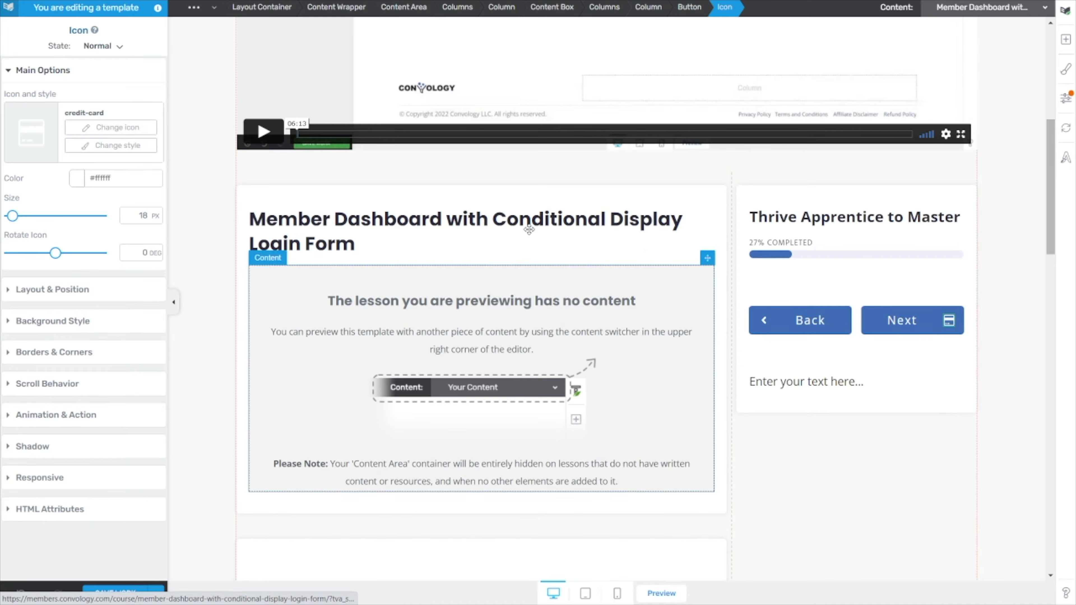
left_click(90, 129)
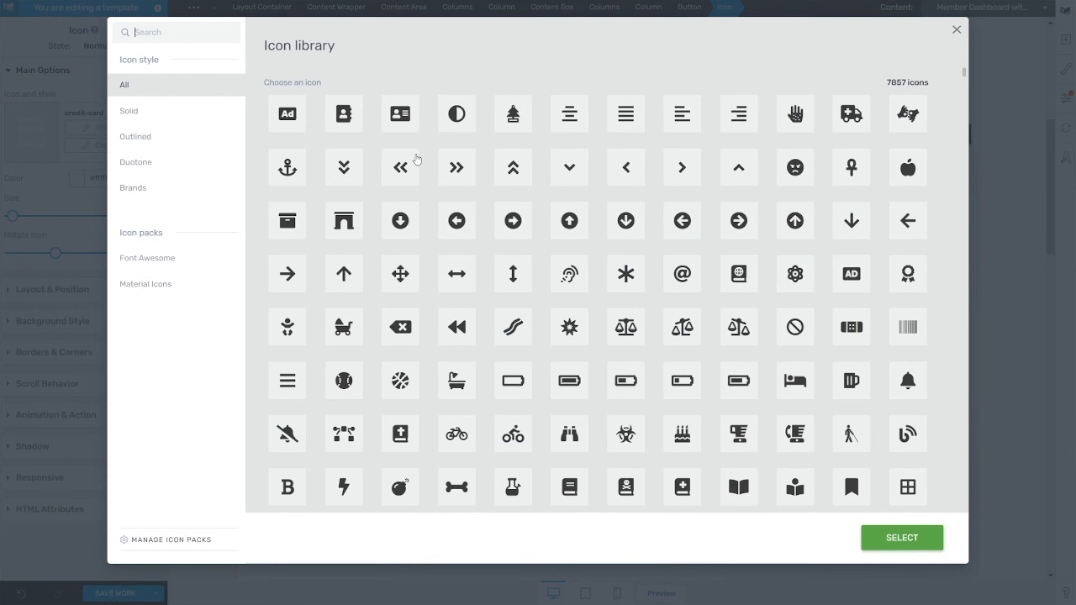
left_click(682, 168)
left_click(932, 539)
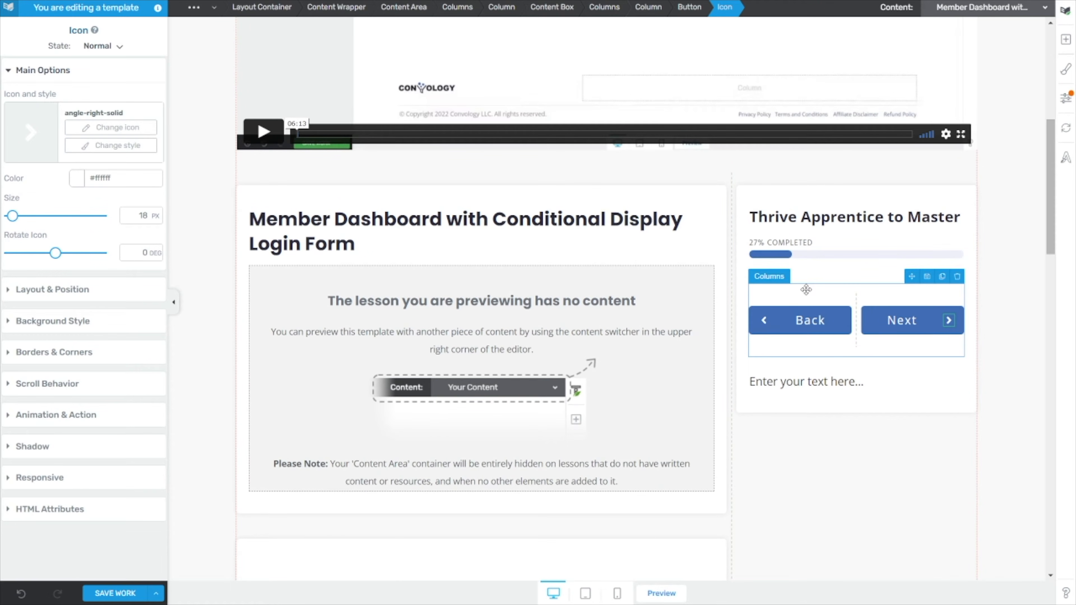
- Set the Back button's top and bottom margins to 0 px
left_click(782, 319)
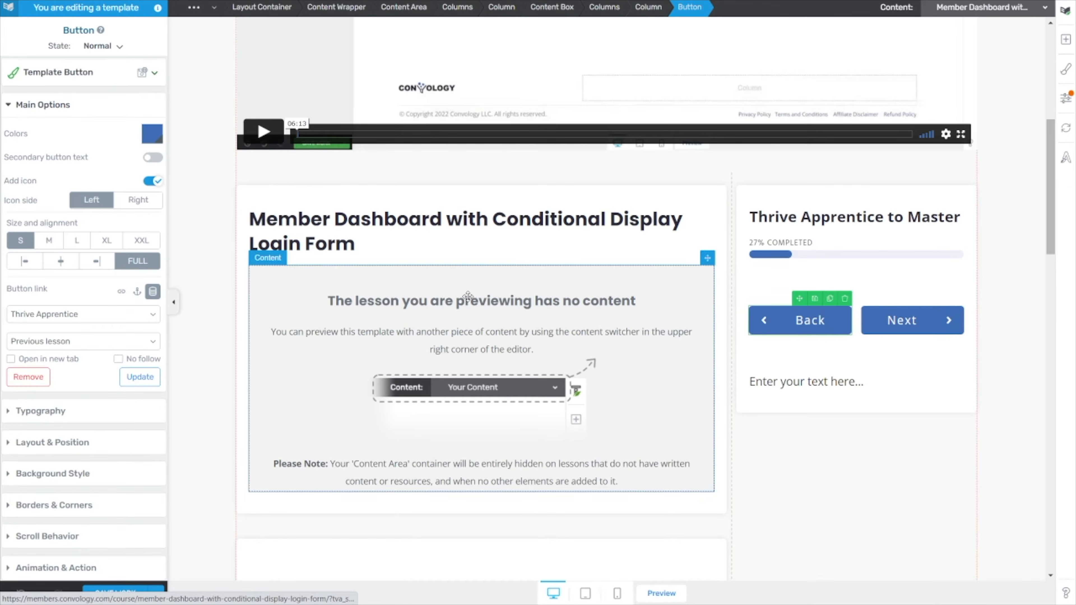
left_click(46, 443)
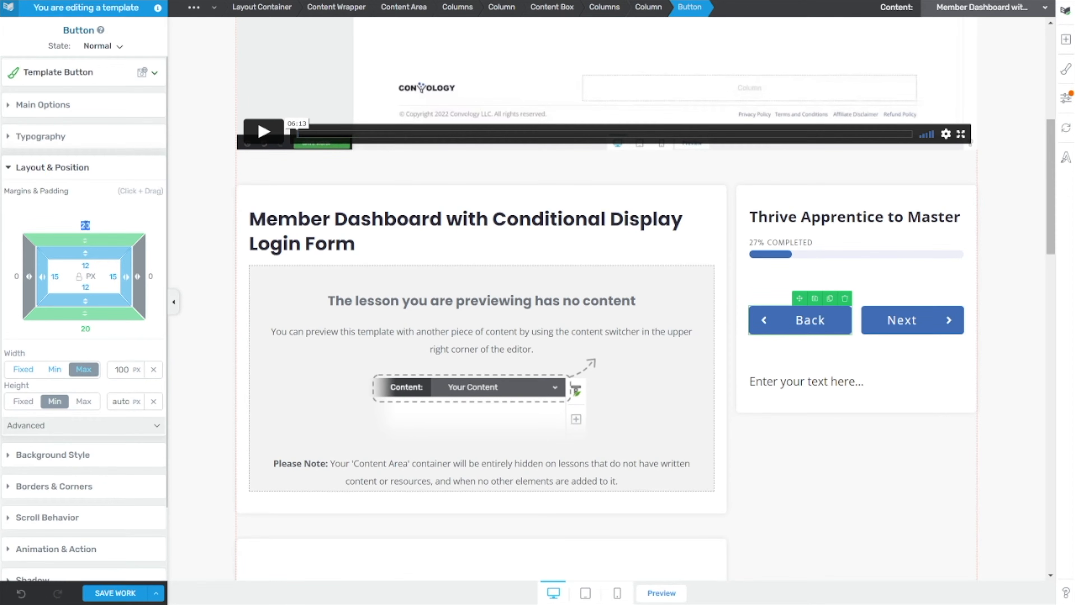
type("0")
left_click(92, 325)
type("0")
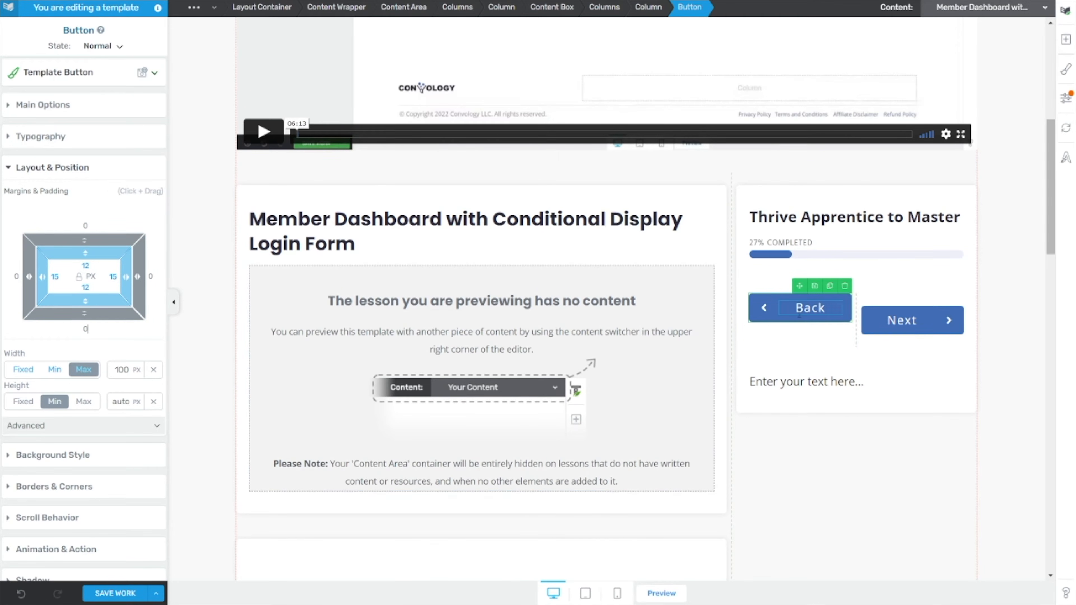
- Set the Next button's top and bottom margins to 0 px
left_click(886, 327)
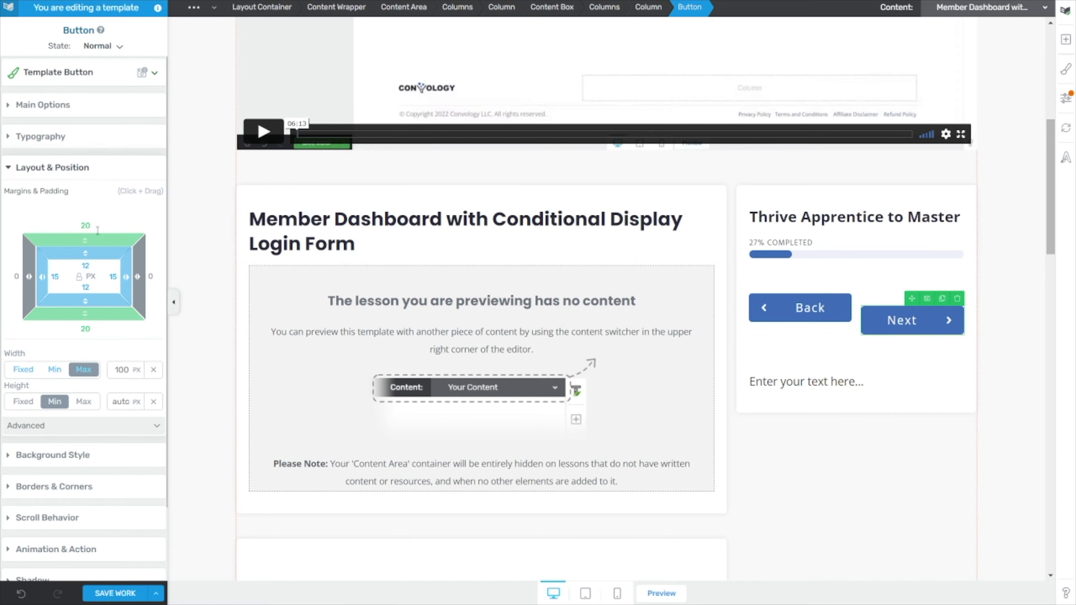
left_click(85, 225)
type("0")
left_click(86, 329)
type("0")
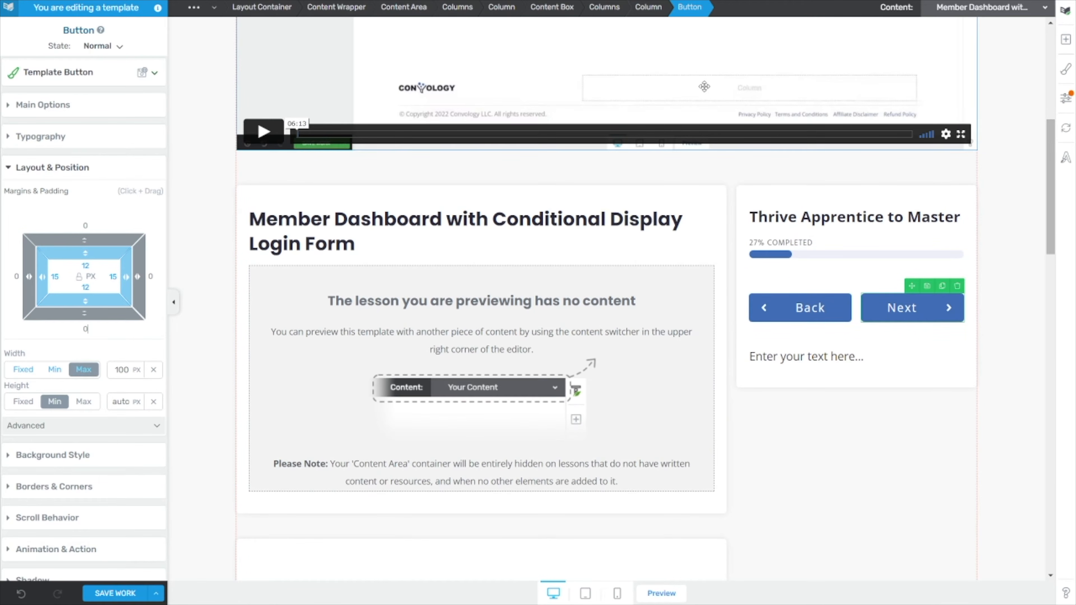
- Set the top and bottom margins and paddings of the Columns element holding the two buttons to 0 px
left_click(662, 8)
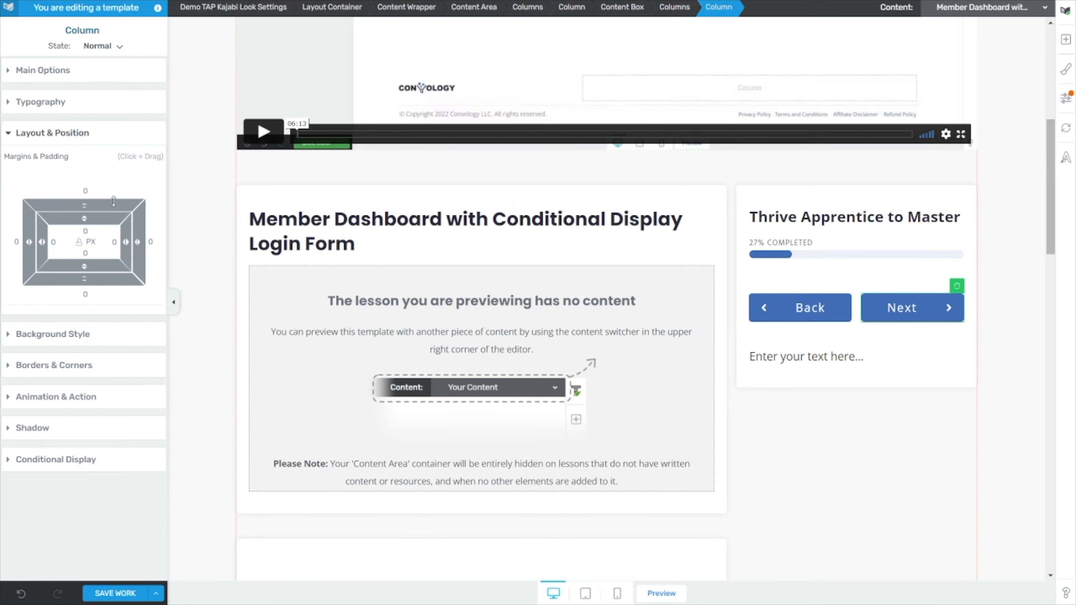
left_click(661, 9)
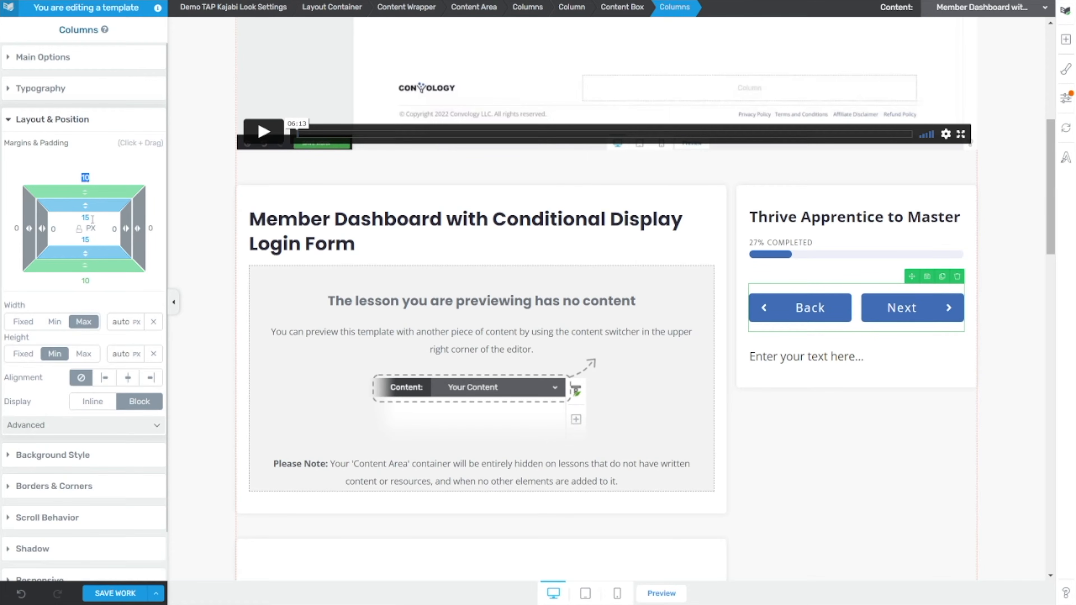
type("00")
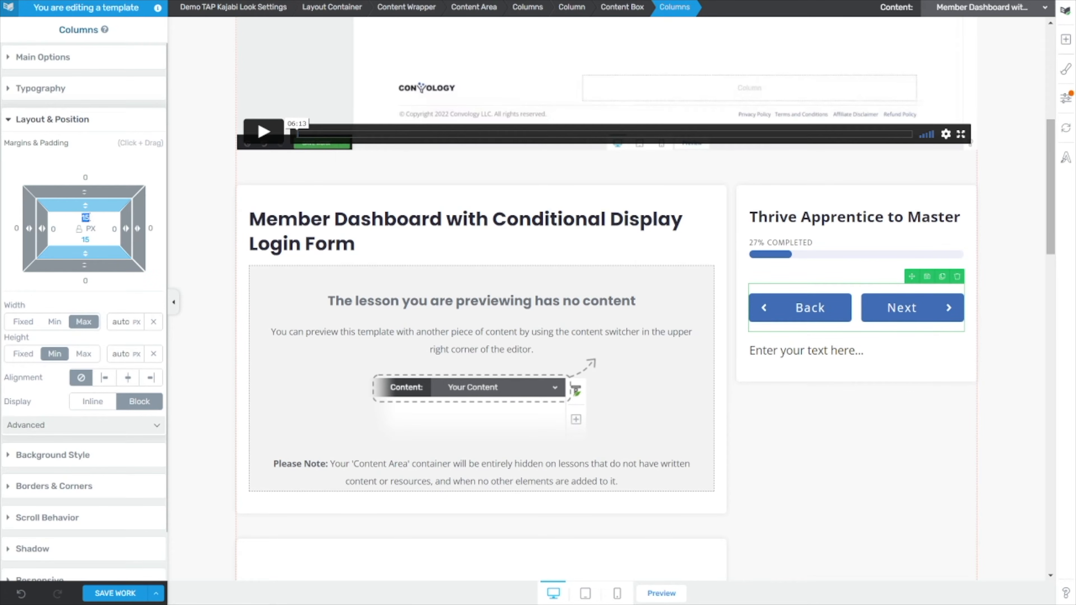
type("00")
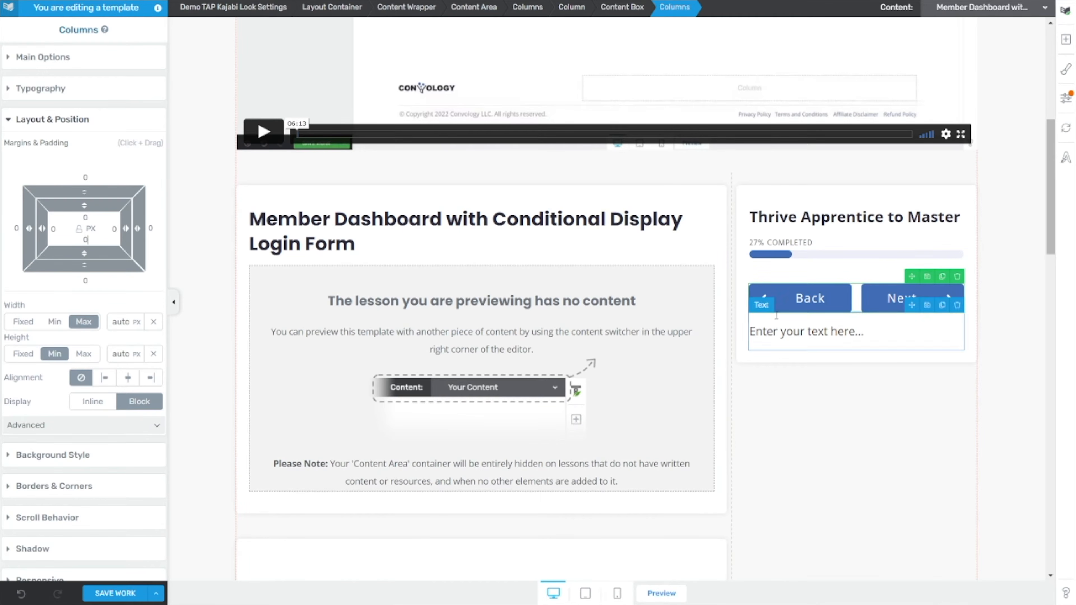
- Set the progress bar's bottom margin to 0 px and delete the placeholder text element below the buttons
left_click(870, 265)
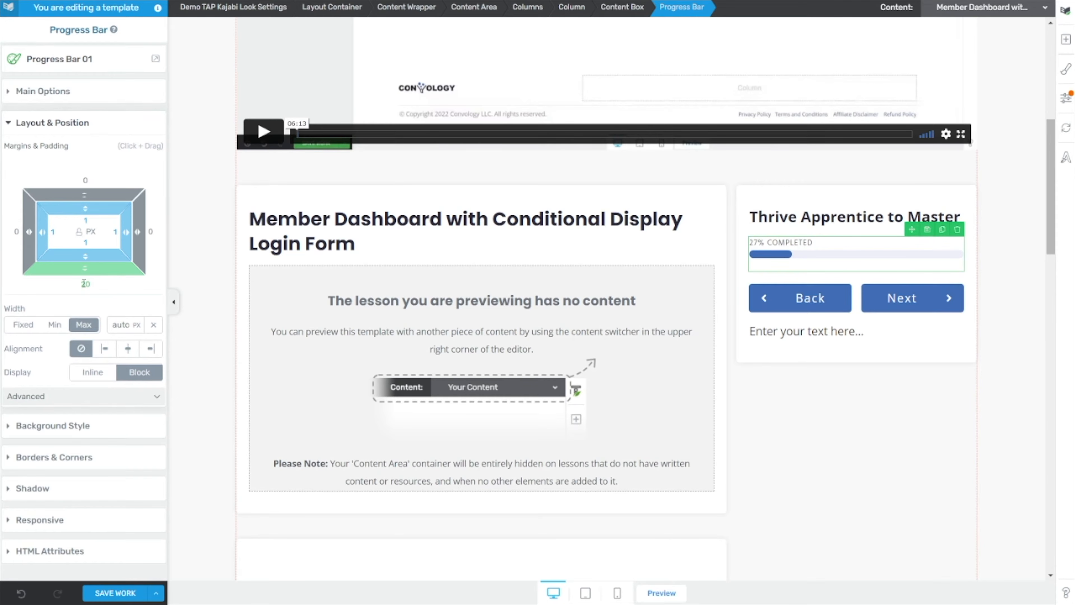
type("0")
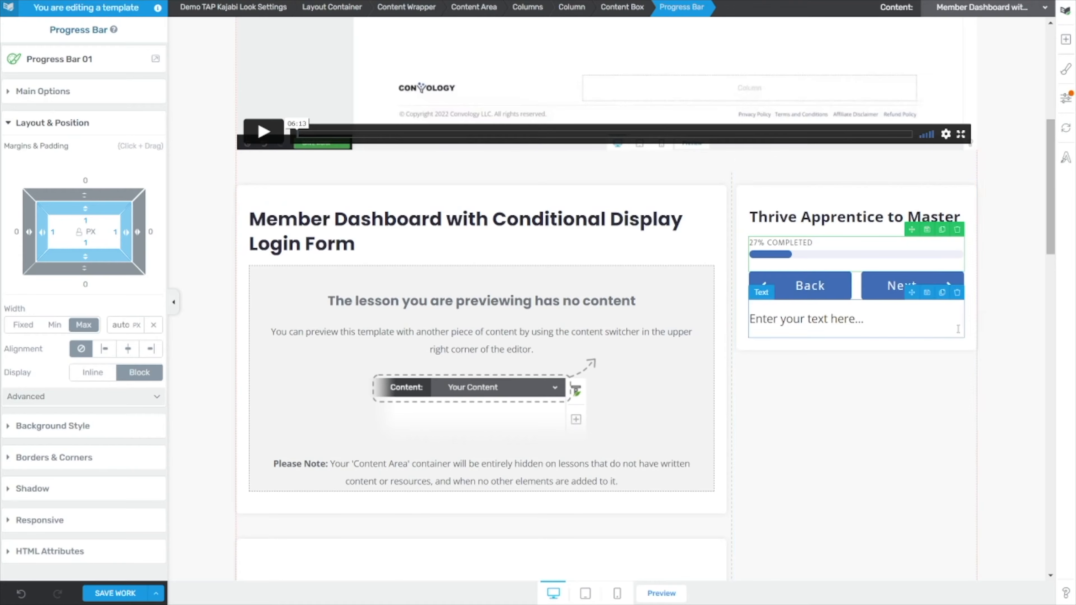
left_click(958, 329)
left_click(957, 292)
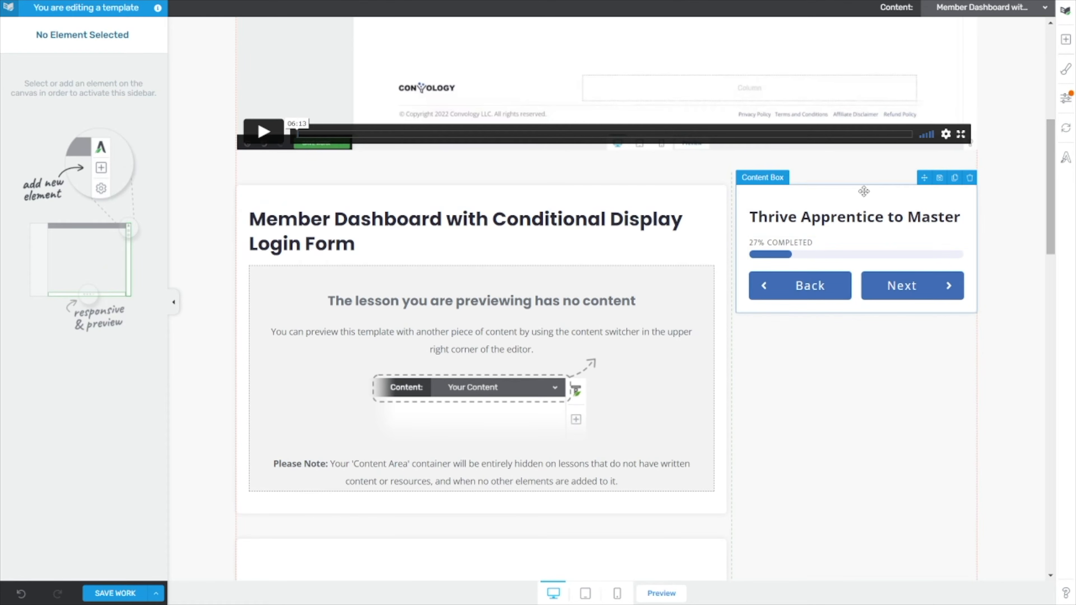
- Set the bottom padding of the content box around the progress bar and buttons to 40 px
left_click(838, 312)
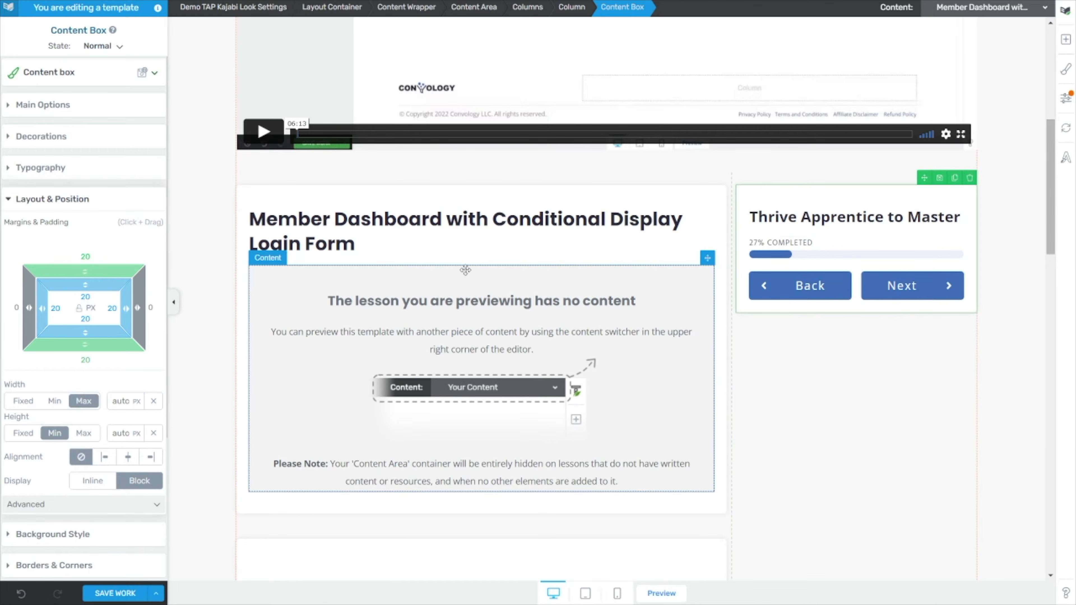
left_click(85, 320)
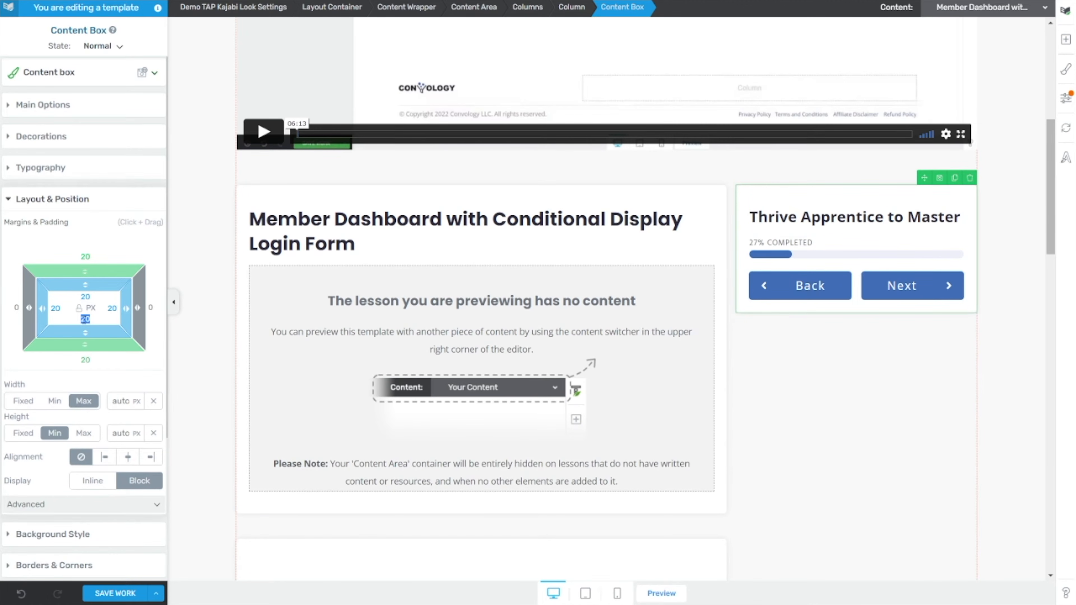
left_click(86, 321)
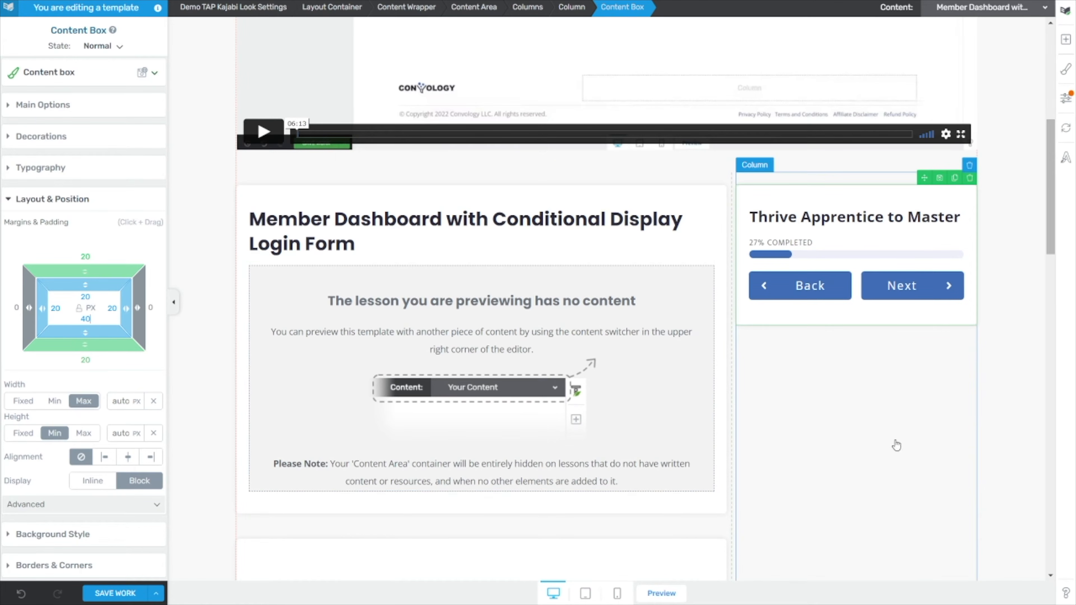
left_click(969, 429)
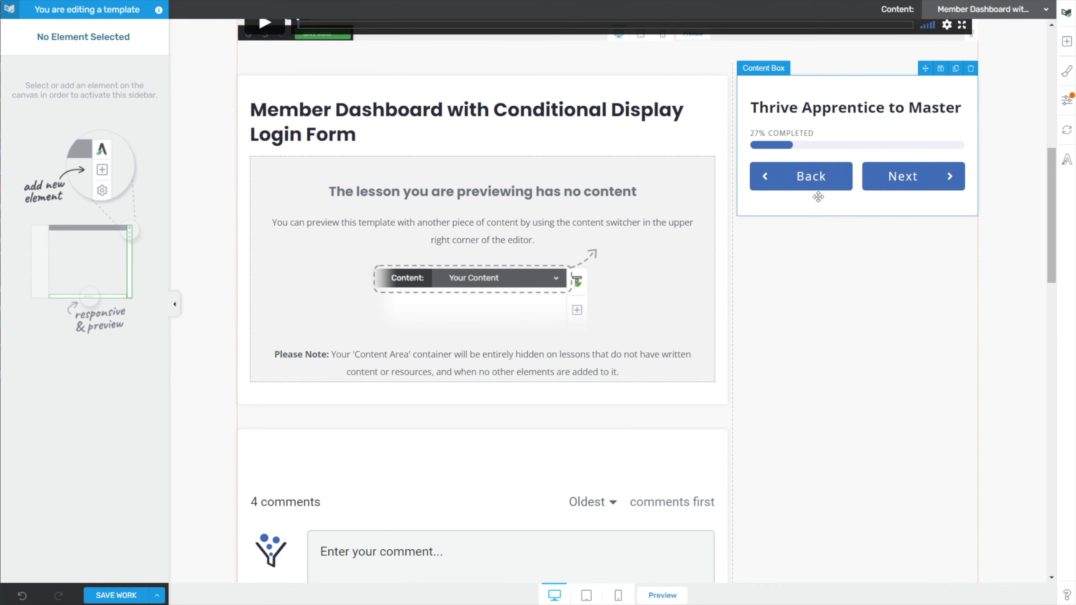
- Insert a Lesson Resources element in the column below the content box with the Back and Next buttons
left_click(1067, 42)
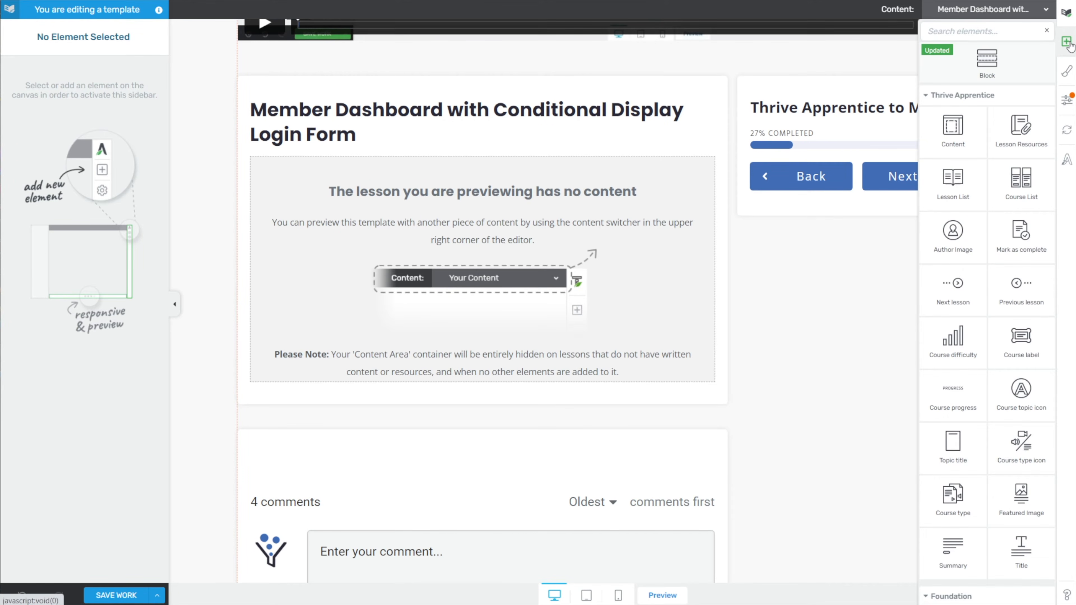
type("resour")
left_click_drag(953, 82, 856, 202)
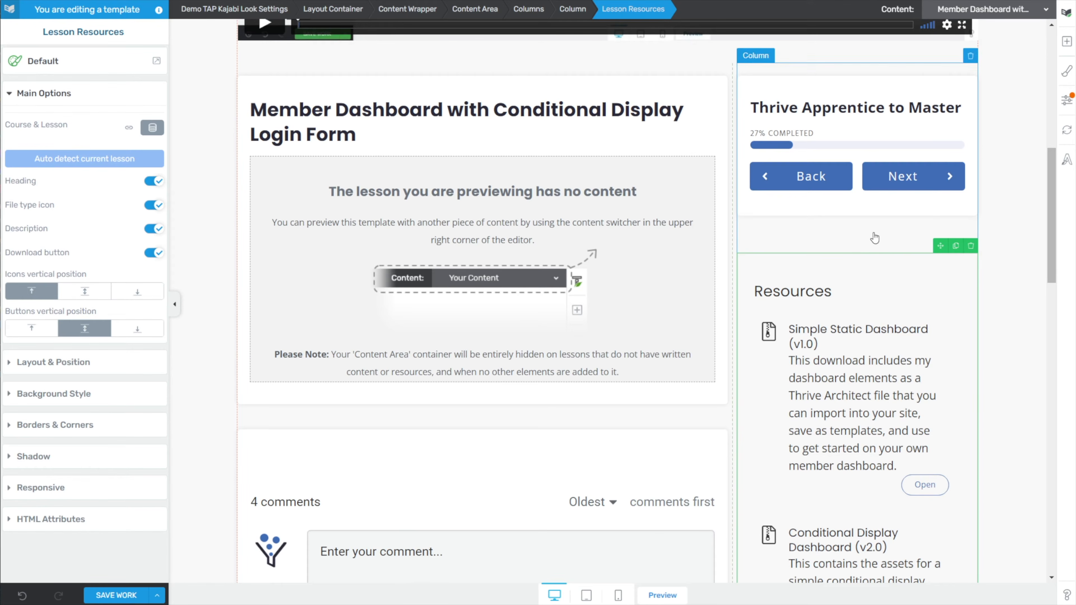
scroll(870, 241, "down", 4)
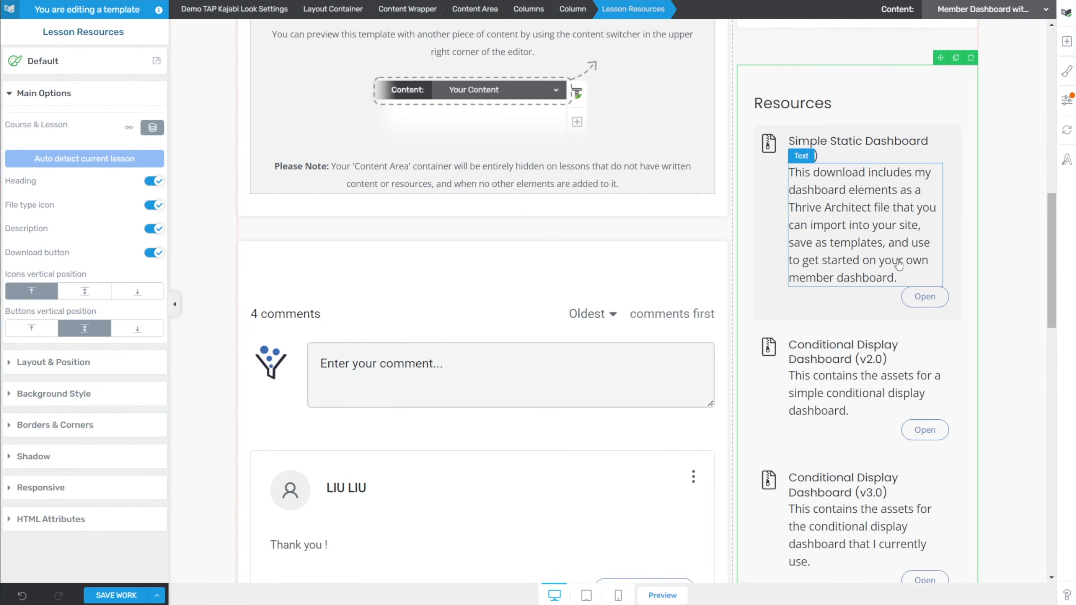
- Turn off the descriptions in the Lesson Resources element and toggle its download button option
scroll(822, 195, "up", 3)
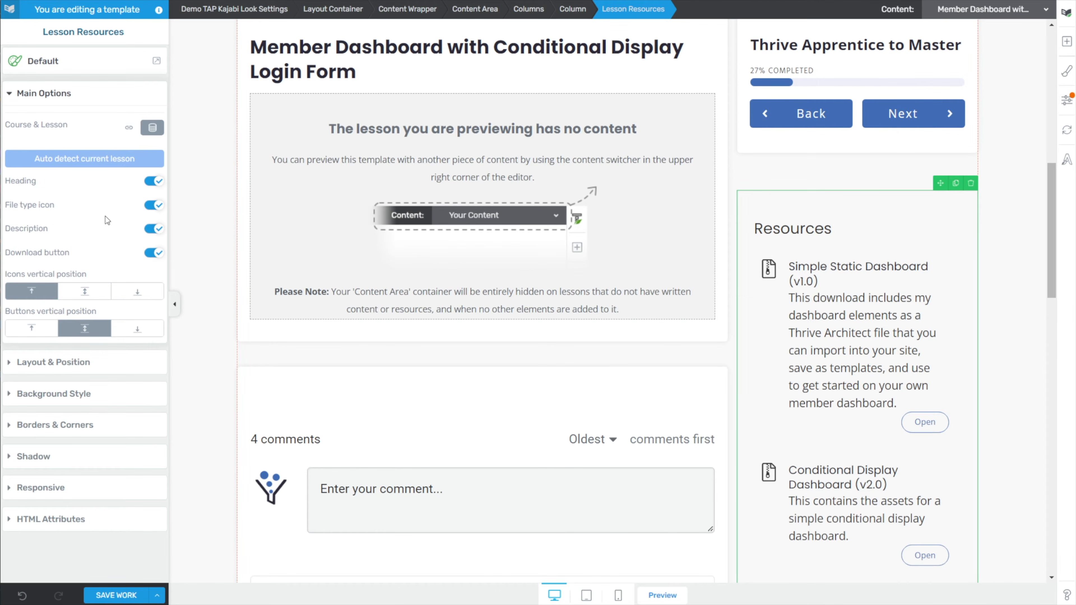
left_click(154, 229)
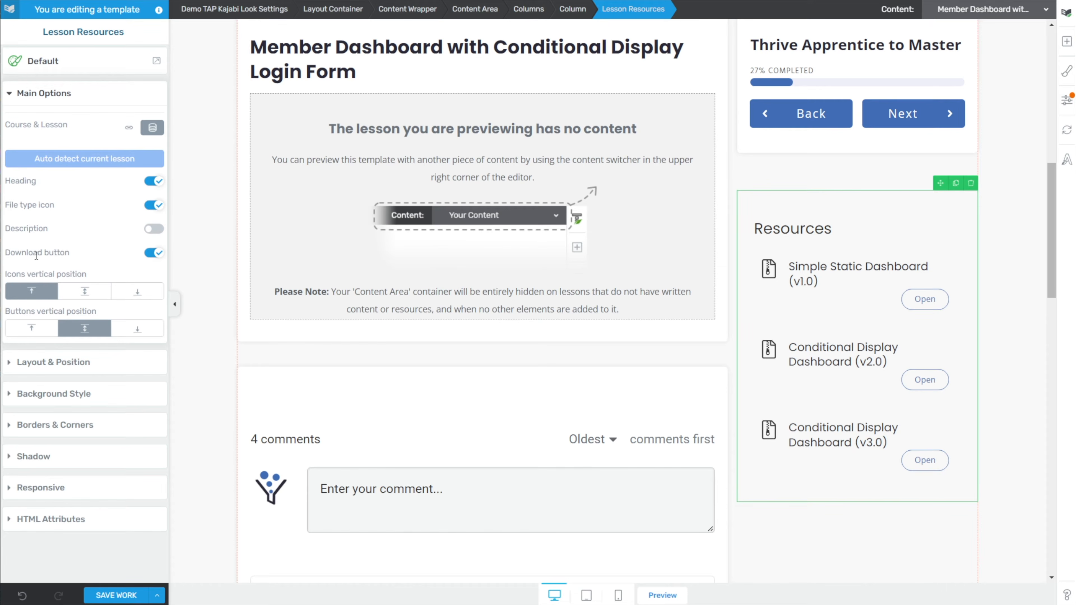
left_click(157, 256)
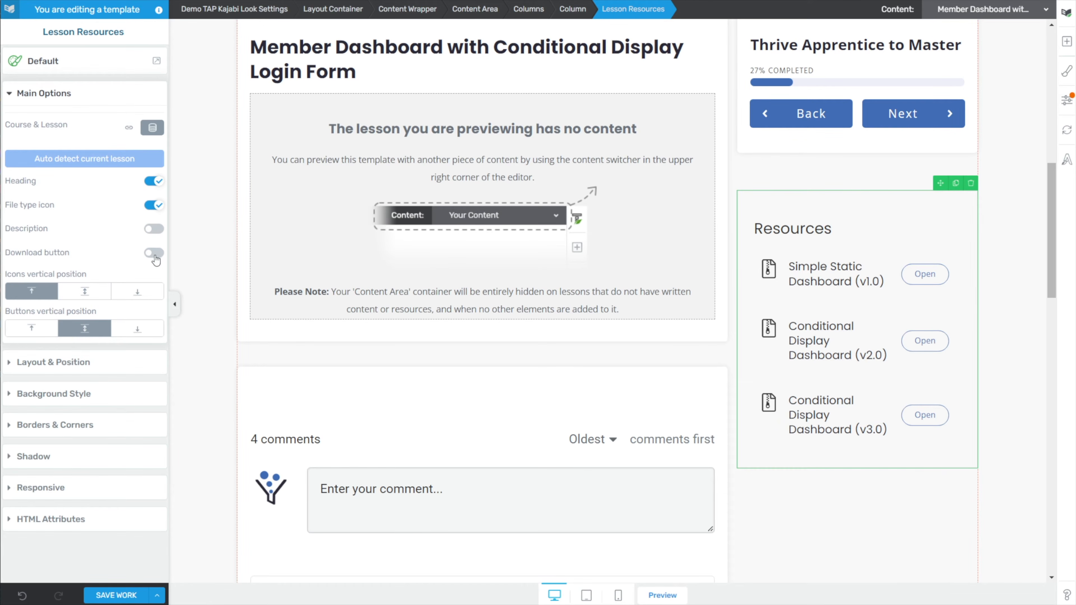
- Try to switch the dynamic text of the first resource's Open button to Resource download label
left_click(918, 283)
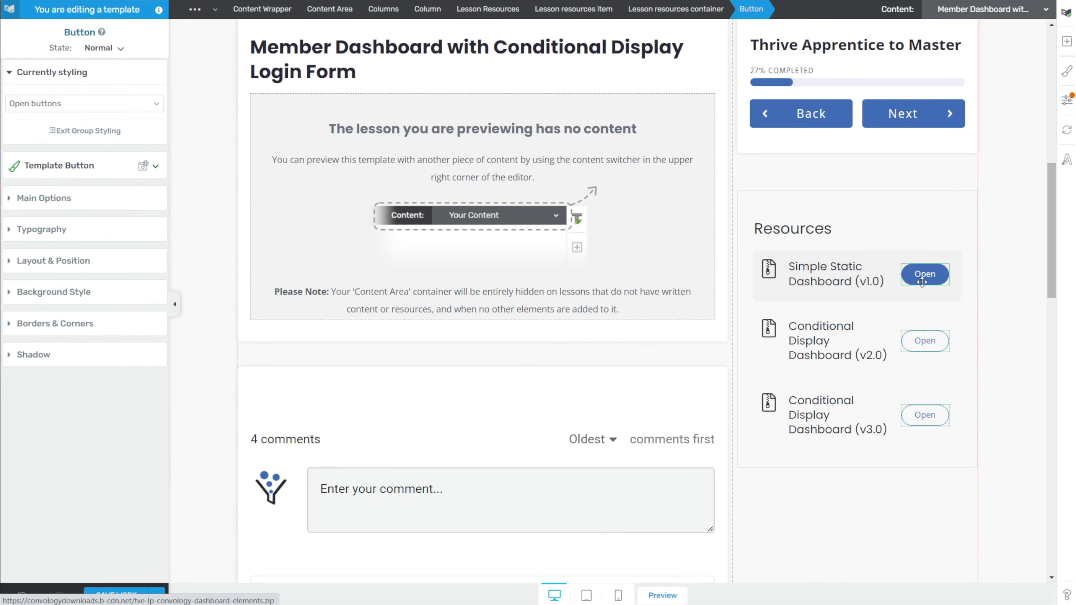
left_click(48, 206)
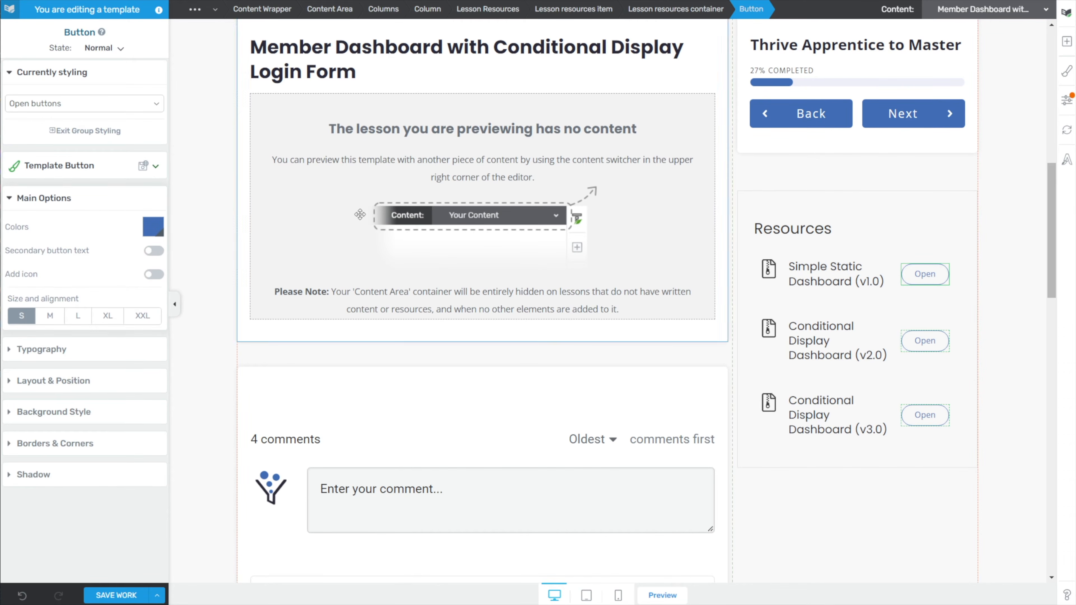
double_click(920, 274)
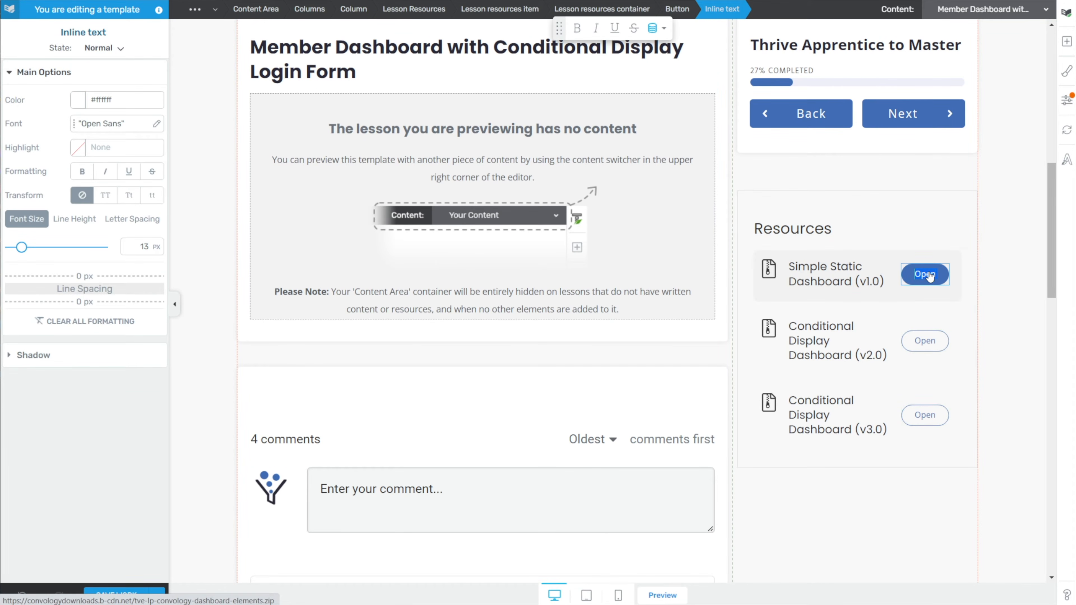
left_click(659, 30)
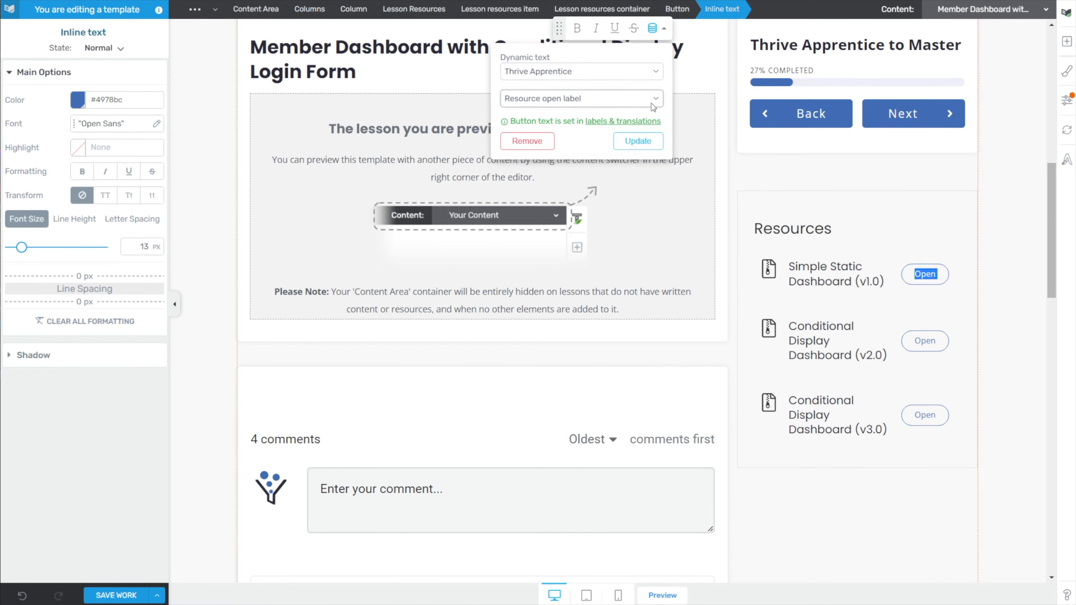
left_click(610, 100)
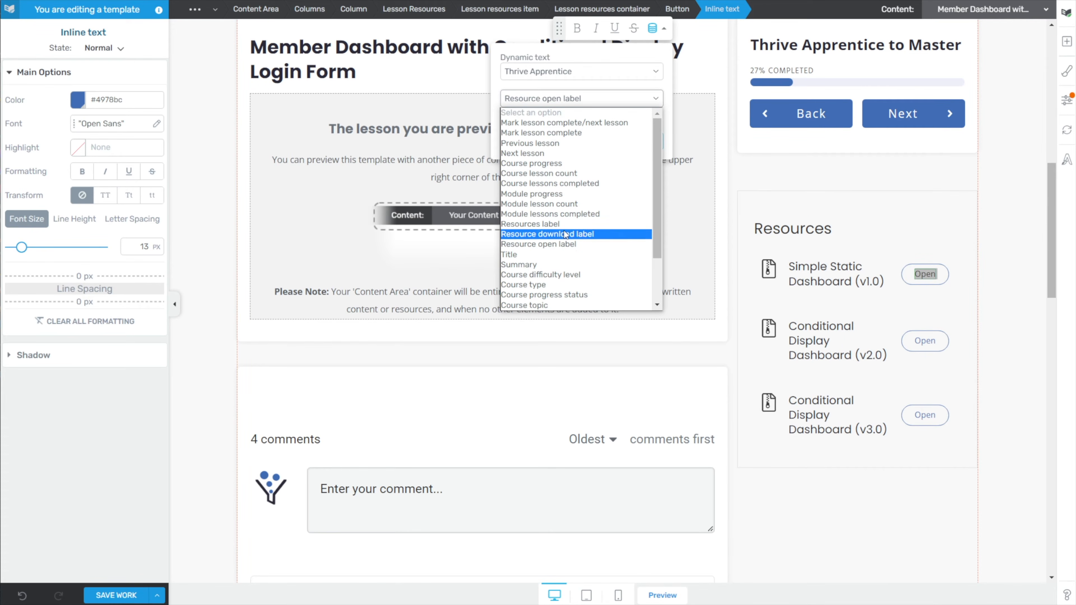
left_click(591, 235)
left_click(637, 147)
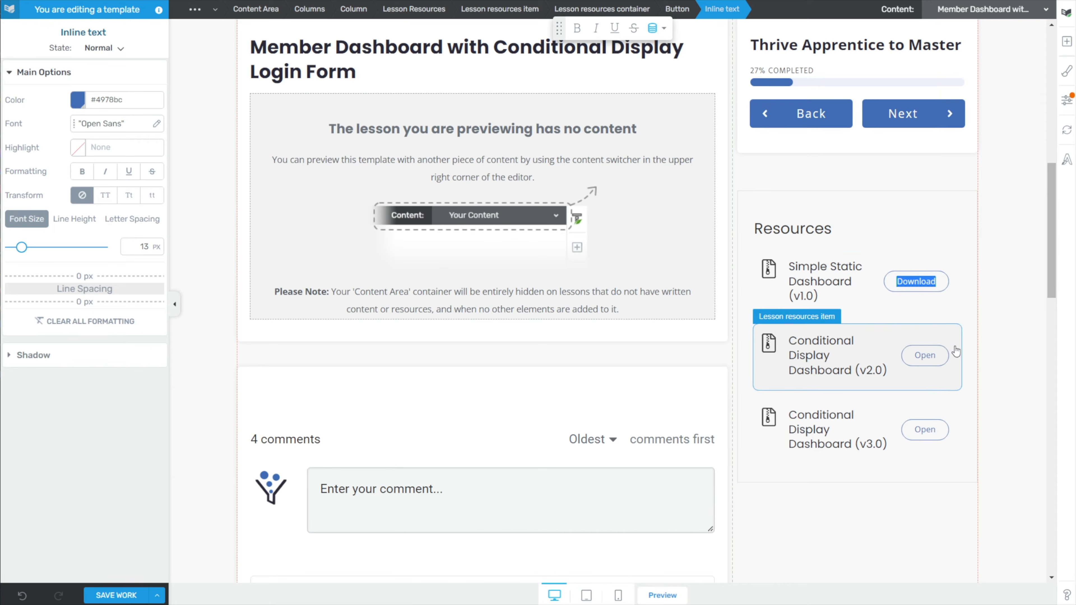
- Undo the dynamic label change on the first resource's button
left_click(954, 319)
left_click(943, 275)
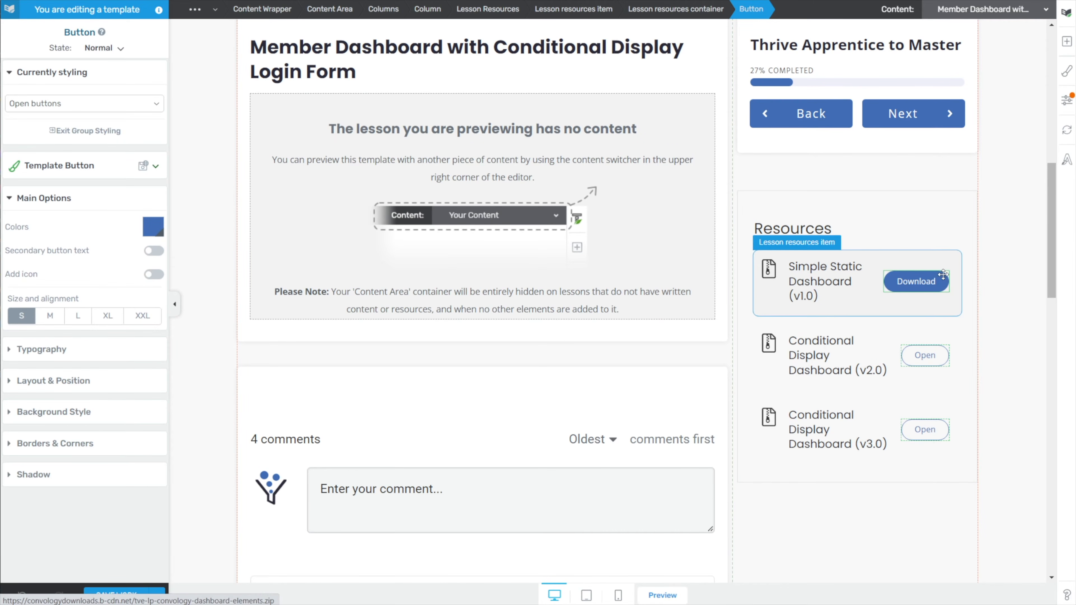
double_click(912, 281)
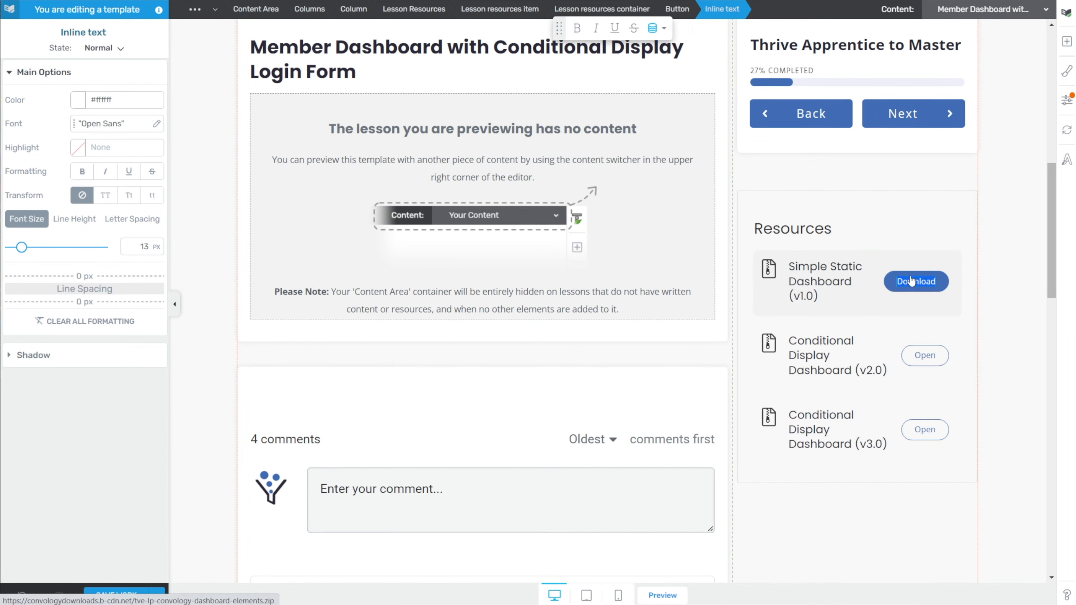
key("ctrl+z")
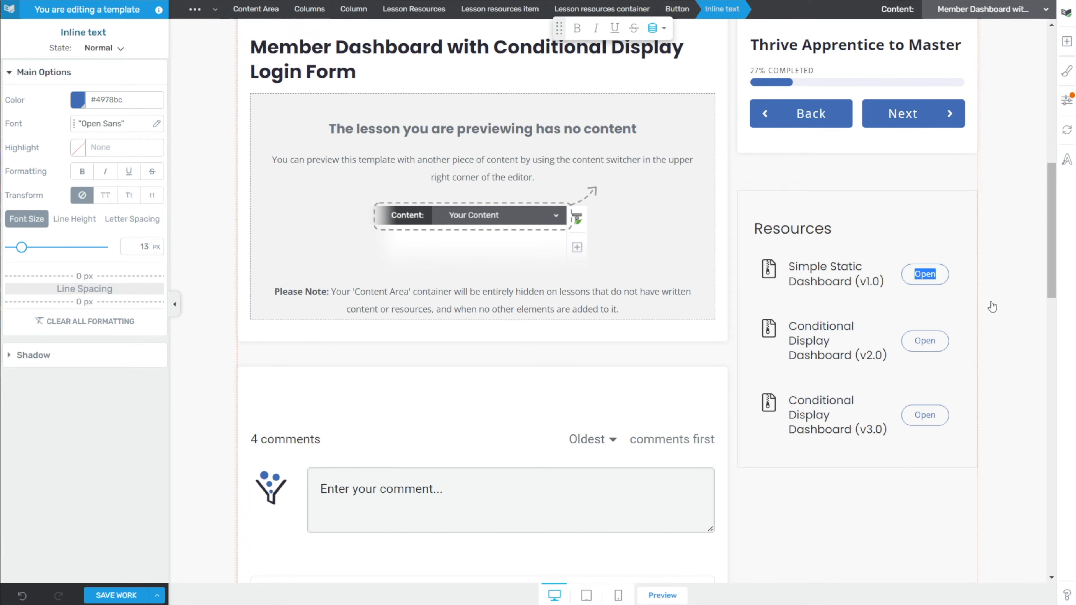
- Set the font size of the resource titles to 15 px
left_click(834, 283)
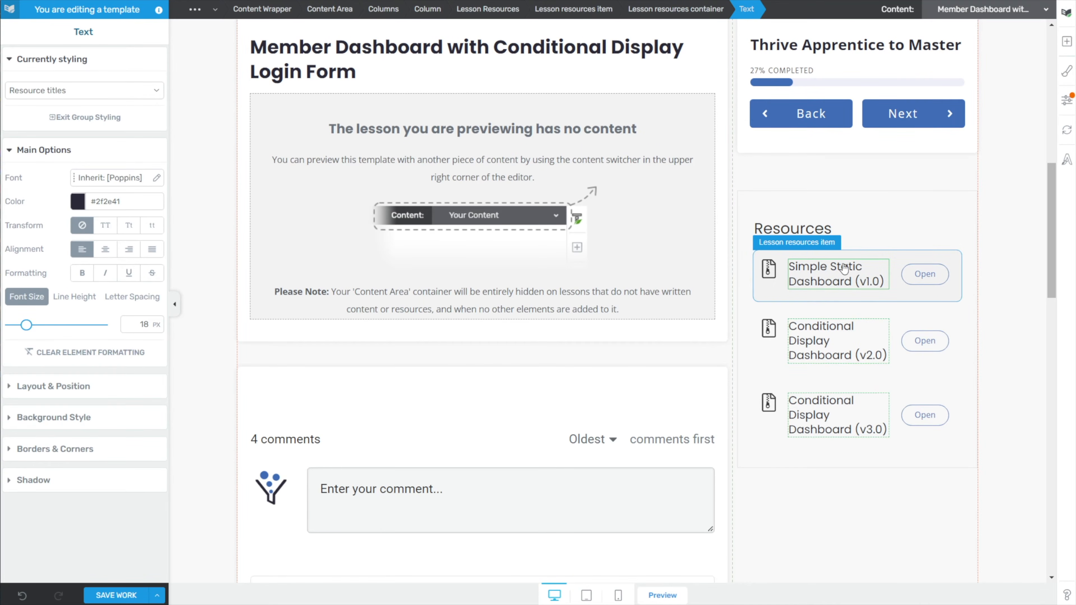
type("16")
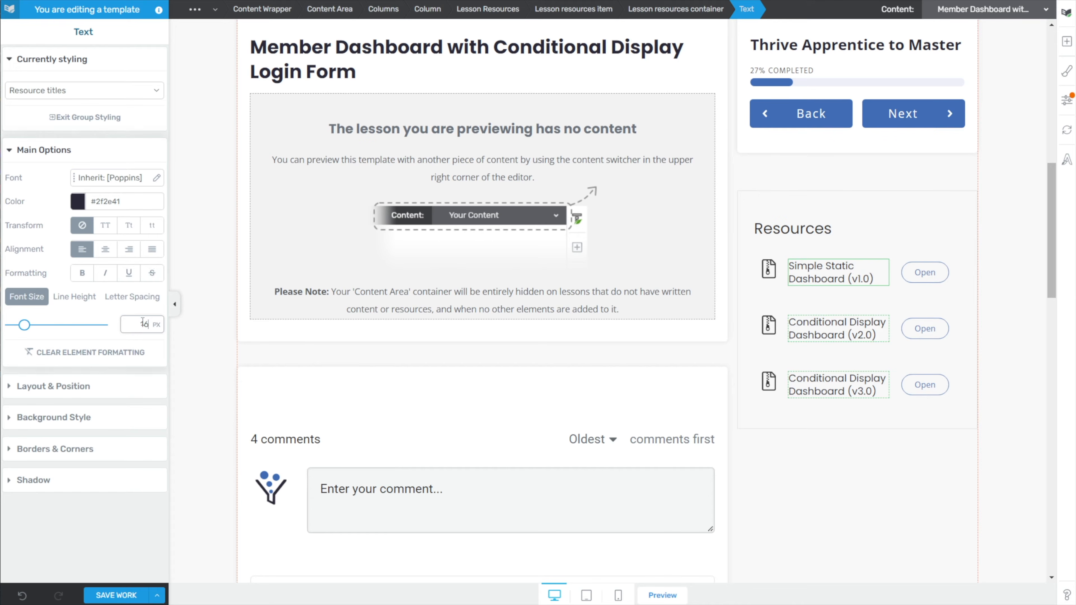
key("BackSpace")
type("5")
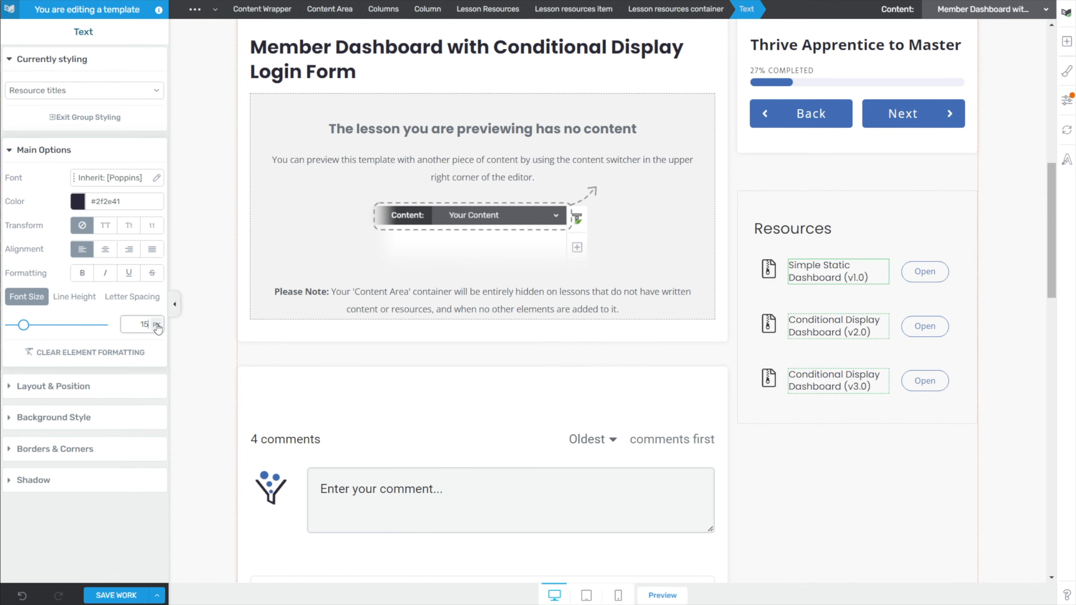
left_click(896, 459)
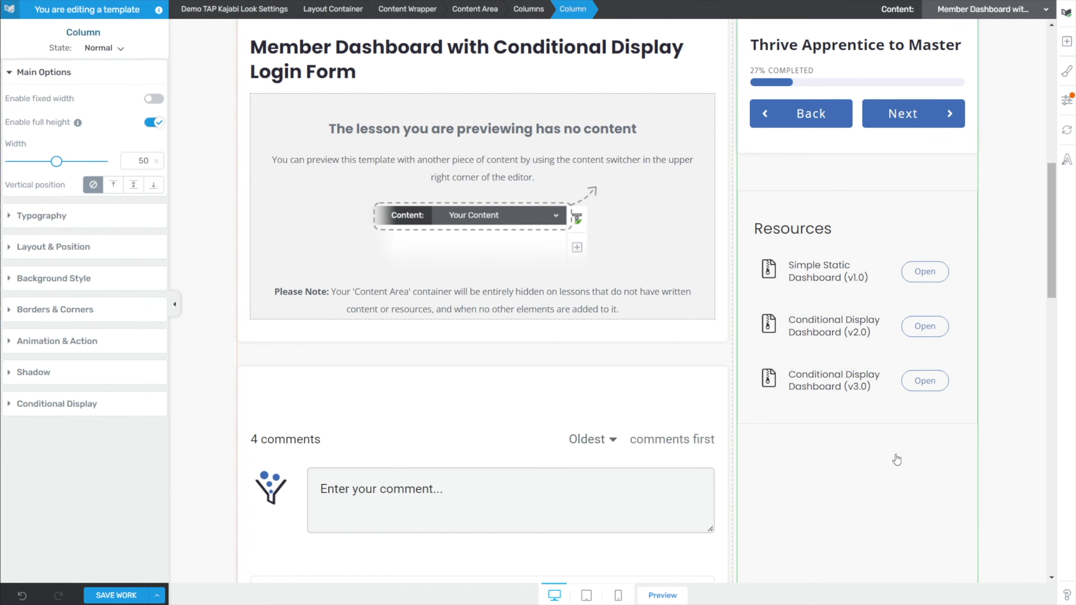
- Set the background color of the grouped Open buttons to the global color Steel Blue (#4776bb)
double_click(932, 274)
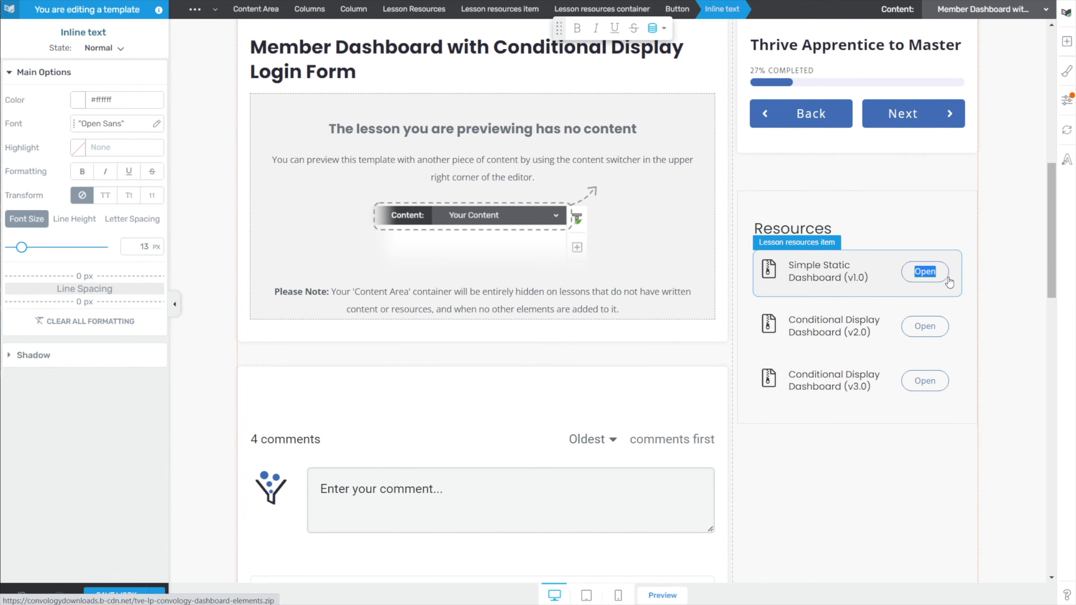
left_click(906, 273)
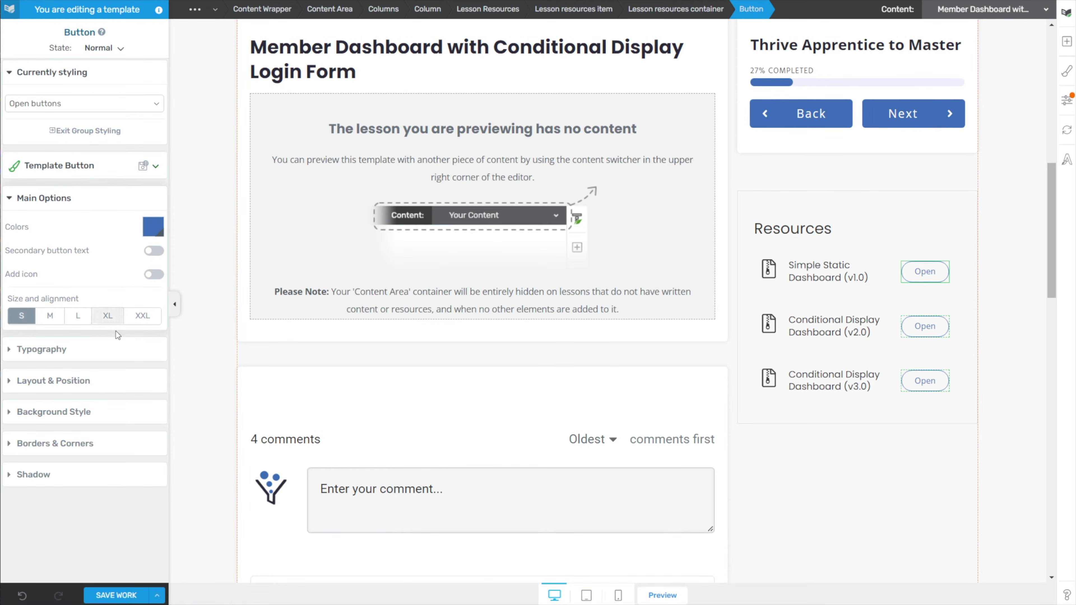
left_click(8, 415)
left_click(13, 368)
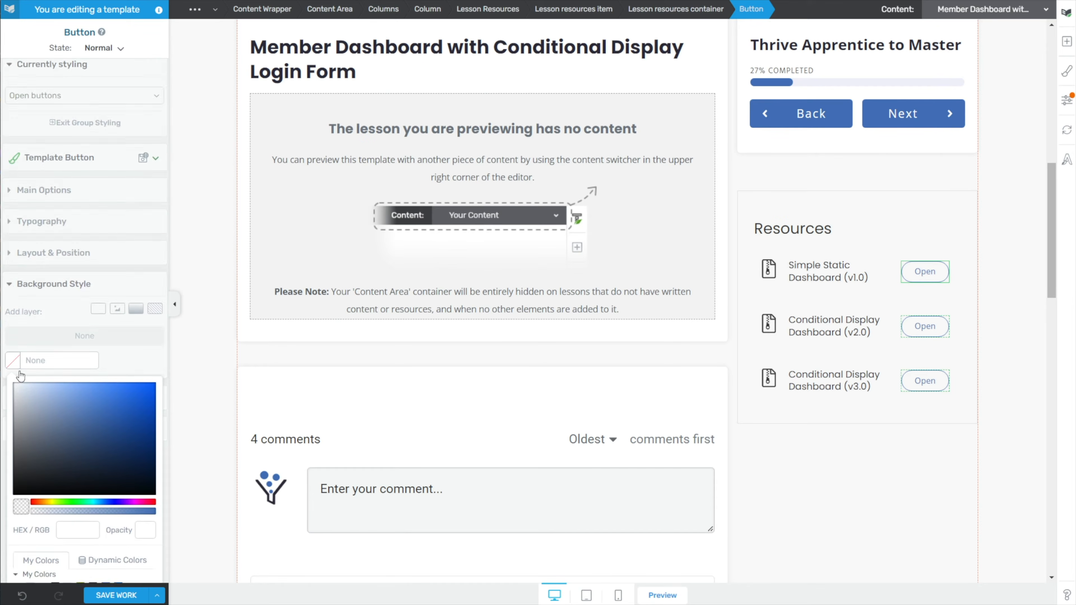
left_click(107, 459)
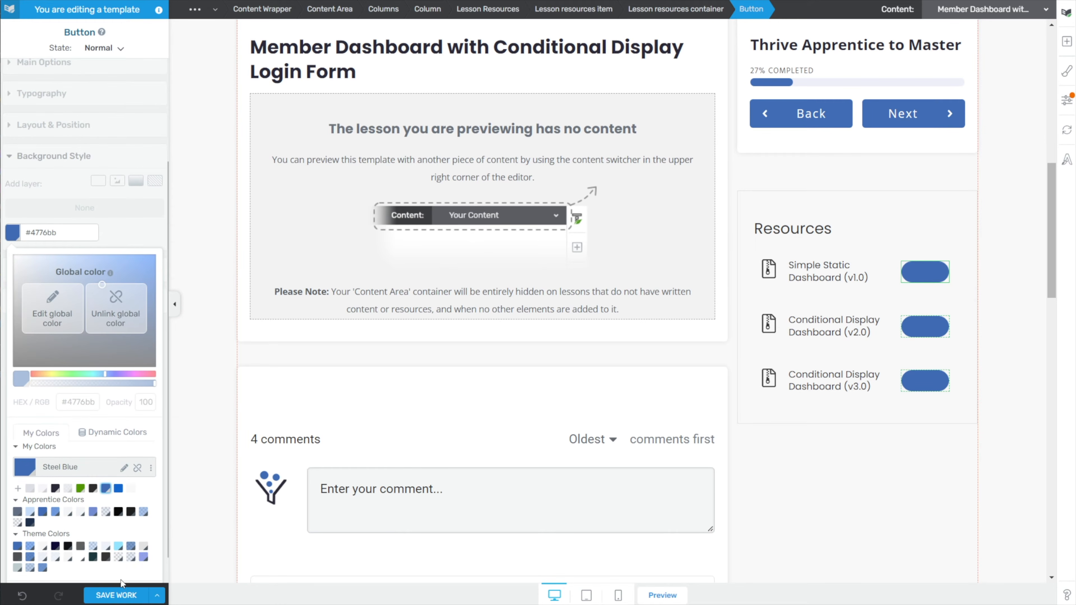
left_click(122, 567)
- Set the text color of the Open buttons to white (#ffffff)
left_click(29, 230)
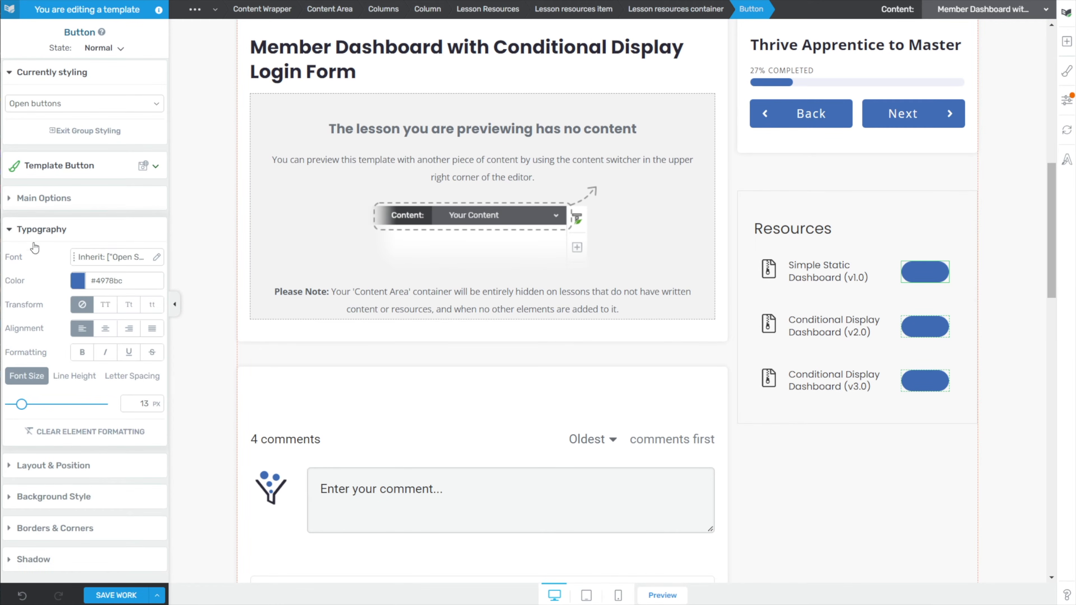
left_click(80, 290)
left_click(13, 252)
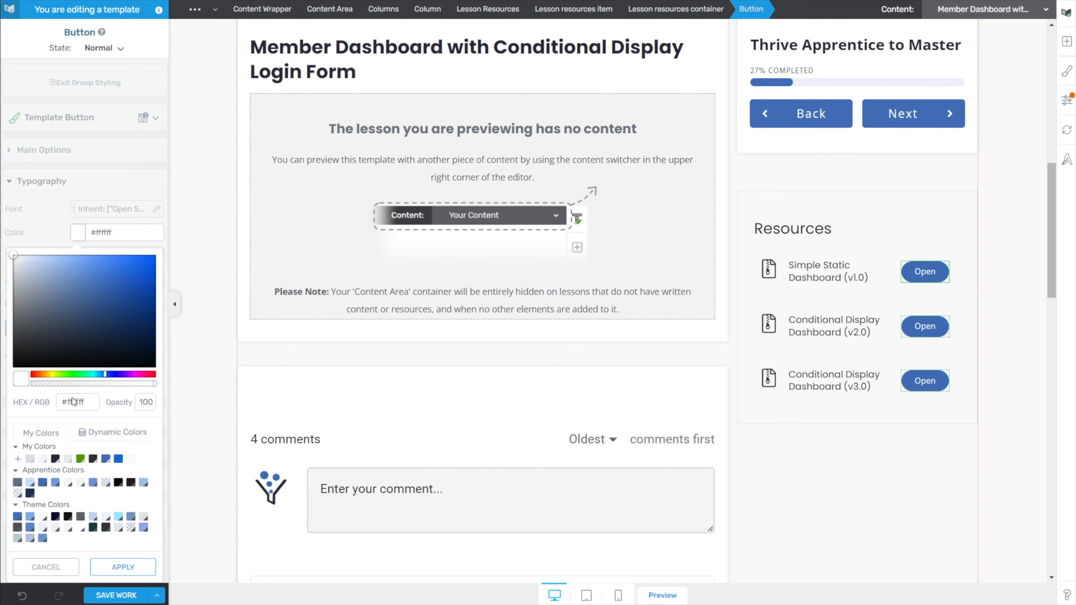
left_click(127, 568)
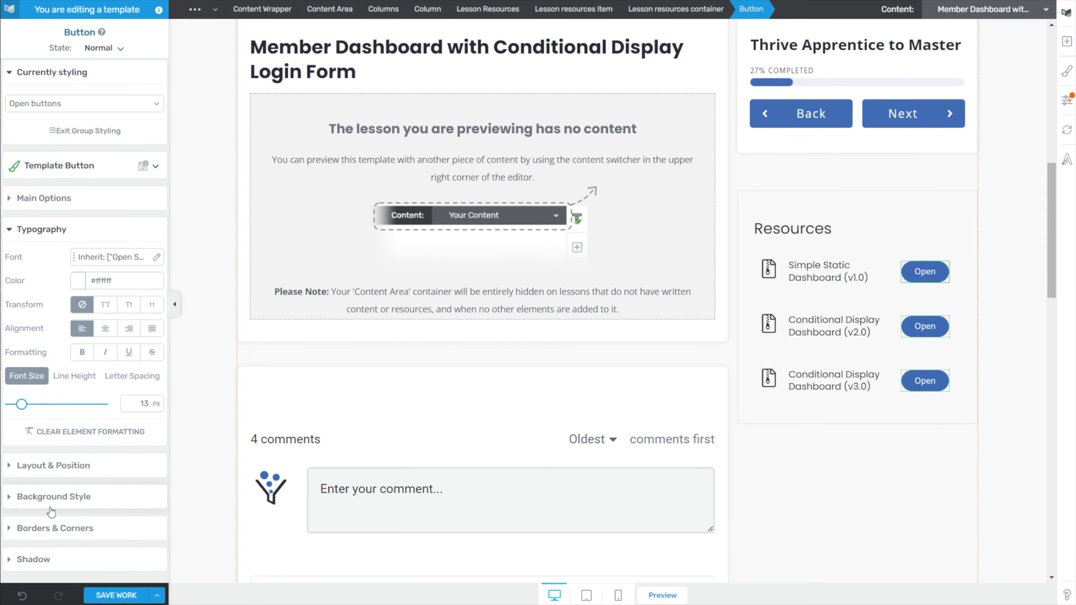
- Set the Open buttons' corner radius to 5 px and remove their border
left_click(22, 529)
left_click_drag(152, 439, 162, 445)
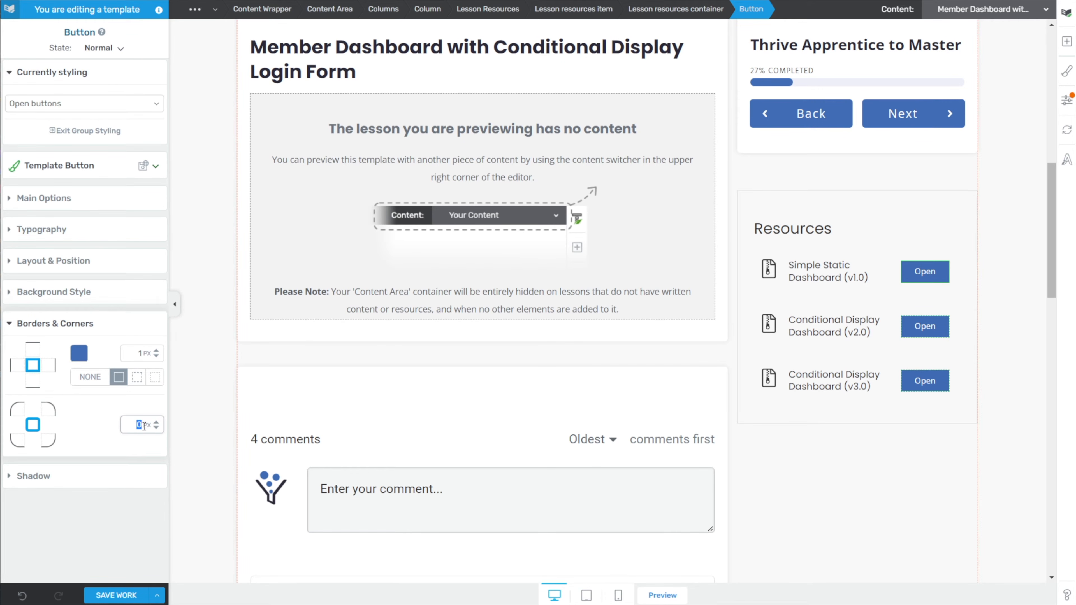
left_click(155, 356)
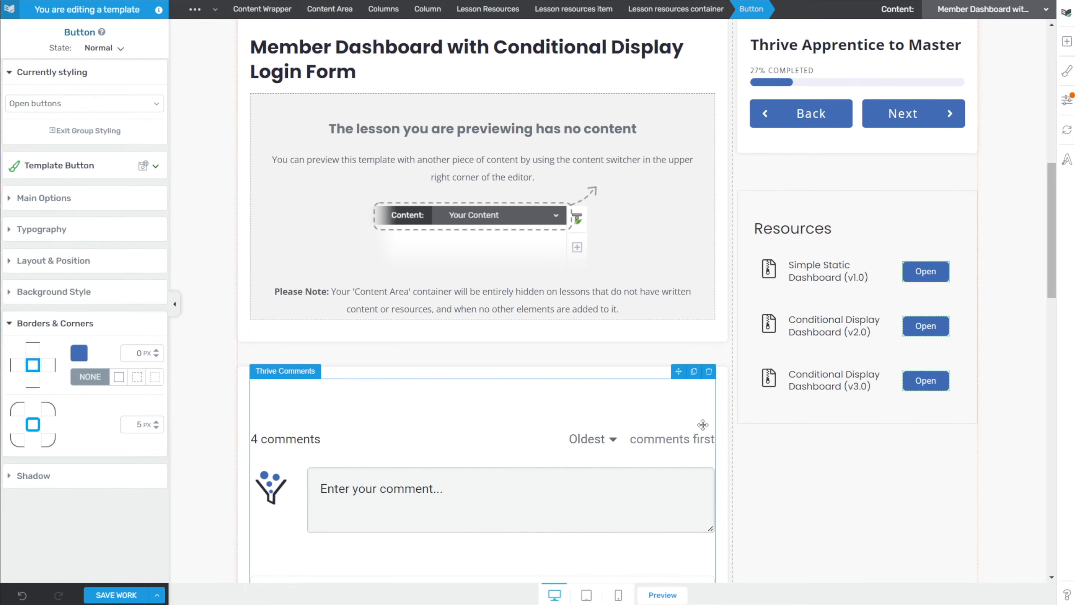
- Set the background color of the Lesson Resources element to white (#ffffff)
left_click(836, 392)
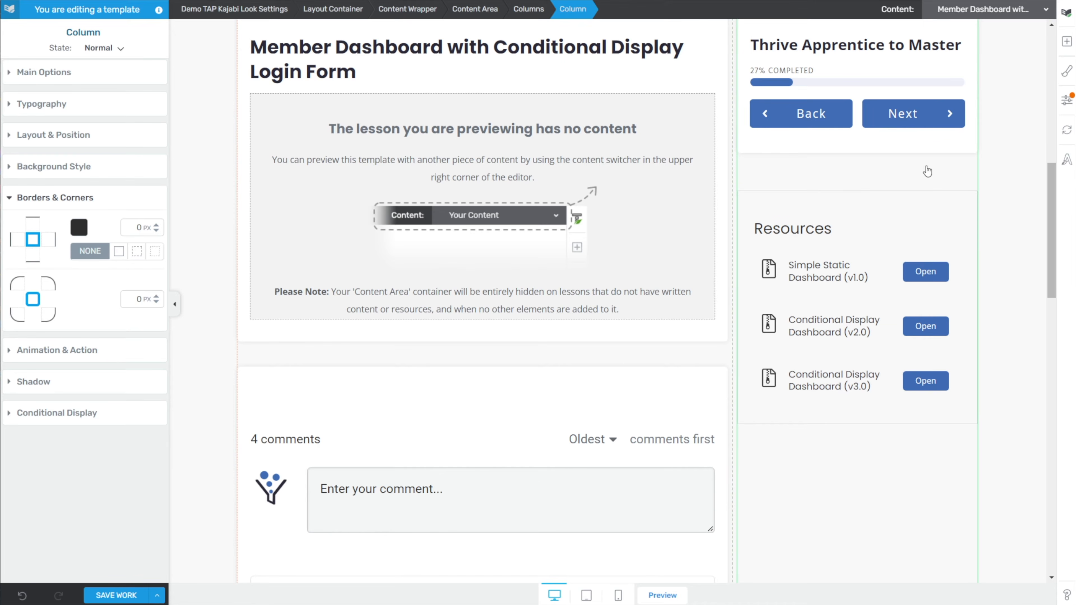
left_click(865, 198)
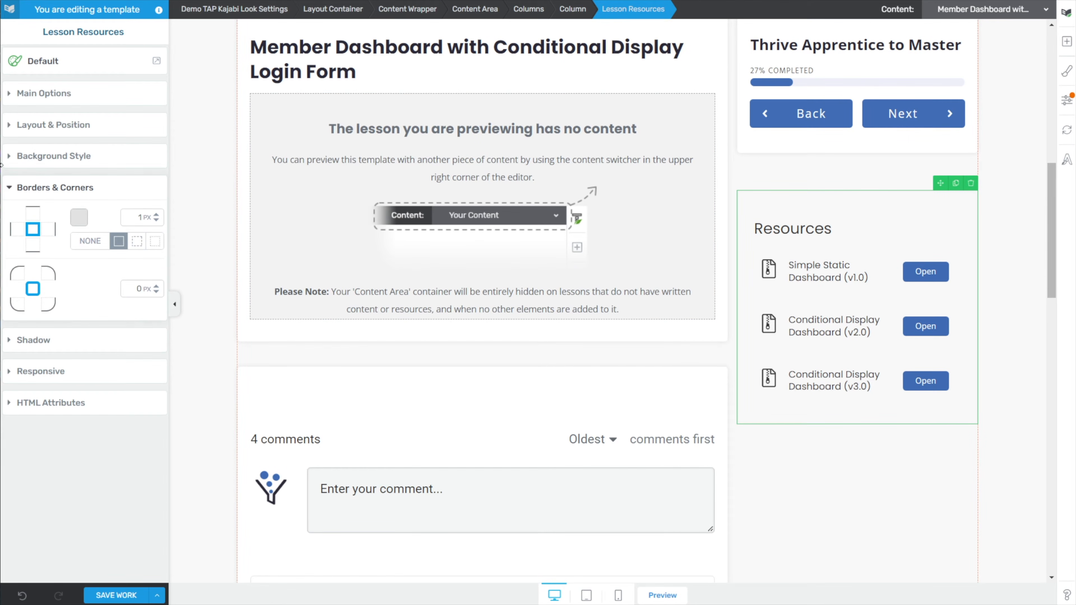
left_click(48, 163)
left_click(47, 234)
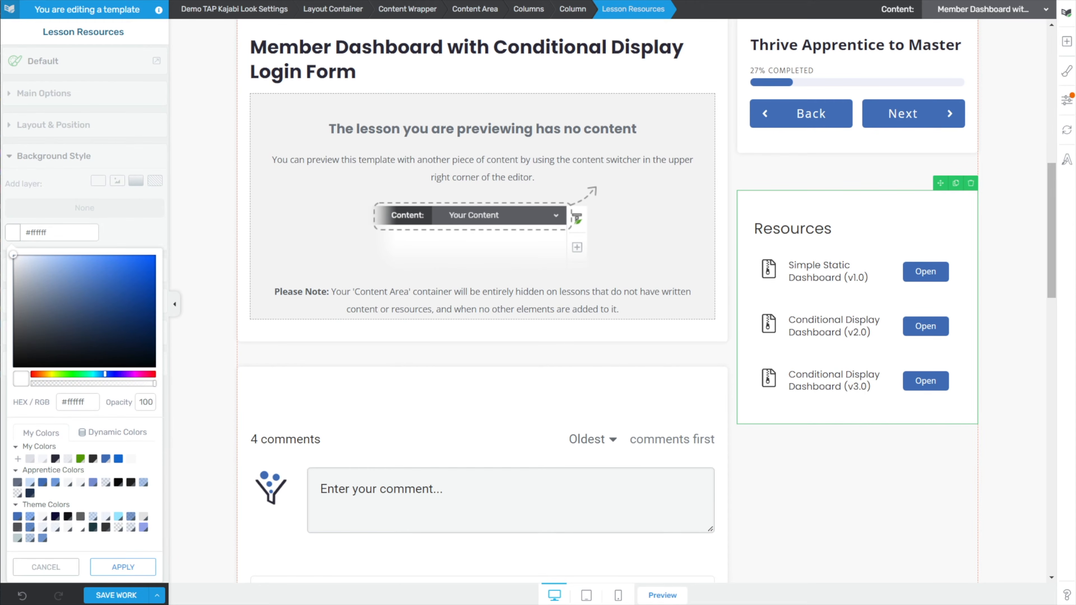
left_click(132, 568)
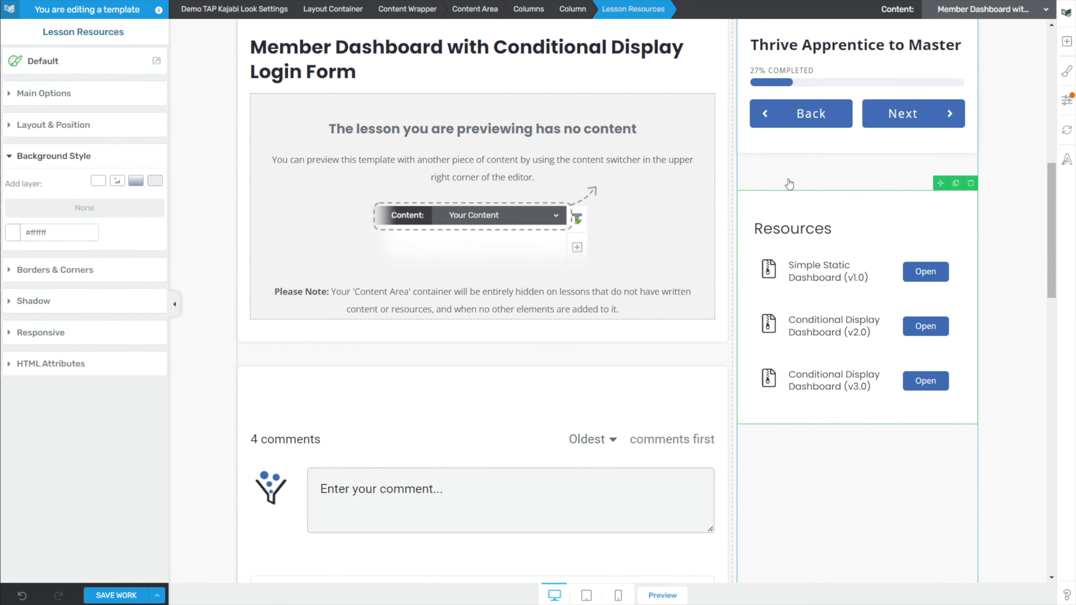
- Add a drop shadow to the Lesson Resources box with a 359° angle, 8% opacity and 0 px distance
left_click(21, 301)
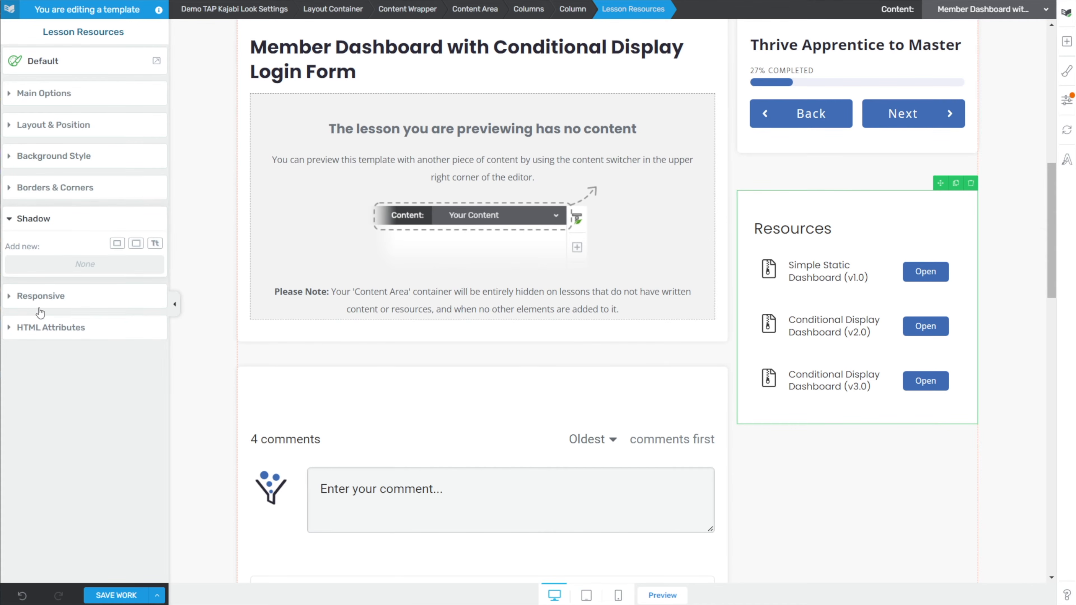
left_click(136, 244)
double_click(132, 300)
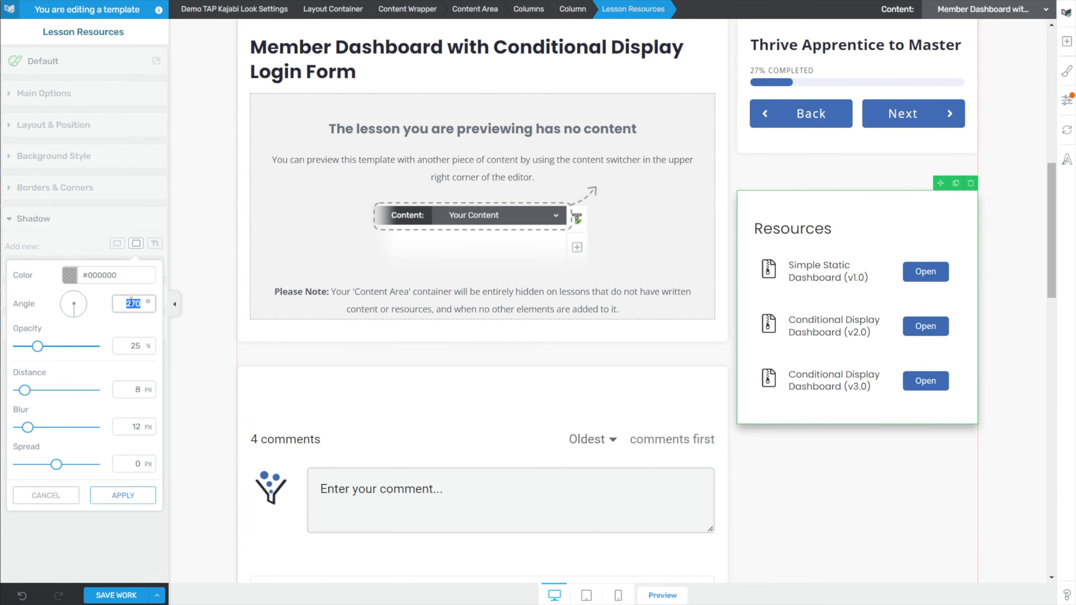
type("359")
key("Tab")
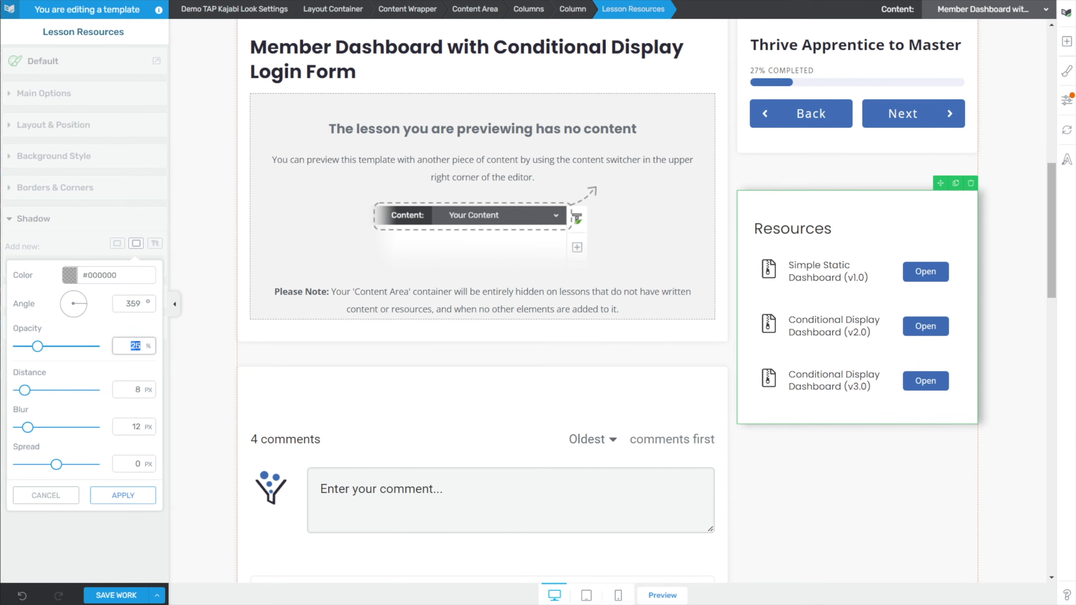
type("8")
key("Tab")
type("0")
double_click(138, 433)
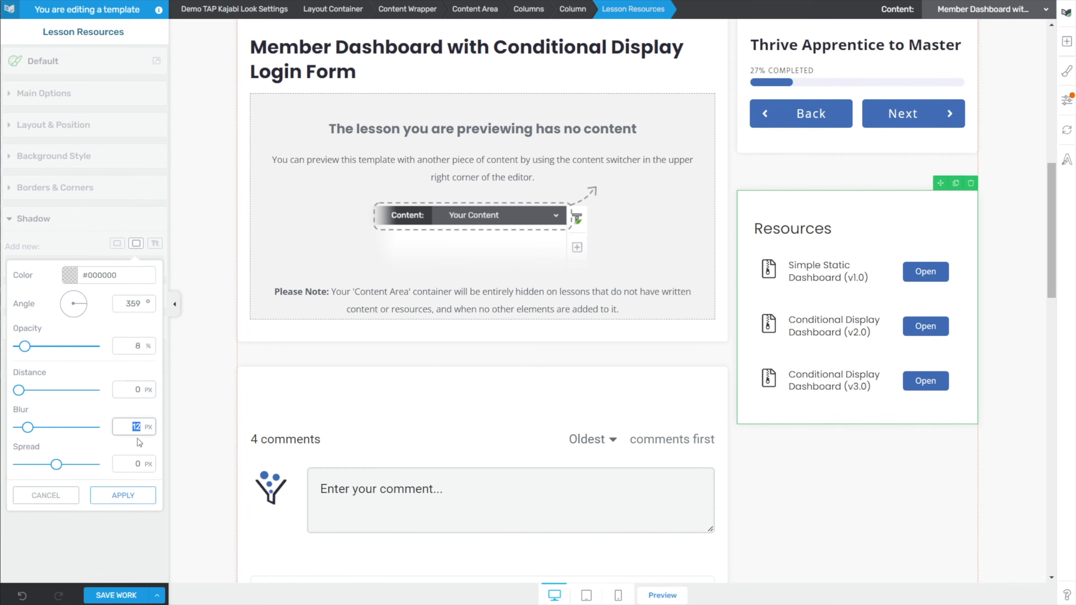
left_click(123, 495)
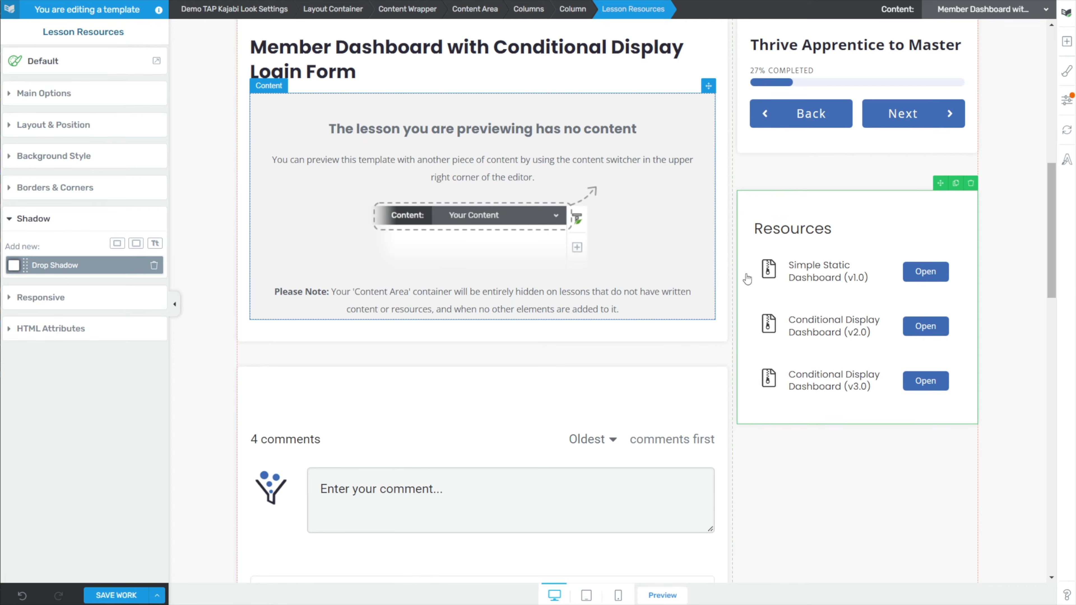
- Remove the Lesson Resources box's border and set its corner radius to 5 px
left_click(64, 189)
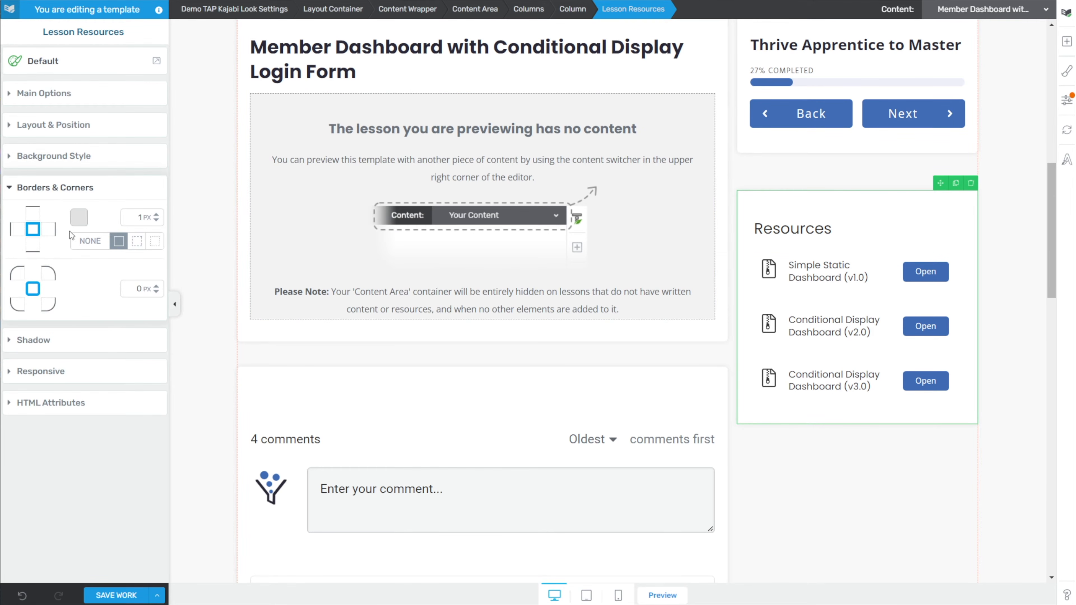
left_click(90, 241)
double_click(139, 288)
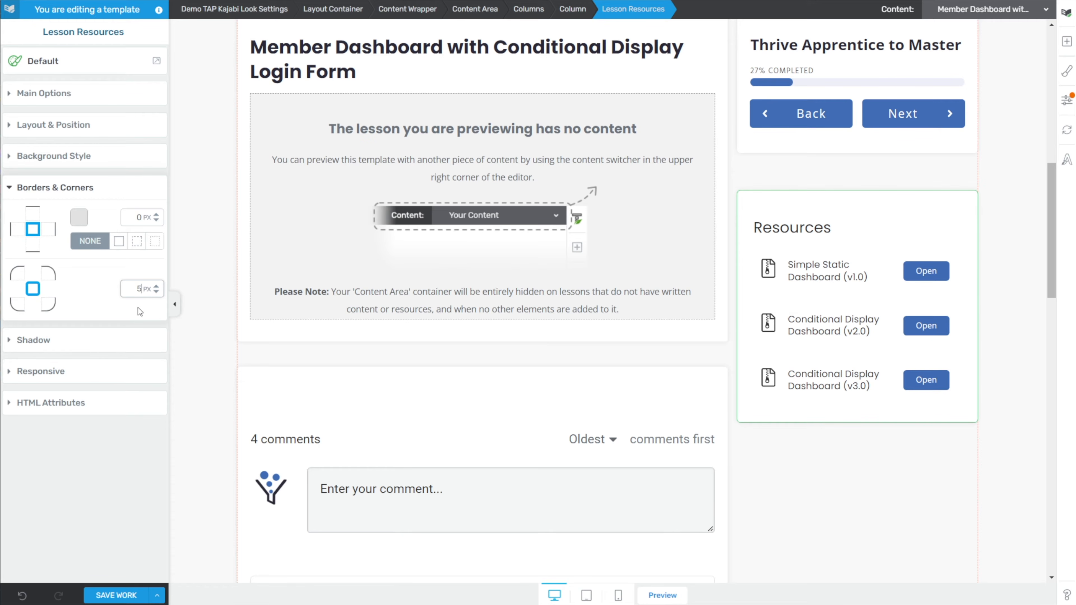
left_click(812, 466)
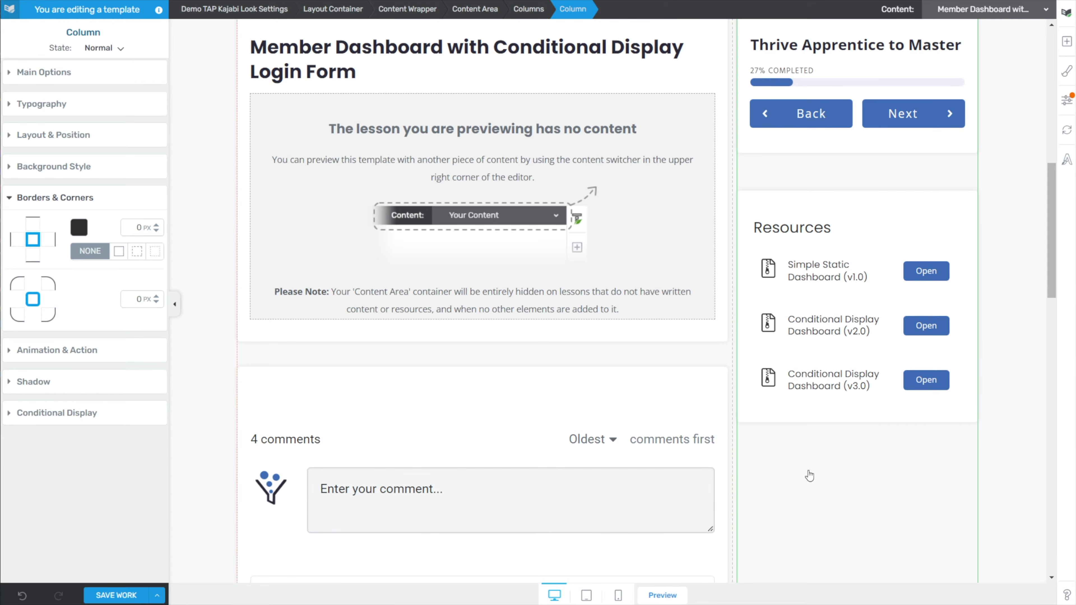
- Set the Lesson Resources box's top margin to 0 and its padding to 30 px on all four sides
left_click(897, 202)
left_click(64, 126)
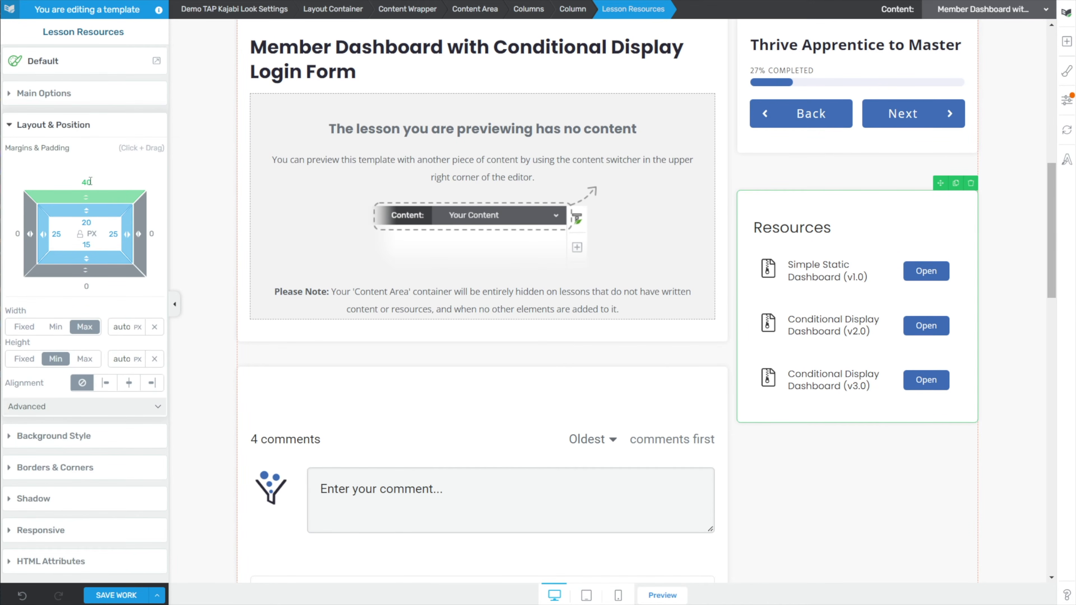
type("0")
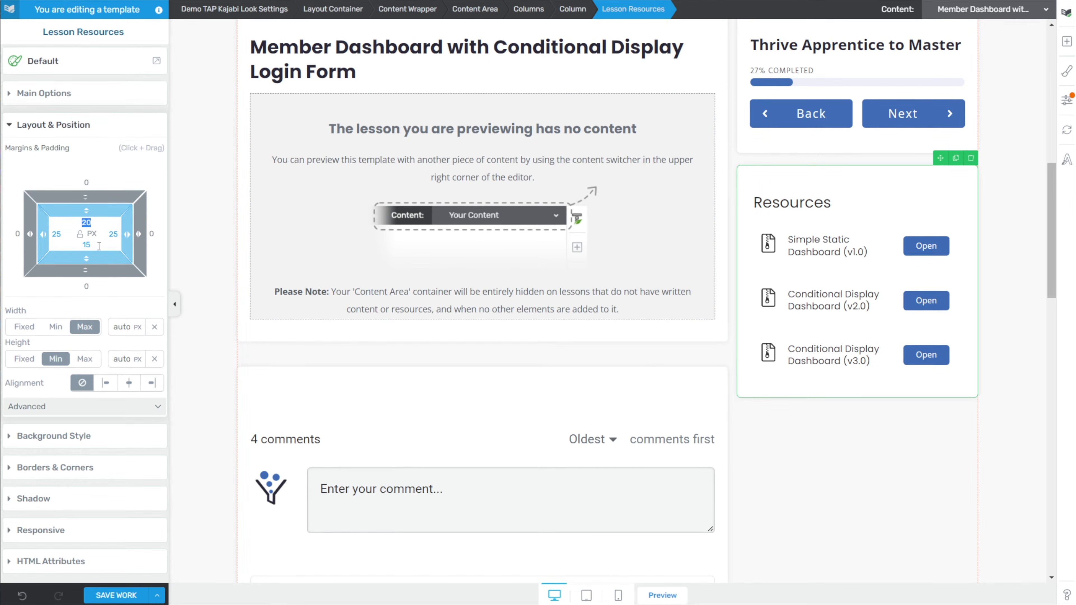
type("30")
key("Tab")
type("30")
key("Tab")
type("30")
key("Tab")
type("30")
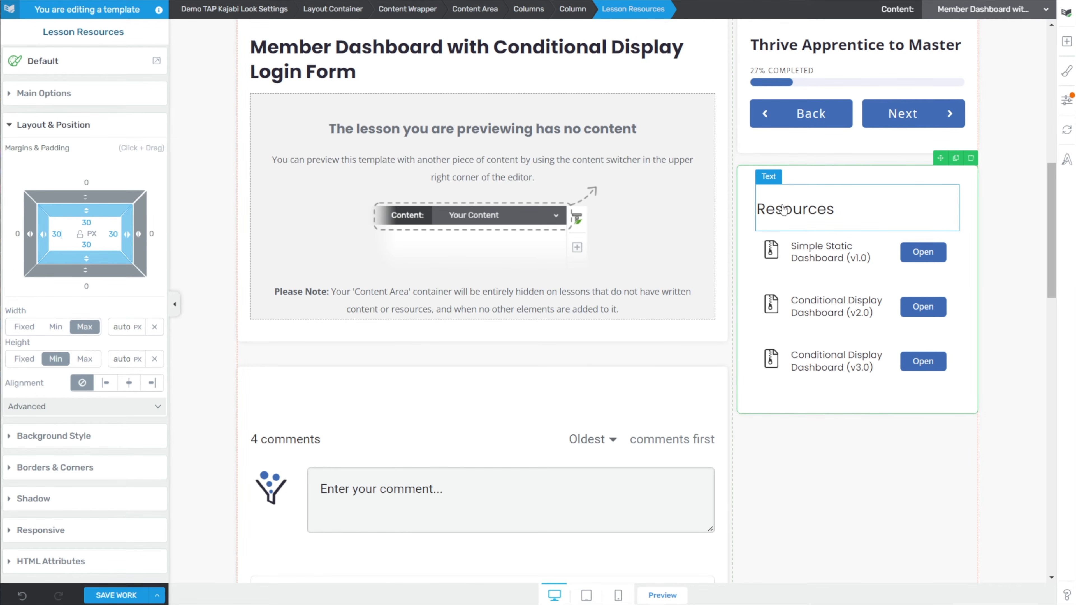
- Reduce the line spacing above and below the Resources heading to 0 px
double_click(783, 210)
left_click(53, 60)
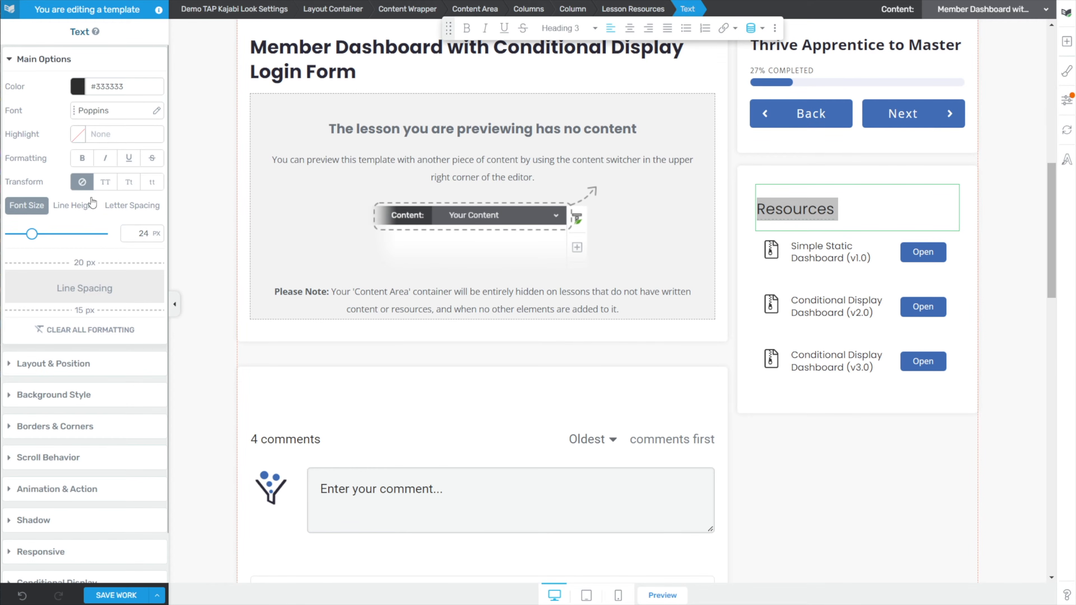
left_click_drag(84, 263, 86, 290)
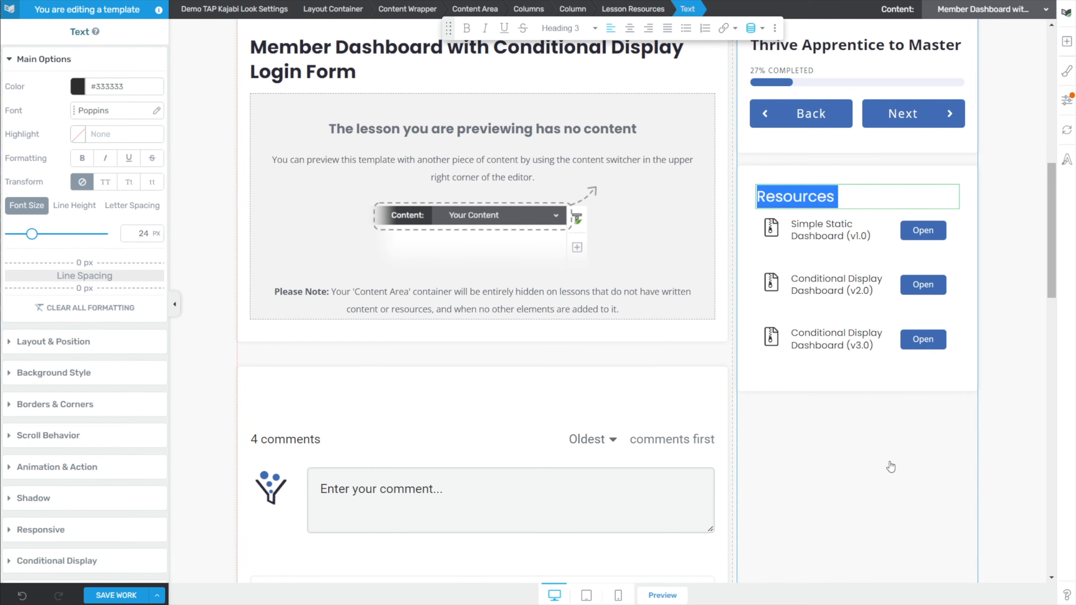
left_click(863, 455)
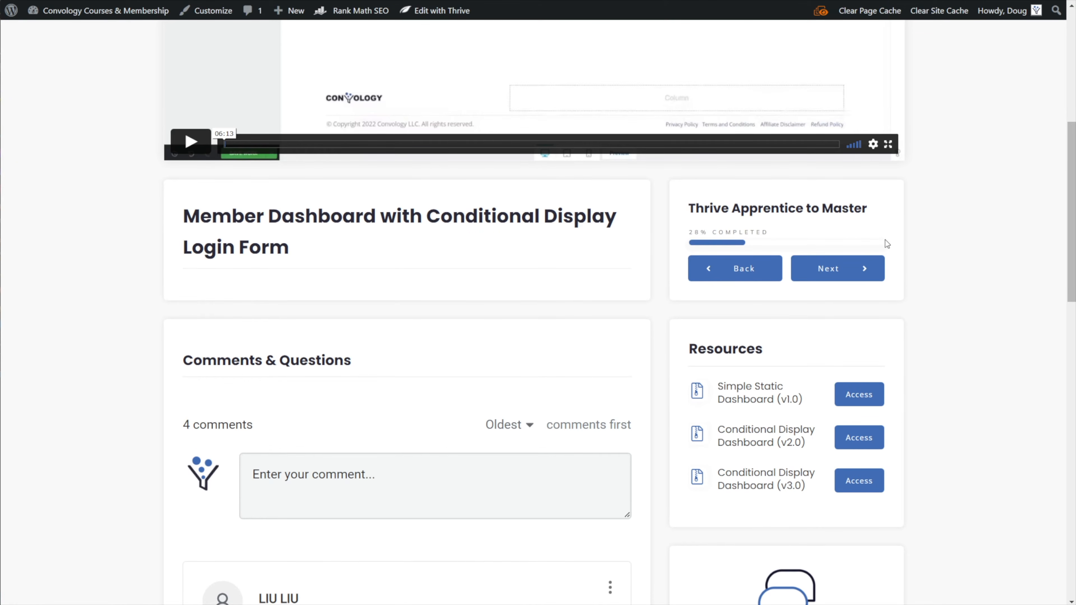
- Examine the sidebar boxes on the example lesson page, toggling the Pro Member preview condition to compare the member and non-member displays
scroll(890, 242, "down", 3)
scroll(865, 310, "down", 3)
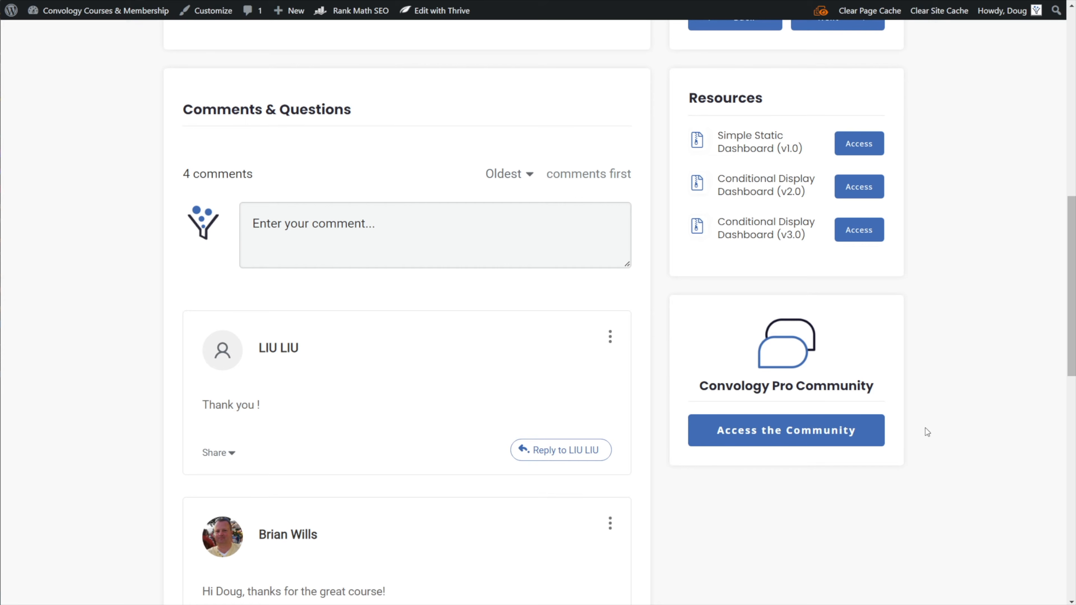
mouse_move(821, 11)
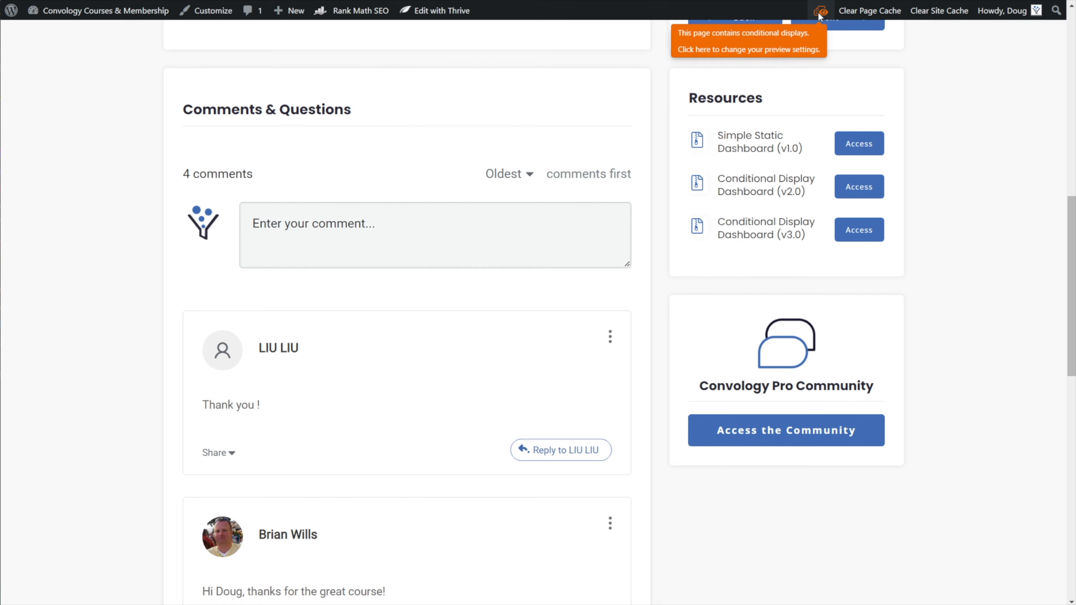
left_click(820, 12)
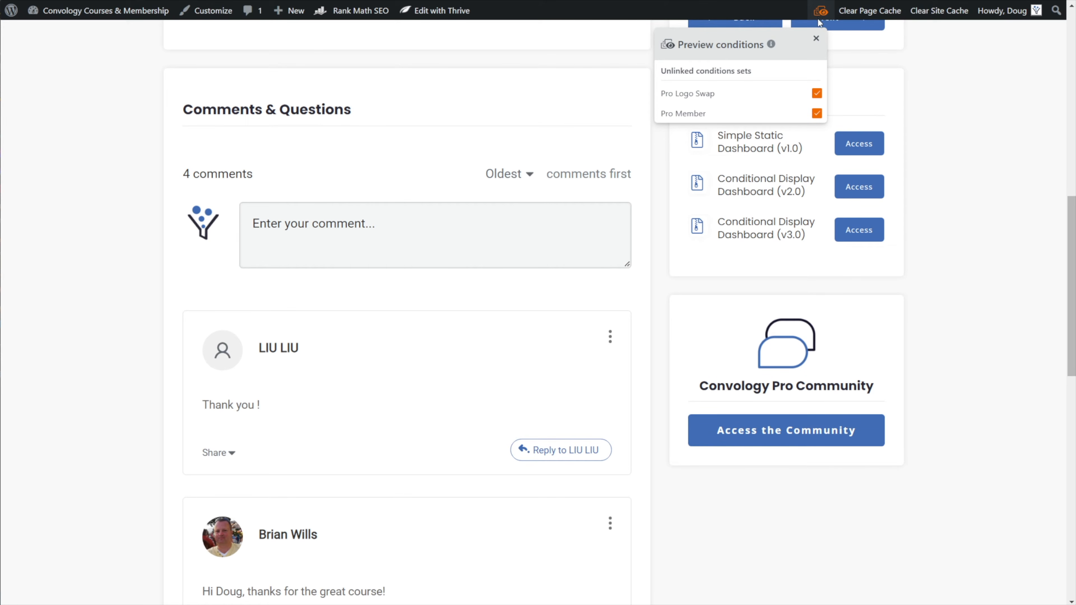
left_click(816, 114)
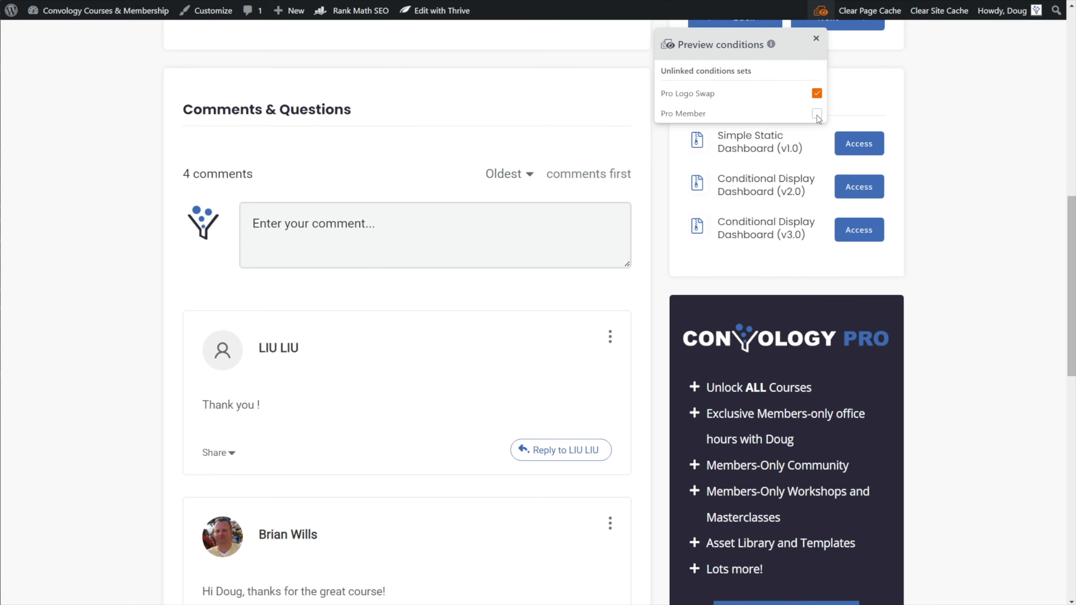
scroll(978, 238, "down", 3)
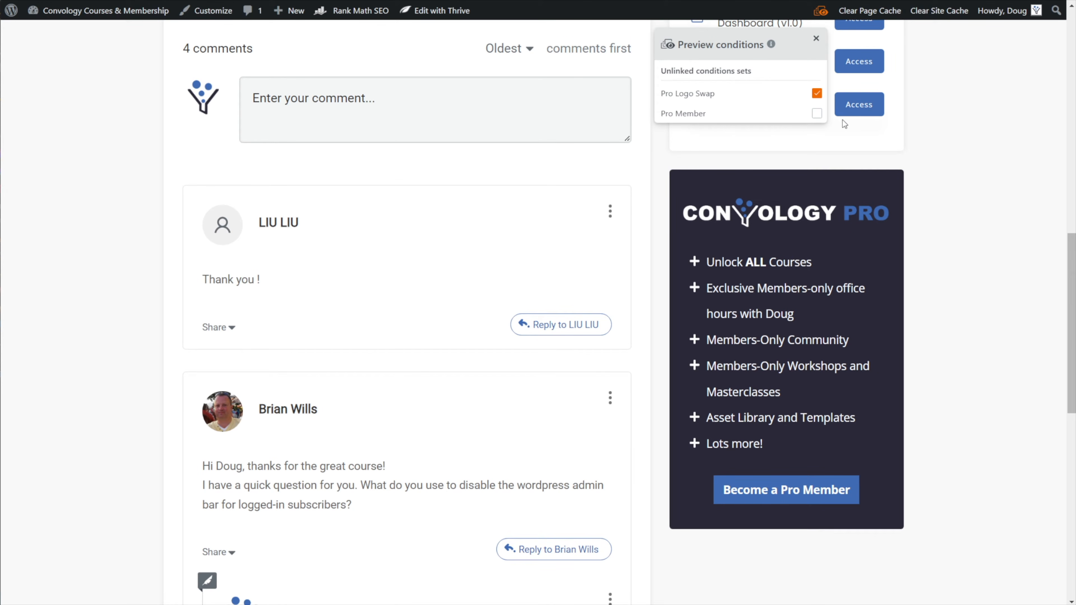
left_click(817, 113)
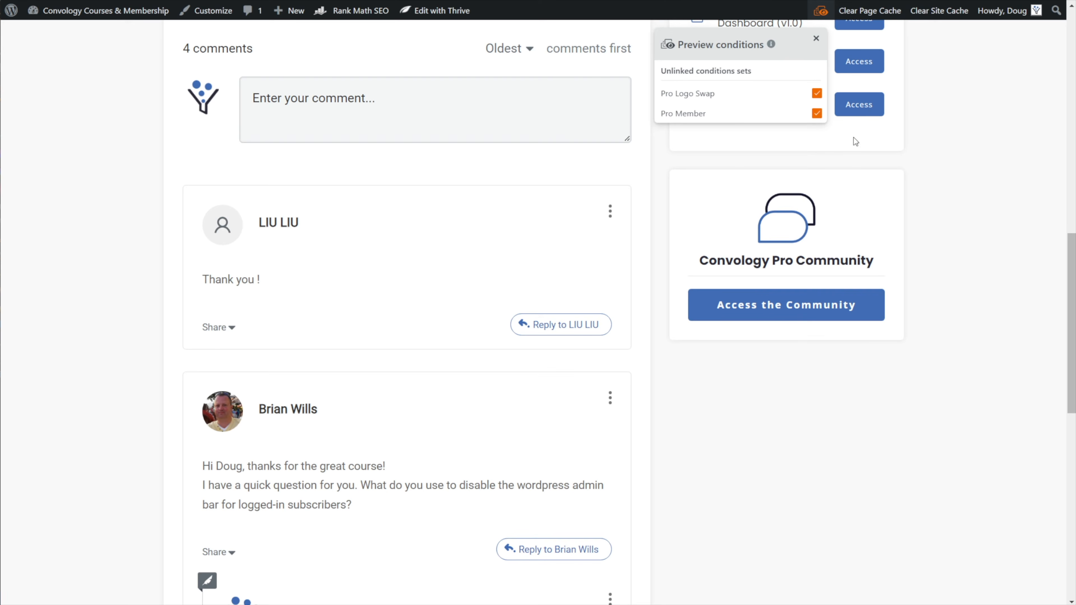
scroll(831, 47, "up", 3)
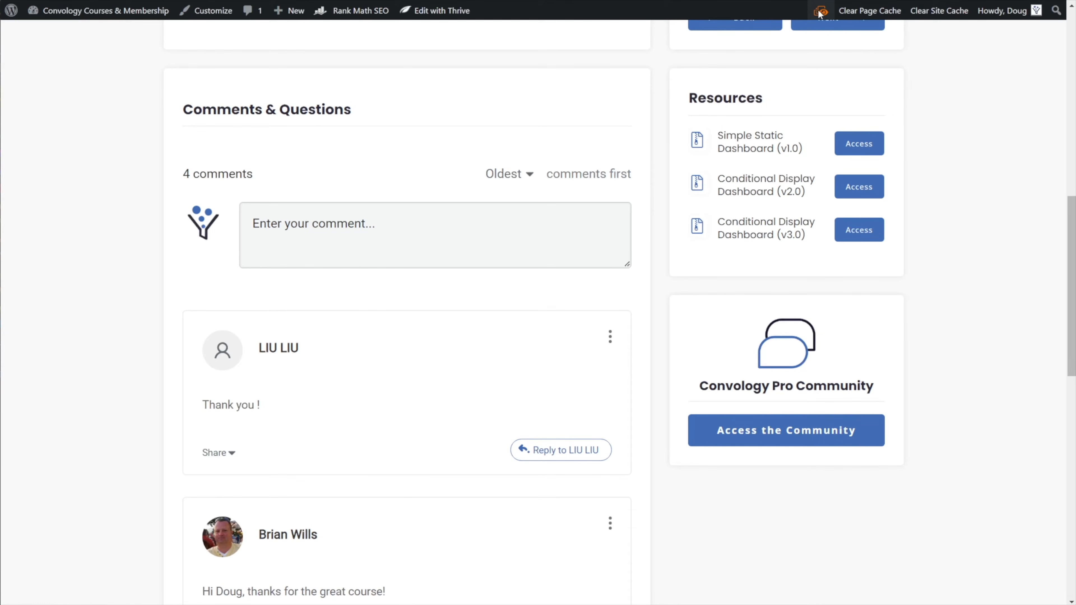
mouse_move(821, 11)
left_click(817, 114)
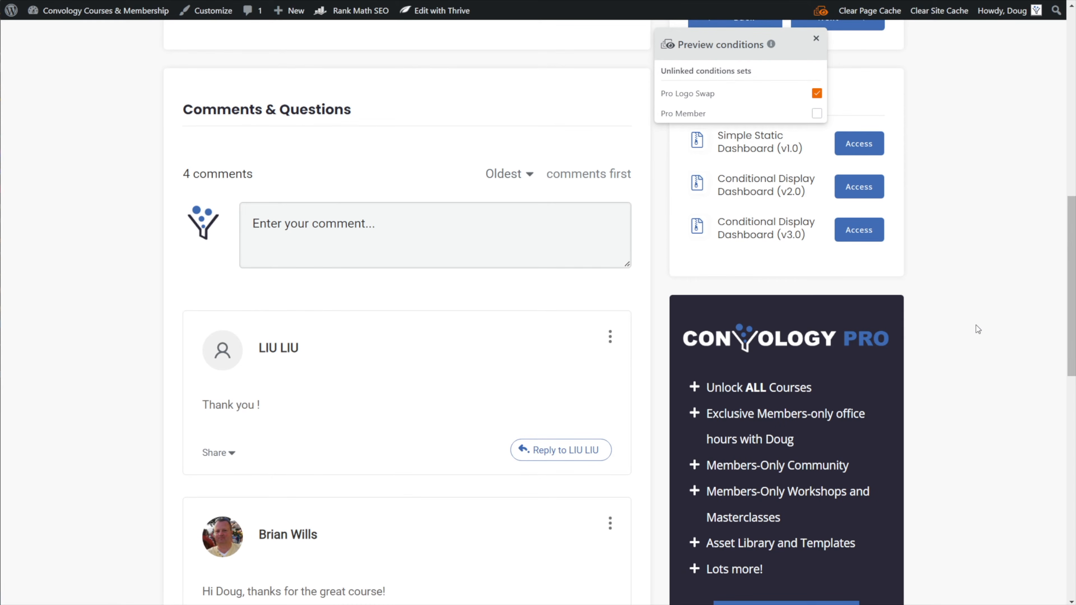
scroll(976, 329, "down", 1)
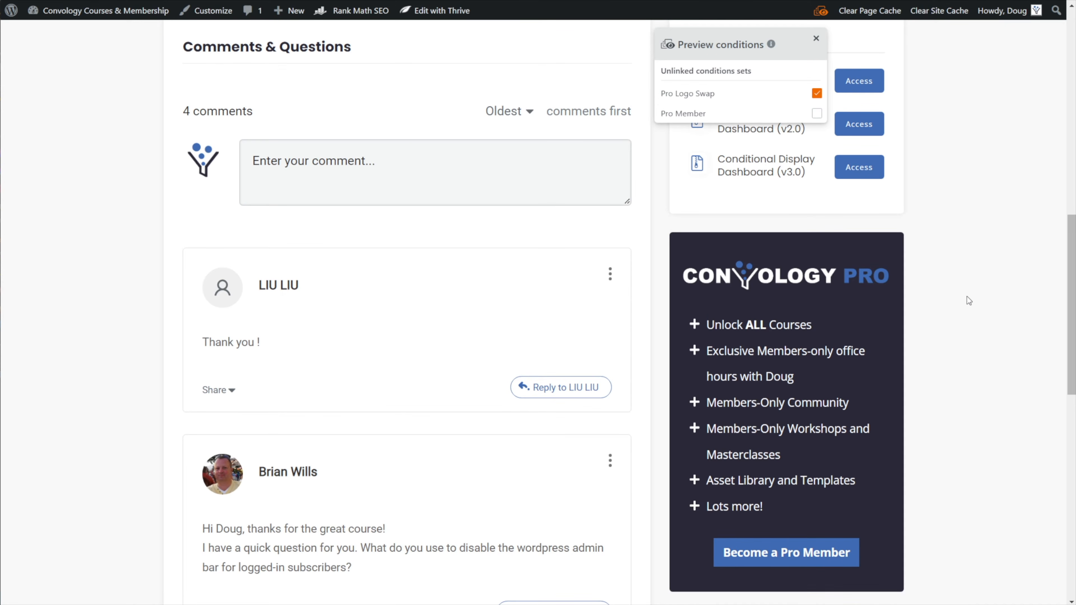
left_click(816, 38)
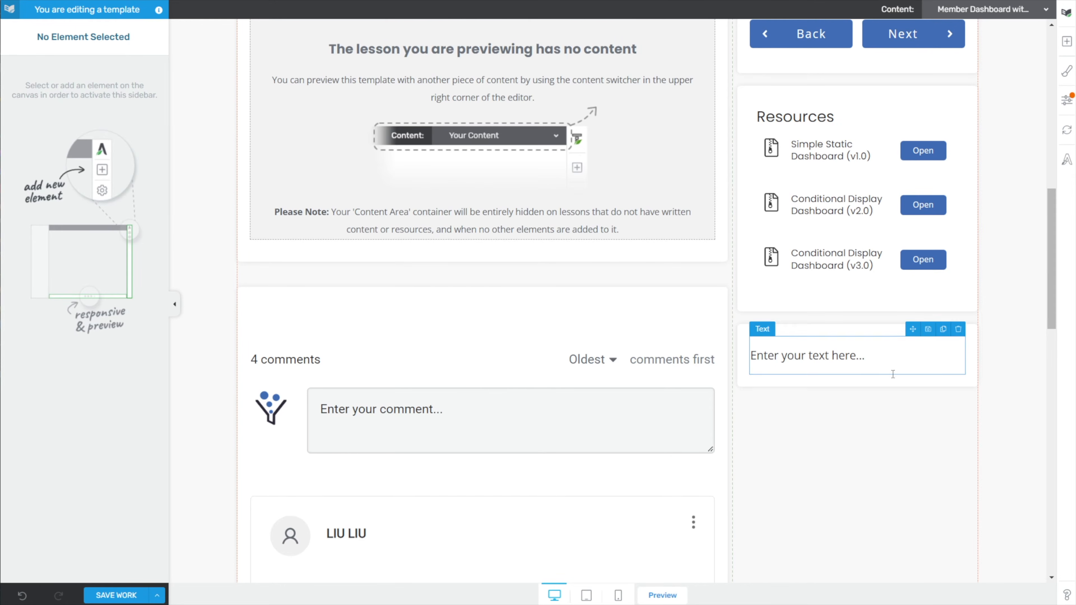
- Insert the community.png speech-bubble image from the media library above the placeholder text in the content box below Resources
left_click(872, 413)
scroll(868, 377, "down", 1)
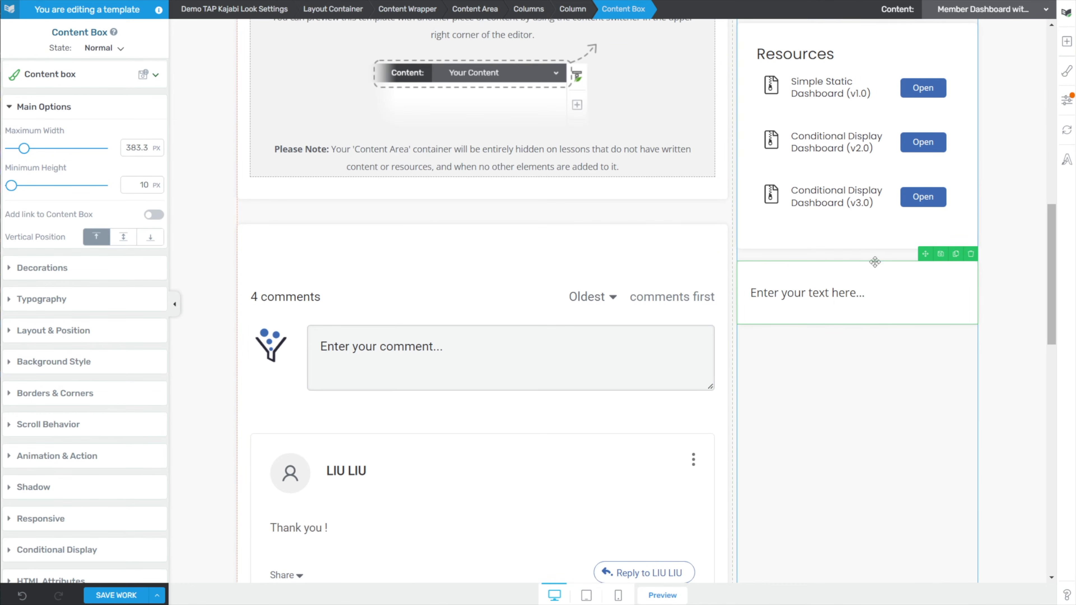
left_click(1066, 42)
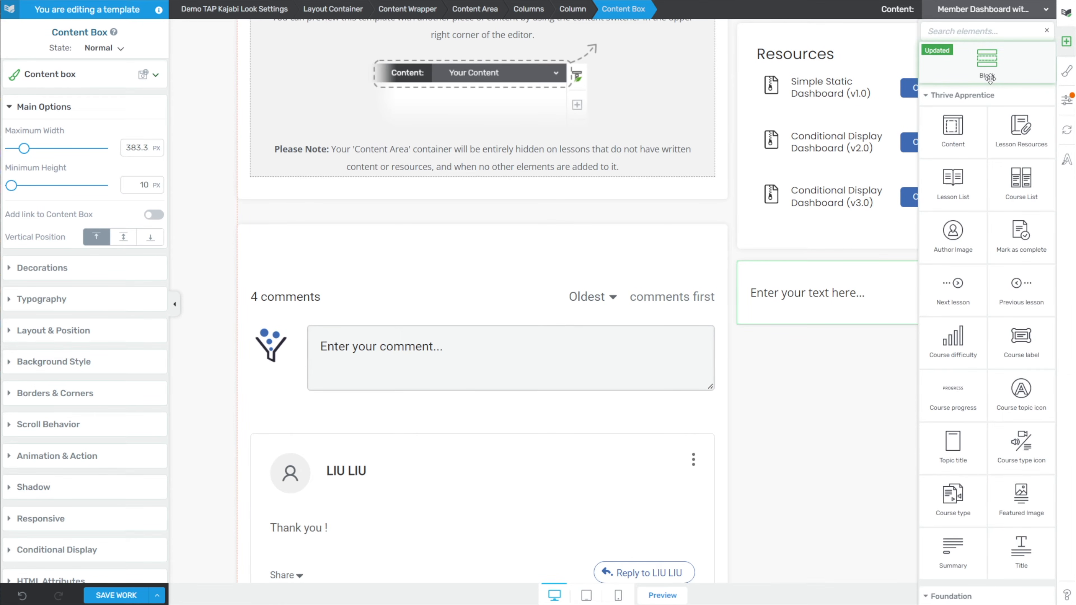
type("image")
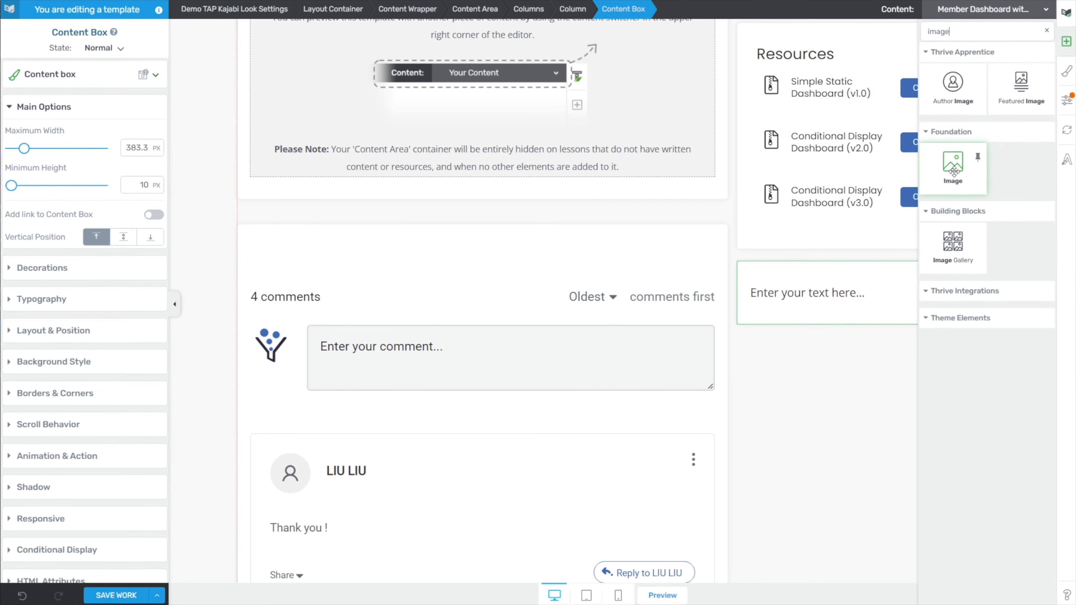
left_click_drag(954, 172, 848, 288)
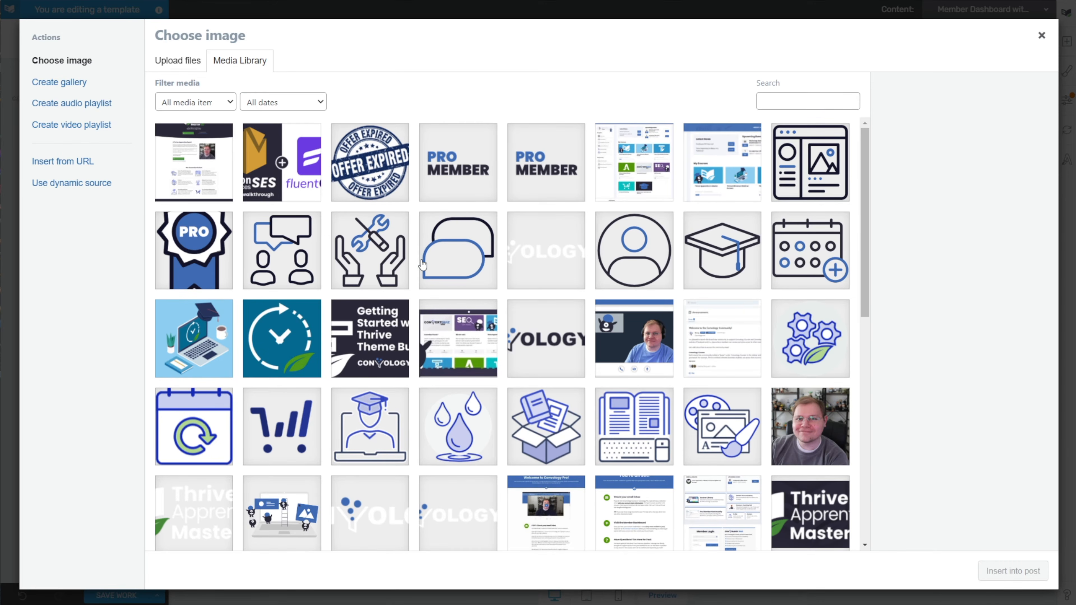
left_click(429, 265)
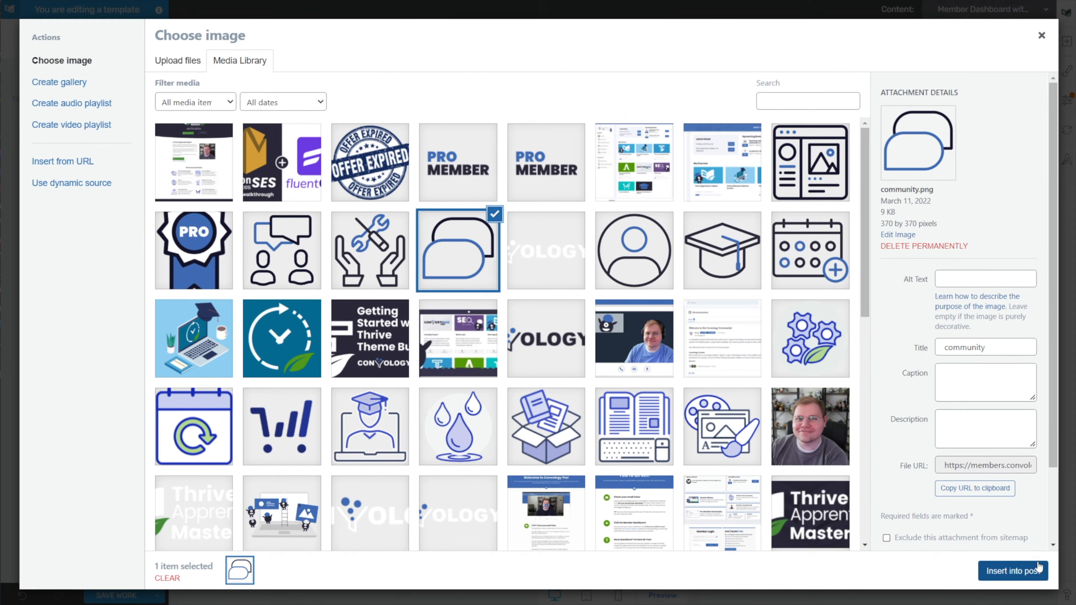
left_click(1042, 574)
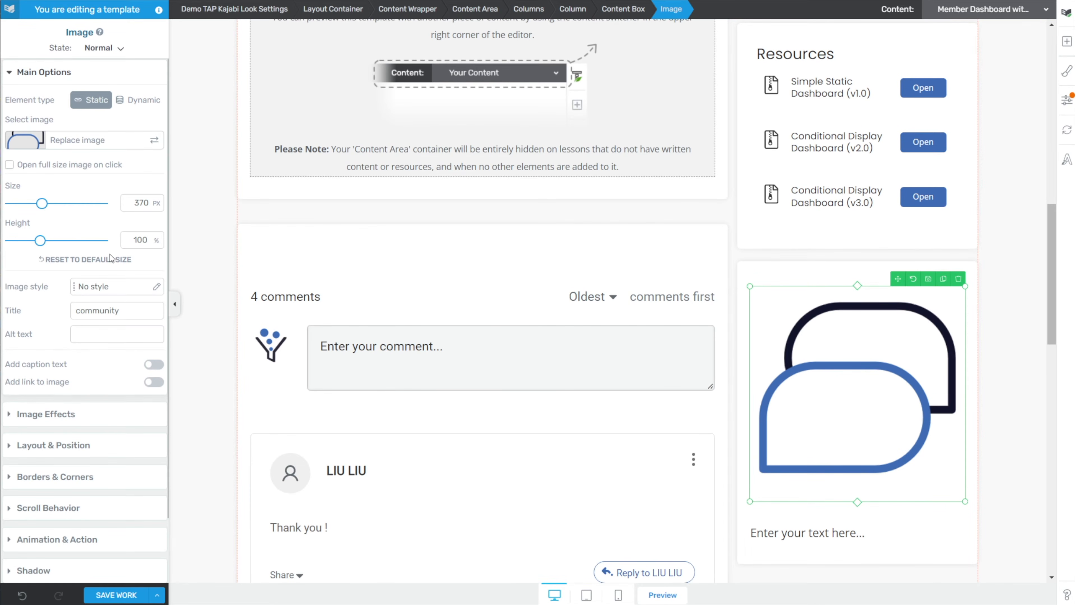
- Resize the community image to 100 px
left_click_drag(41, 204, 18, 204)
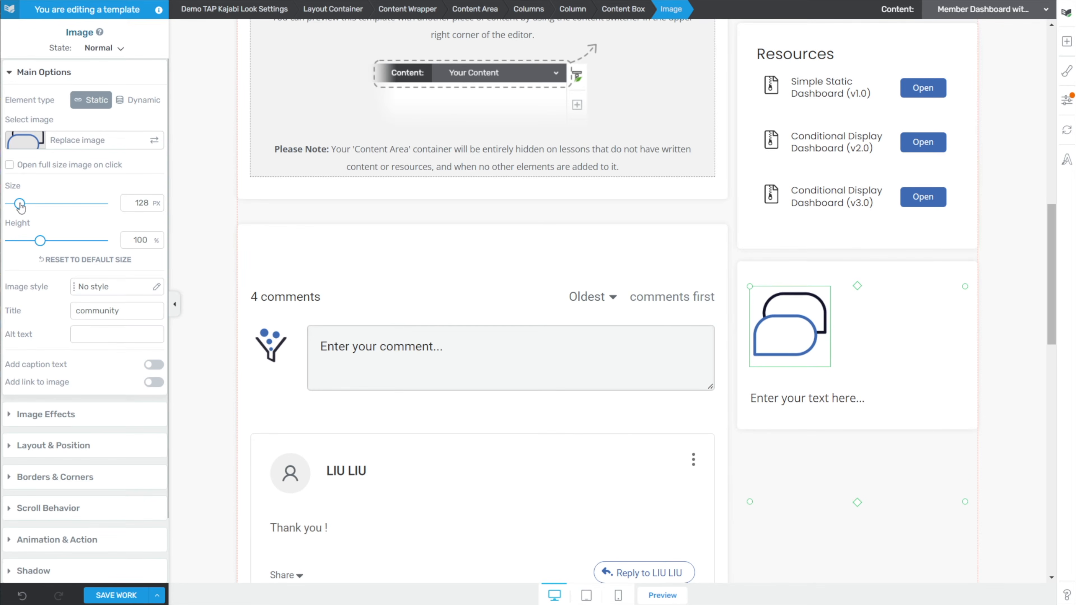
double_click(143, 203)
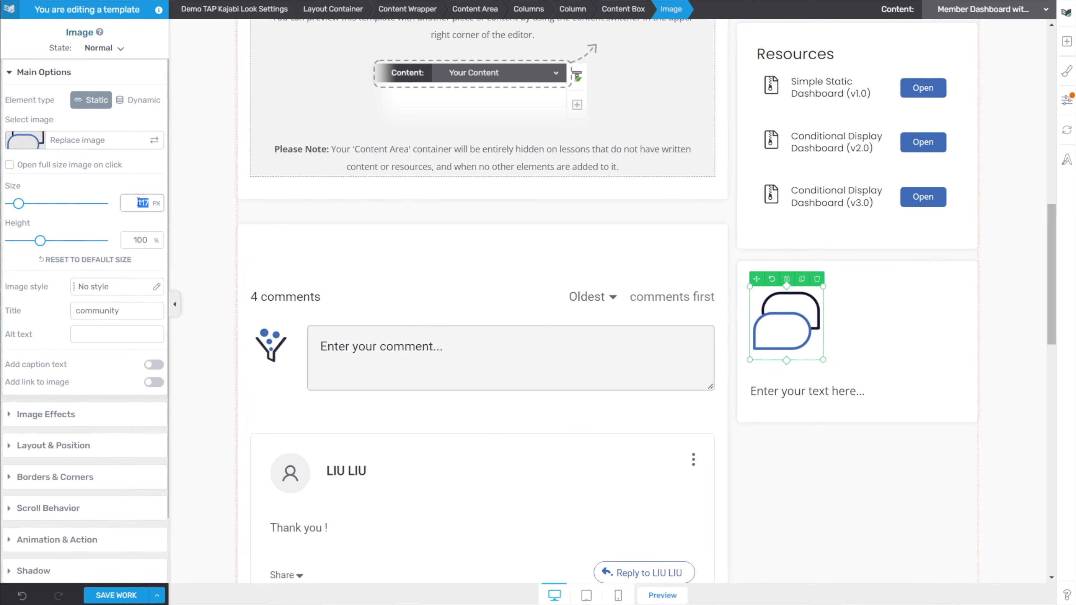
type("100")
- Center the community image horizontally in its content box and remove its top margin
left_click(74, 447)
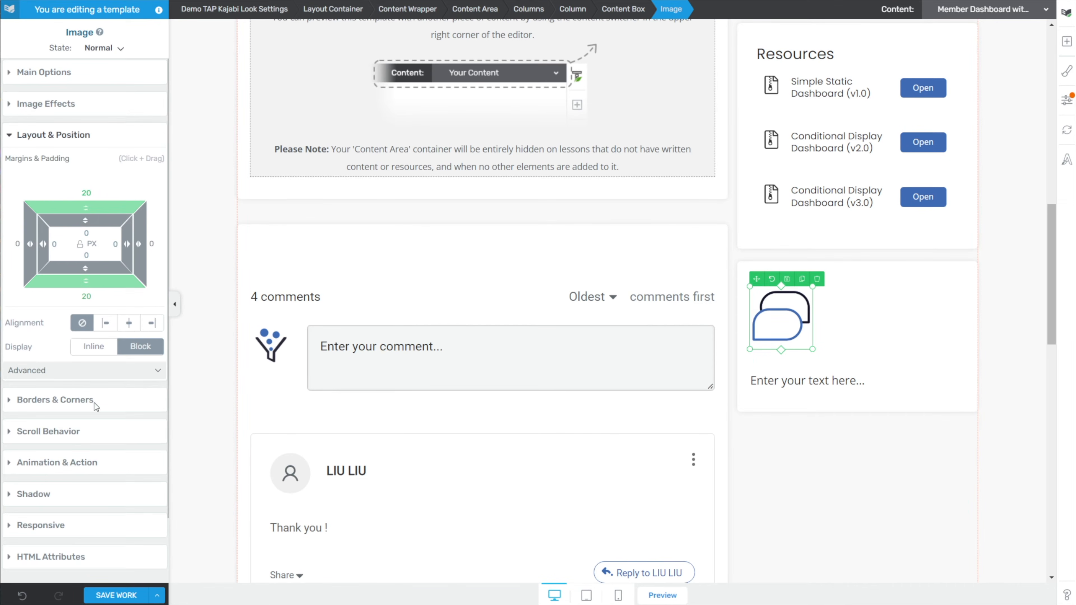
left_click(129, 323)
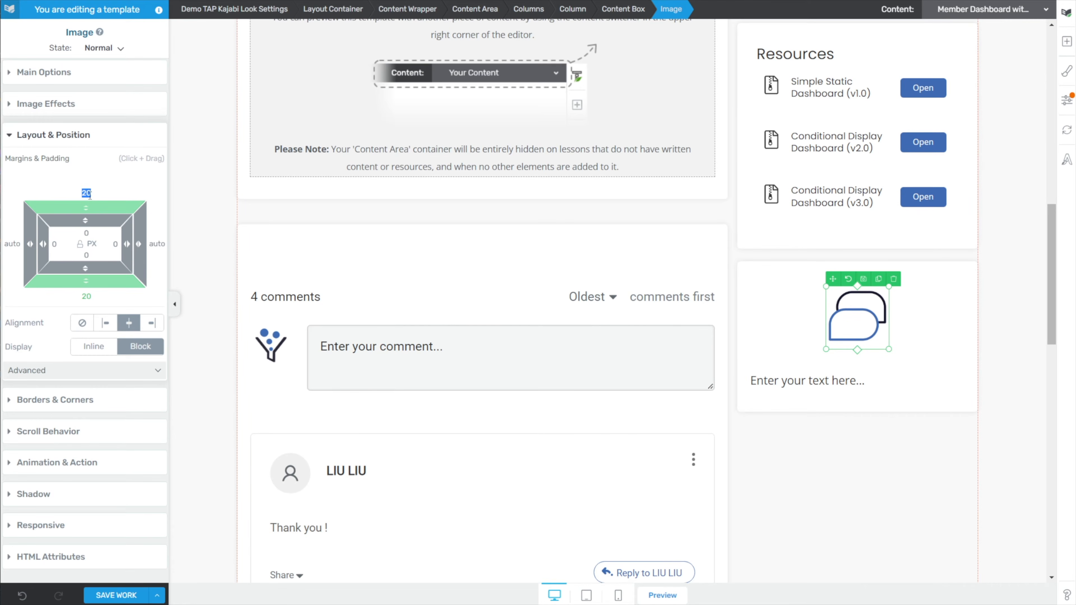
left_click(770, 313)
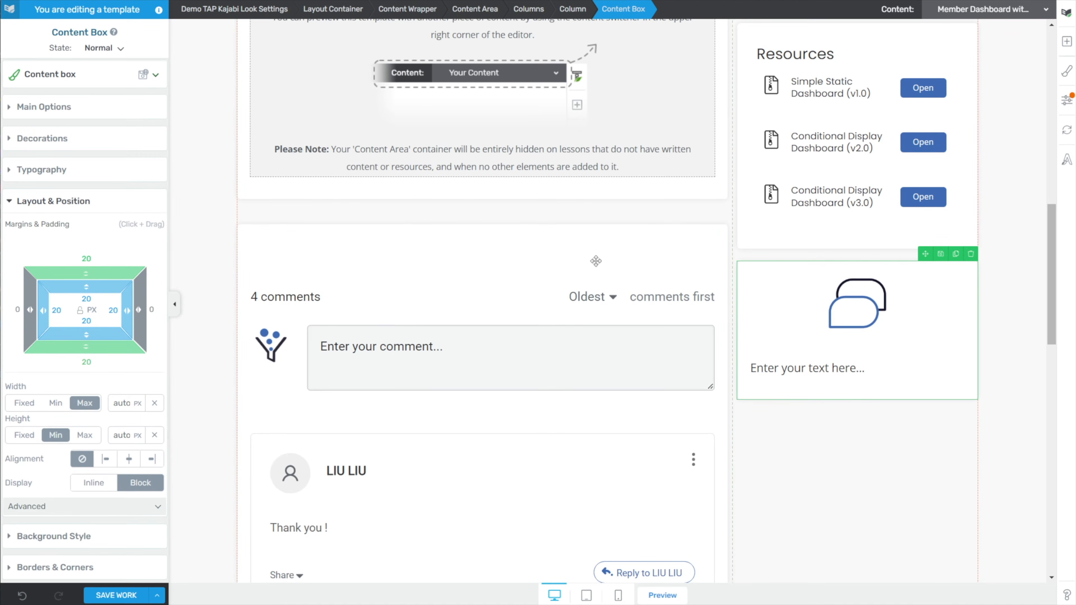
- Replace the placeholder text below the community image with the heading "Convology Pro Community" and set its line spacing to 0 px
left_click(933, 457)
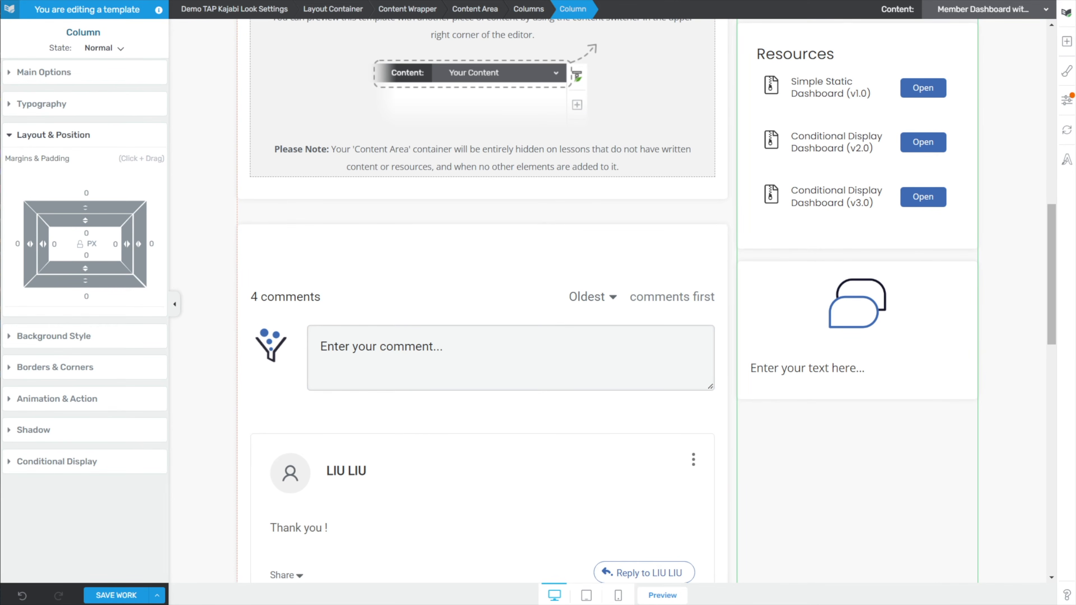
triple_click(831, 377)
type("Convology Pro Community")
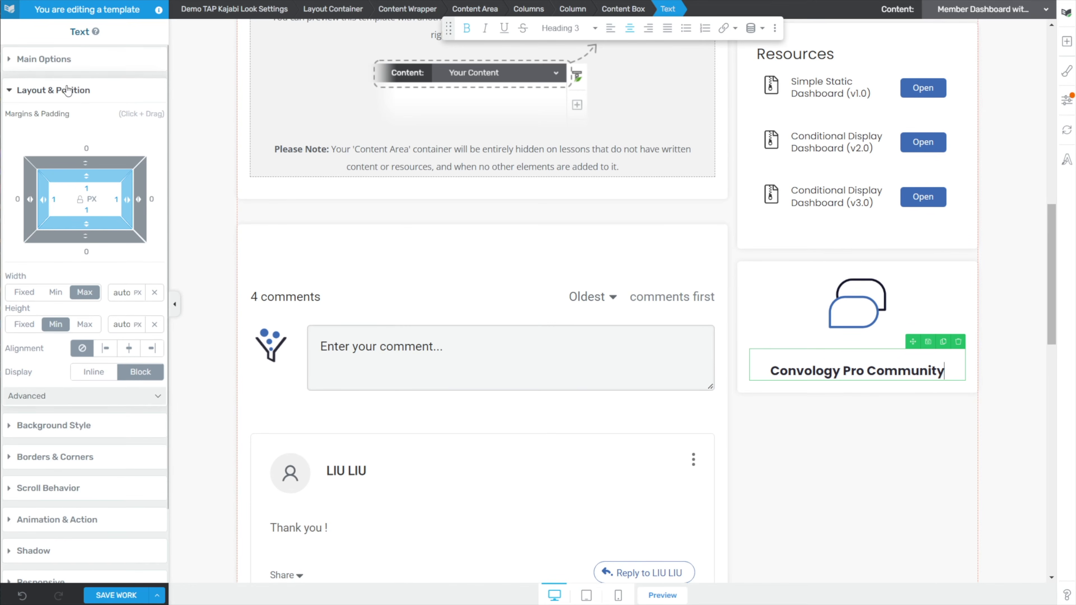
left_click(46, 61)
left_click_drag(82, 265, 87, 297)
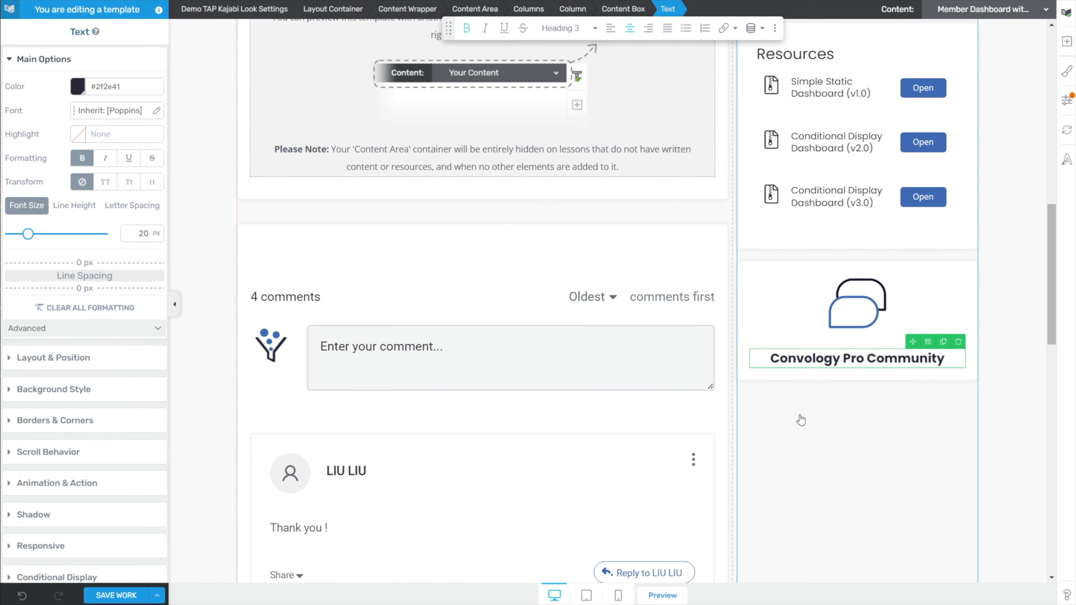
- Set the community image's bottom margin to 0 px
left_click(853, 318)
left_click(66, 443)
left_click(86, 298)
type("0")
left_click(899, 417)
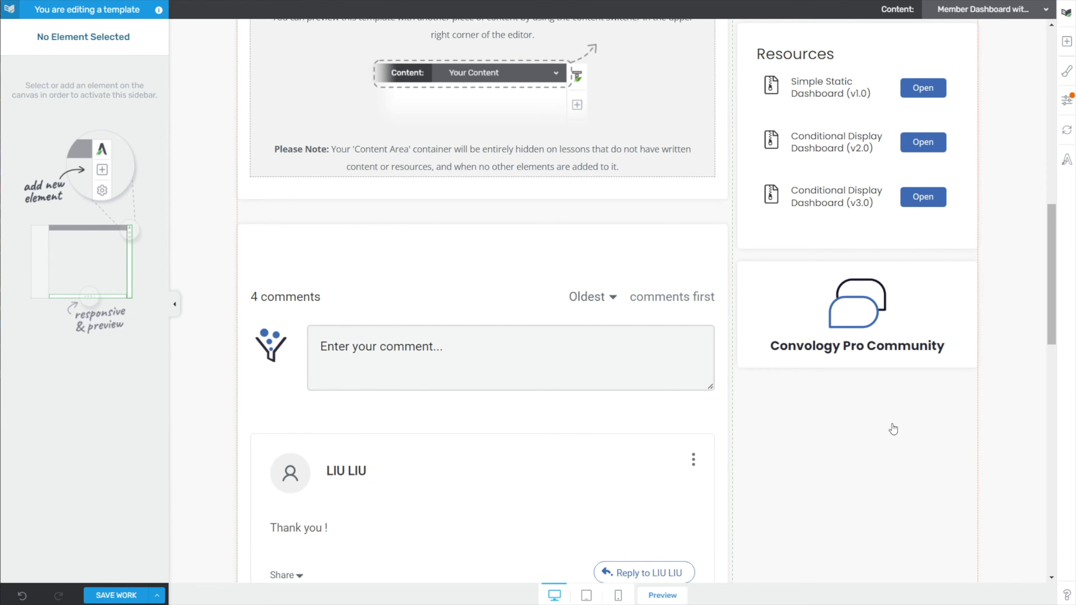
- Add a button below the community heading and label it "Access the Community"
left_click(1067, 41)
type("button")
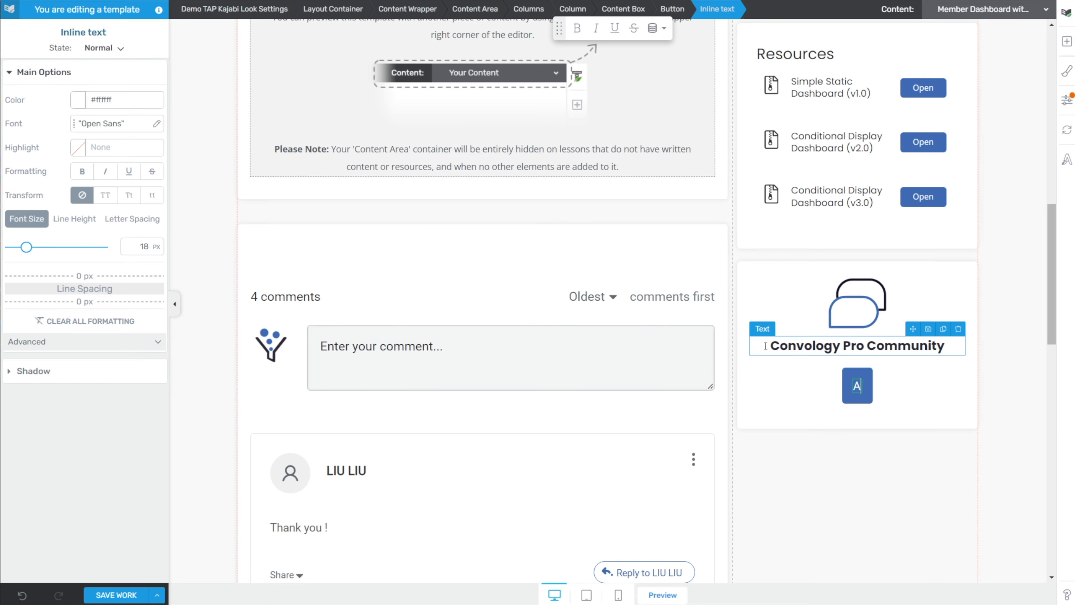
type("ccess the")
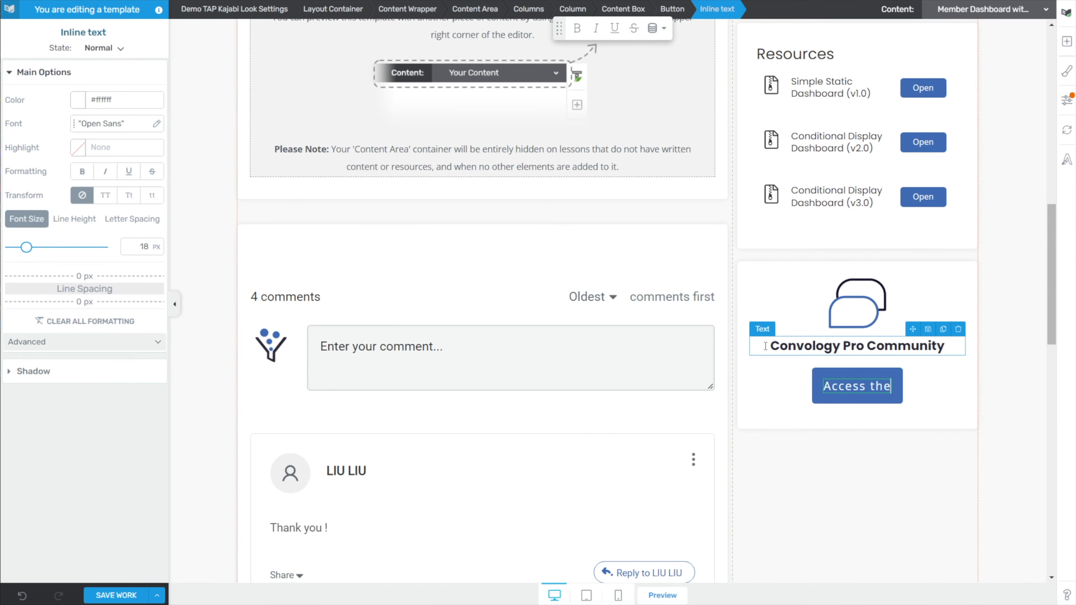
type(" Community")
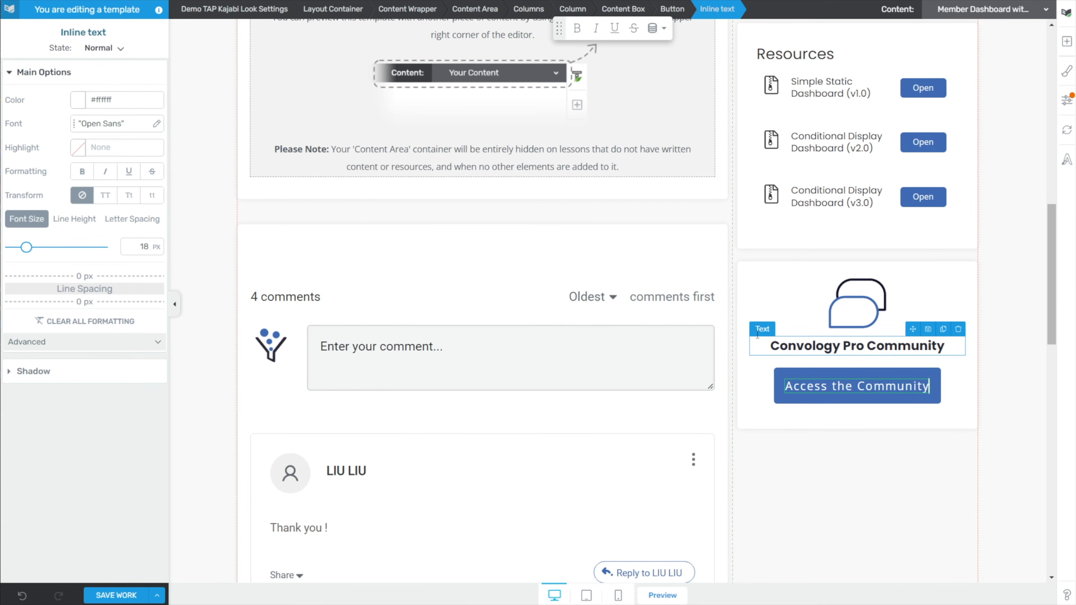
- Set the community button's size to S
left_click(831, 374)
left_click(43, 107)
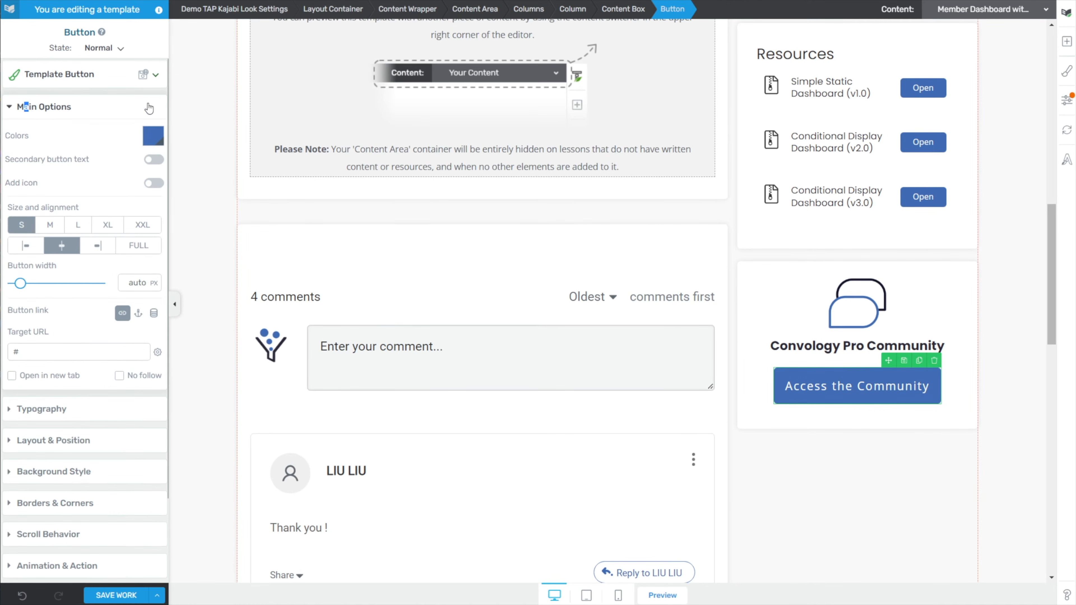
left_click(17, 226)
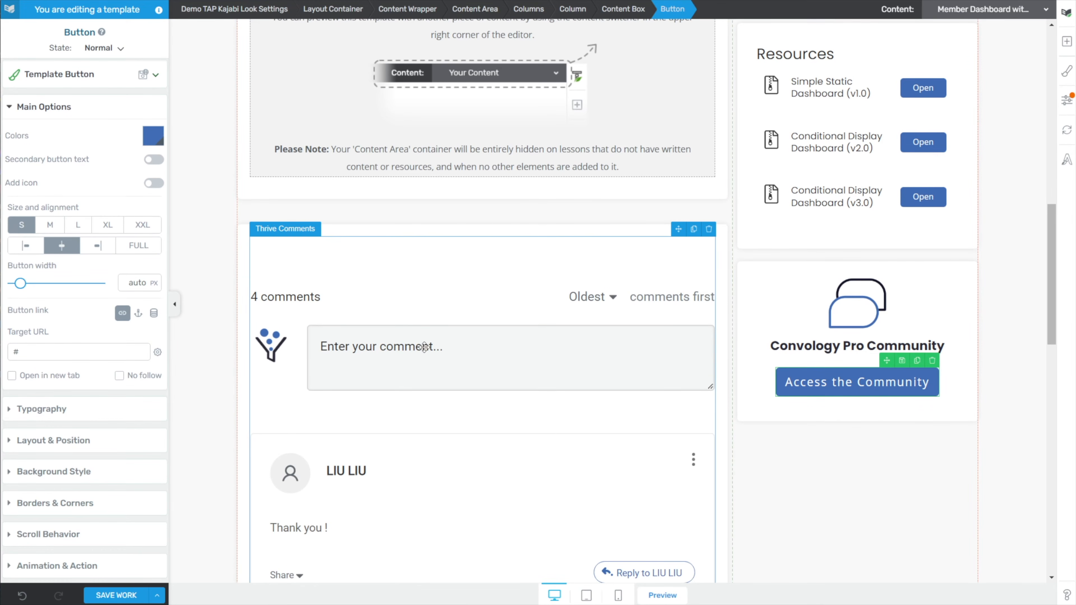
- Set the community button's top margin to 10 px and its bottom margin to 0 px
left_click(57, 445)
left_click(85, 229)
type("0")
left_click(83, 228)
type("10")
key("Return")
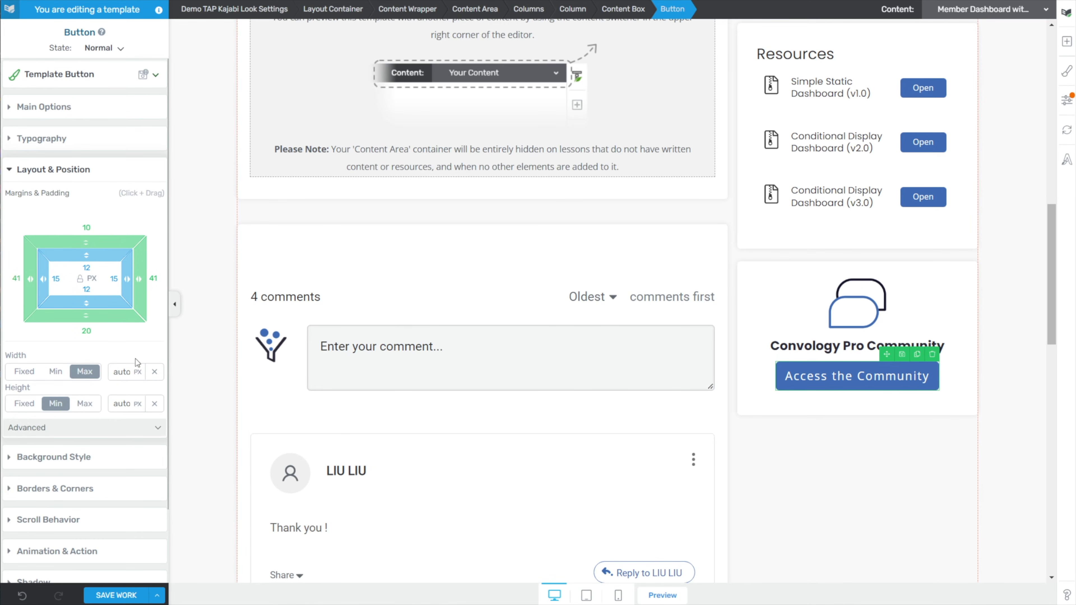
left_click(89, 331)
type("0")
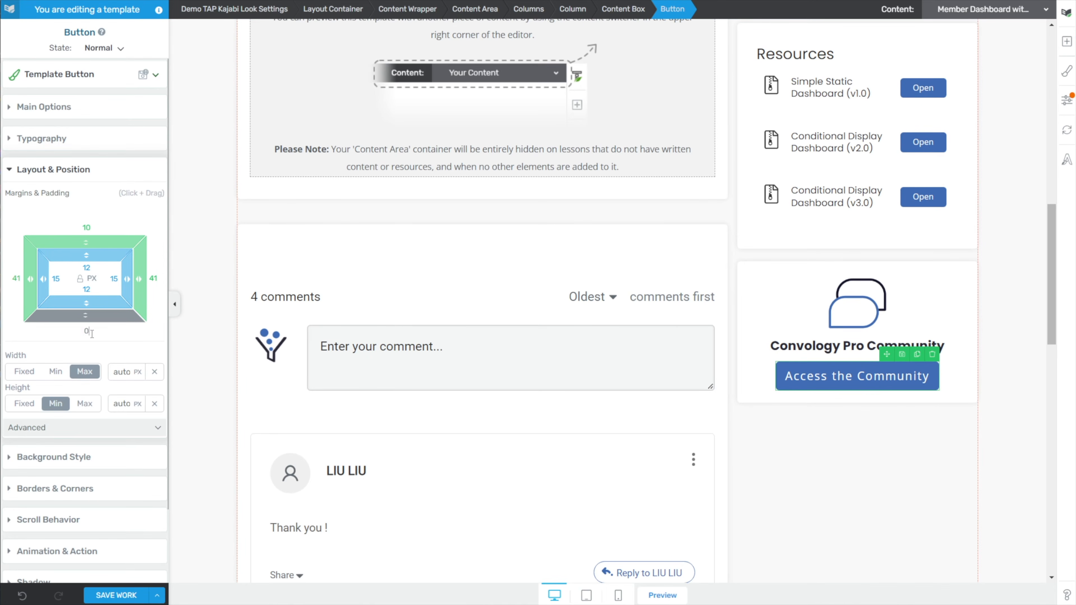
- Set the bottom padding of the community content box to 30 px
left_click(754, 392)
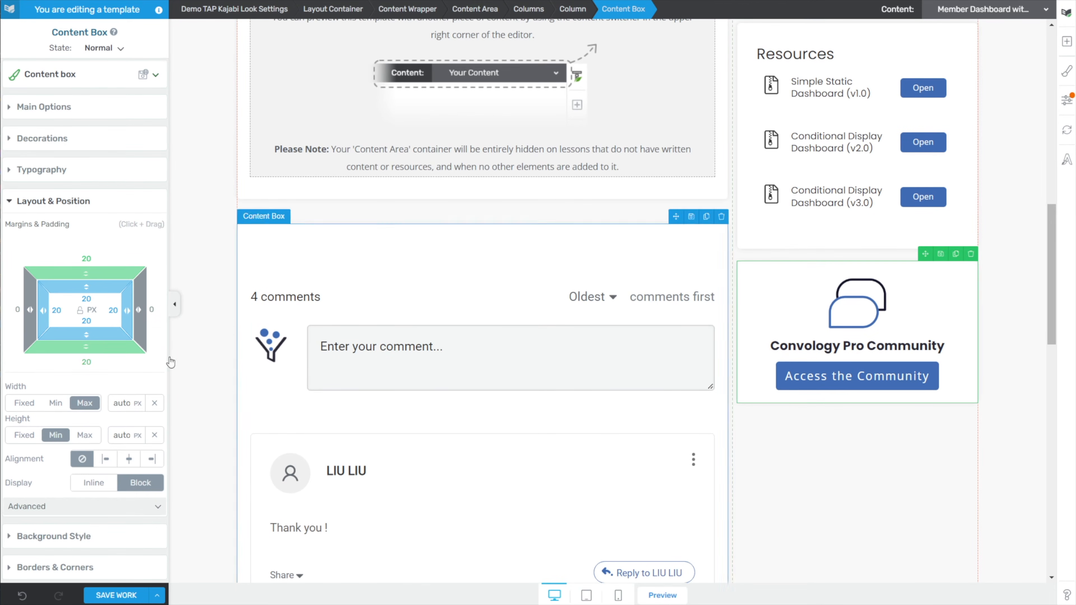
left_click(87, 321)
type("30")
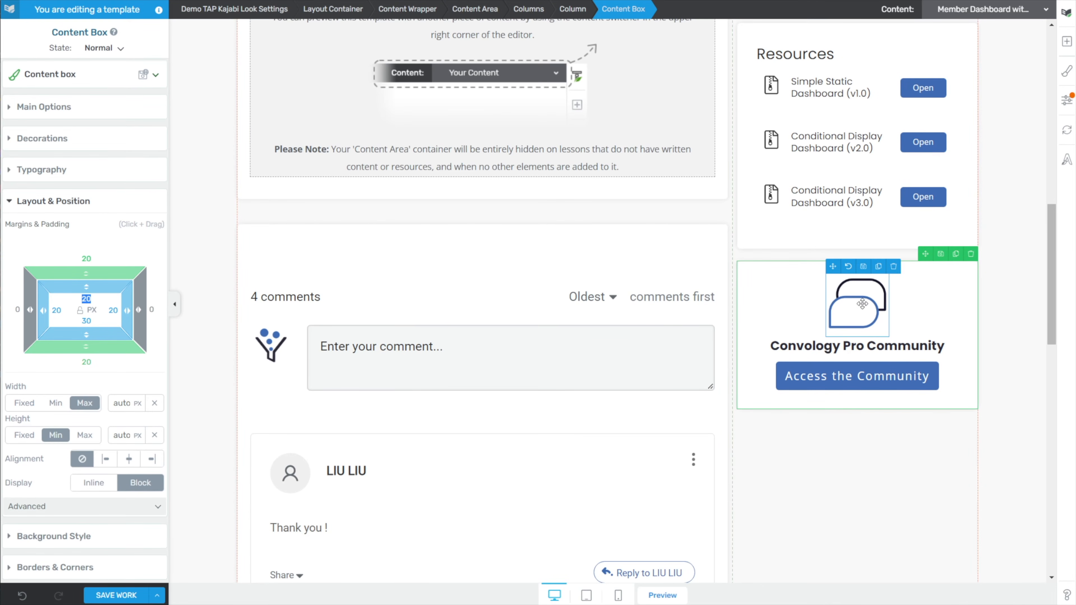
left_click(851, 472)
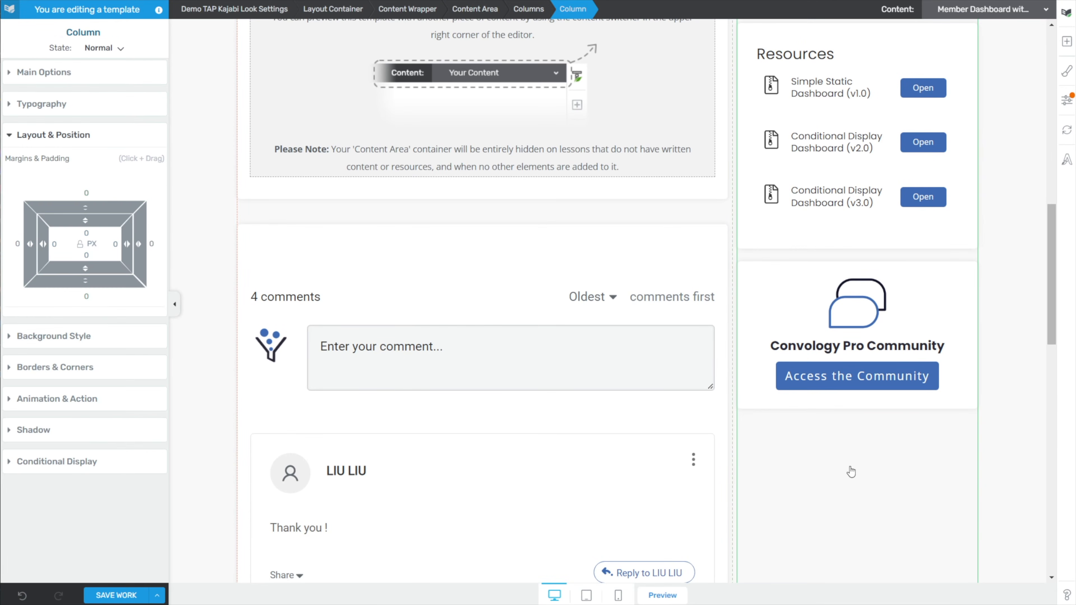
- Look at the target URL setting of the "Access the Community" button
left_click(796, 386)
left_click(55, 110)
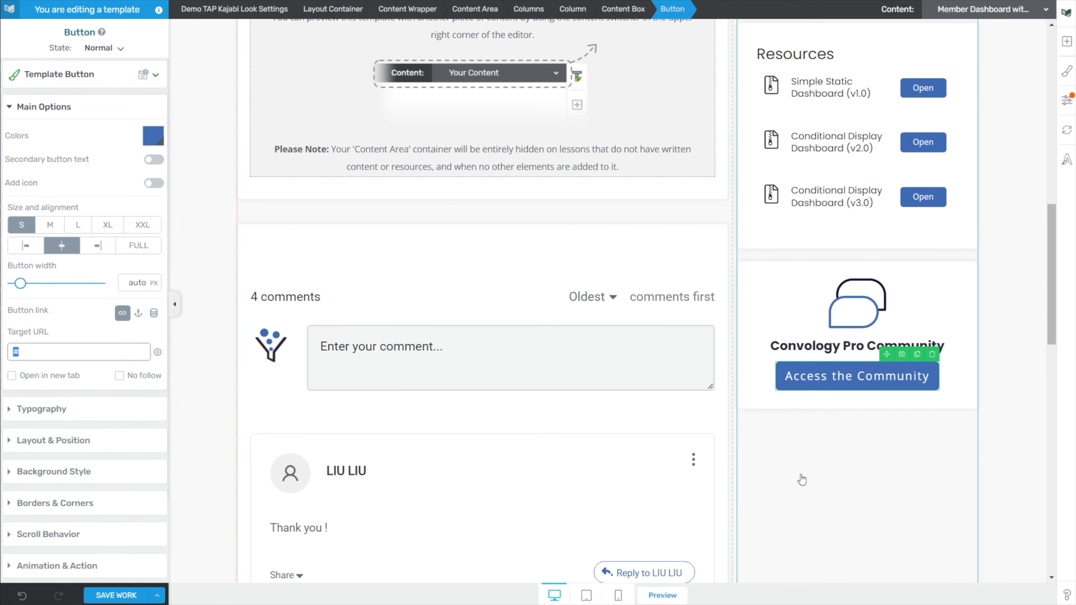
left_click(828, 515)
- Duplicate the community content box's default conditional display and rename the copy "Members Display"
left_click(752, 249)
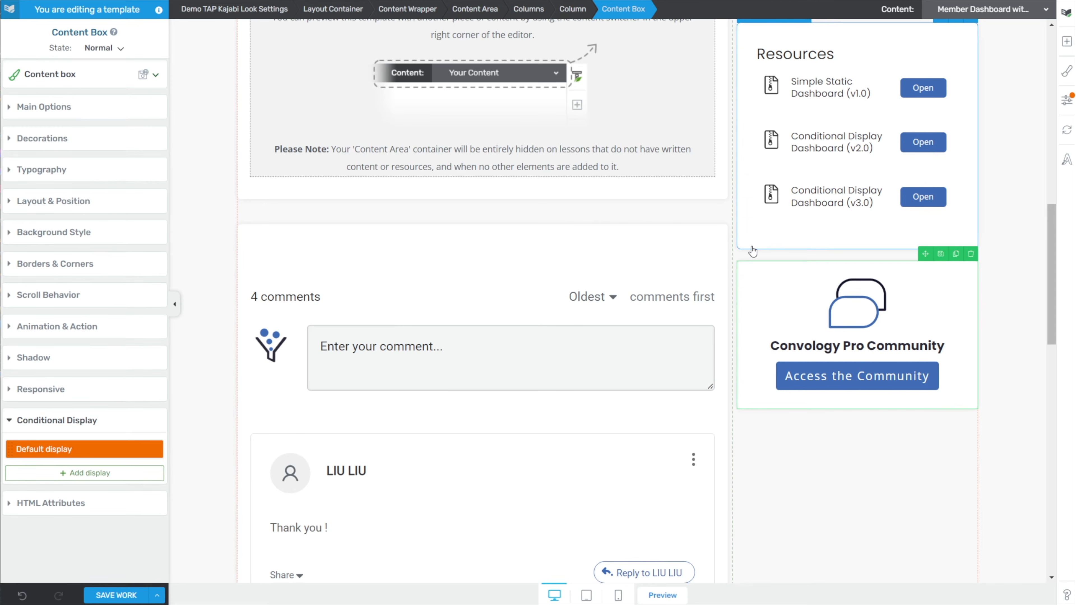
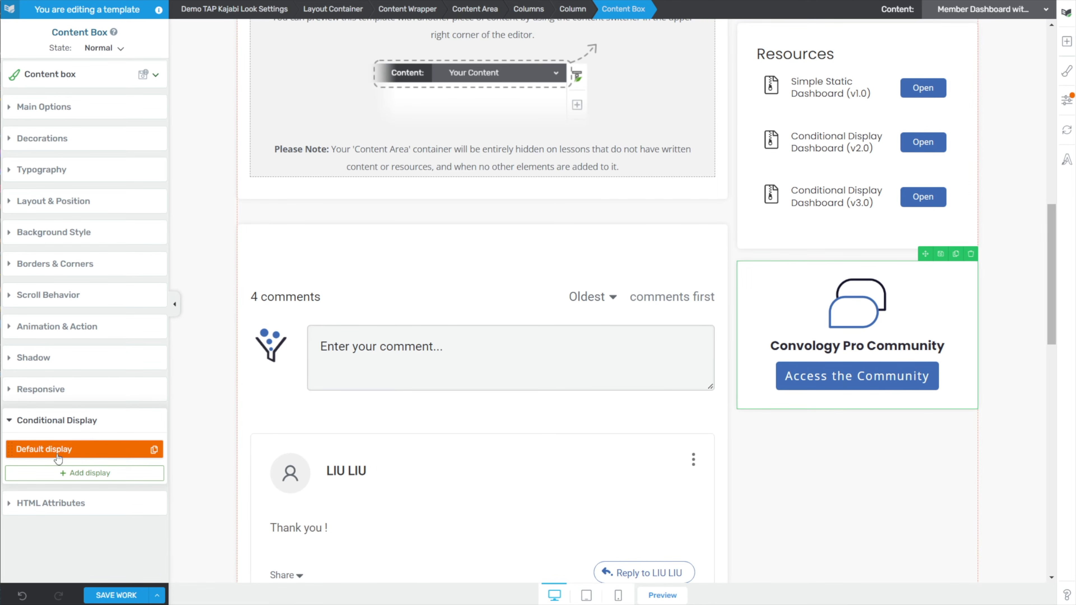
left_click(154, 450)
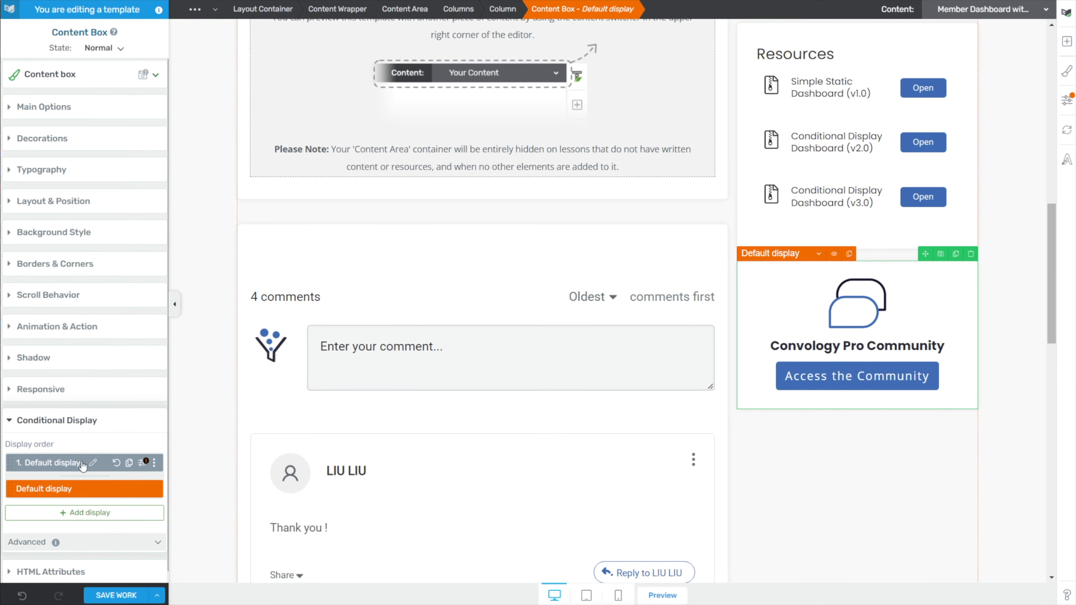
left_click(60, 467)
left_click(93, 463)
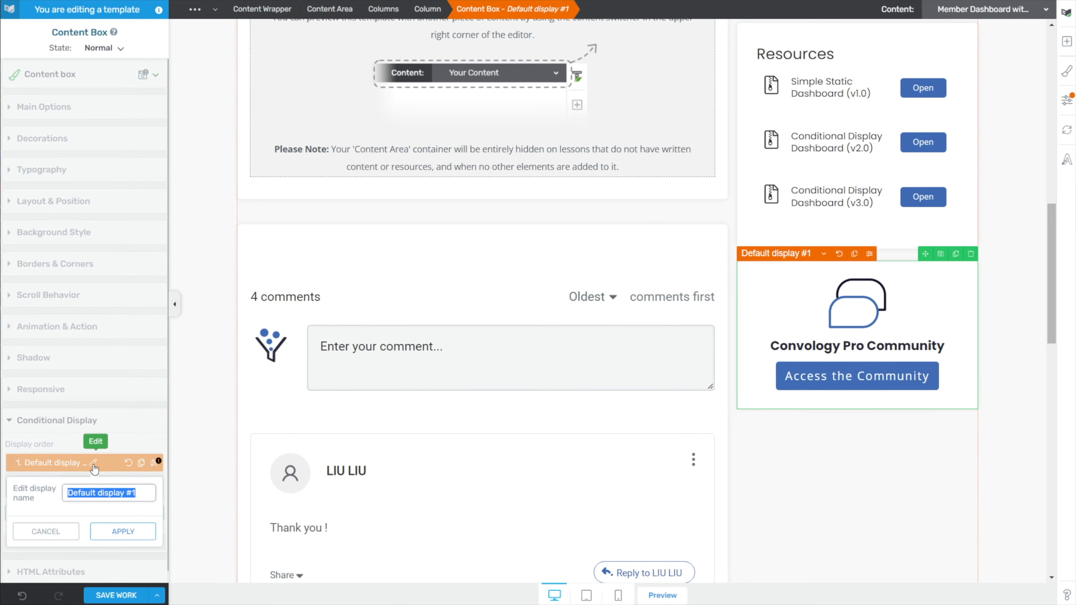
type("Members Display")
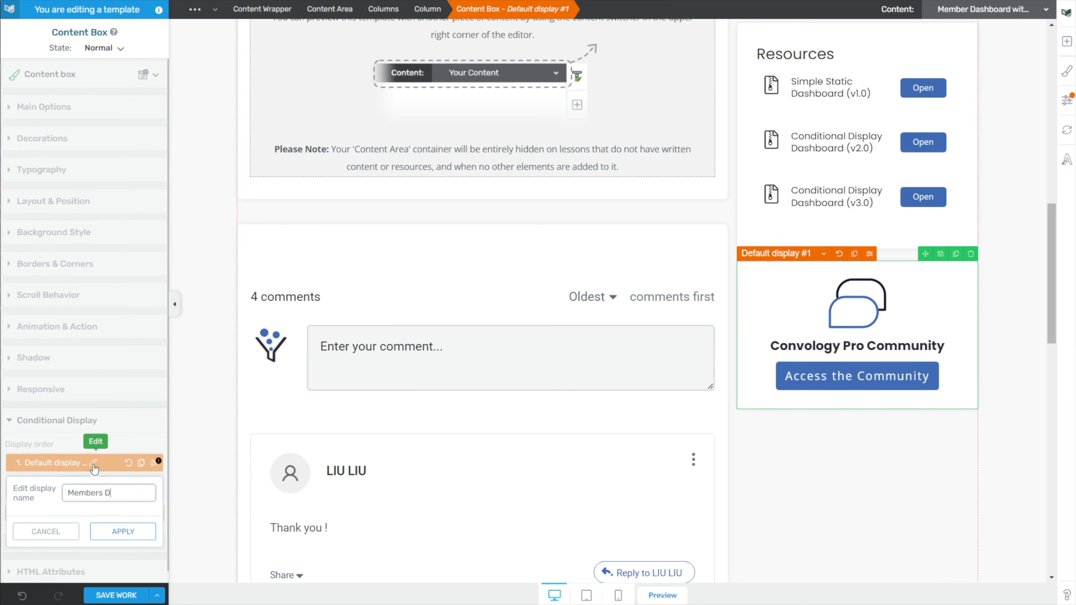
left_click(118, 532)
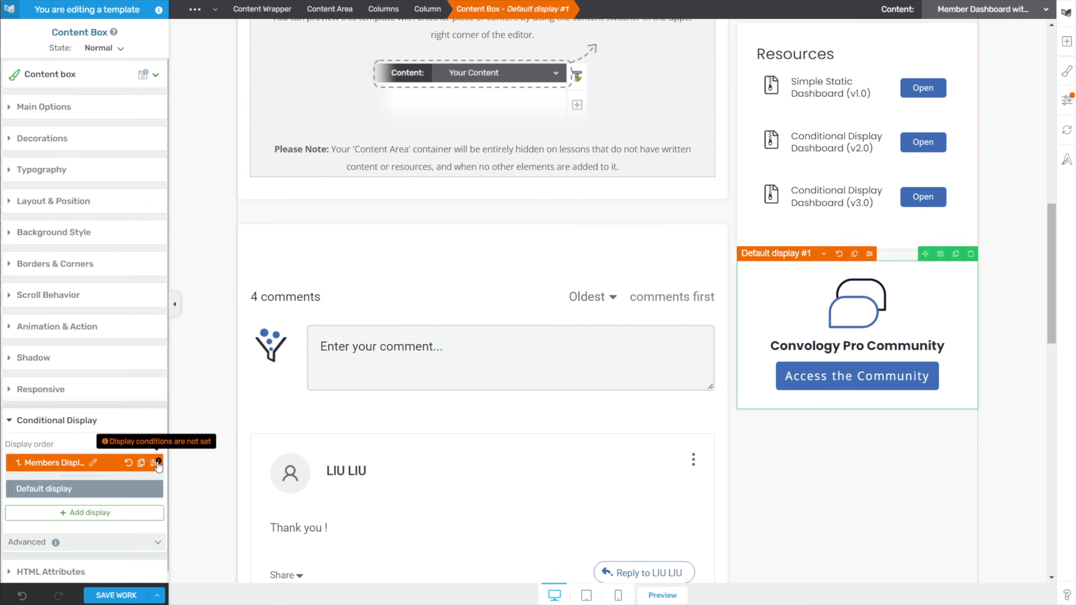
- Add a display condition to Members Display for users who have access to the Apprentice product Convology Pro, and save it
left_click(153, 463)
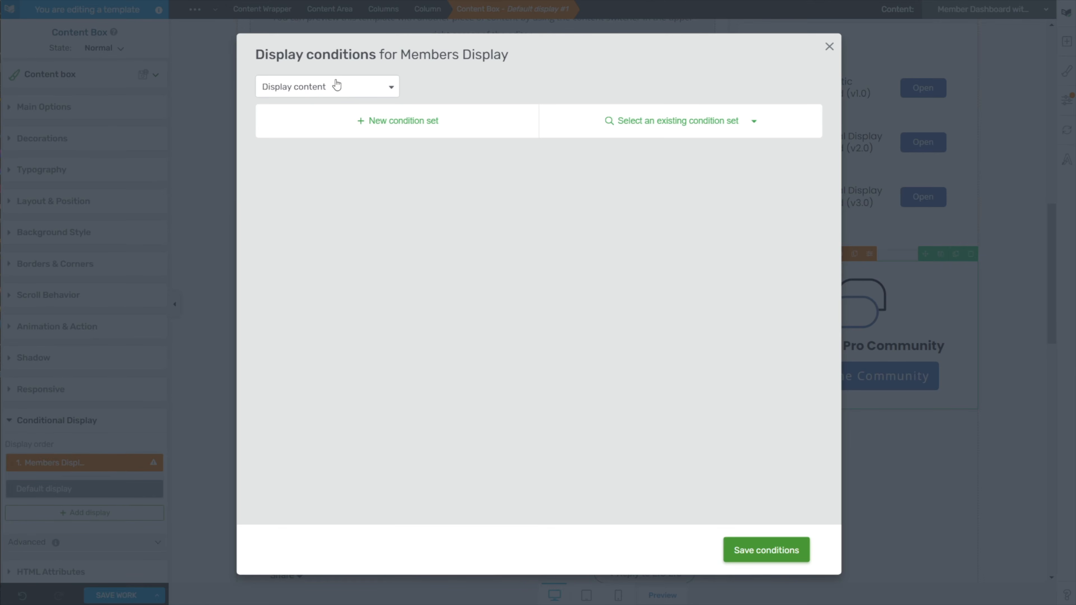
left_click(410, 129)
left_click(339, 149)
left_click(329, 178)
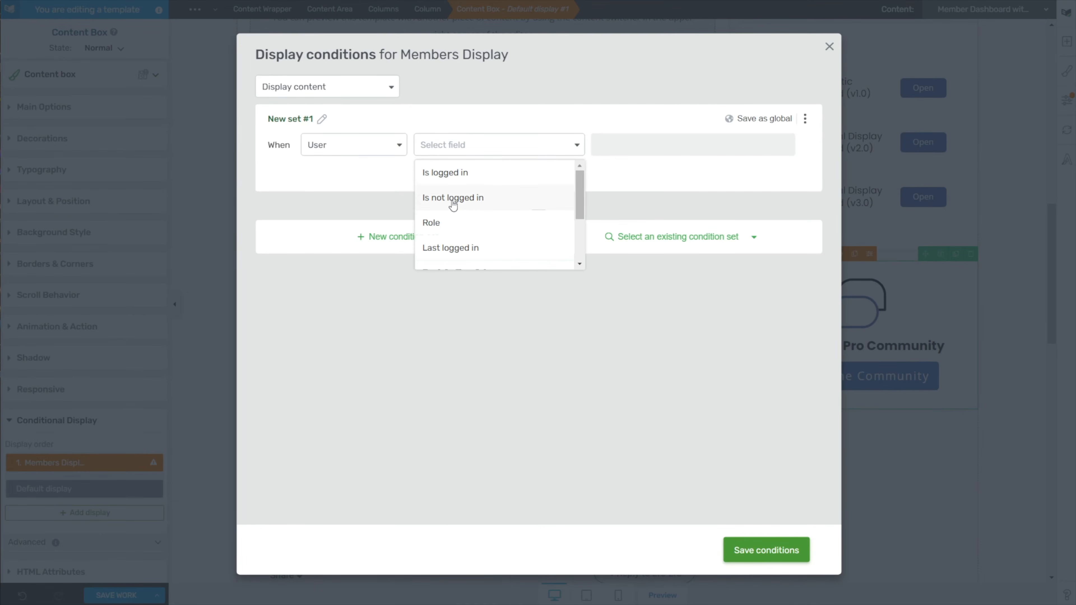
scroll(453, 205, "down", 3)
left_click(493, 256)
left_click(676, 145)
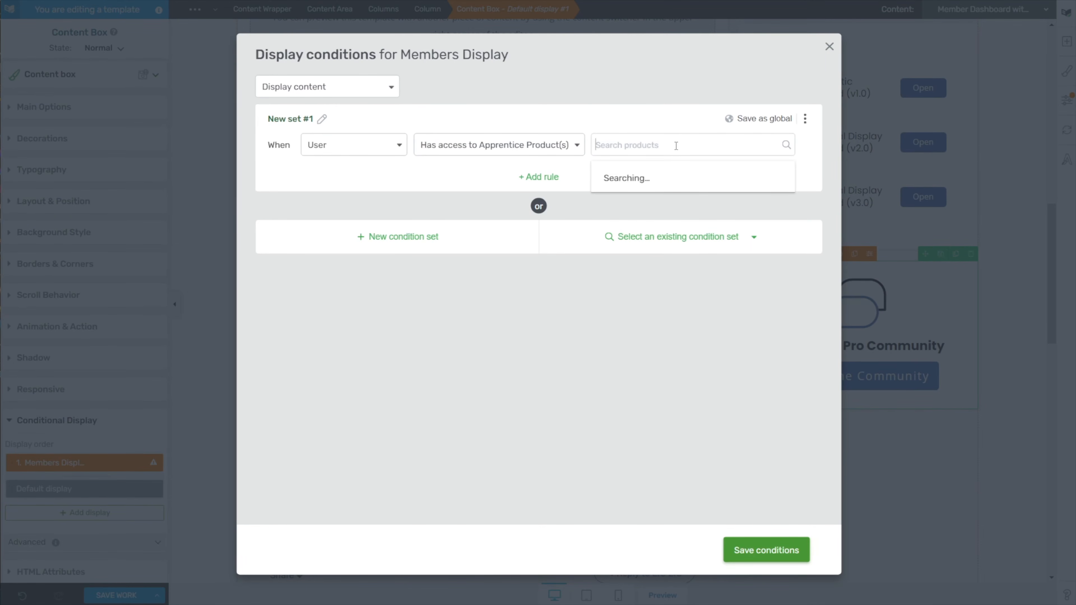
scroll(659, 212, "down", 3)
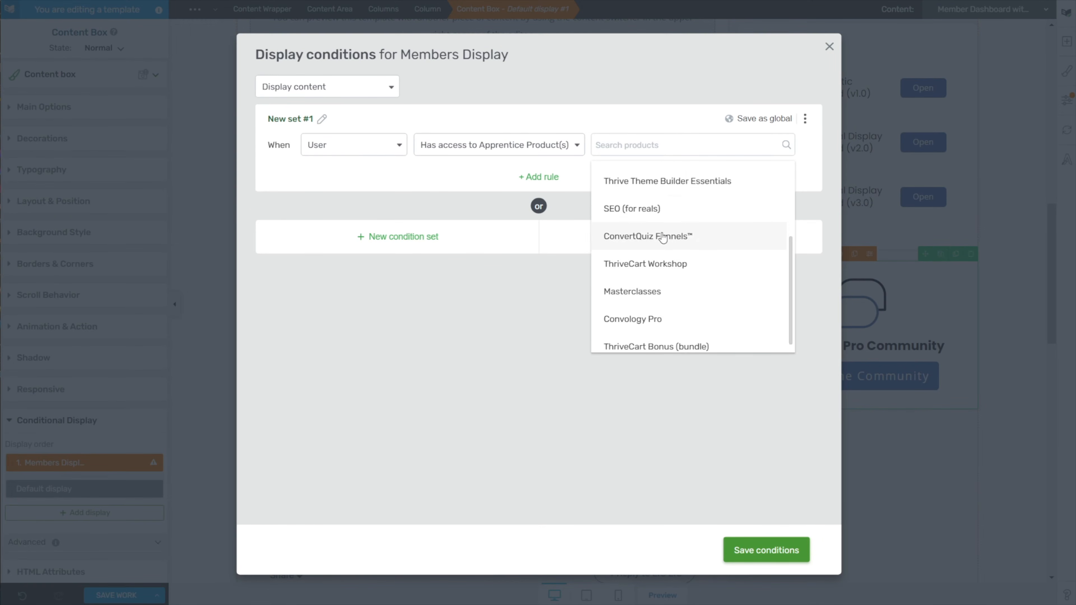
left_click(651, 312)
left_click(754, 560)
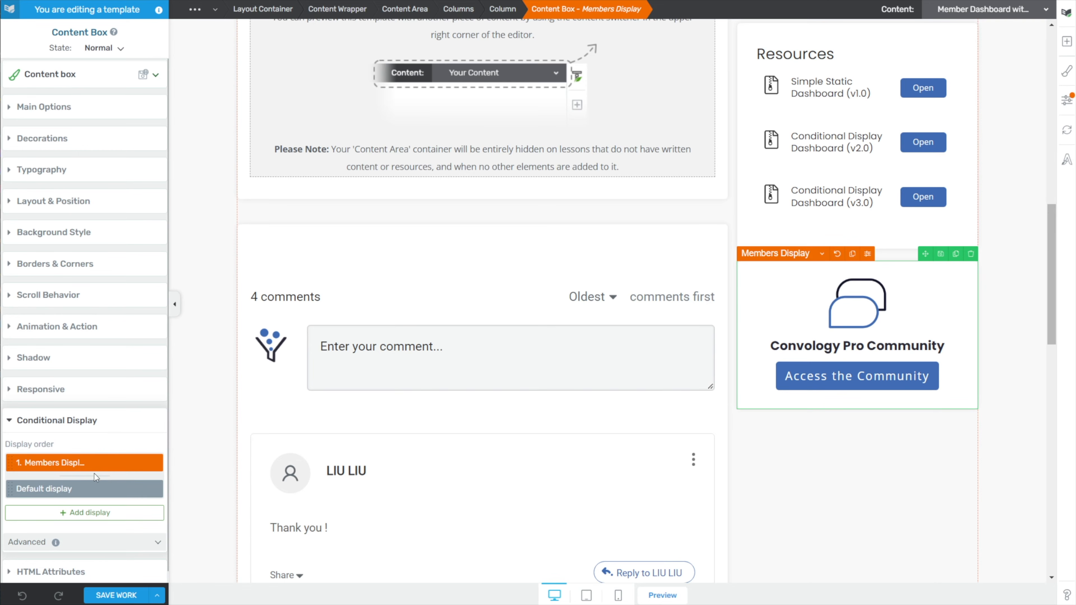
- Set the background color of the community box's default display to the dark saved color #2f2e41
left_click(99, 492)
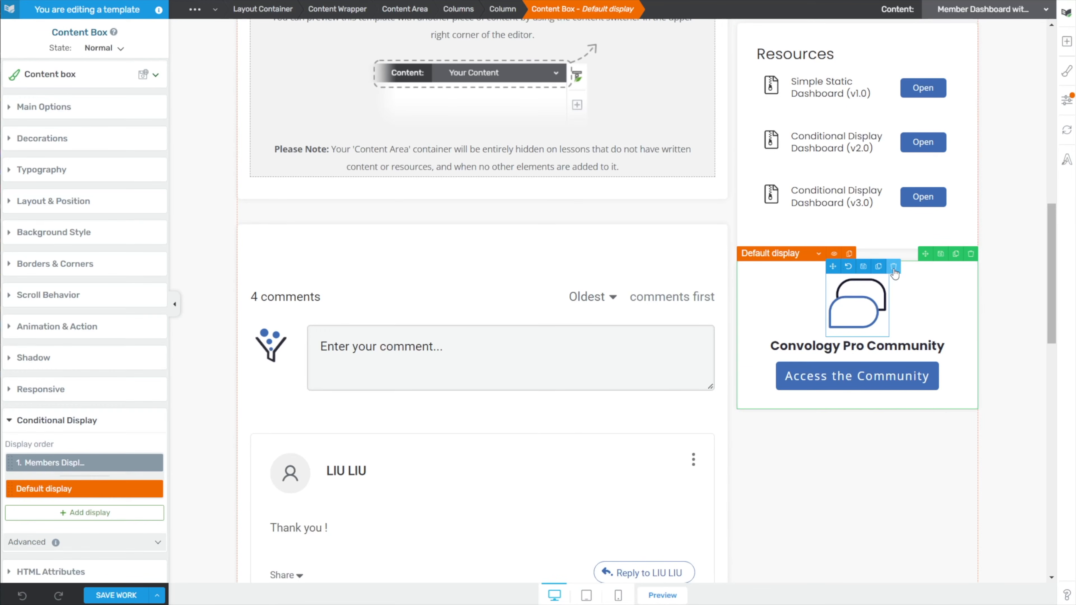
left_click(14, 237)
left_click(24, 308)
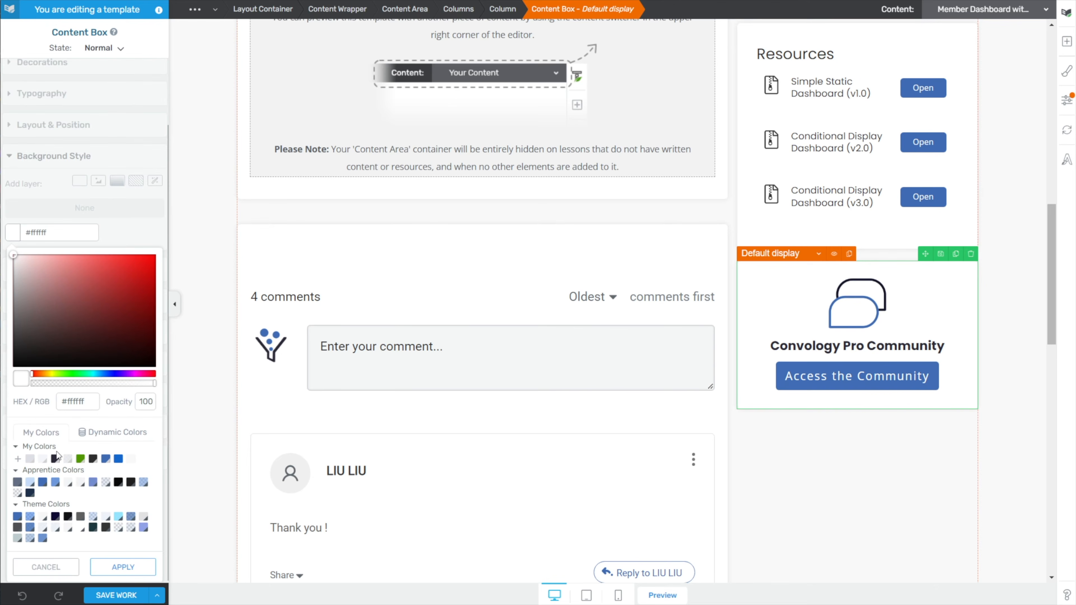
left_click(55, 458)
left_click(123, 568)
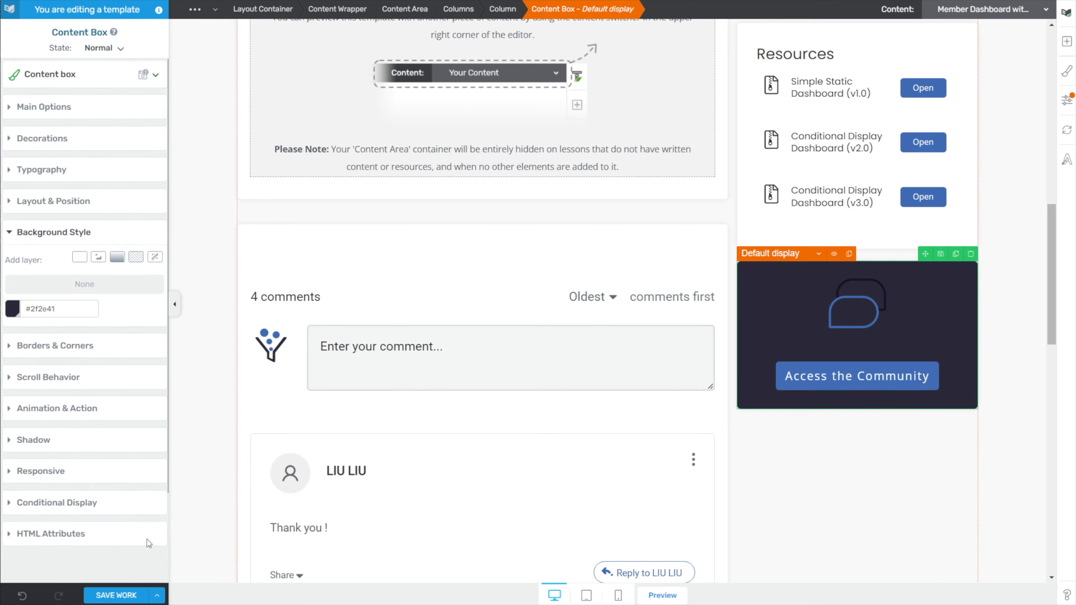
- In the default display, replace the community image and heading with the Convology Pro logo and relabel the button "Become a Member"
left_click(893, 266)
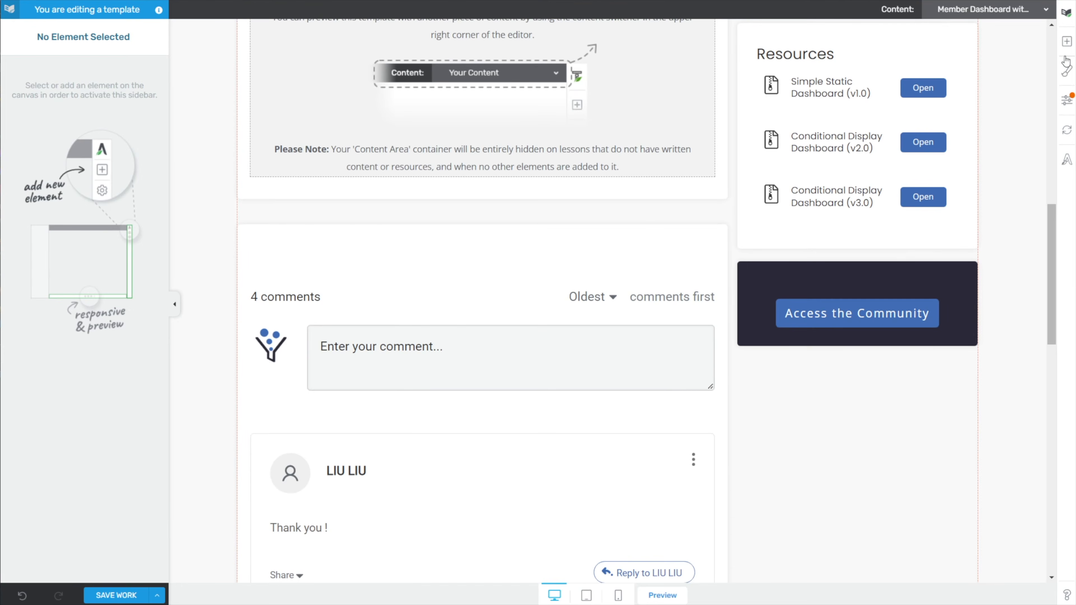
left_click(1067, 47)
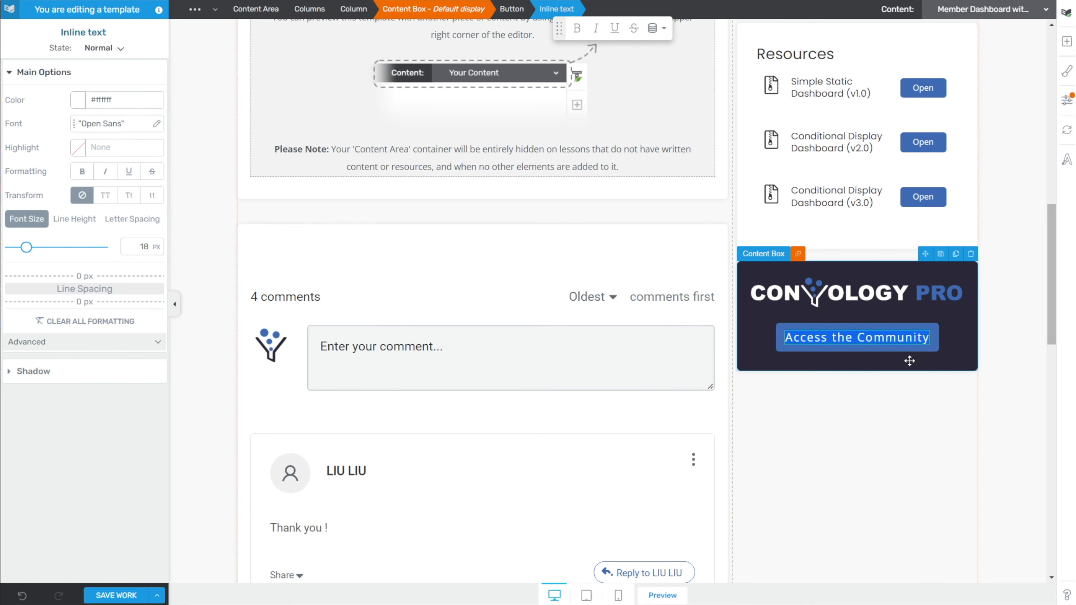
type("Become a Member")
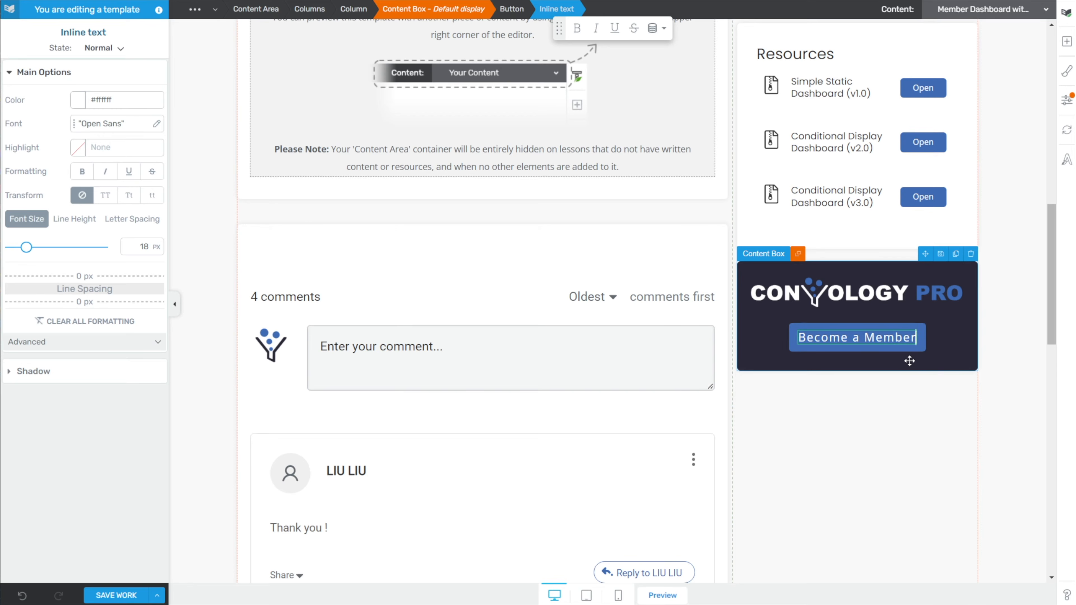
- Insert a Styled List between the Convology Pro logo and the "Become a Member" button
left_click(1067, 41)
type("sty")
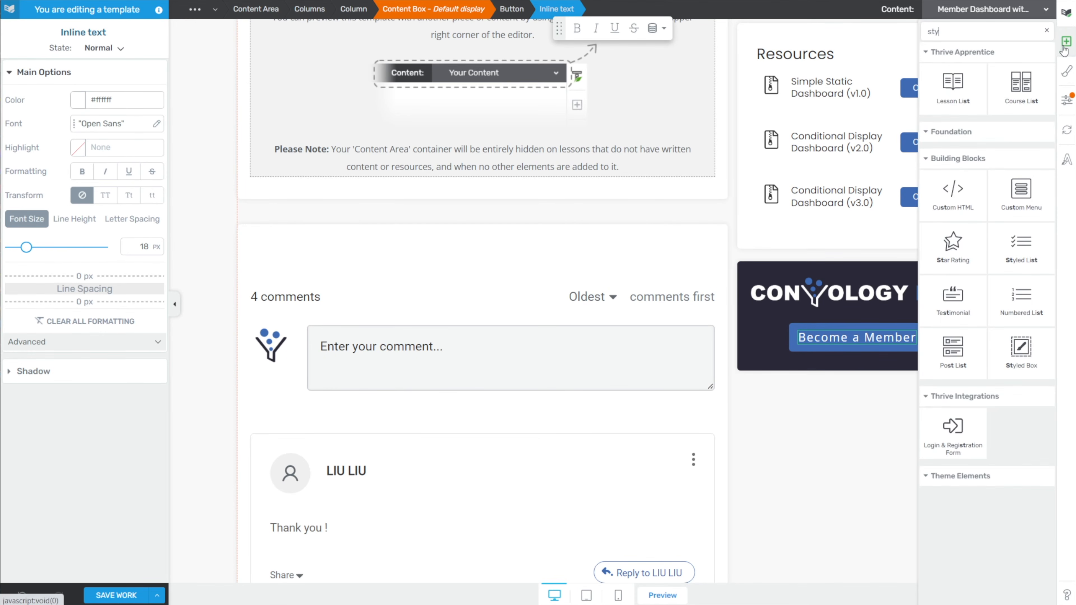
left_click_drag(967, 137, 843, 316)
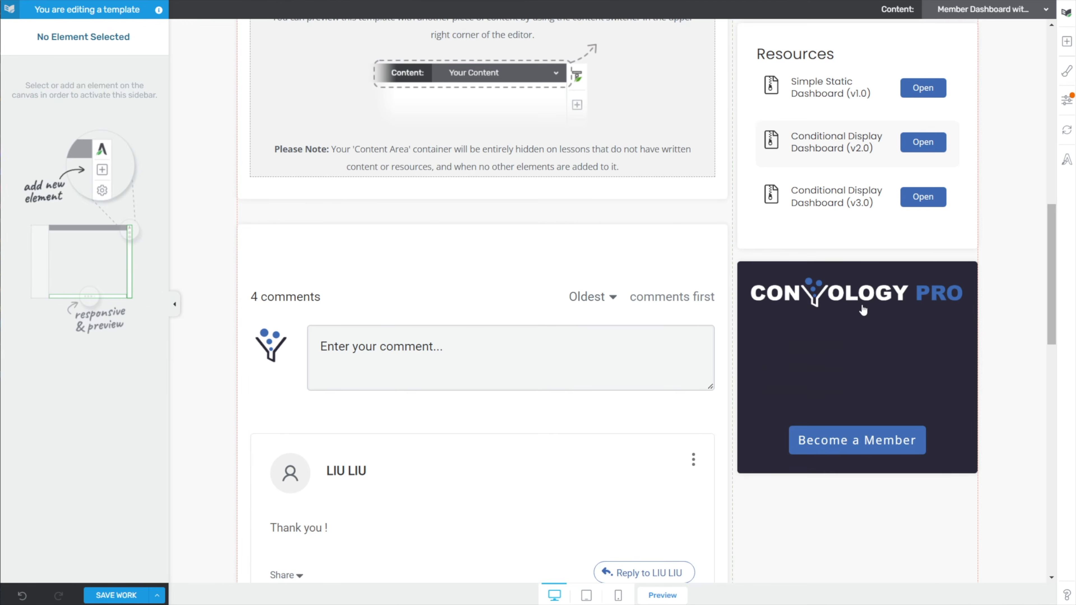
- Set the text color of the styled list in the default display to white #ffffff
left_click(40, 64)
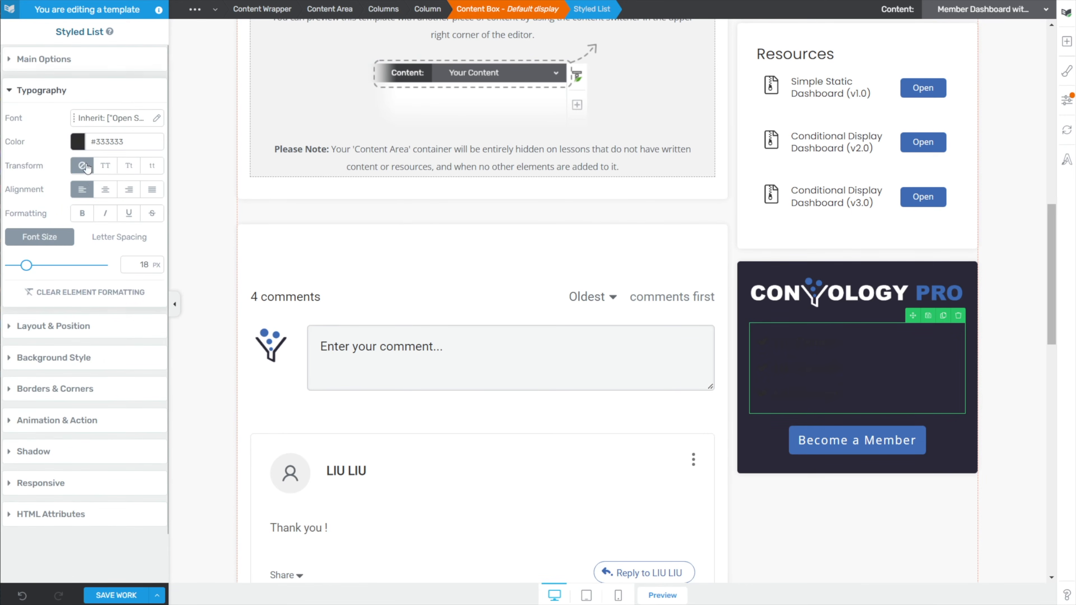
left_click(79, 143)
left_click_drag(67, 180, 11, 160)
left_click(114, 475)
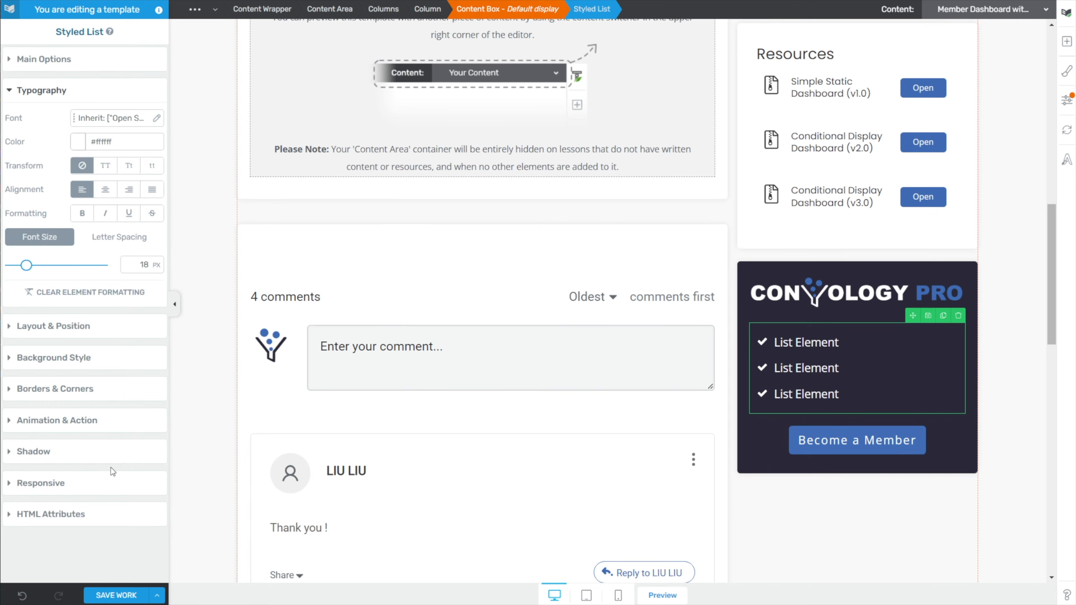
left_click(783, 546)
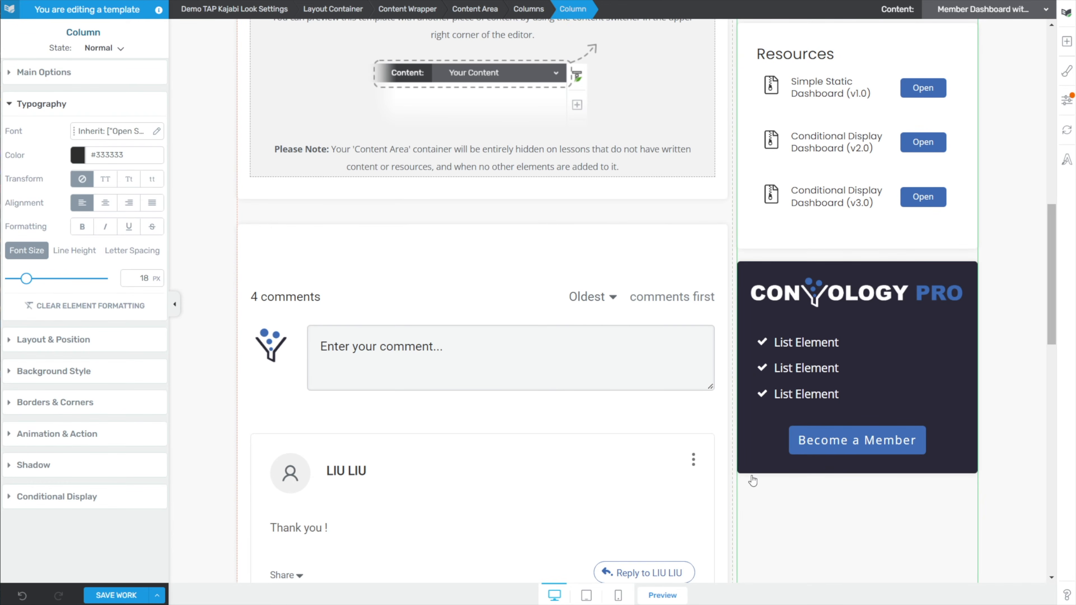
- Switch the call-to-action content box from the default display to Members Display
left_click(752, 461)
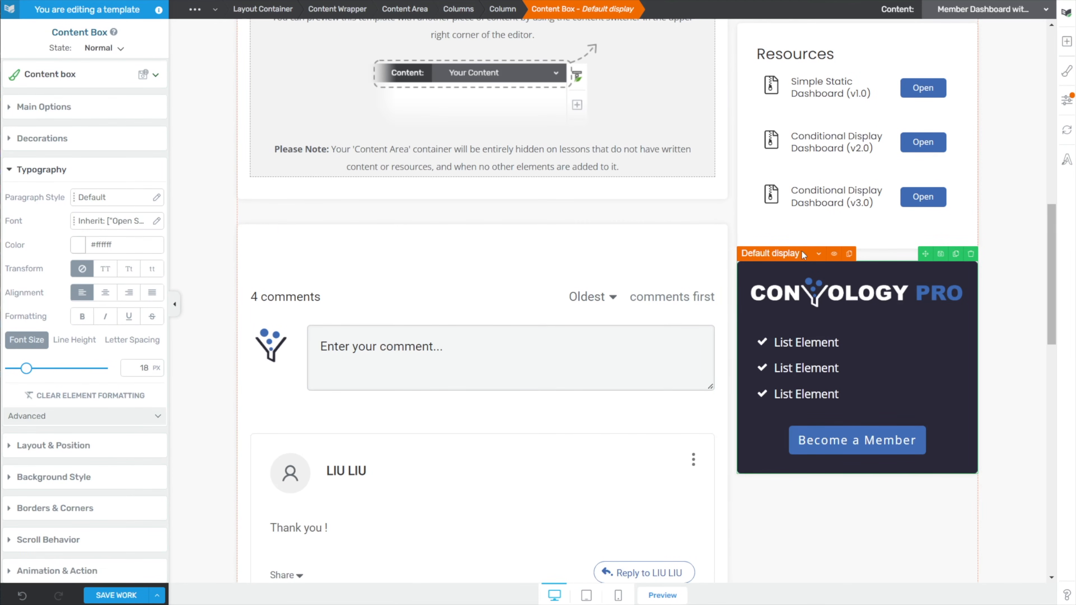
left_click(820, 255)
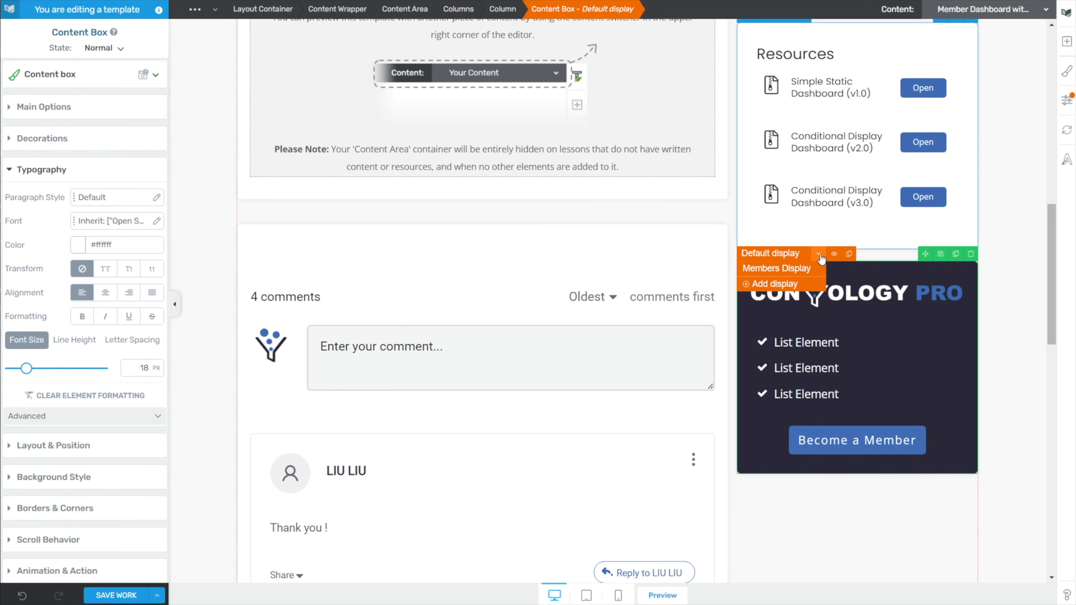
left_click(774, 268)
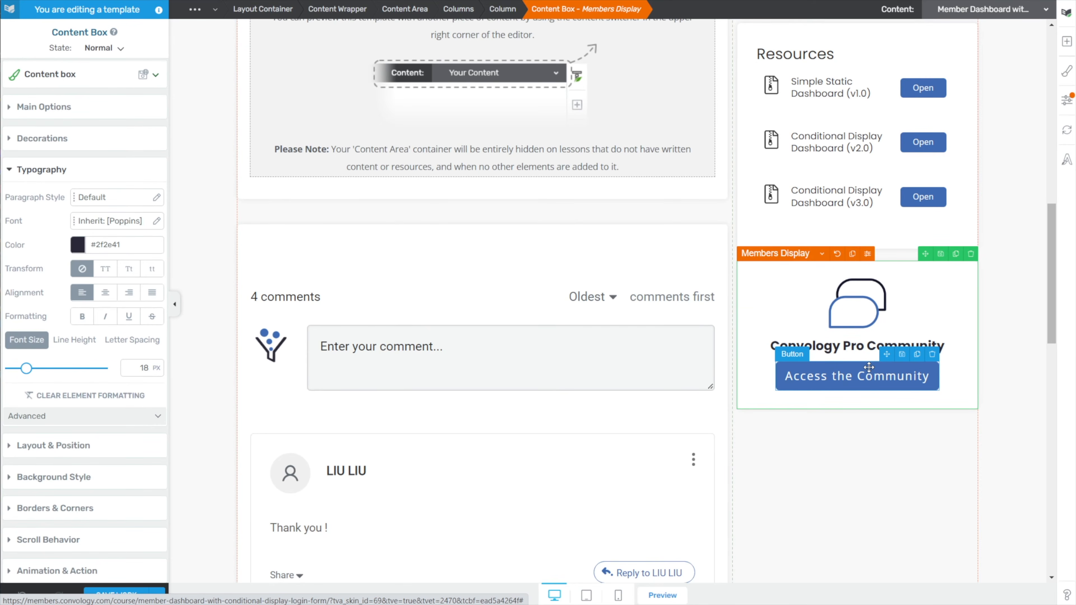
left_click(802, 474)
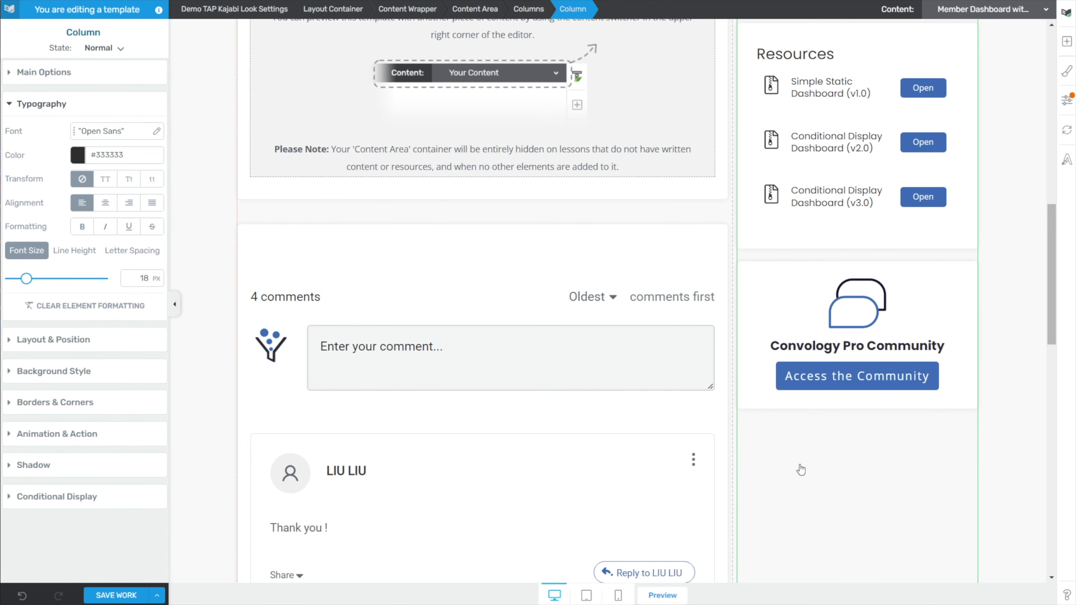
- Review the template's overall layout, checking the video, lesson content, comments and sidebar boxes and the spacing between them
scroll(610, 381, "up", 6)
scroll(421, 289, "down", 3)
scroll(430, 289, "down", 3)
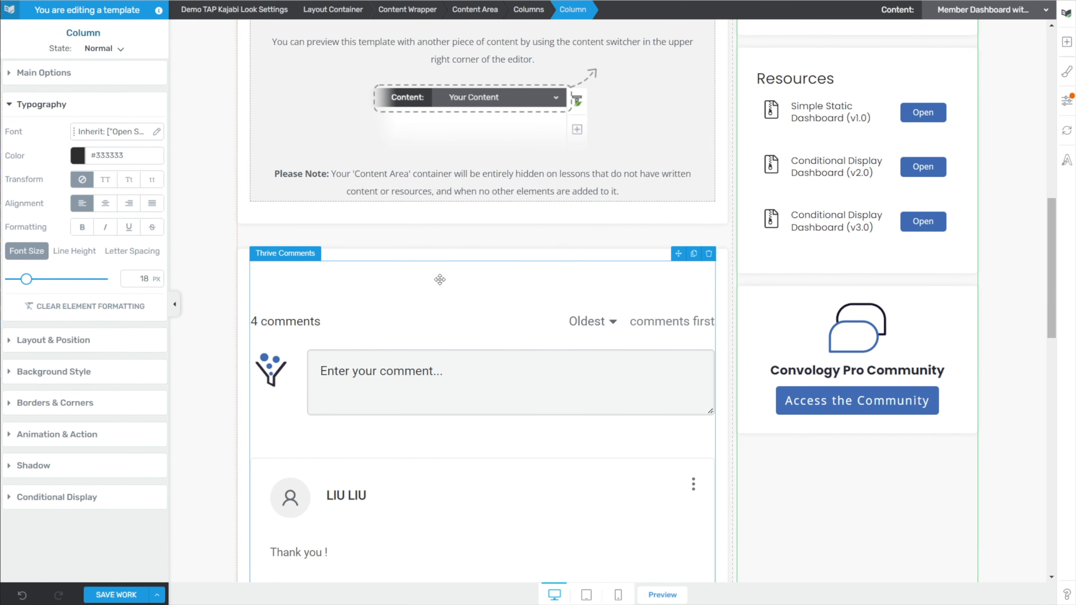
scroll(831, 237, "up", 7)
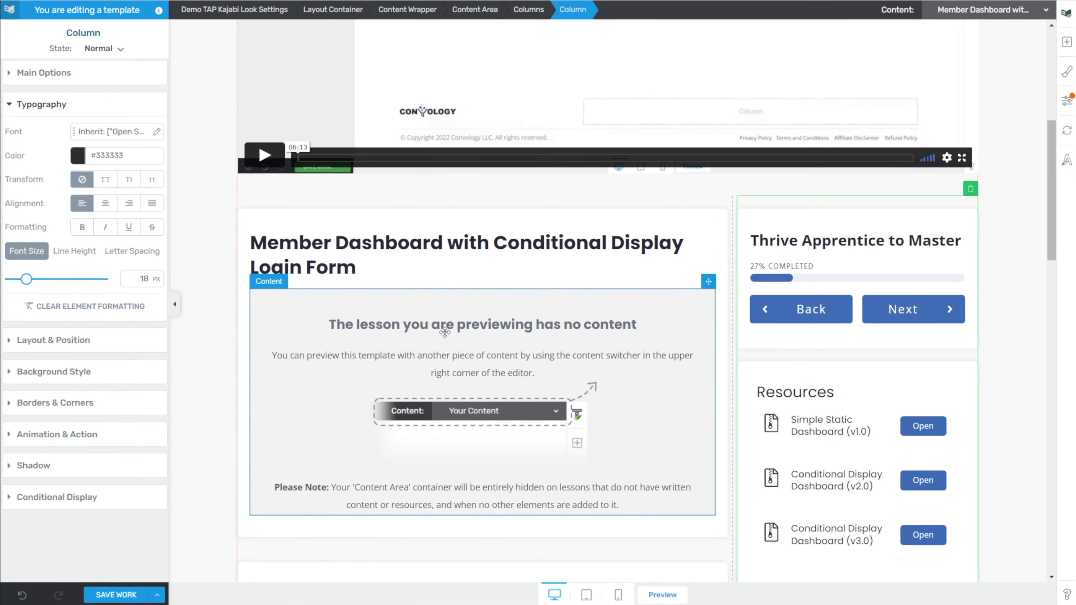
scroll(492, 314, "down", 10)
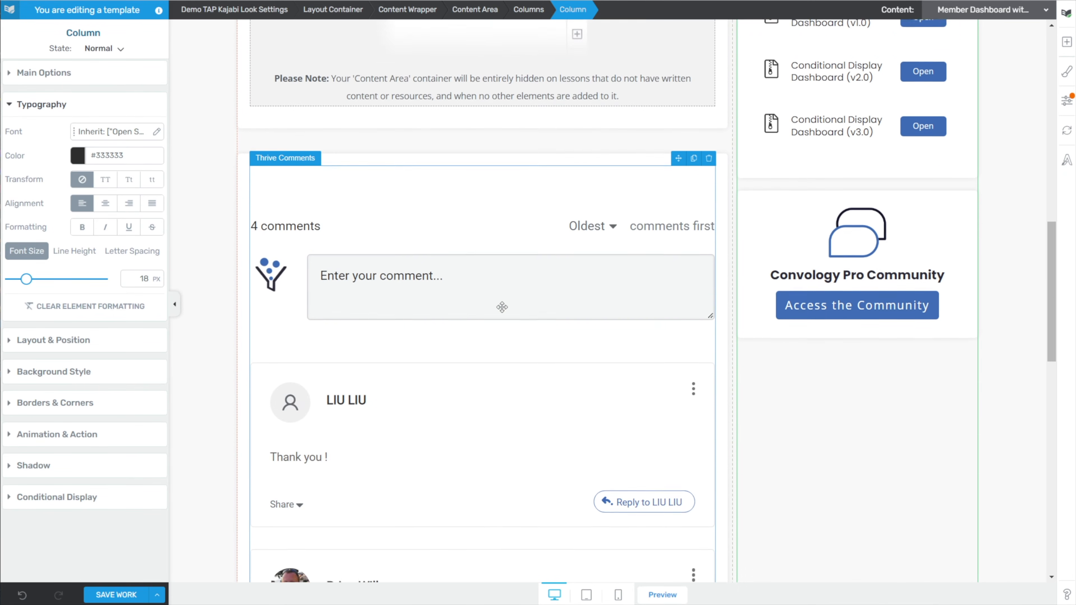
scroll(399, 168, "down", 20)
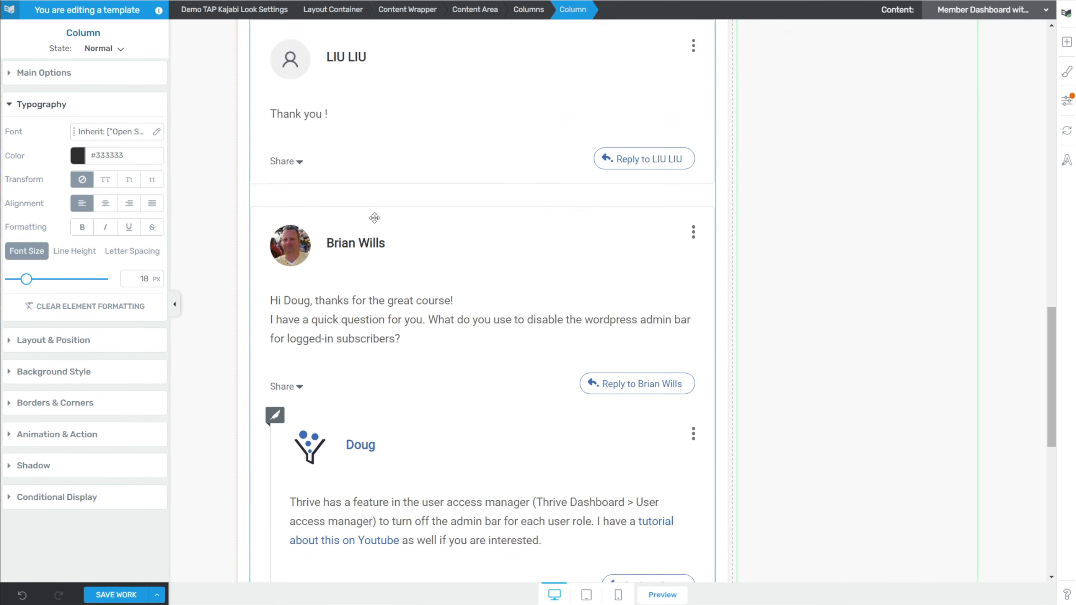
scroll(398, 210, "up", 20)
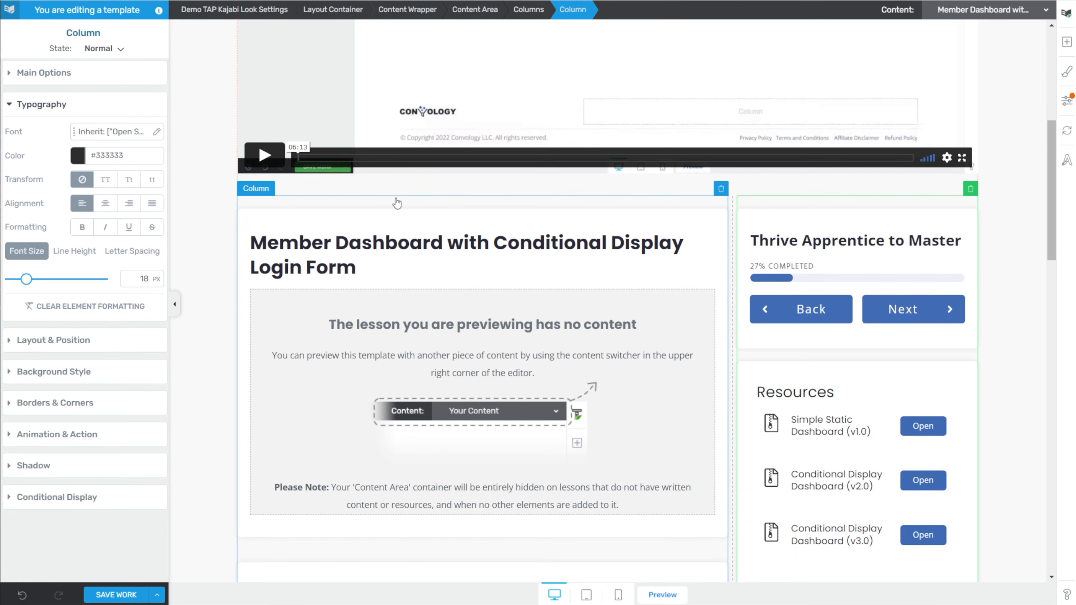
scroll(406, 203, "up", 9)
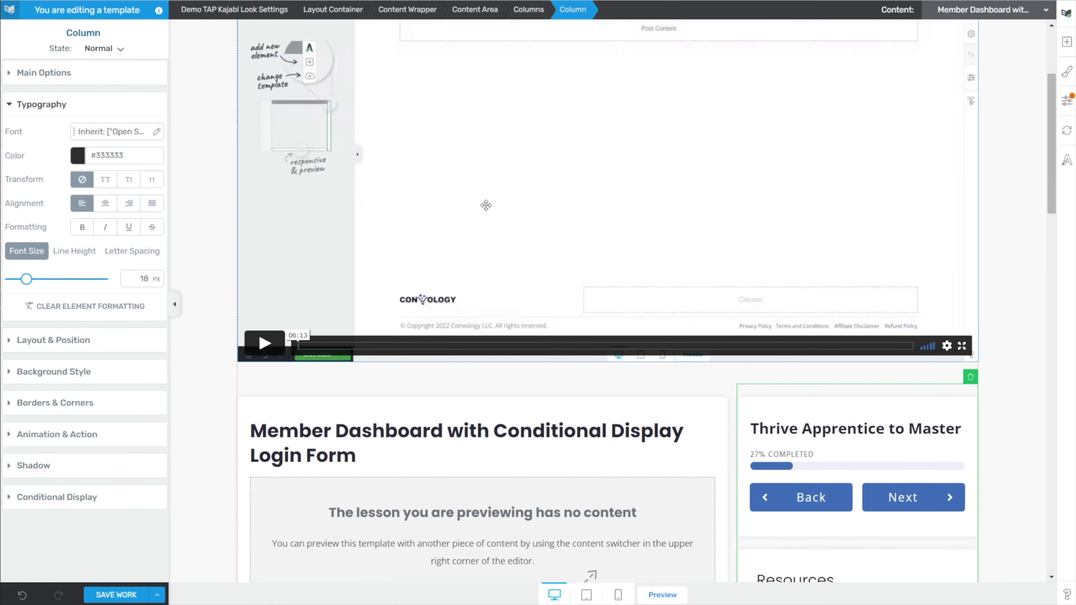
- Set the featured video's bottom and right margins to 0 px
scroll(483, 219, "down", 4)
left_click(446, 323)
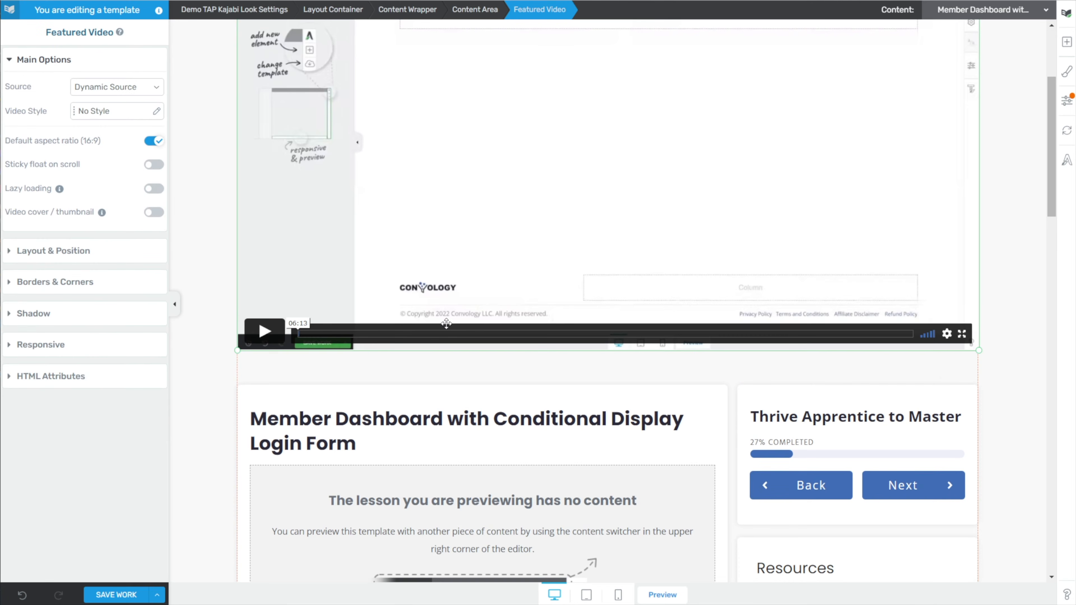
left_click(36, 254)
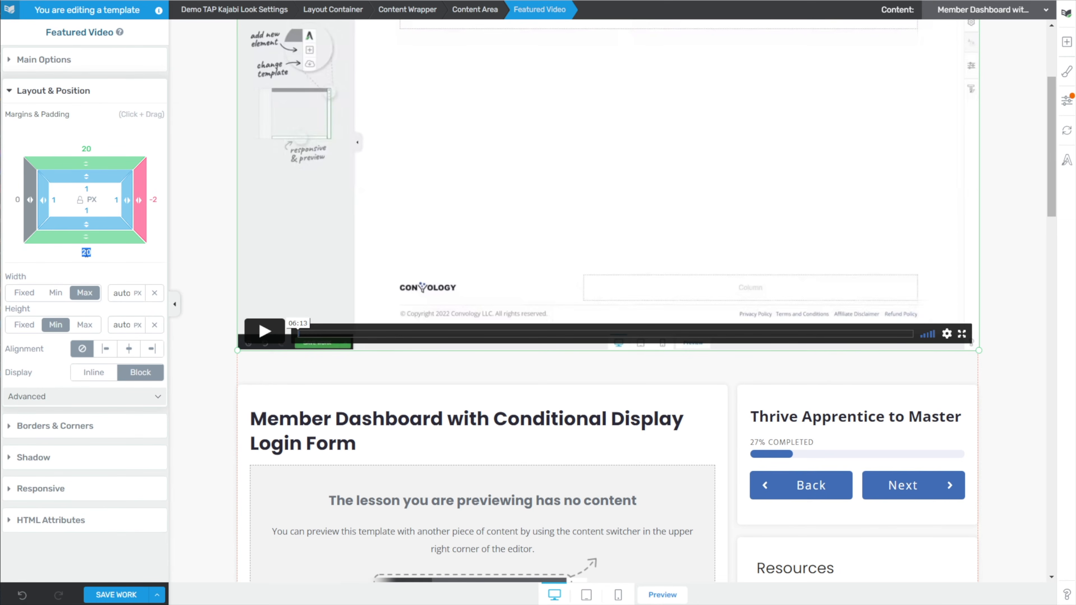
type("0")
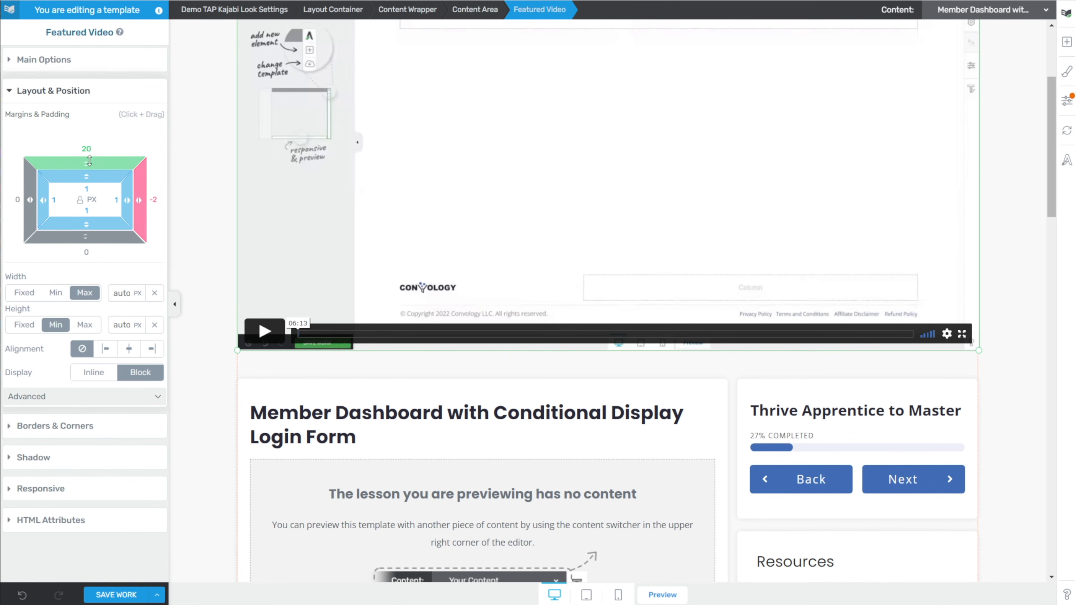
type("0")
scroll(351, 142, "up", 4)
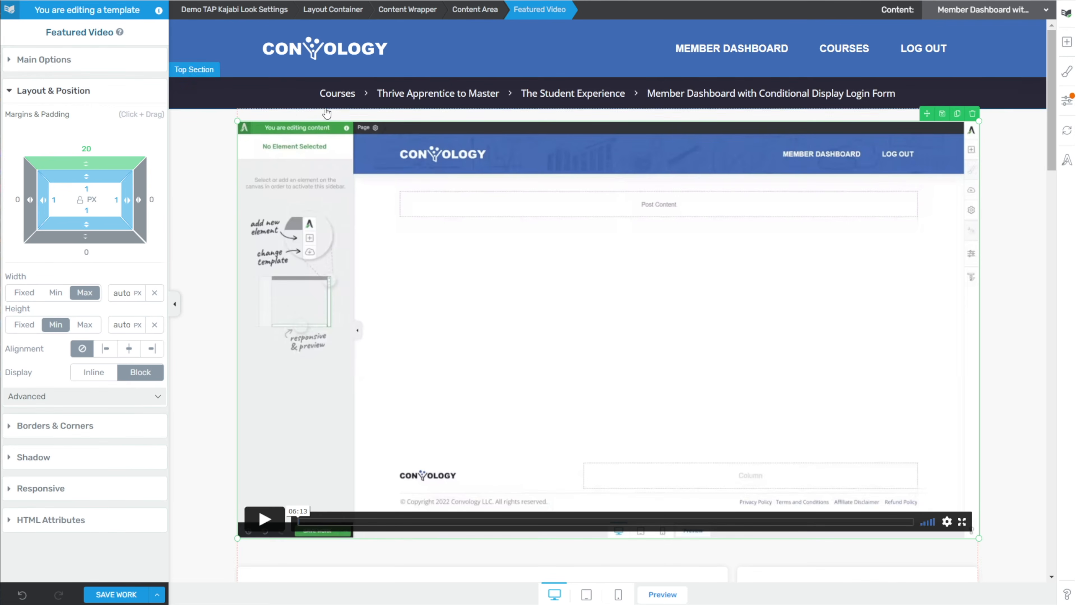
- Set the top margin of the content box holding the lesson title and content to 0 px
scroll(408, 336, "down", 5)
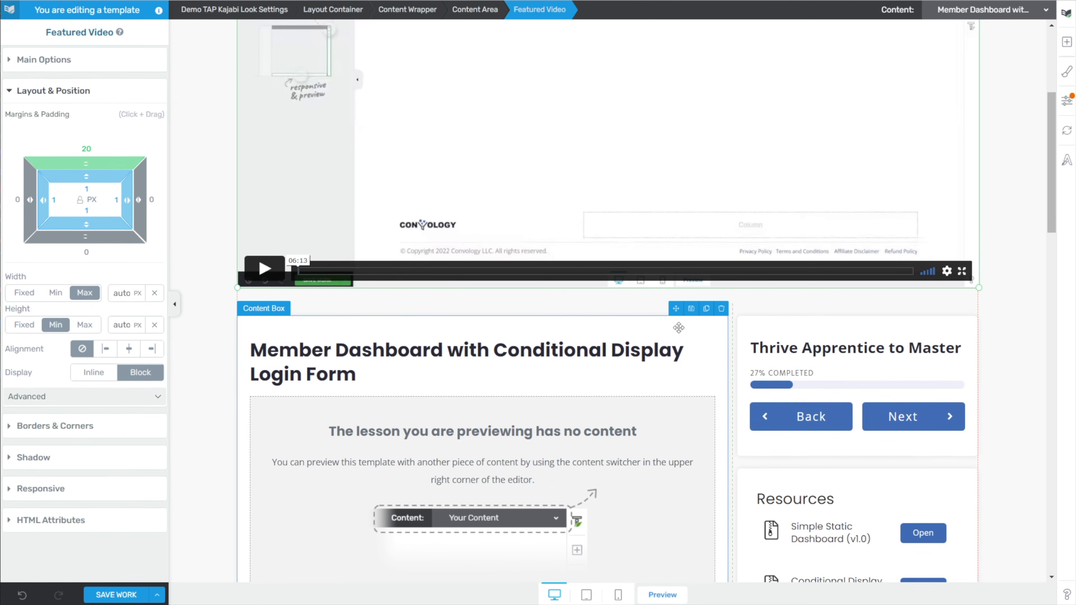
left_click(678, 328)
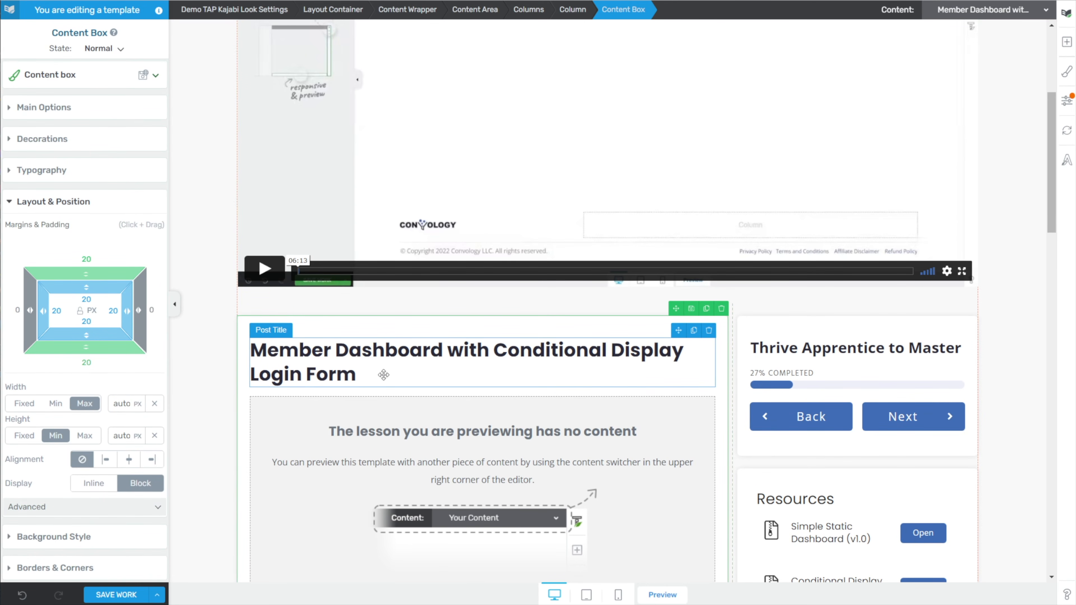
double_click(87, 258)
type("0")
key("Tab")
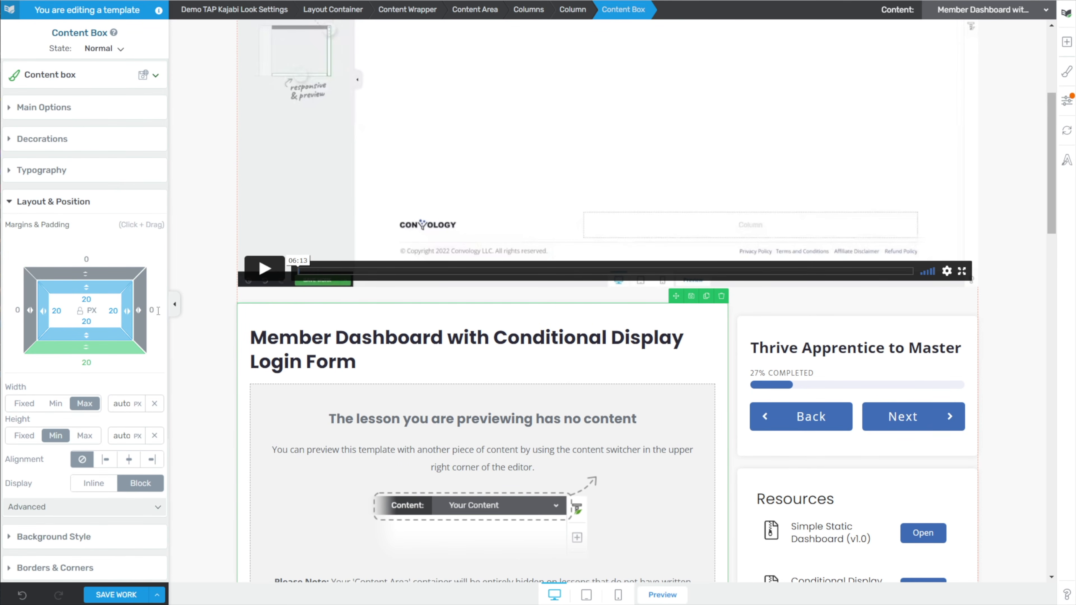
- Set the top margin of the course progress and navigation box to 0 px
left_click(767, 322)
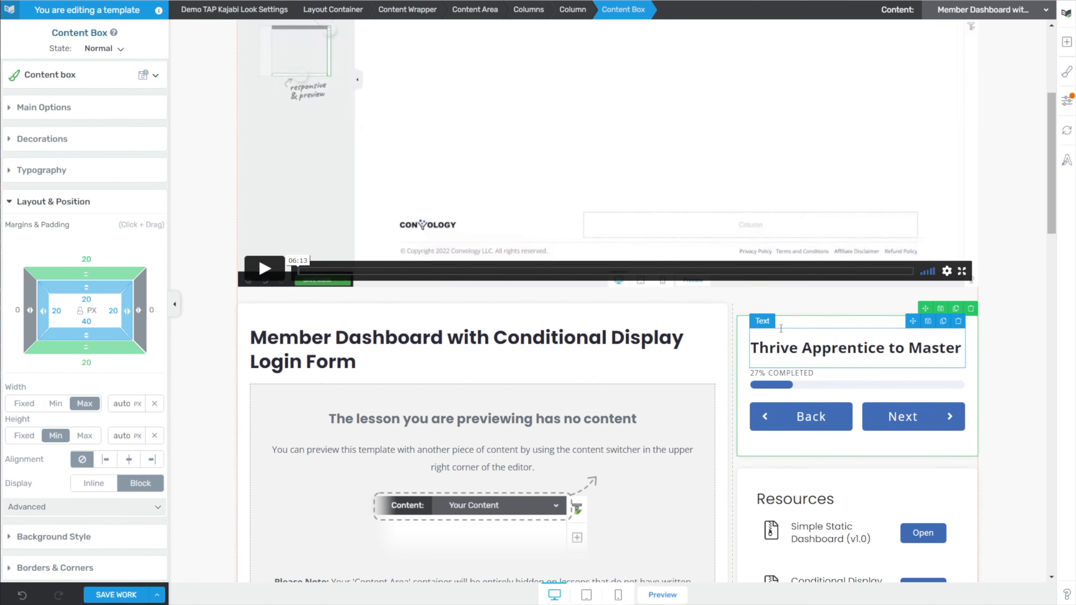
left_click(95, 256)
type("0")
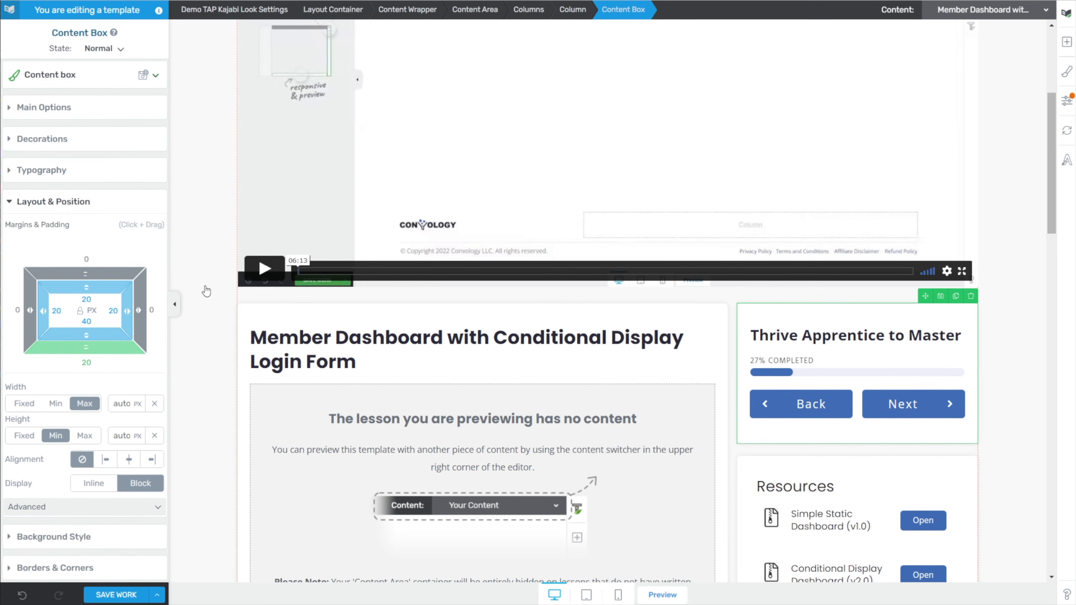
- Set the left, right and bottom padding of the lesson title and content box to 30 px
scroll(284, 322, "down", 3)
left_click(244, 211)
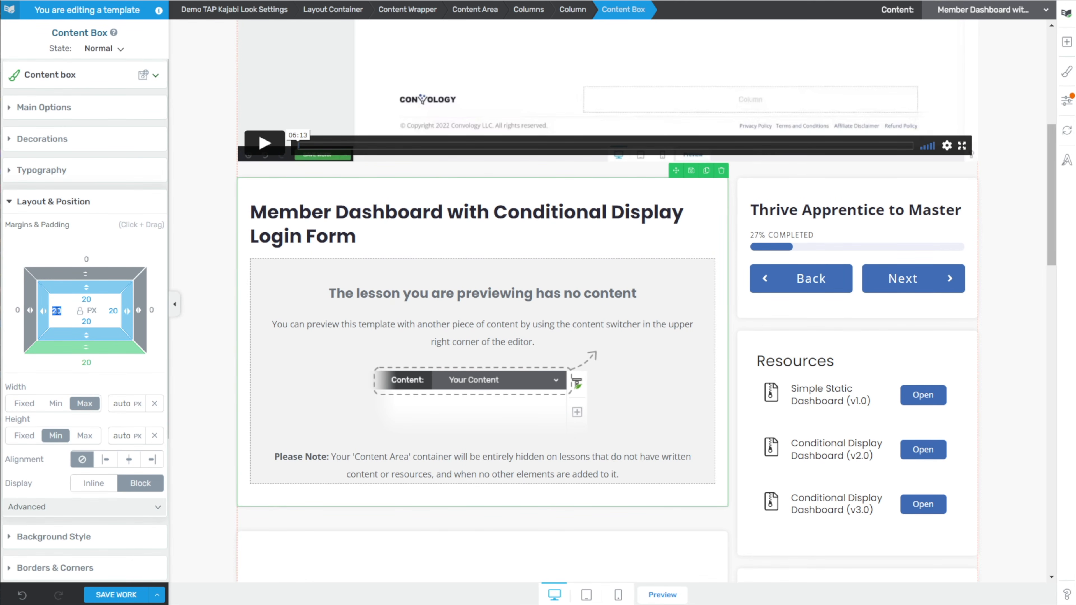
type("30")
key("Tab")
type("30")
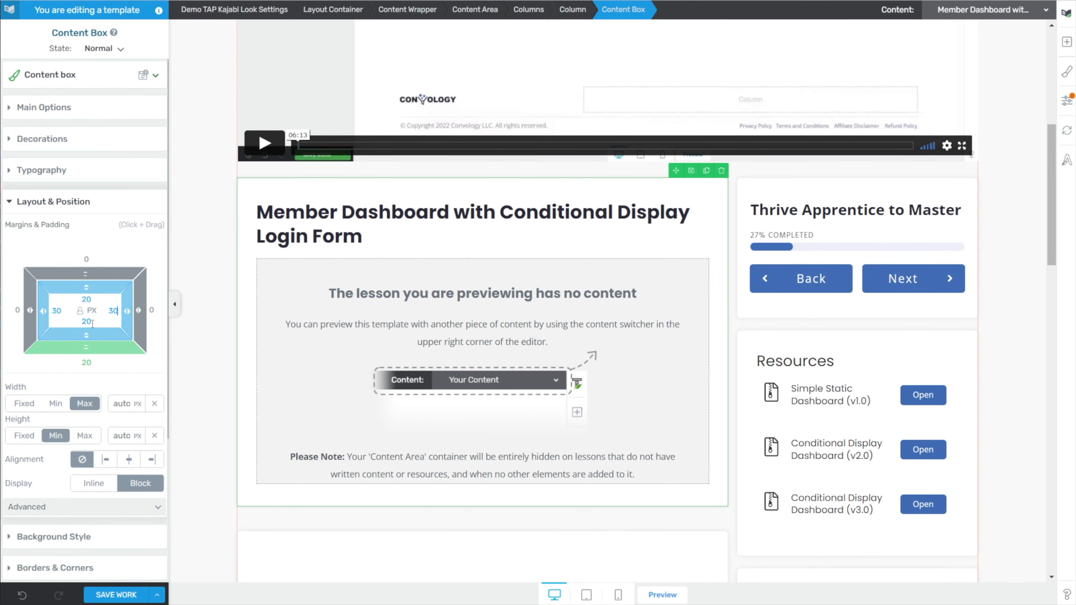
left_click(87, 322)
type("30")
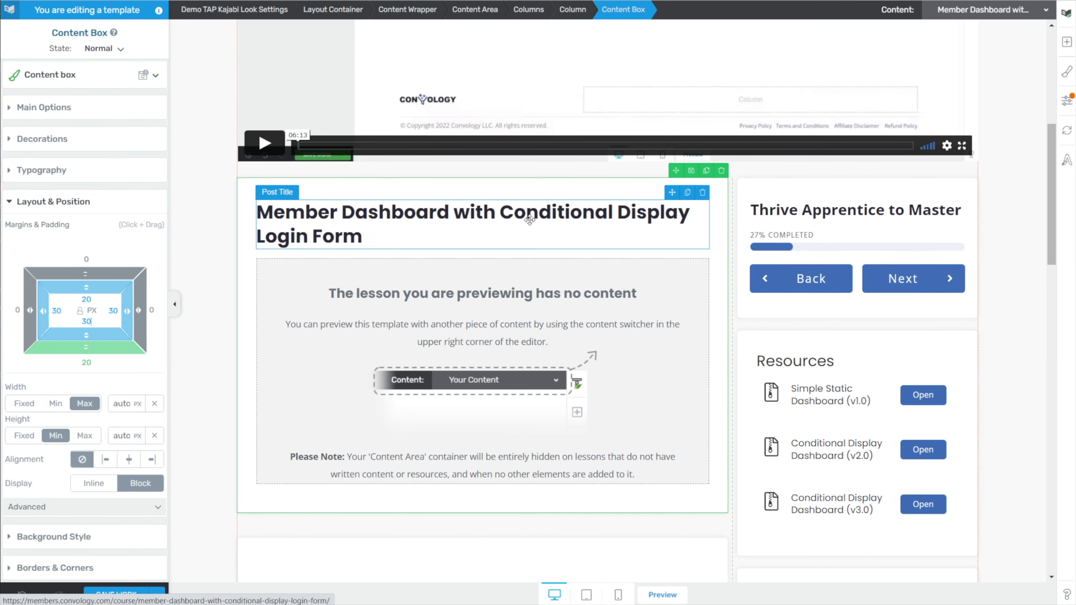
- Set the left and right padding of the course progress and navigation box to 30 px
left_click(747, 196)
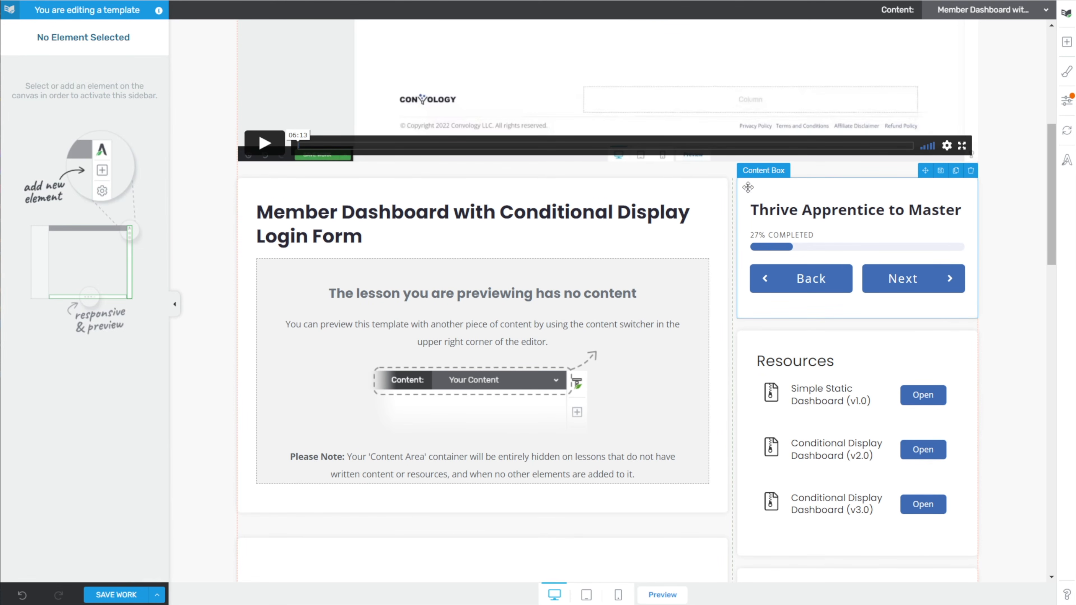
left_click(48, 447)
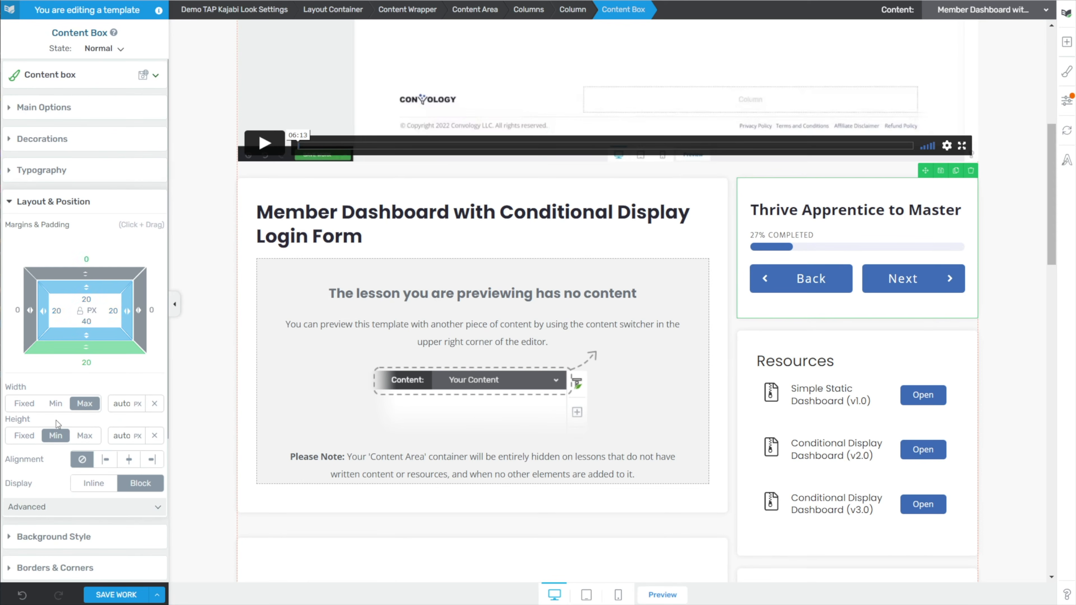
left_click(57, 311)
type("30")
left_click(113, 311)
type("30")
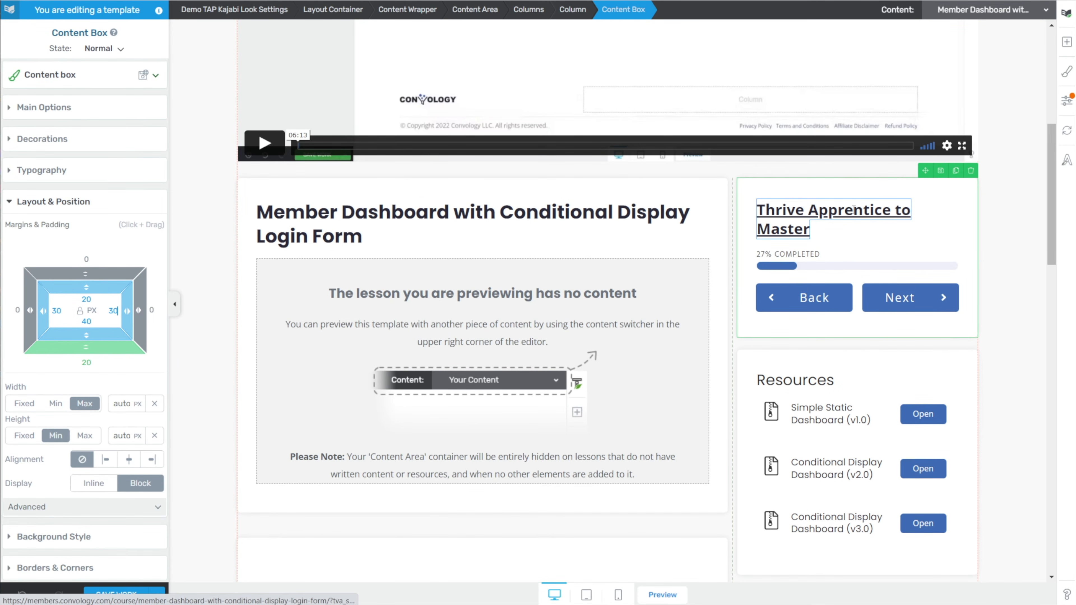
- Reduce the font size of the course title link in the navigation box to 20 px
left_click(820, 213)
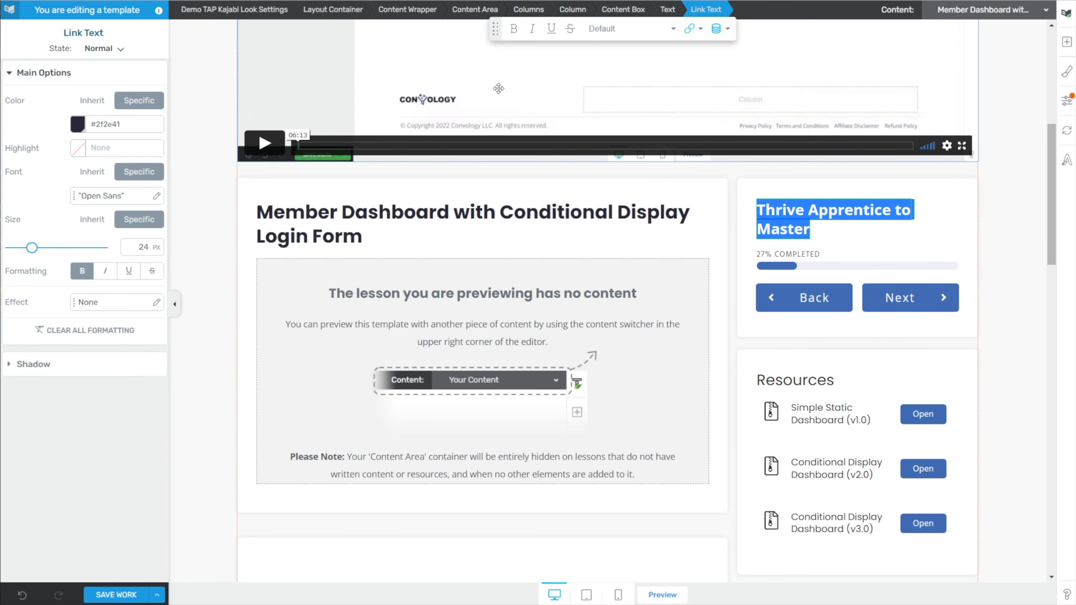
left_click_drag(32, 247, 29, 250)
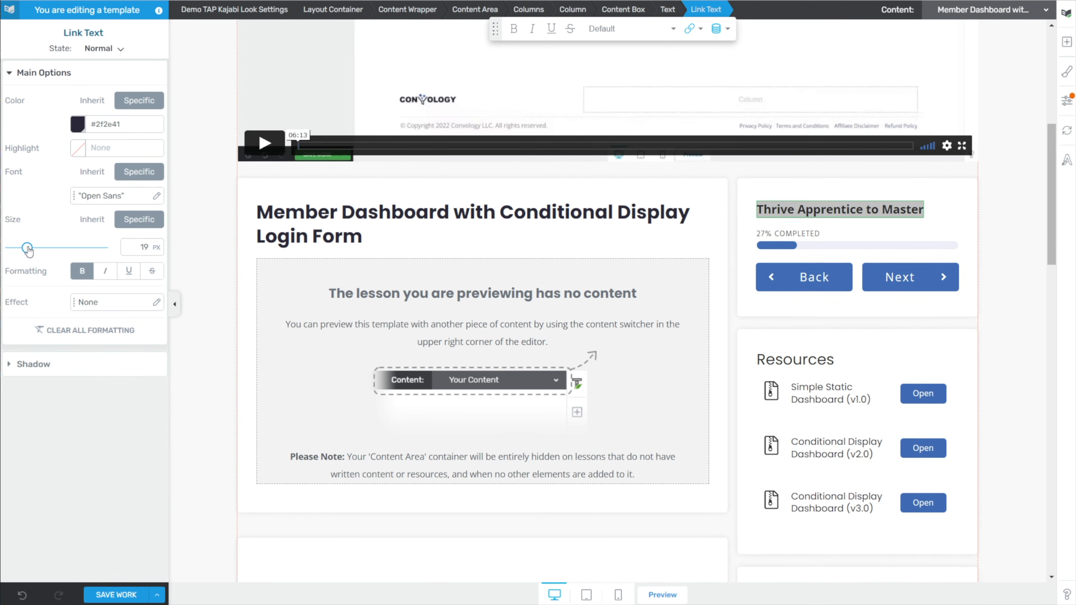
double_click(155, 247)
type("20")
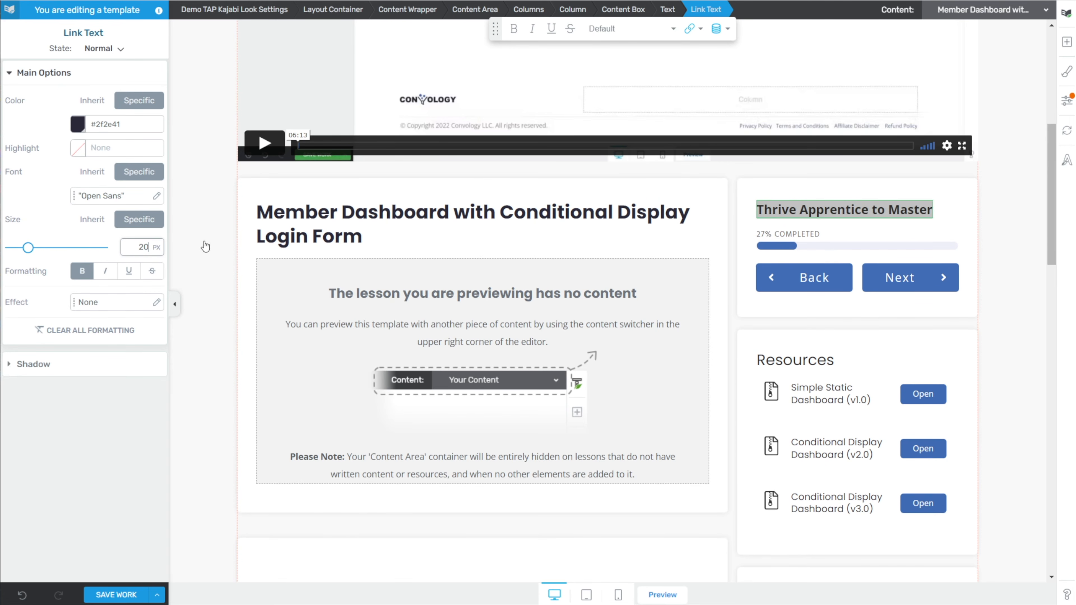
- Set the font size of the Back and Next button text to 16 px
left_click(816, 285)
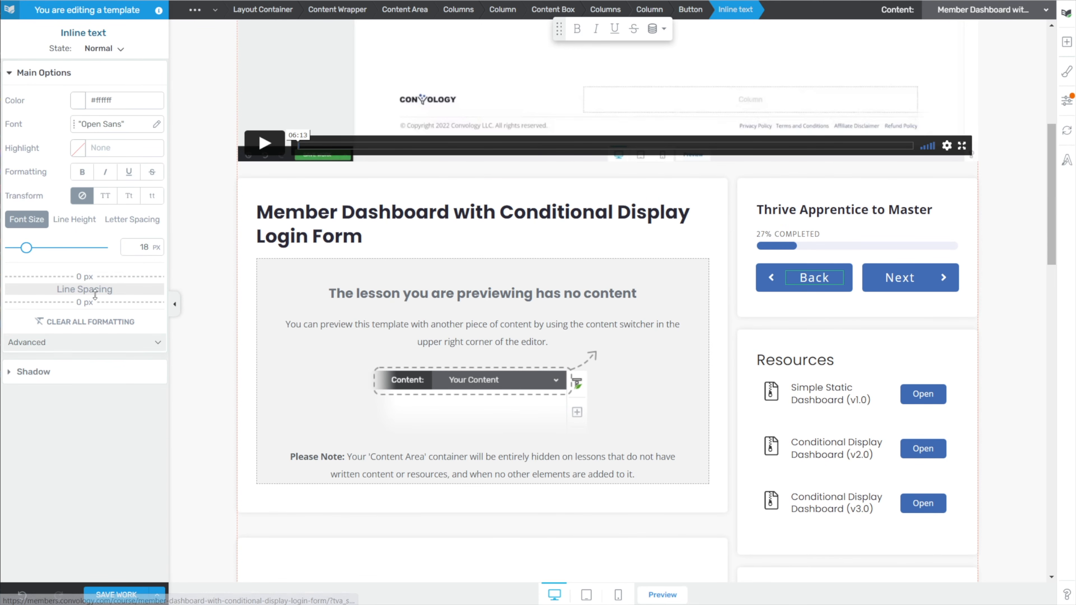
left_click(899, 277)
type("16")
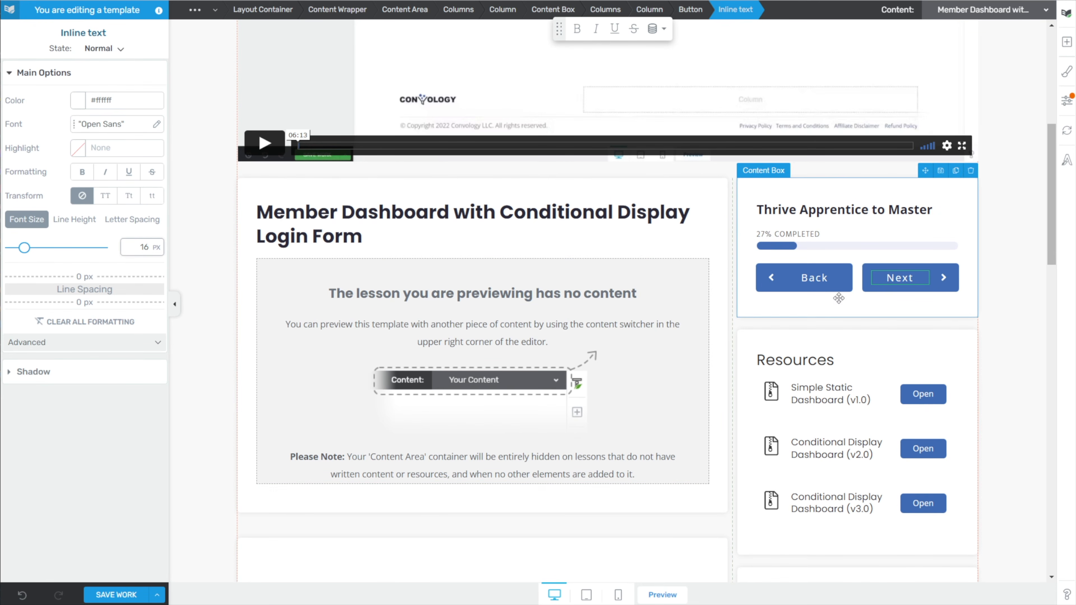
- Set the top margin of the comments content box to 0 px
left_click(789, 362)
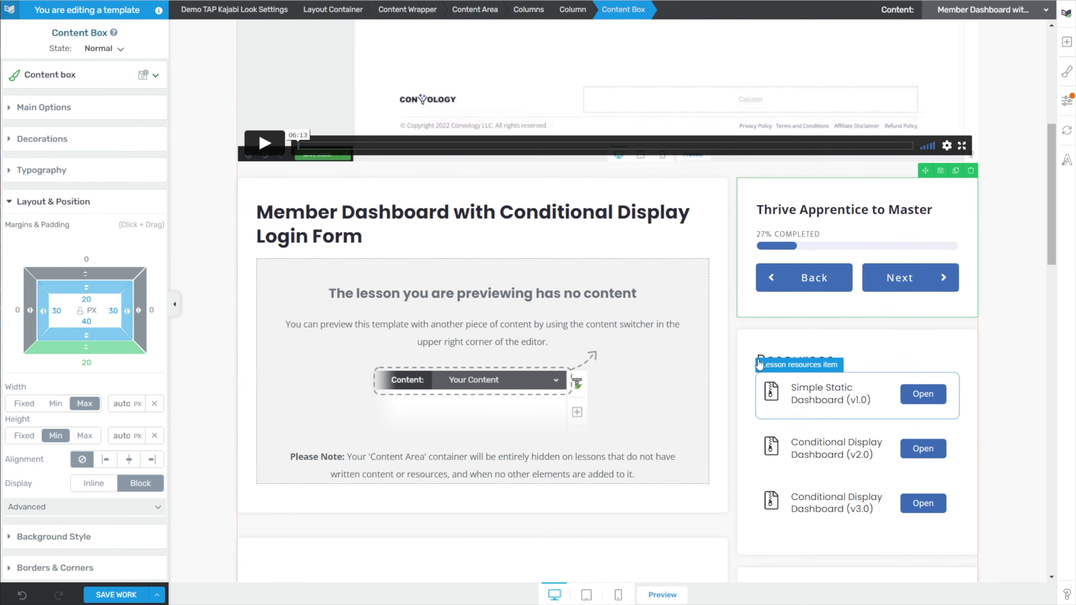
scroll(758, 364, "down", 5)
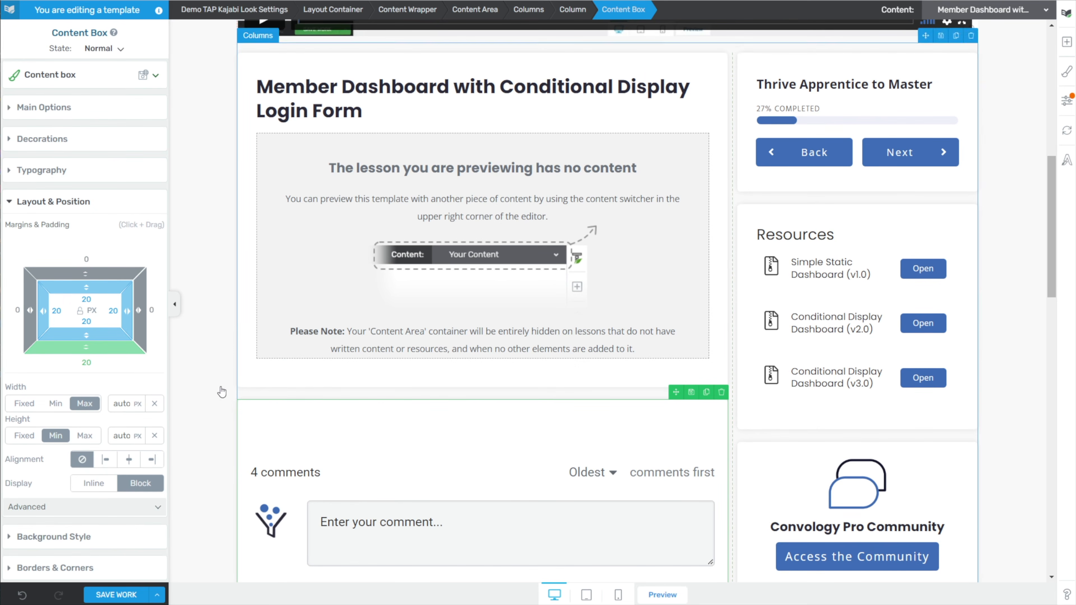
left_click(216, 394)
- Set the gutter width of the columns holding the lesson content and the navigation and resources boxes to 30 px
scroll(218, 368, "down", 5)
scroll(353, 247, "up", 8)
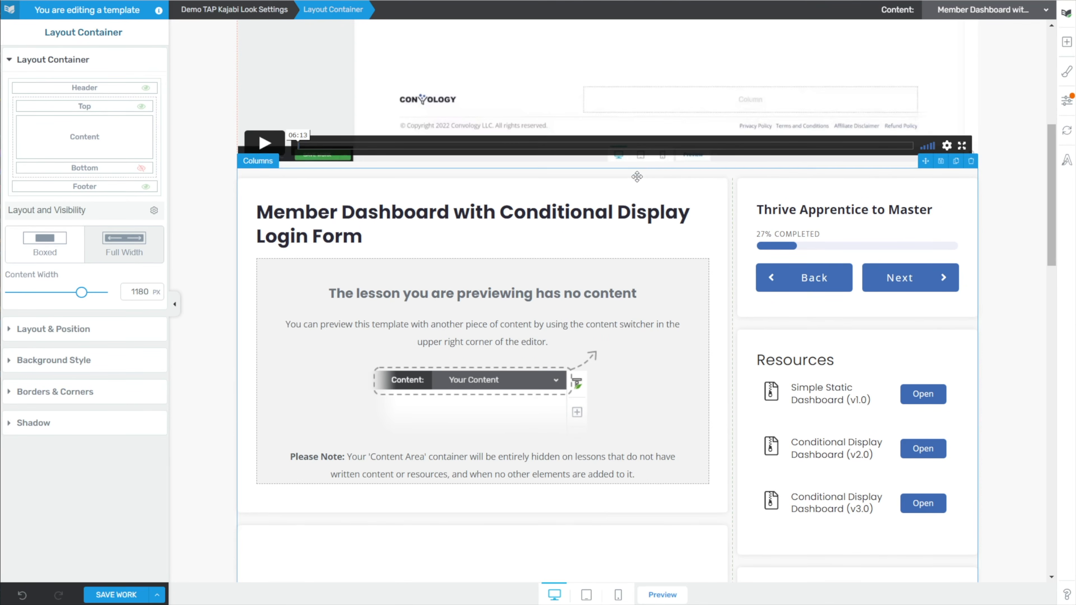
left_click(647, 175)
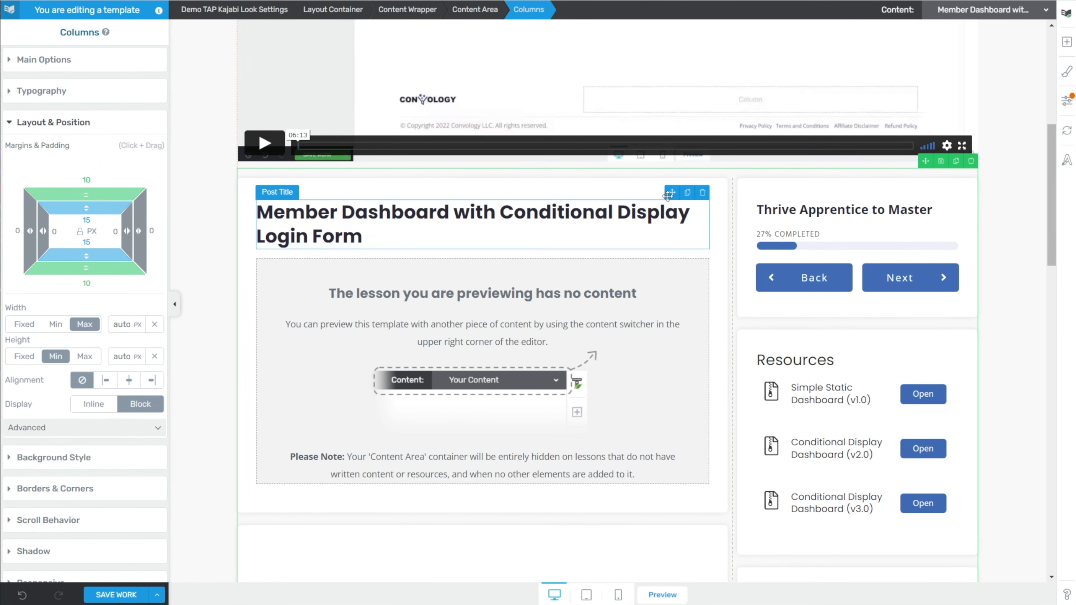
left_click(40, 60)
left_click_drag(19, 104, 34, 108)
double_click(135, 100)
type("30")
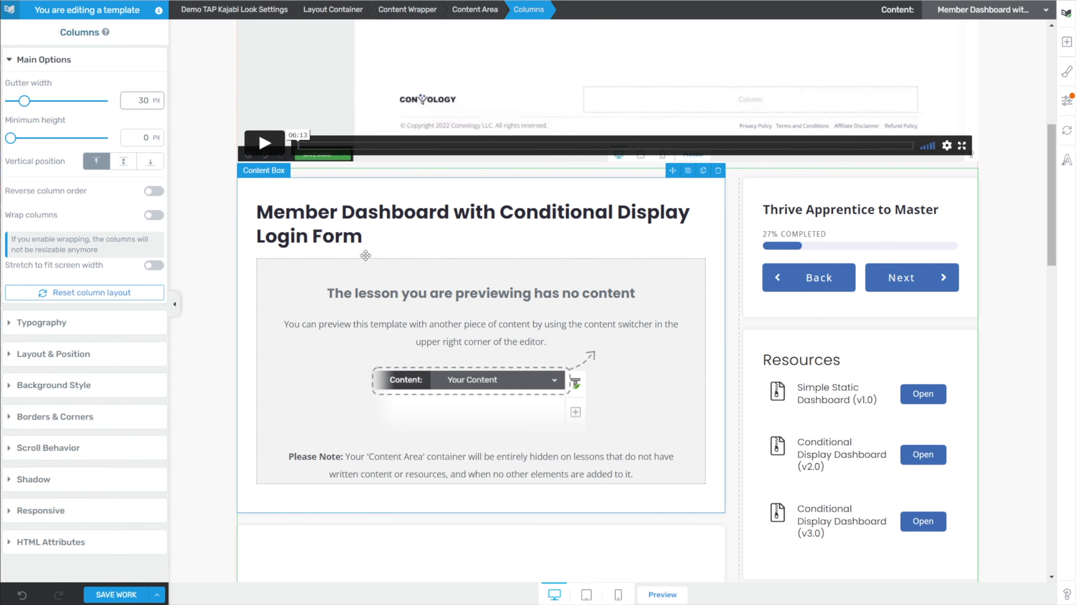
scroll(297, 310, "down", 3)
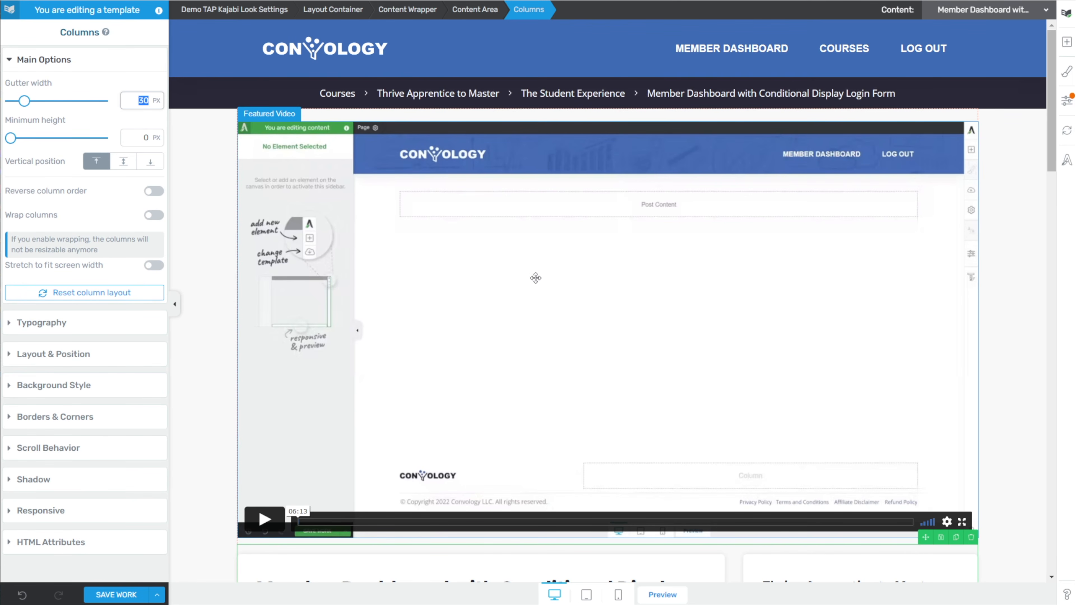
scroll(535, 278, "down", 8)
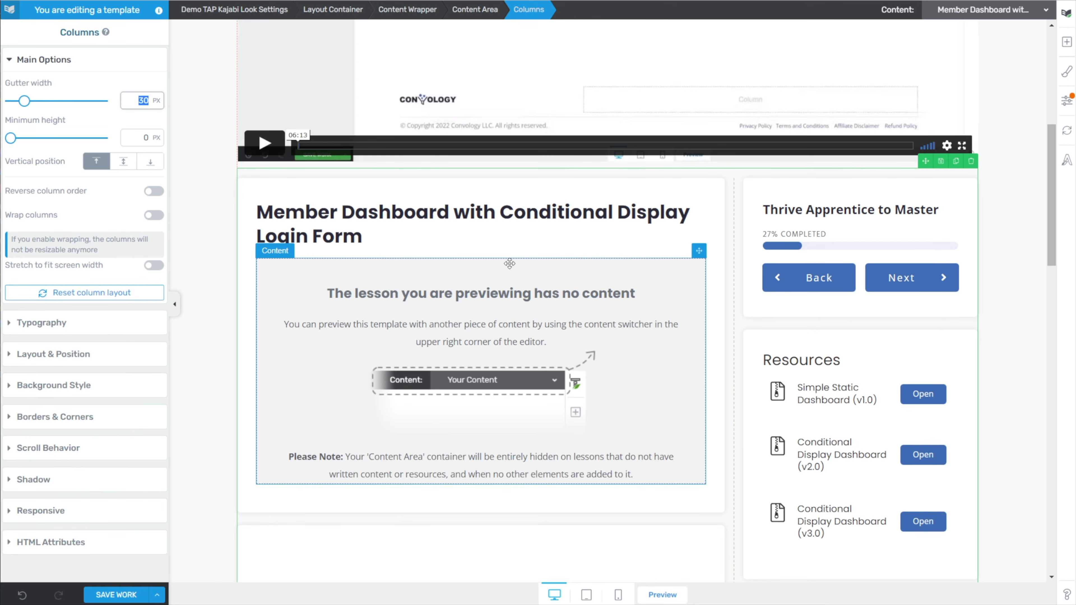
scroll(542, 258, "up", 8)
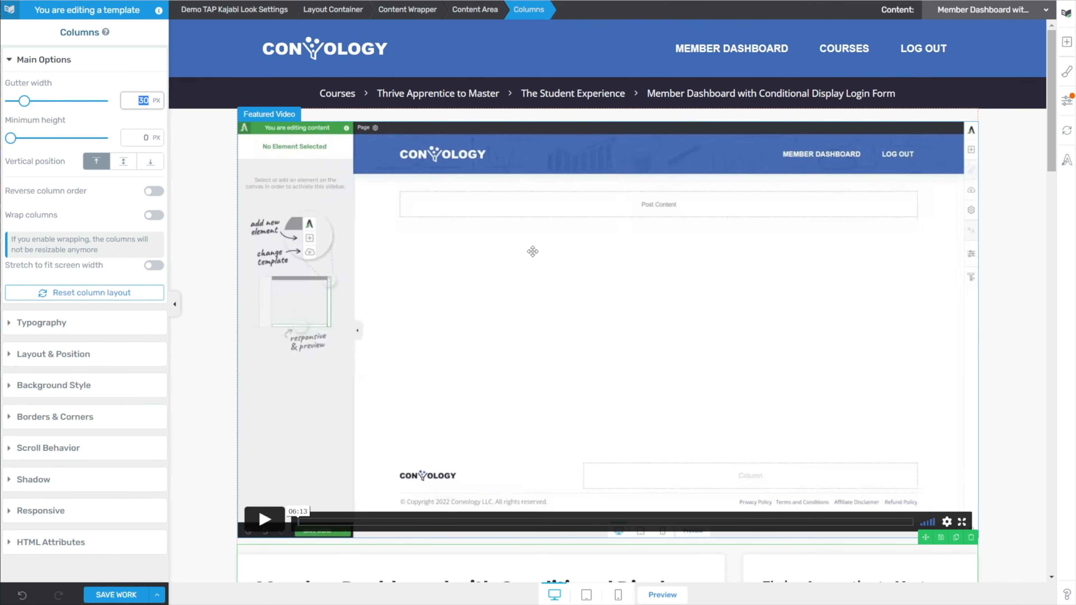
scroll(533, 251, "down", 7)
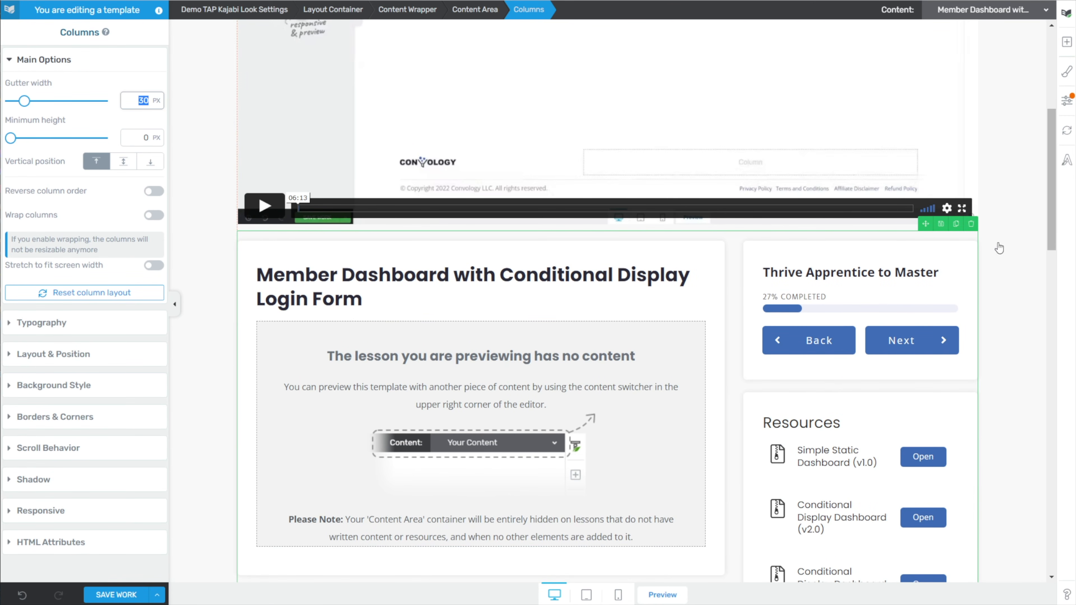
scroll(932, 390, "up", 4)
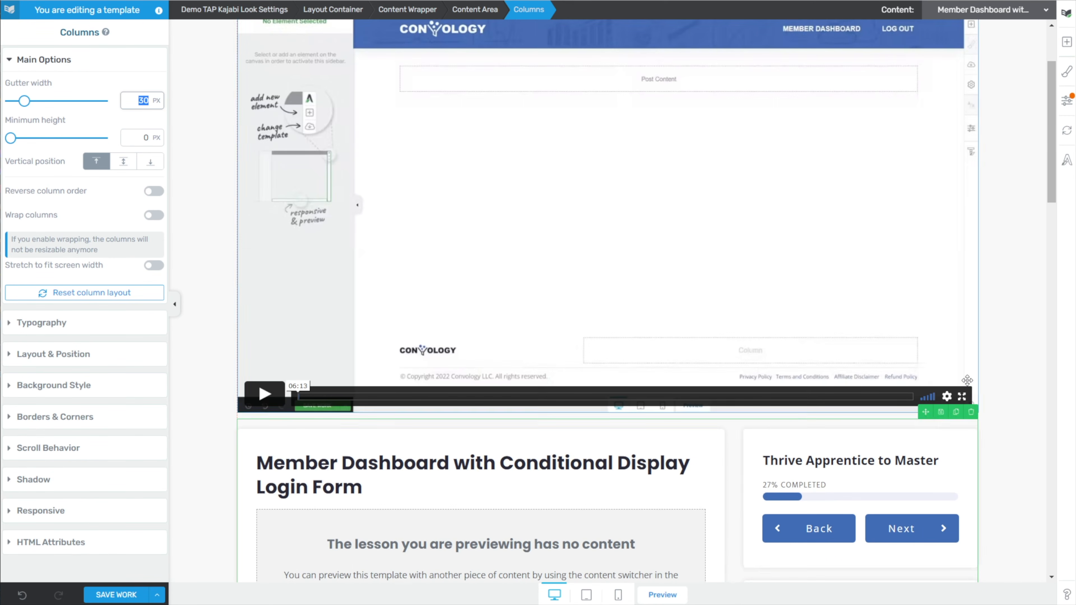